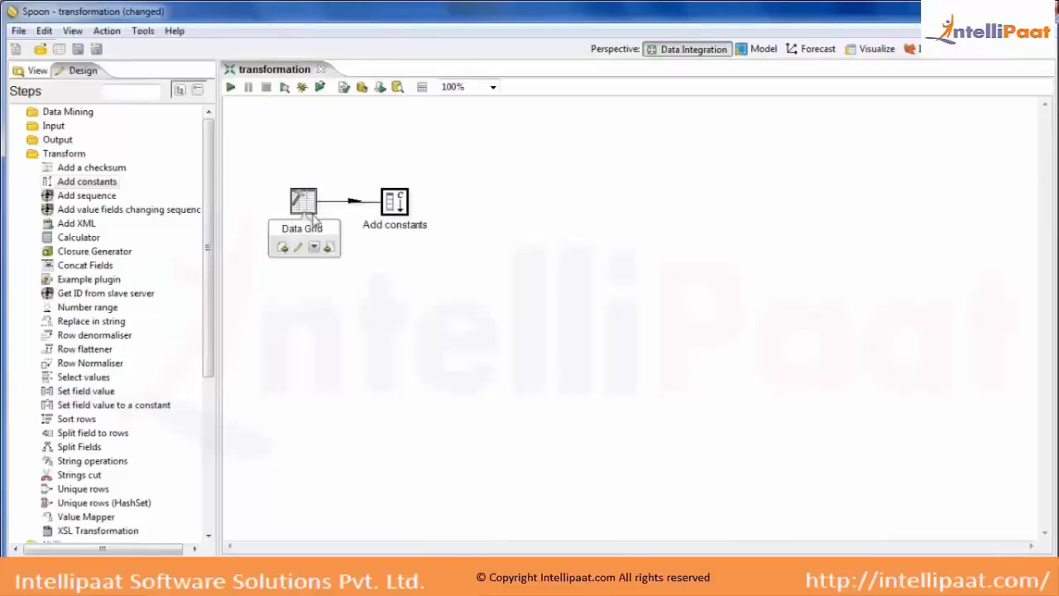
# Save the transformation, preview up to 1000 rows of the Data Grid step and review its field definitions
pyautogui.hotkey('ctrl', 's')
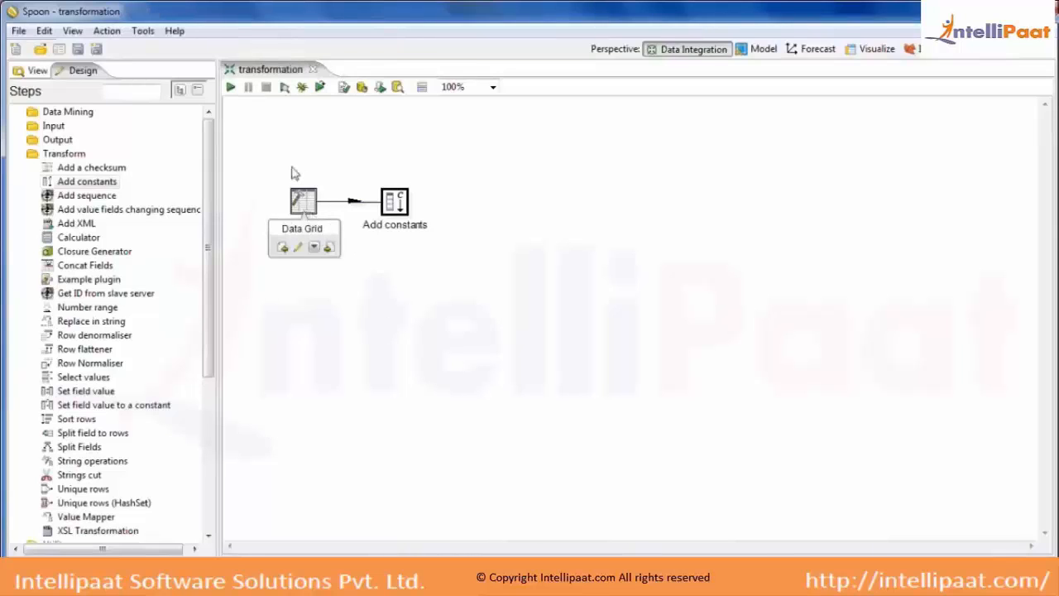
pyautogui.doubleClick(301, 200)
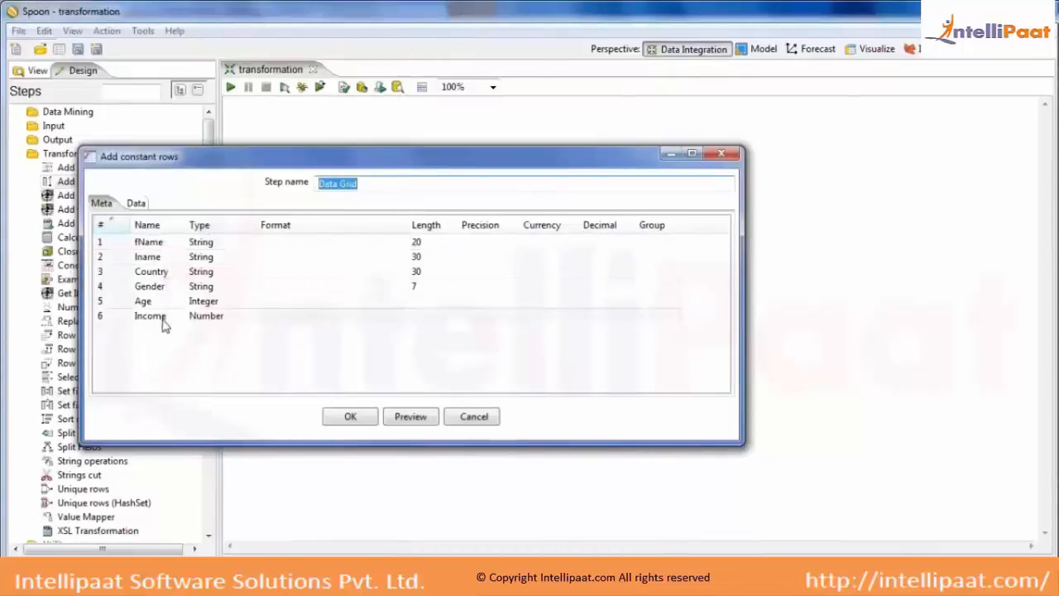
pyautogui.click(404, 416)
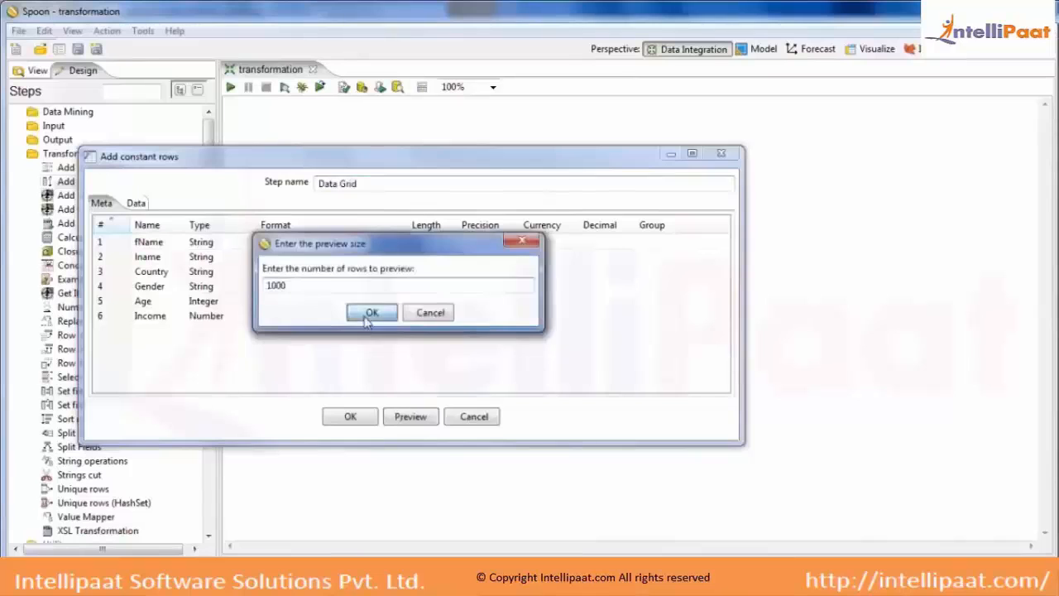
pyautogui.click(370, 314)
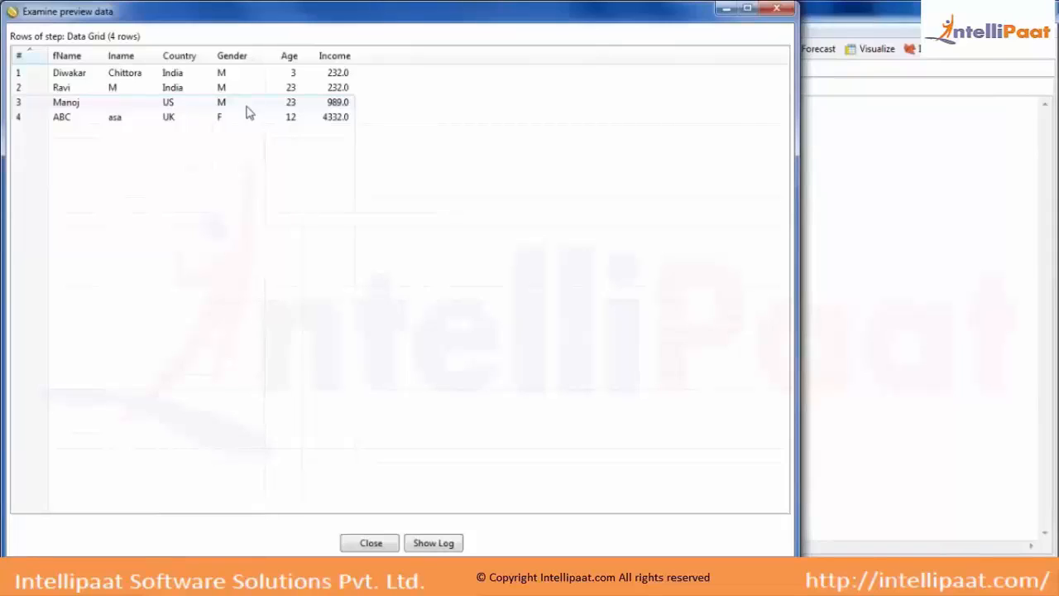
pyautogui.click(374, 544)
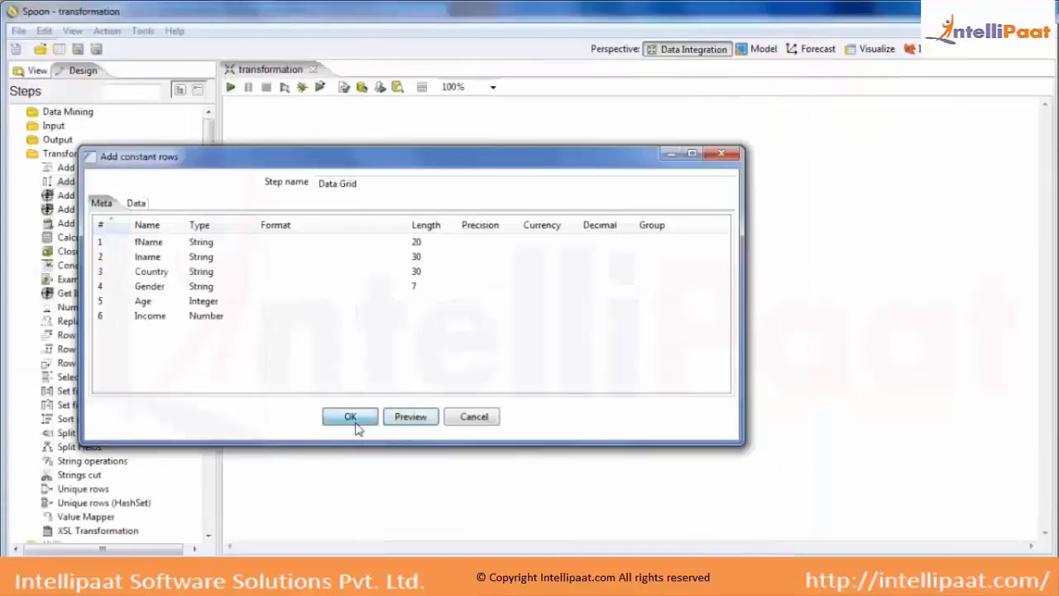
pyautogui.click(354, 421)
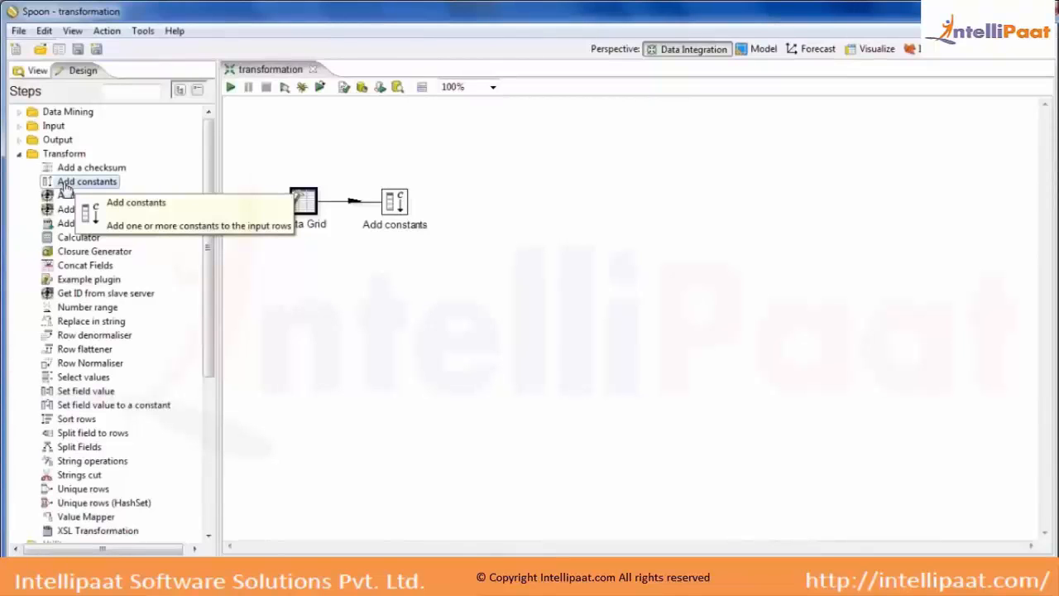
pyautogui.doubleClick(302, 203)
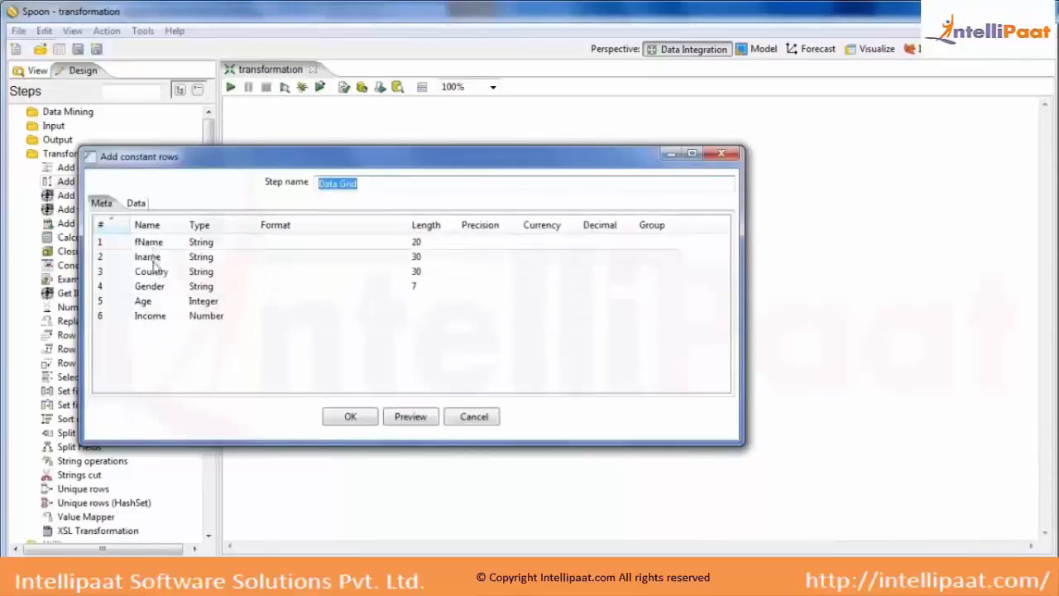
pyautogui.click(358, 416)
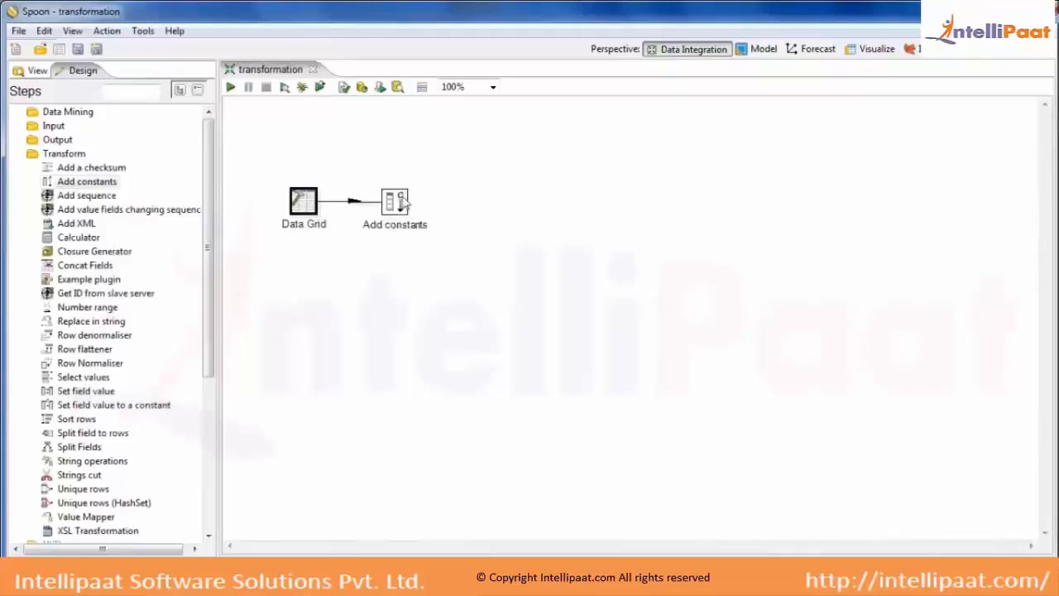
# Open the Add constants step's settings, keep them clear of the flow, and reposition Data Grid above and left of Add constants
pyautogui.doubleClick(403, 204)
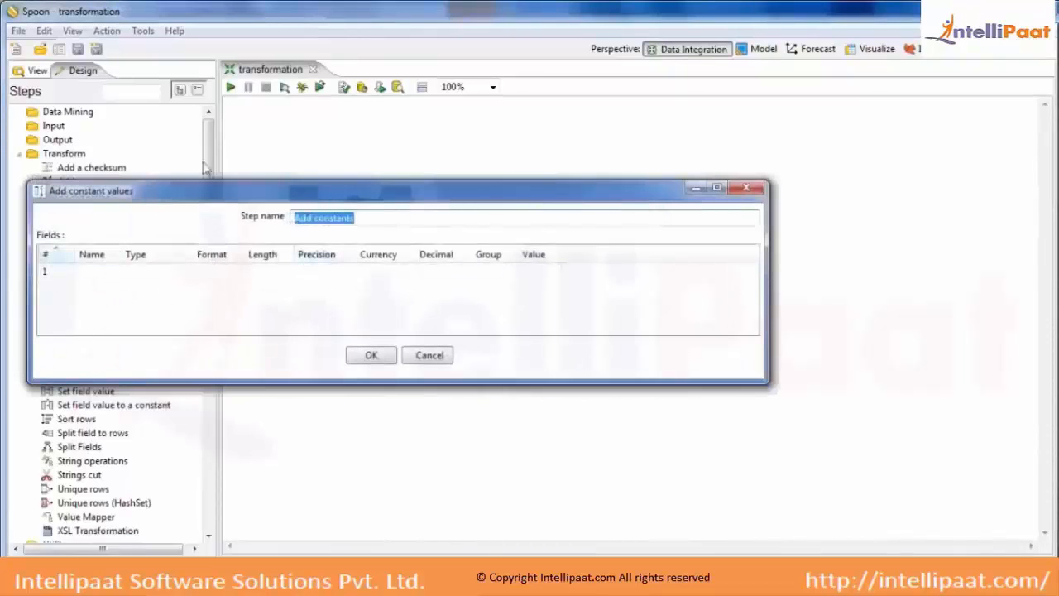
pyautogui.moveTo(215, 192); pyautogui.dragTo(408, 305)
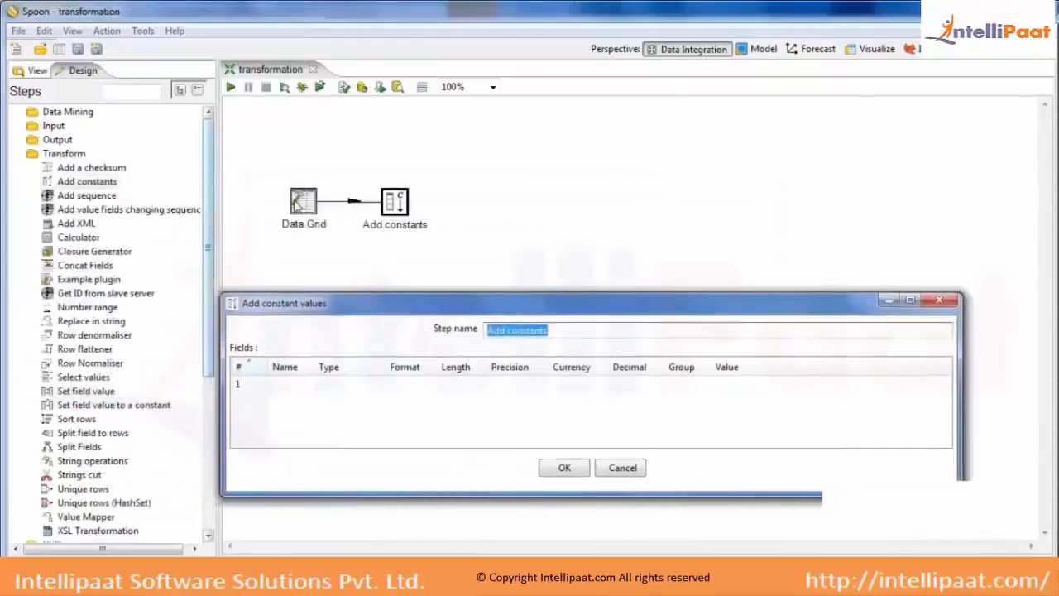
pyautogui.click(297, 205)
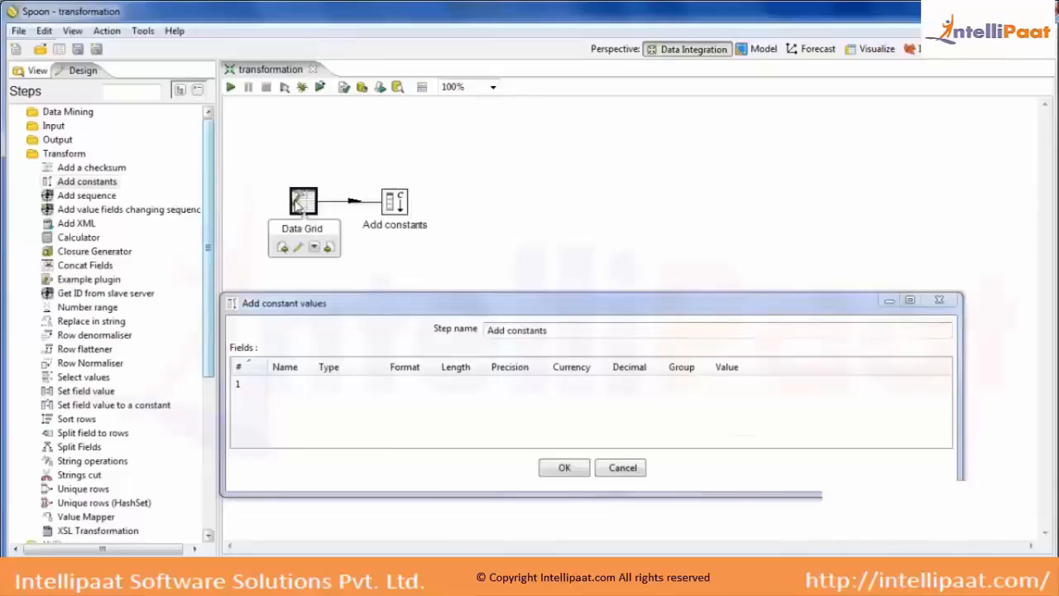
pyautogui.moveTo(298, 205); pyautogui.dragTo(273, 166)
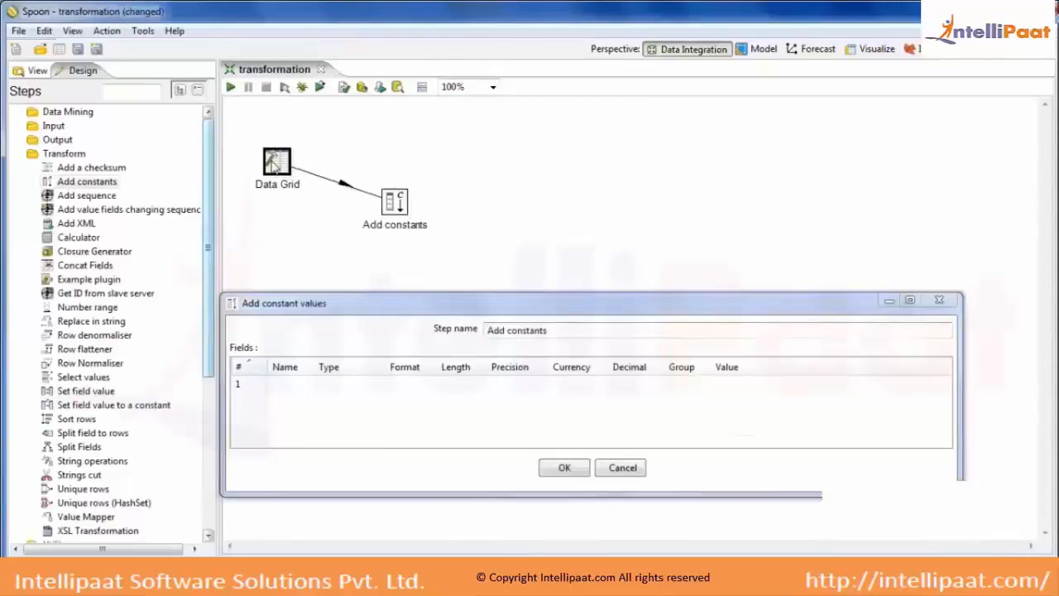
pyautogui.moveTo(394, 203)
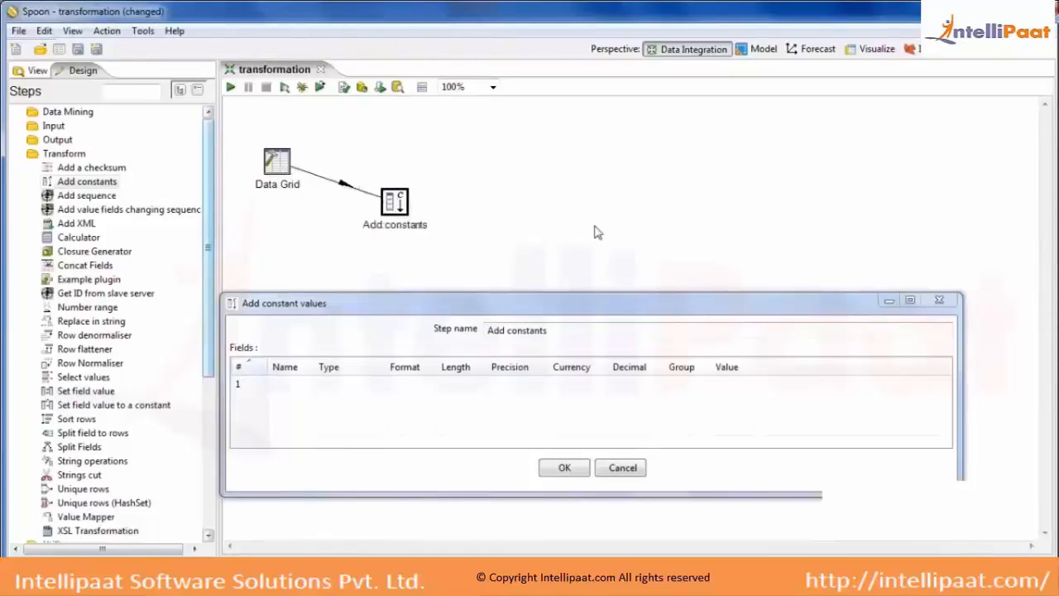
# Define a String constant field named city with the value Bangalore in the Add constants step
pyautogui.click(297, 384)
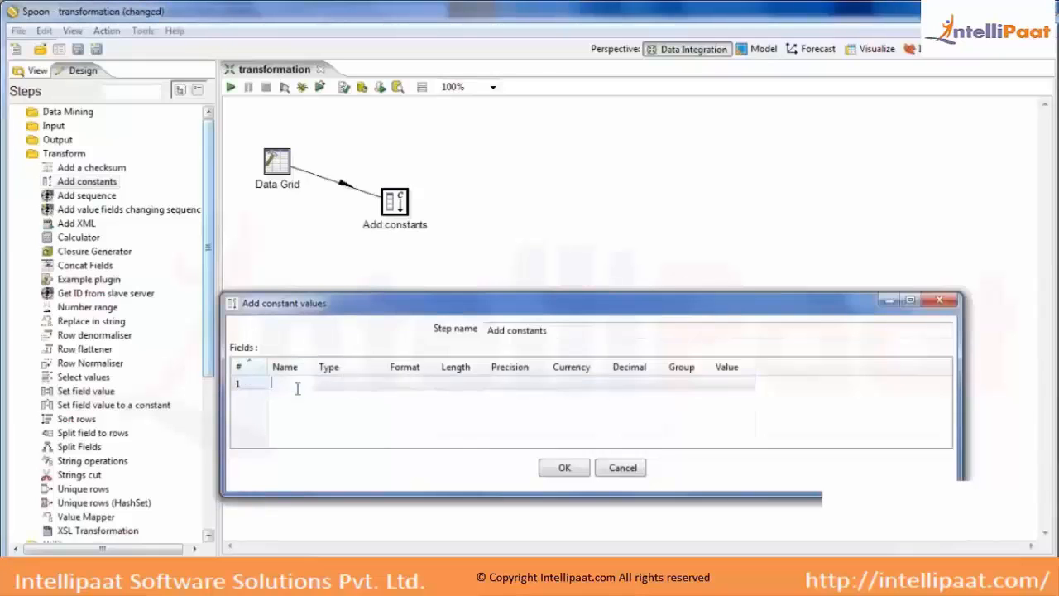
pyautogui.doubleClick(289, 181)
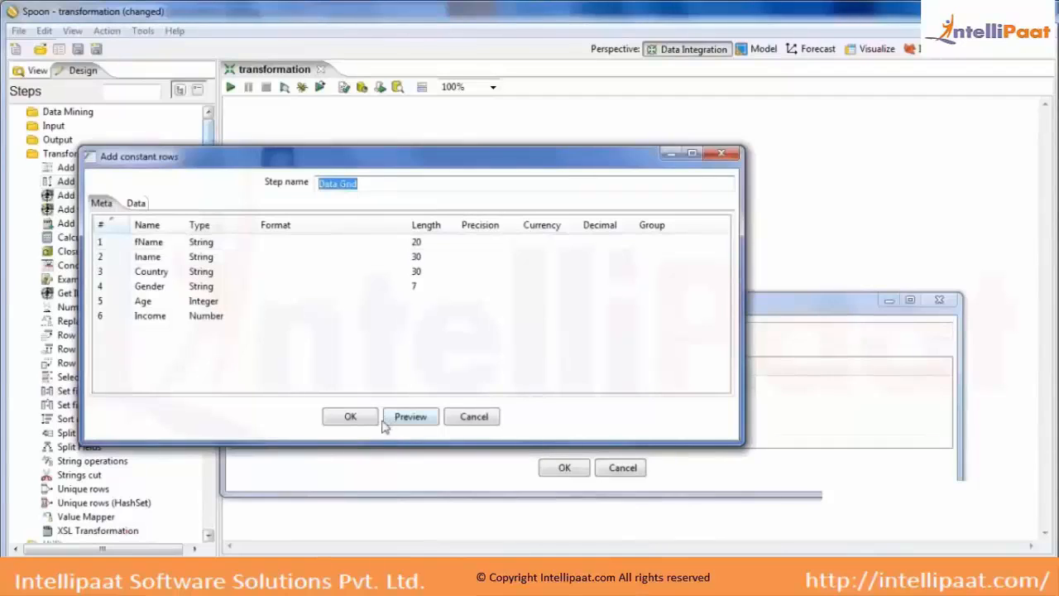
pyautogui.click(351, 416)
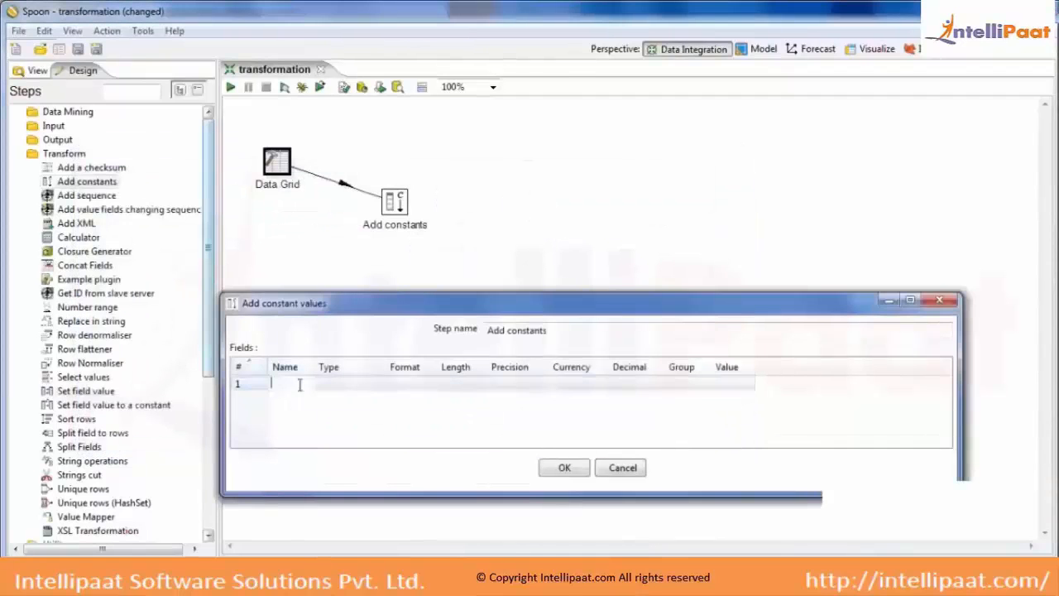
pyautogui.write('co')
pyautogui.press('BackSpace')
pyautogui.write('ity')
pyautogui.press('Tab')
pyautogui.click(377, 382)
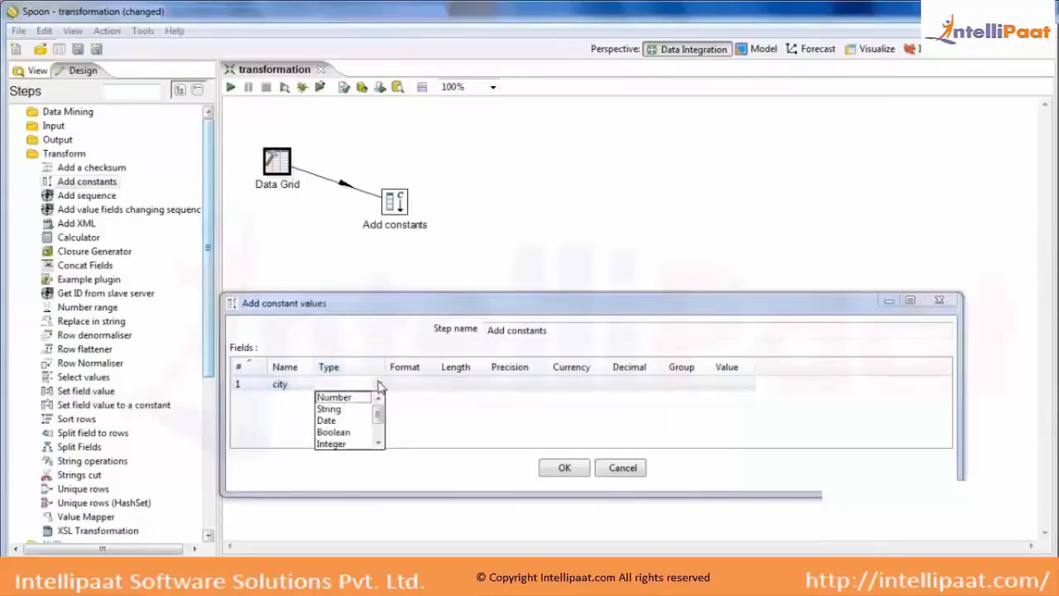
pyautogui.click(346, 411)
pyautogui.click(725, 383)
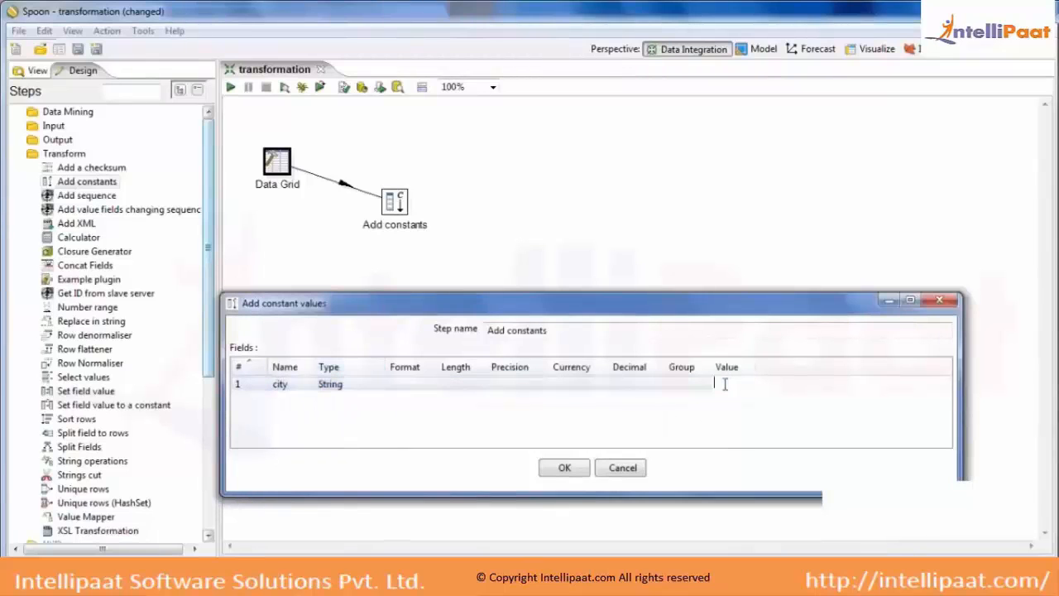
pyautogui.write('Bangalore')
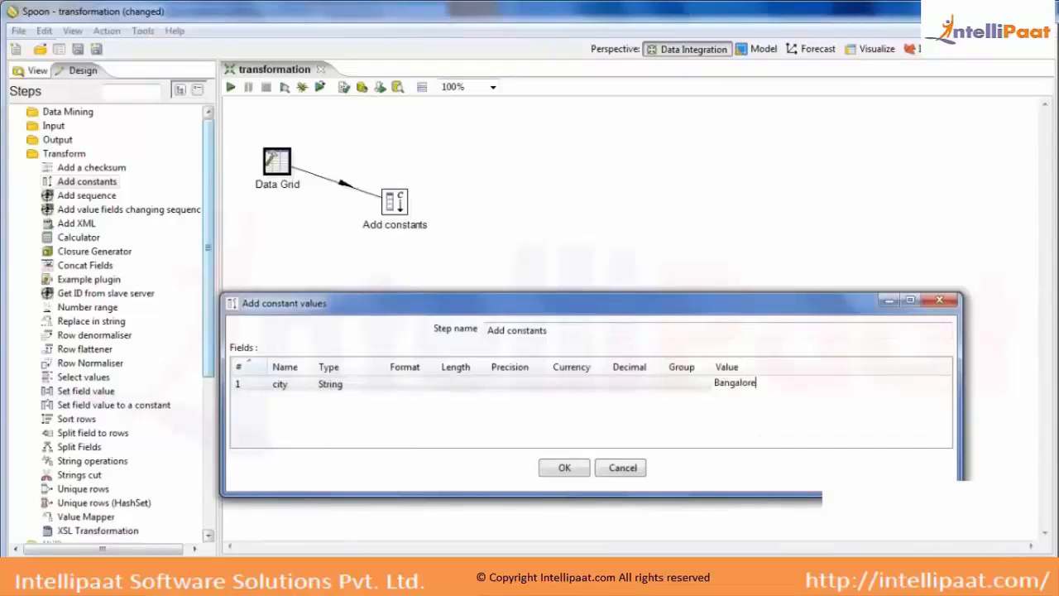
pyautogui.click(564, 467)
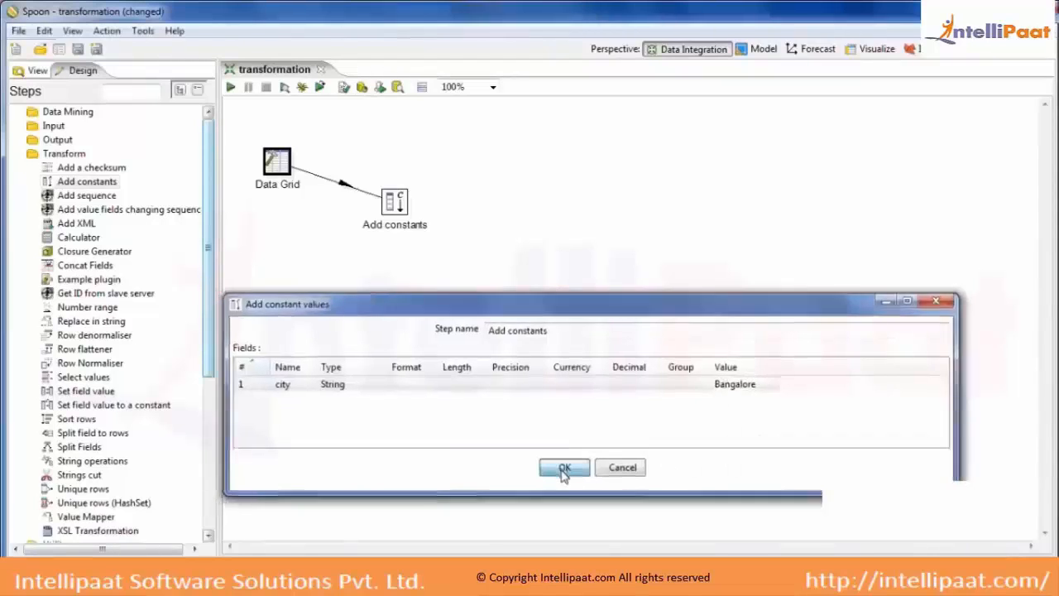
# Add a Write to log step to the canvas, connect Add constants to it and save the transformation
pyautogui.click(143, 92)
pyautogui.write('log')
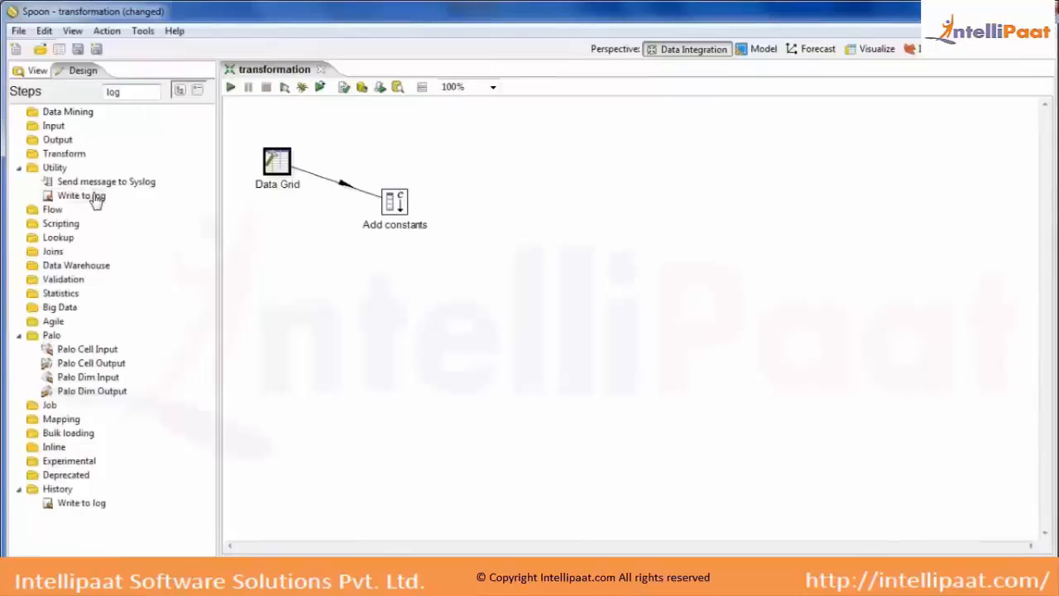
pyautogui.moveTo(92, 196); pyautogui.dragTo(550, 218)
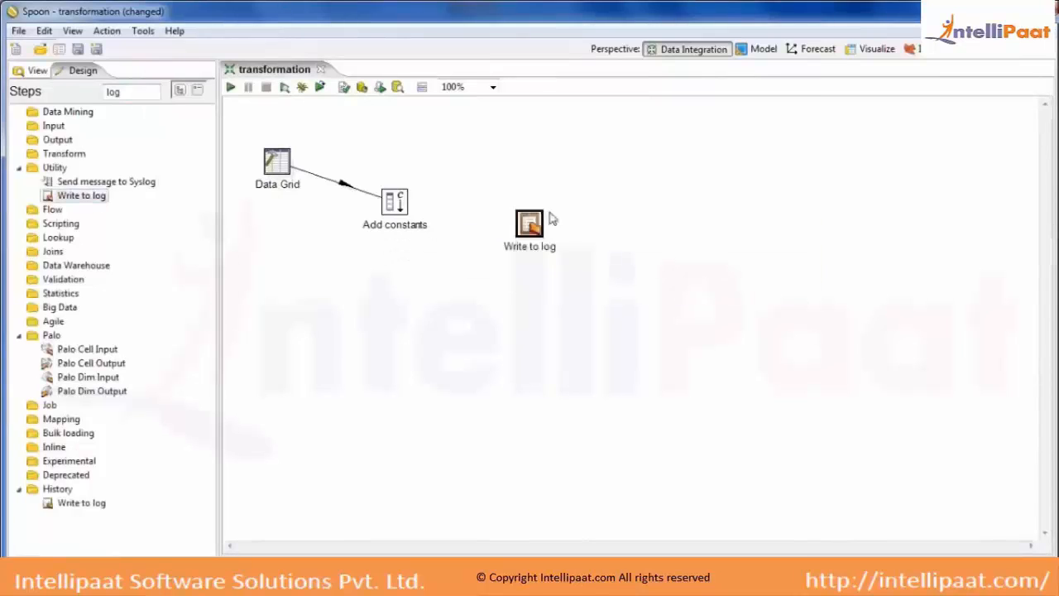
pyautogui.moveTo(387, 205); pyautogui.dragTo(883, 254)
pyautogui.hotkey('ctrl', 's')
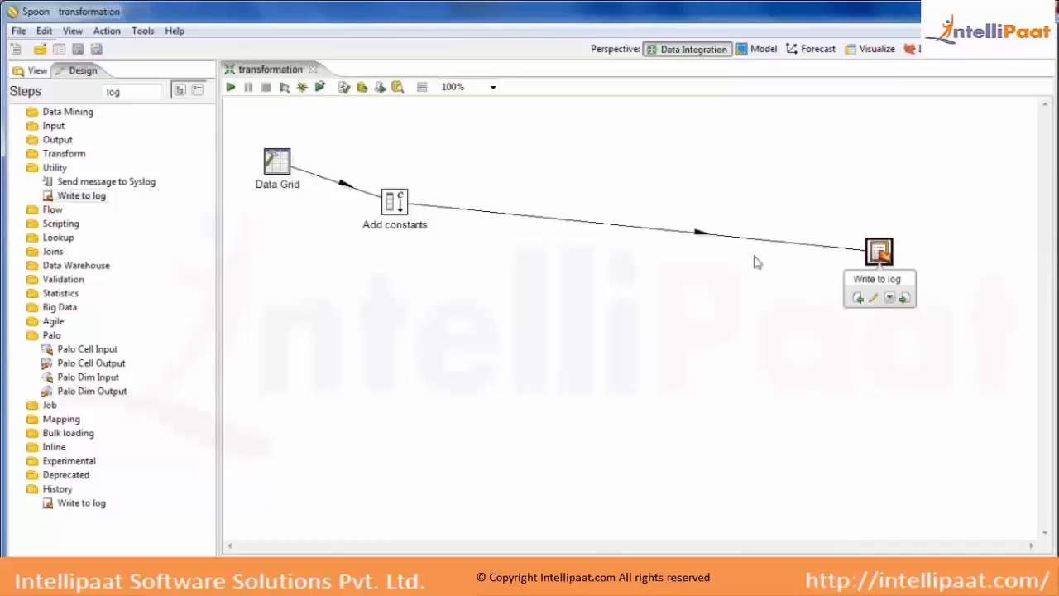
# Retrieve all incoming fields into the Write to log step and check that field list
pyautogui.click(230, 87)
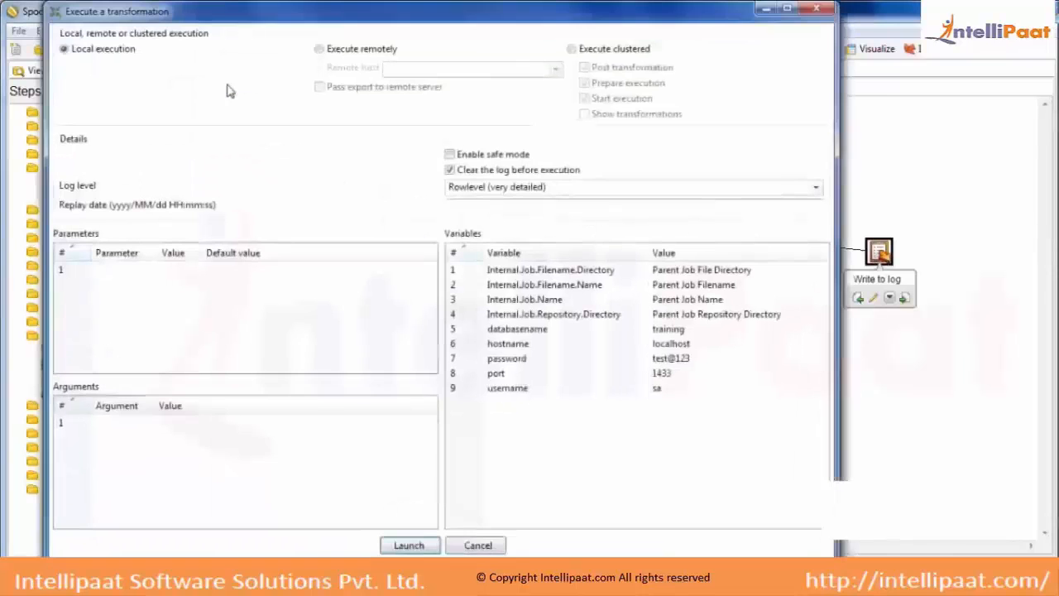
pyautogui.press('Escape')
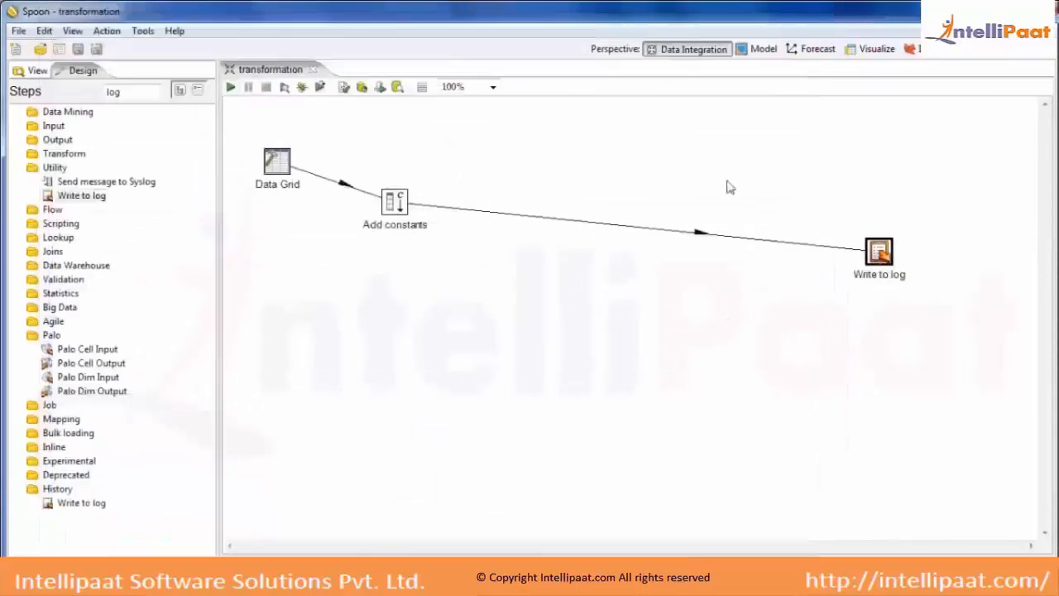
pyautogui.doubleClick(881, 254)
pyautogui.click(398, 545)
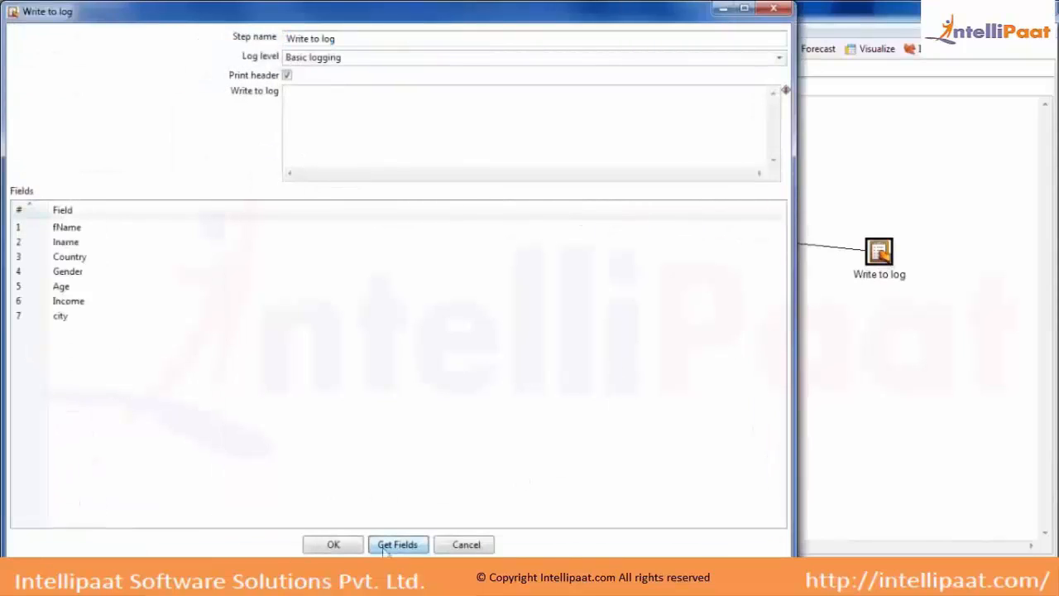
pyautogui.click(336, 545)
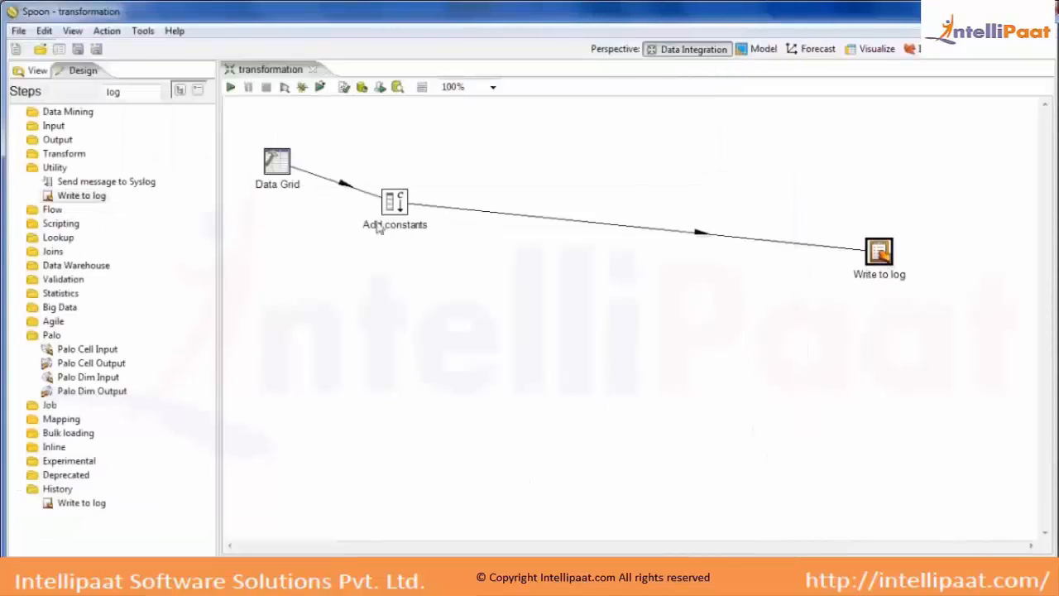
pyautogui.doubleClick(887, 262)
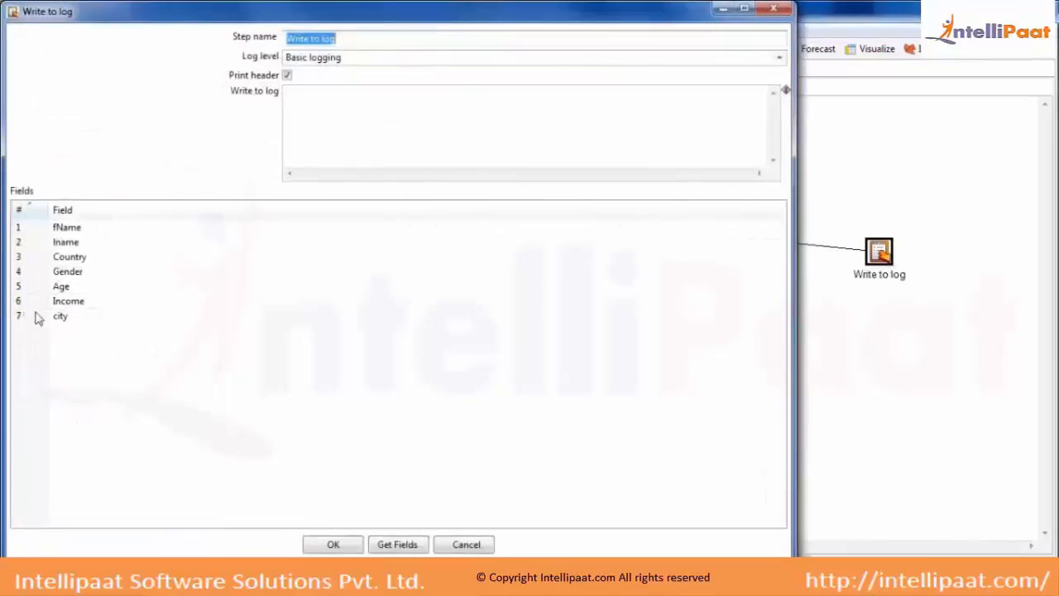
pyautogui.click(332, 544)
# Review the name and value of the city constant in the Add constants step
pyautogui.doubleClick(394, 203)
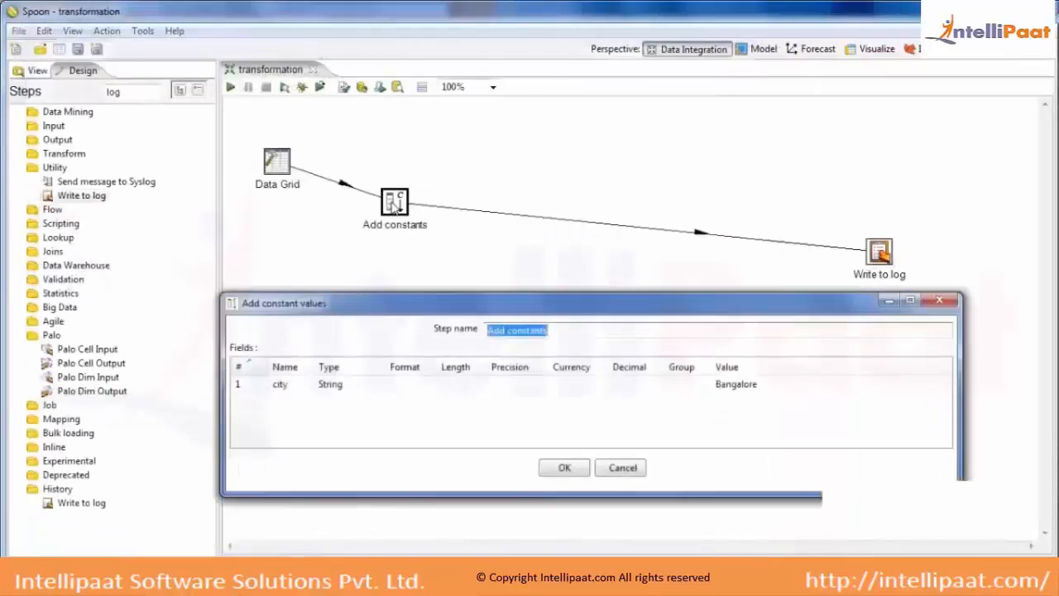
pyautogui.click(279, 385)
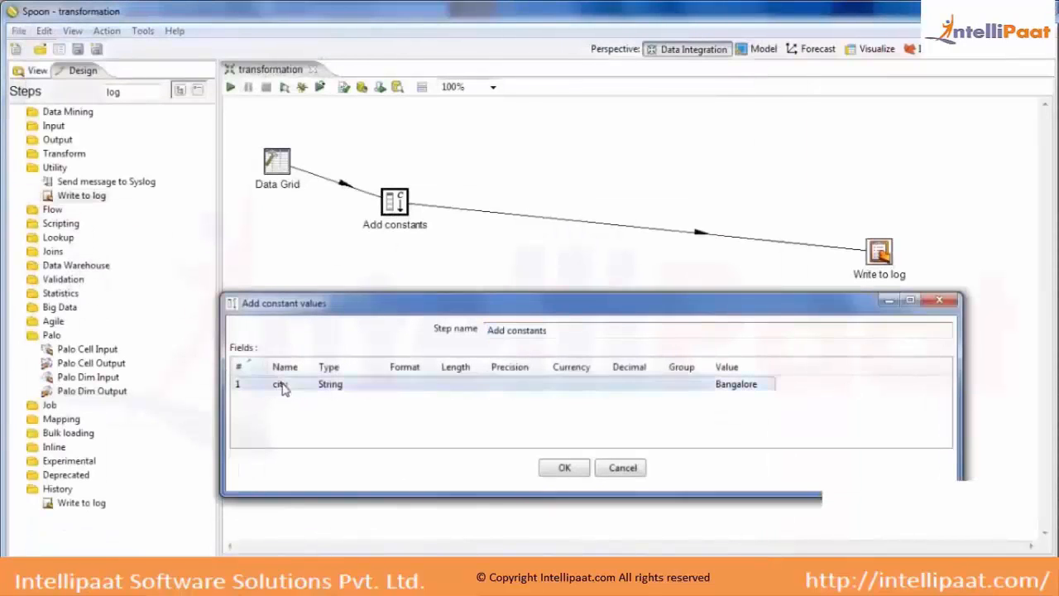
pyautogui.click(768, 383)
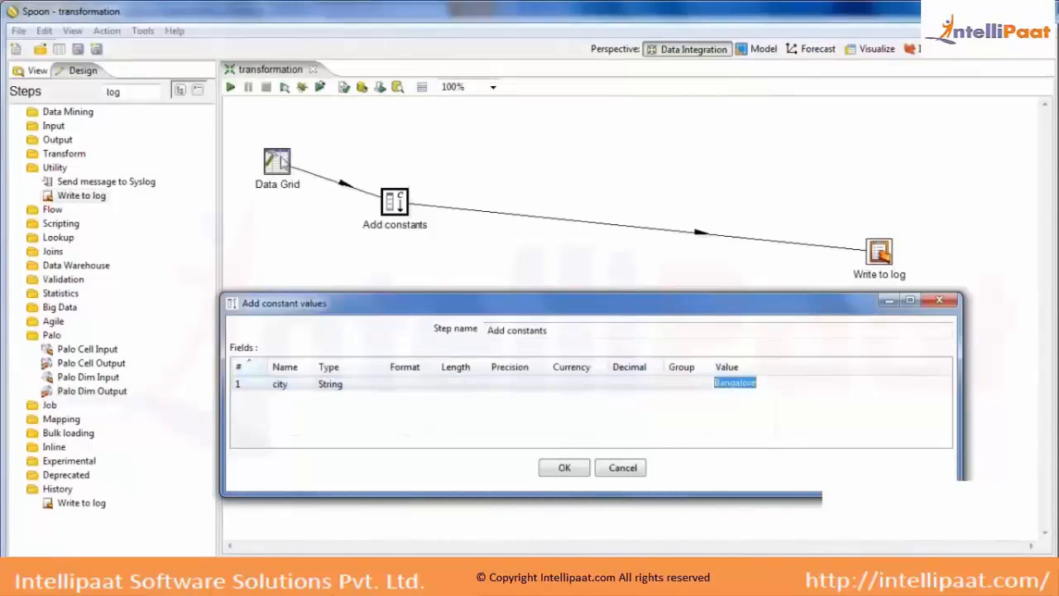
pyautogui.click(288, 163)
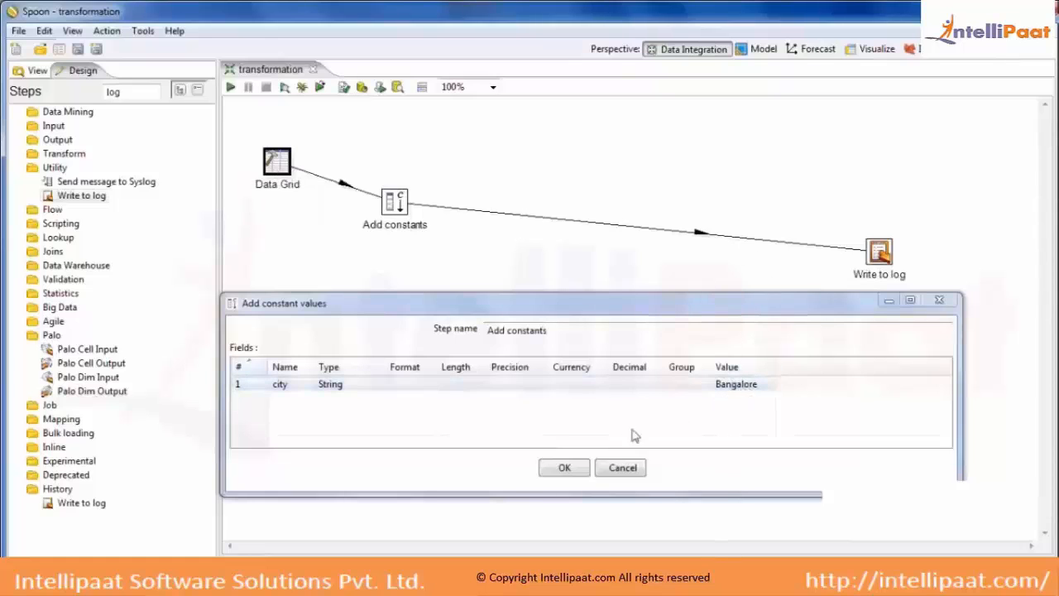
pyautogui.click(565, 468)
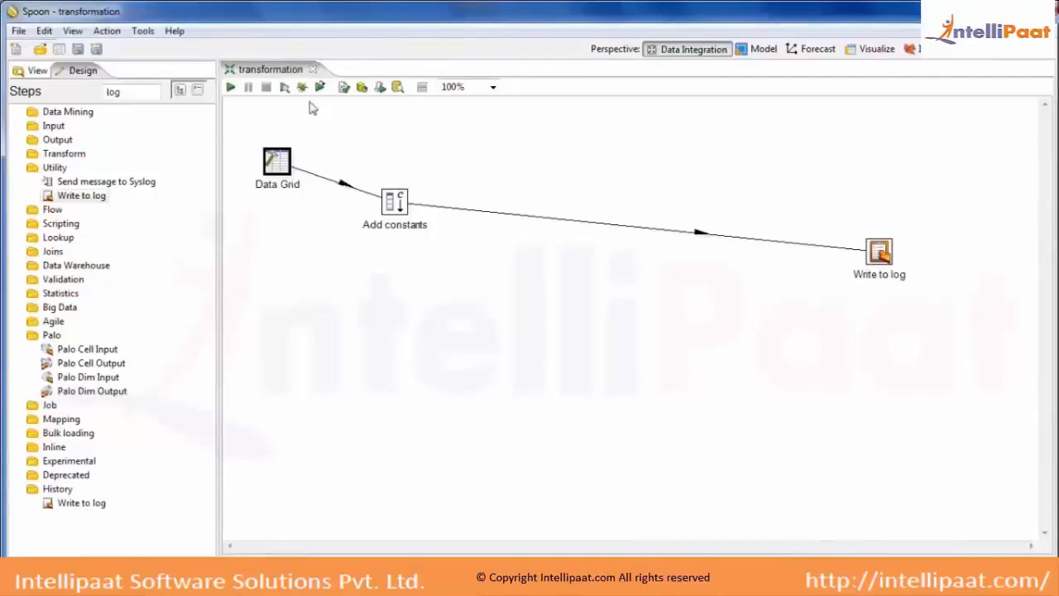
# Run the transformation and open its execution log
pyautogui.click(231, 88)
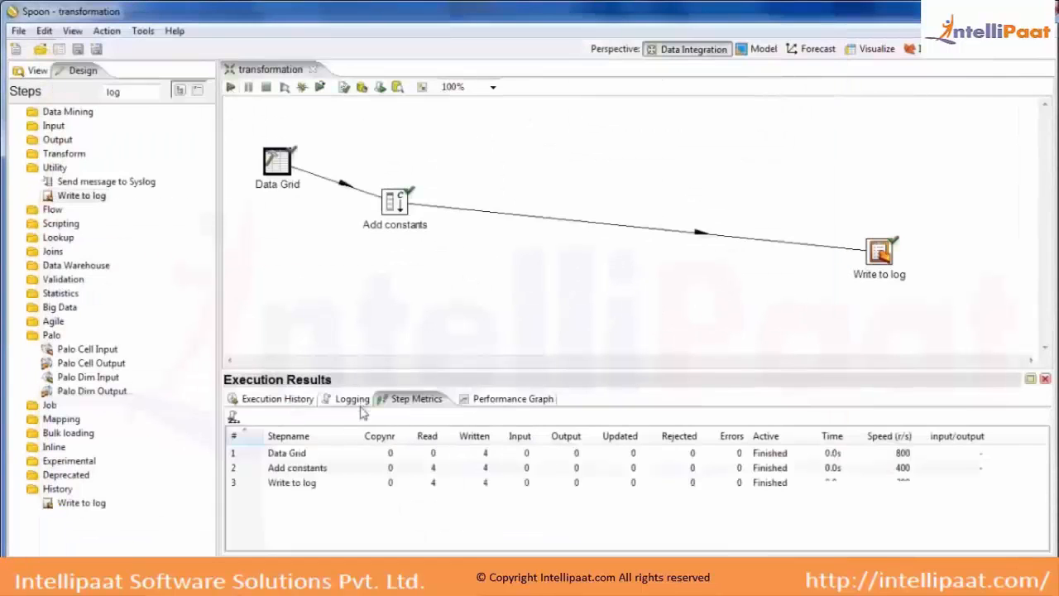
pyautogui.doubleClick(354, 399)
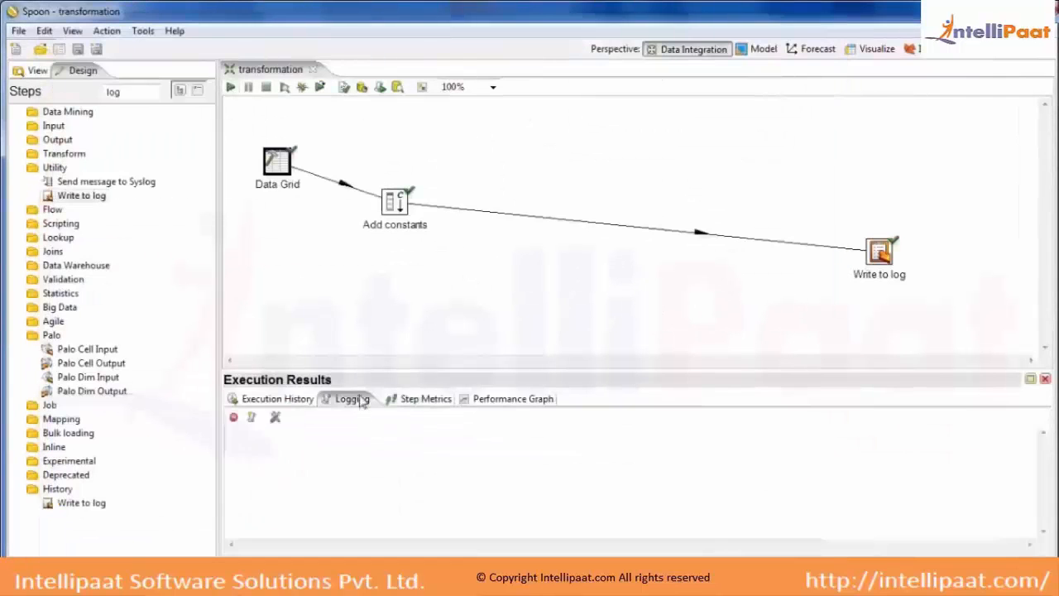
# Examine the city value of each row in the execution log and restore the log pane's normal size
pyautogui.moveTo(443, 335); pyautogui.dragTo(403, 335)
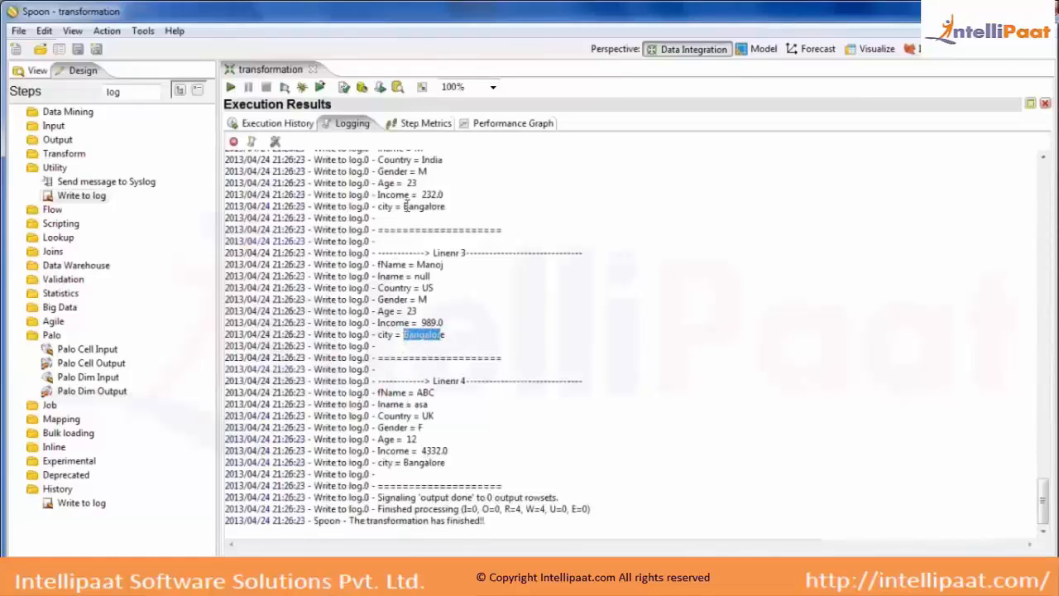
pyautogui.scroll(10, 404, 206)
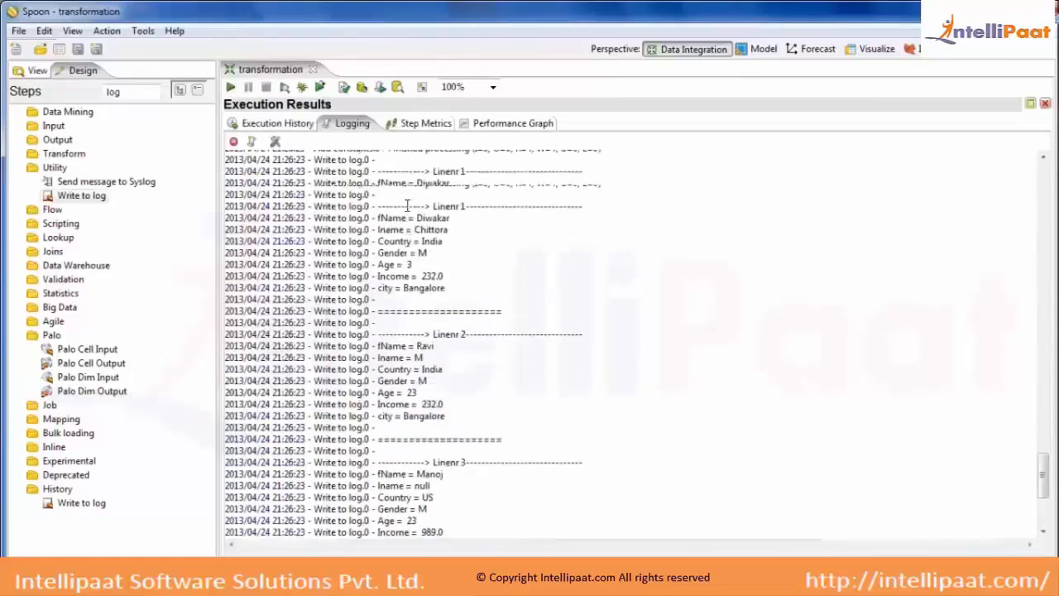
pyautogui.doubleClick(341, 123)
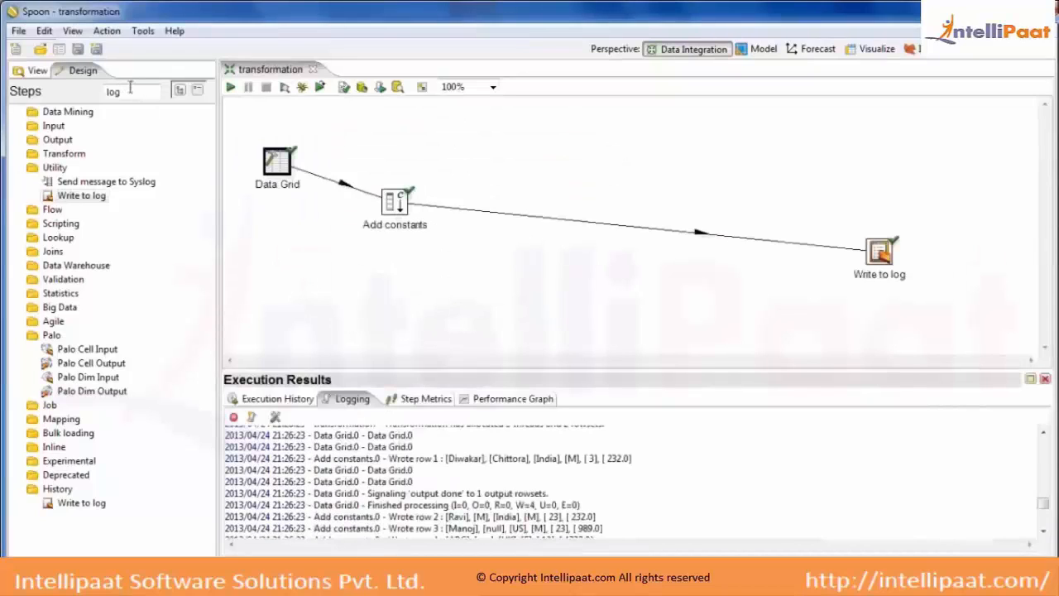
# Clear the step search and insert an Add sequence step into the hop between Add constants and Write to log
pyautogui.moveTo(130, 87); pyautogui.dragTo(31, 81)
pyautogui.press('BackSpace')
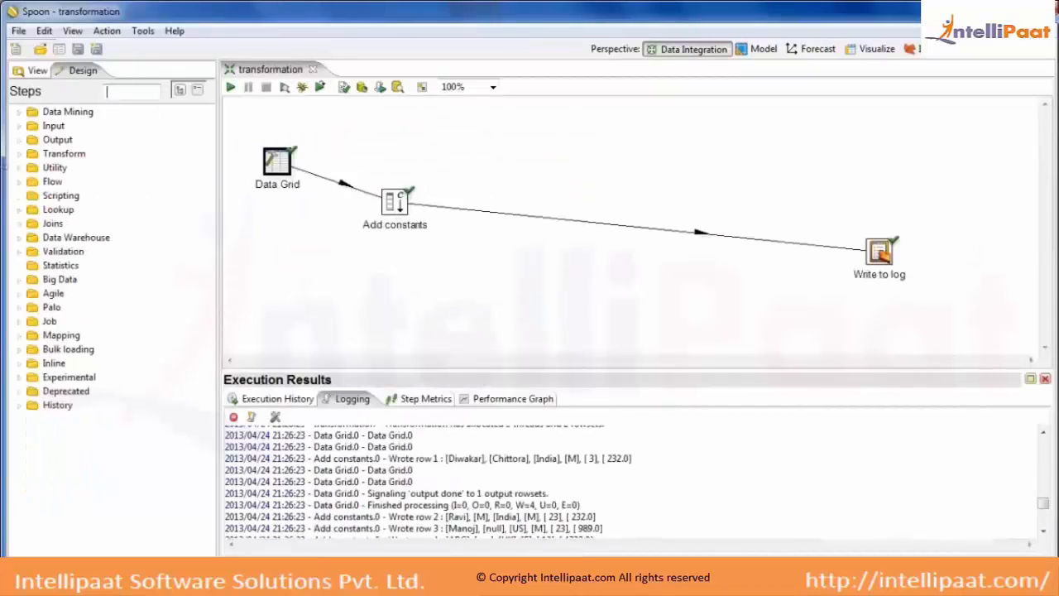
pyautogui.click(20, 155)
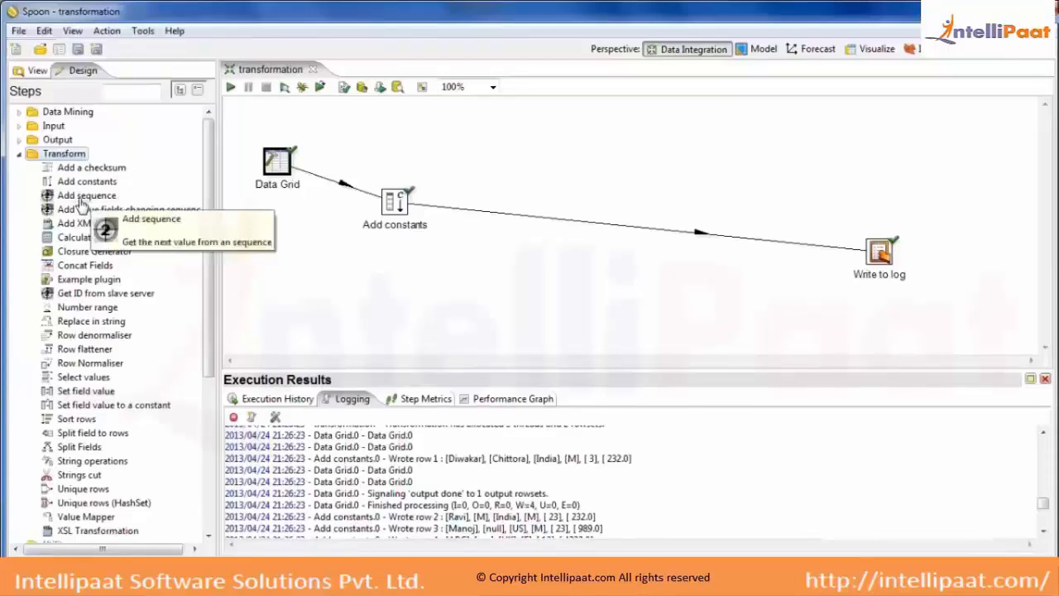
pyautogui.moveTo(83, 203); pyautogui.dragTo(455, 200)
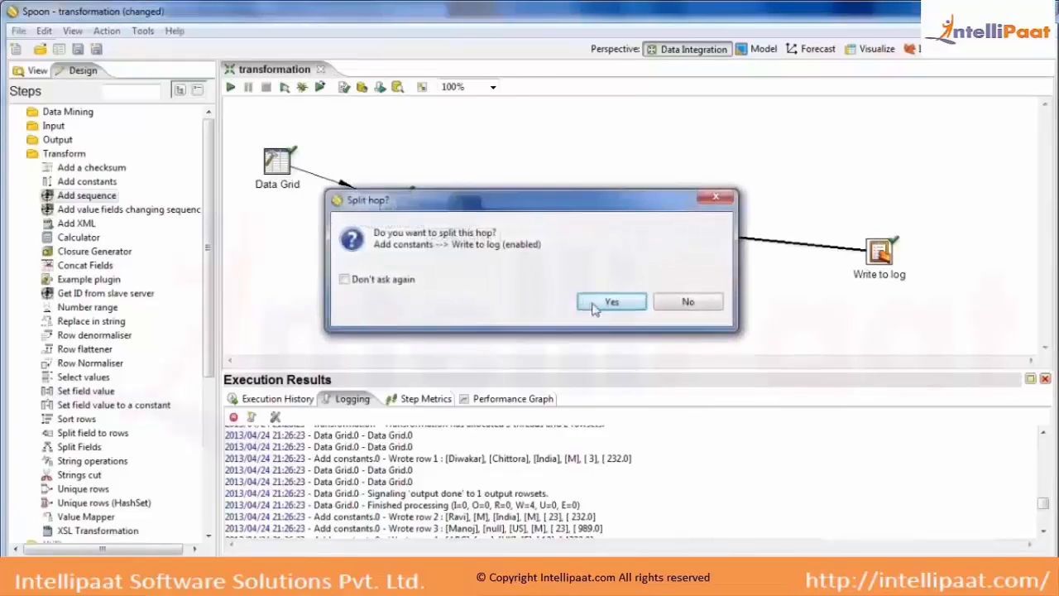
pyautogui.click(611, 302)
pyautogui.moveTo(466, 217); pyautogui.dragTo(499, 222)
pyautogui.moveTo(283, 170)
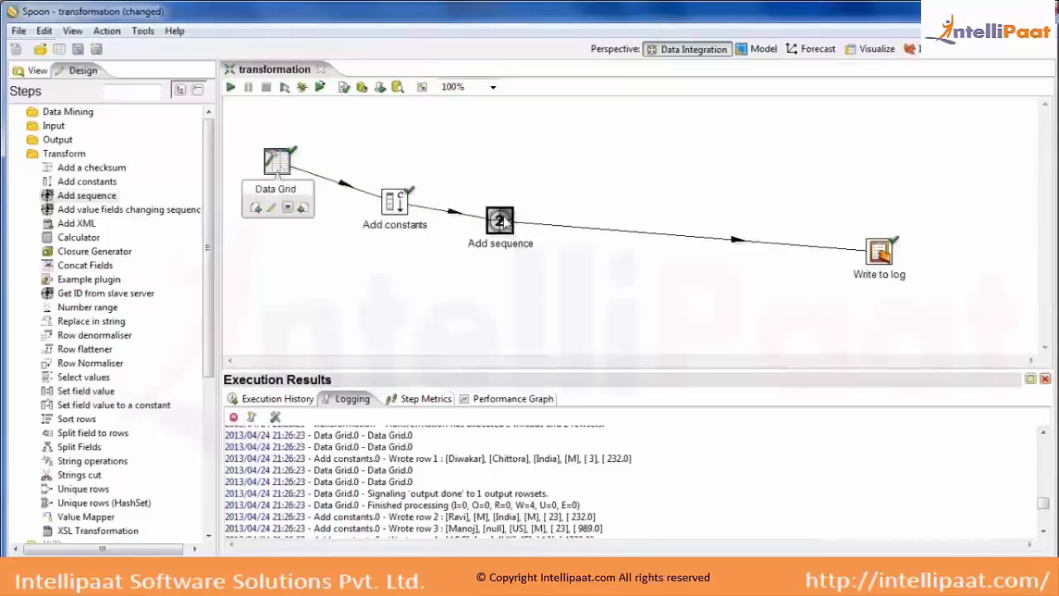
# Rename the Add sequence step as Seq name and set its name of value to Counter
pyautogui.doubleClick(500, 220)
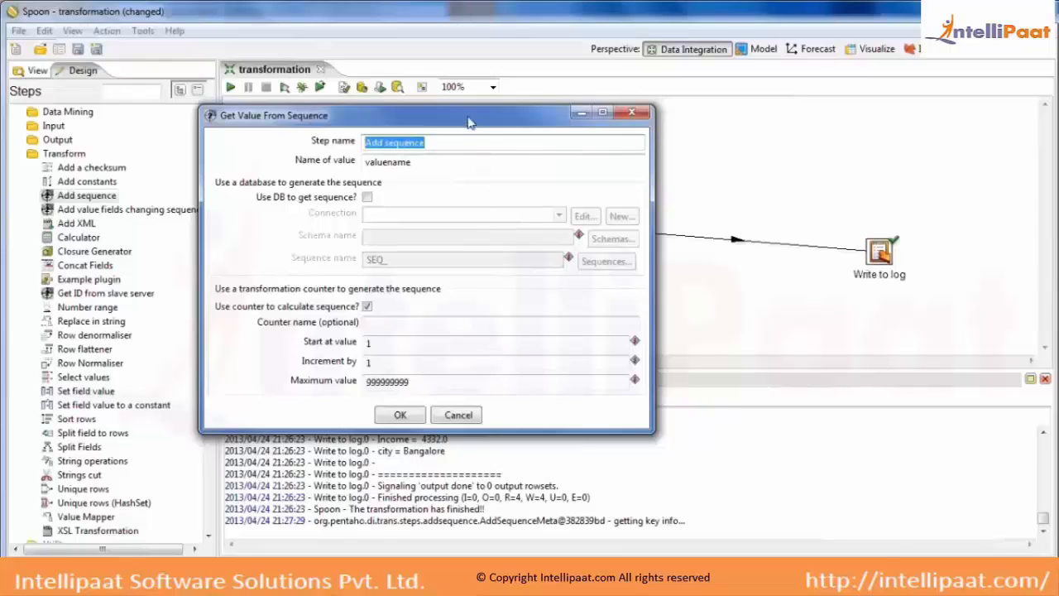
pyautogui.moveTo(468, 115); pyautogui.dragTo(616, 206)
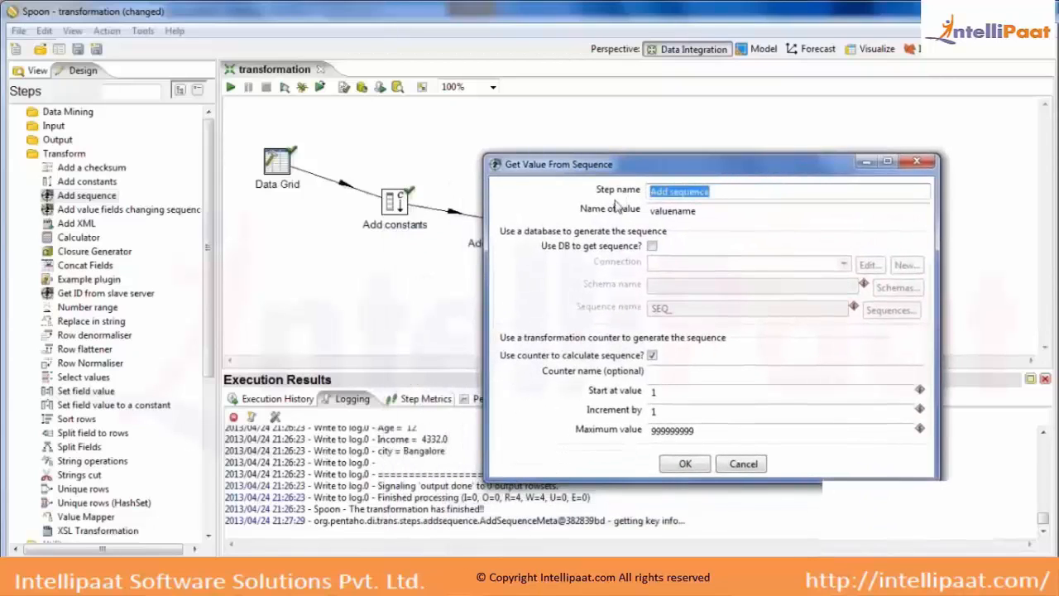
pyautogui.press('BackSpace')
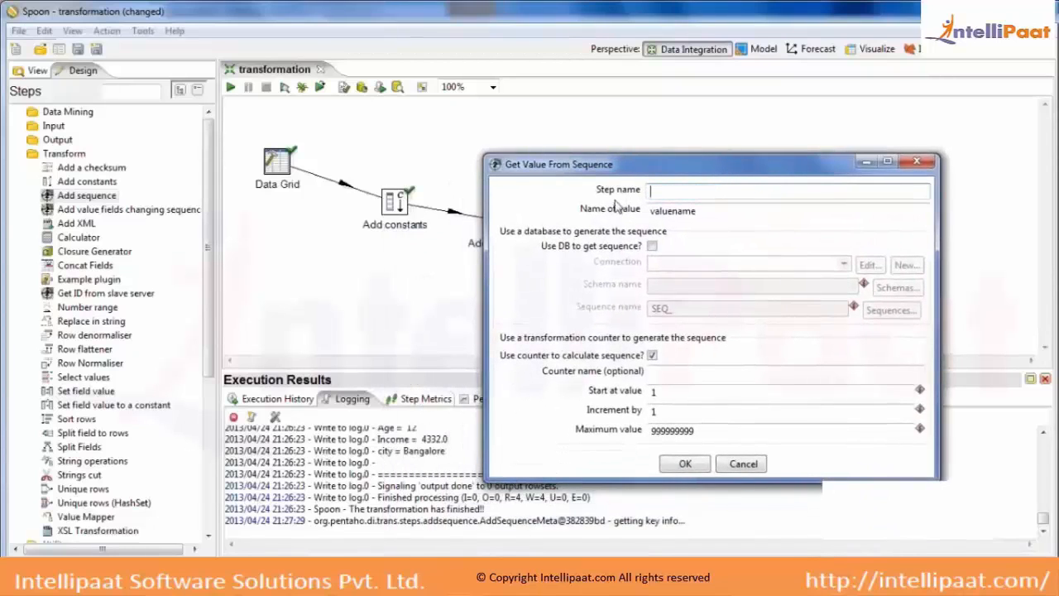
pyautogui.write('Seq name')
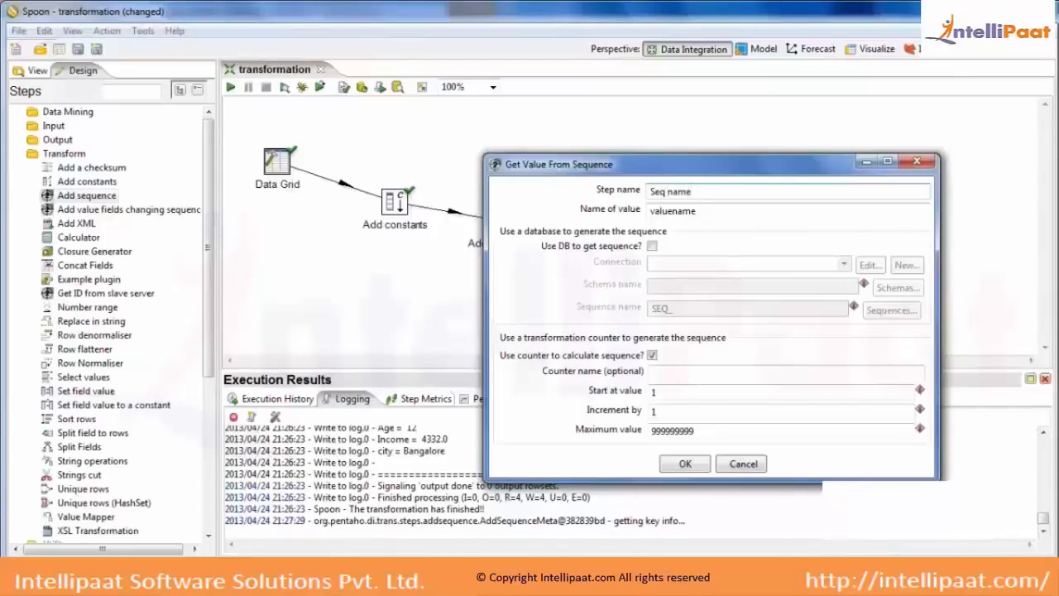
pyautogui.press('Tab')
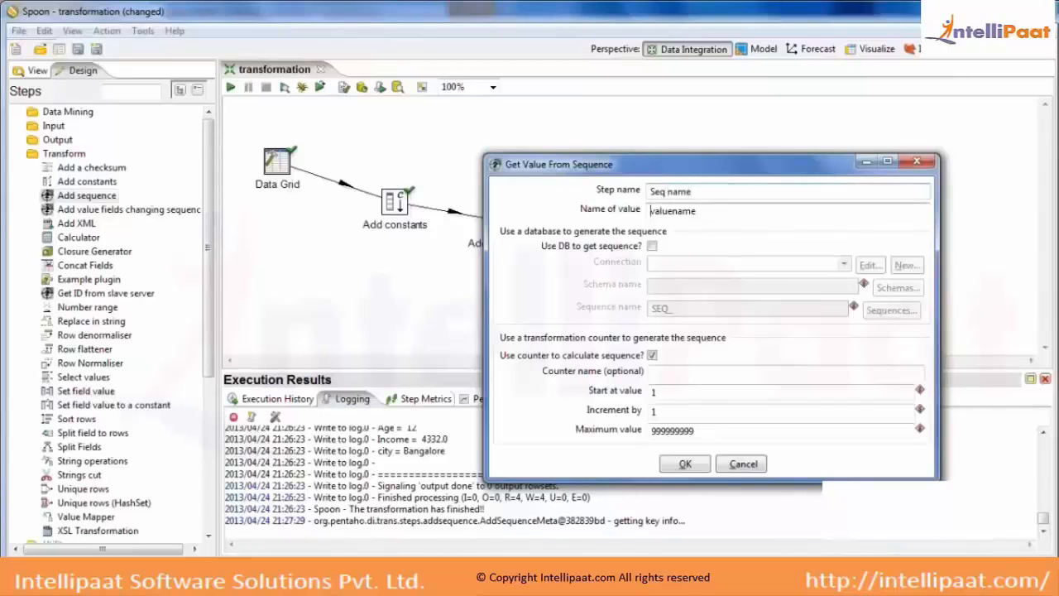
pyautogui.hotkey('shift', 'End')
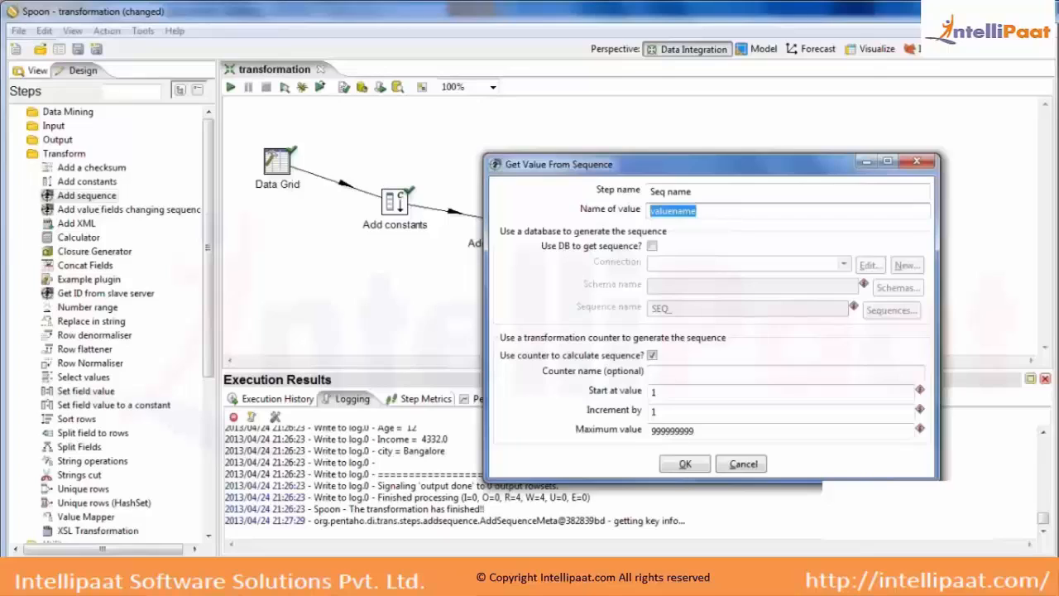
pyautogui.press('BackSpace')
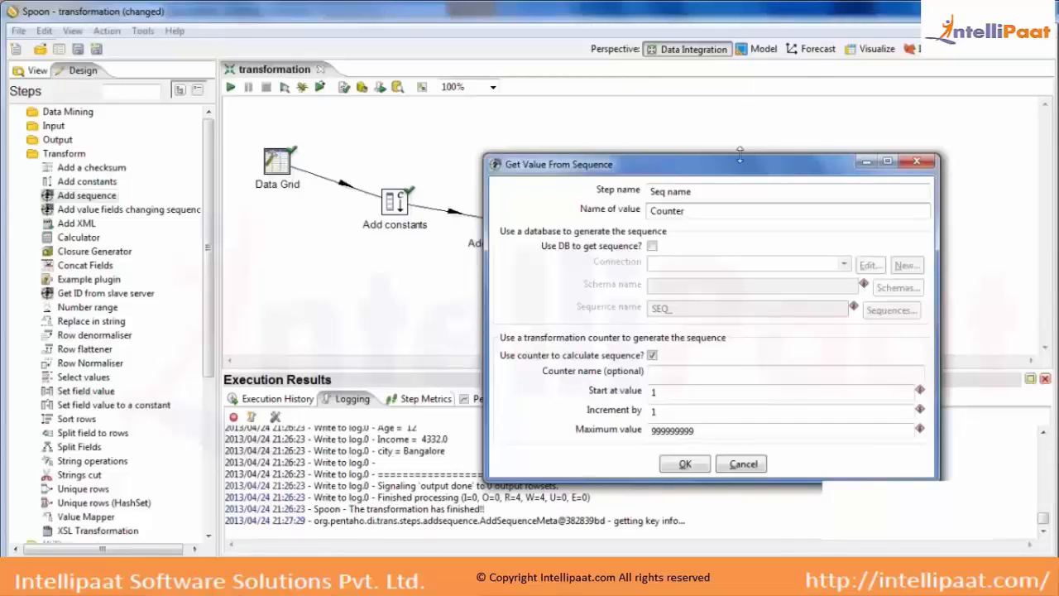
pyautogui.moveTo(719, 211); pyautogui.dragTo(560, 223)
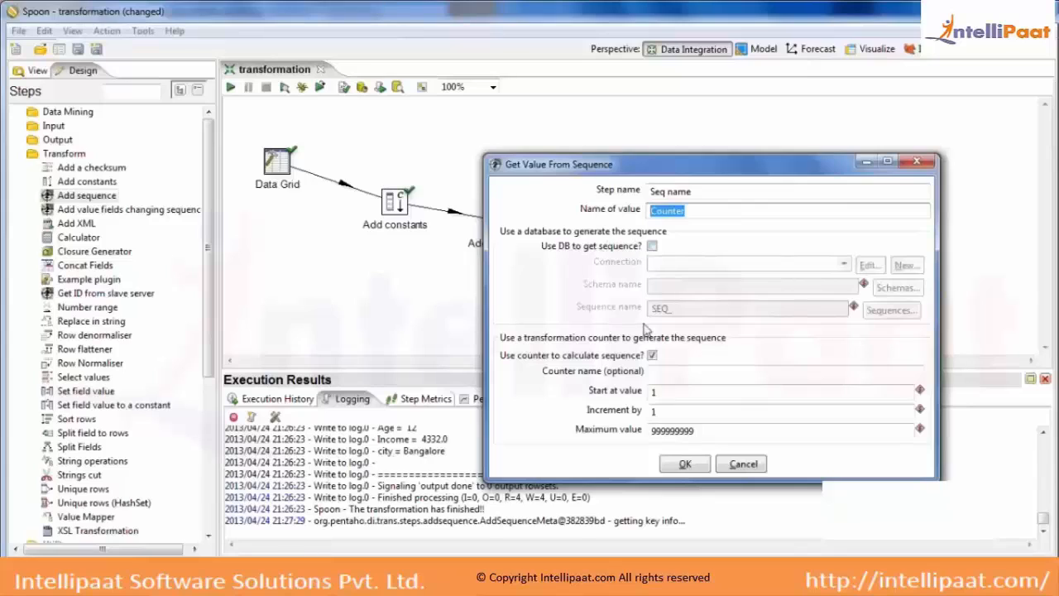
# Try the database option for generating the sequence with the mysql connection, and switch back to the transformation counter
pyautogui.click(652, 246)
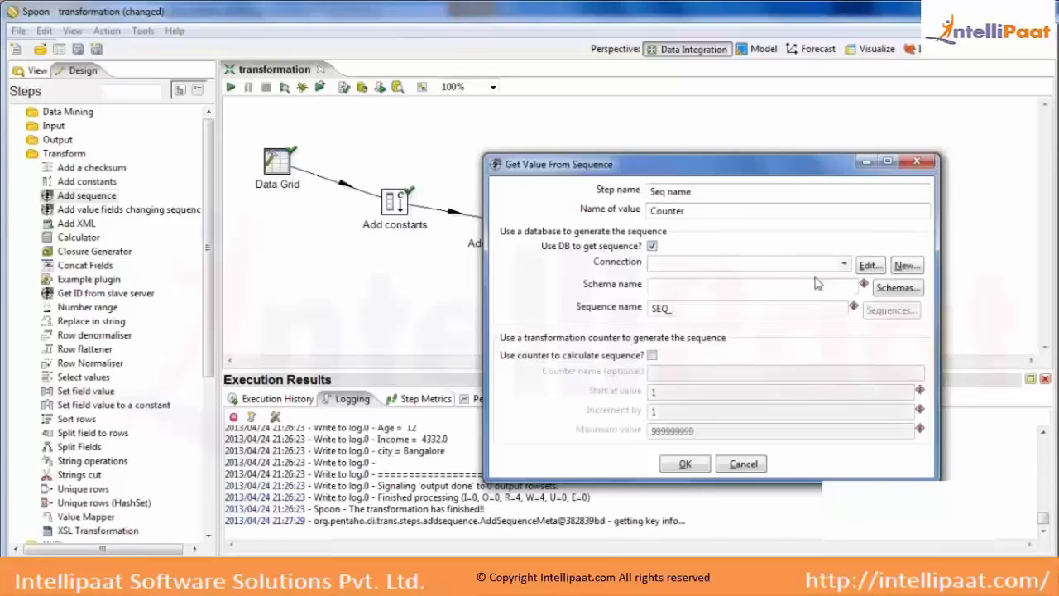
pyautogui.click(908, 265)
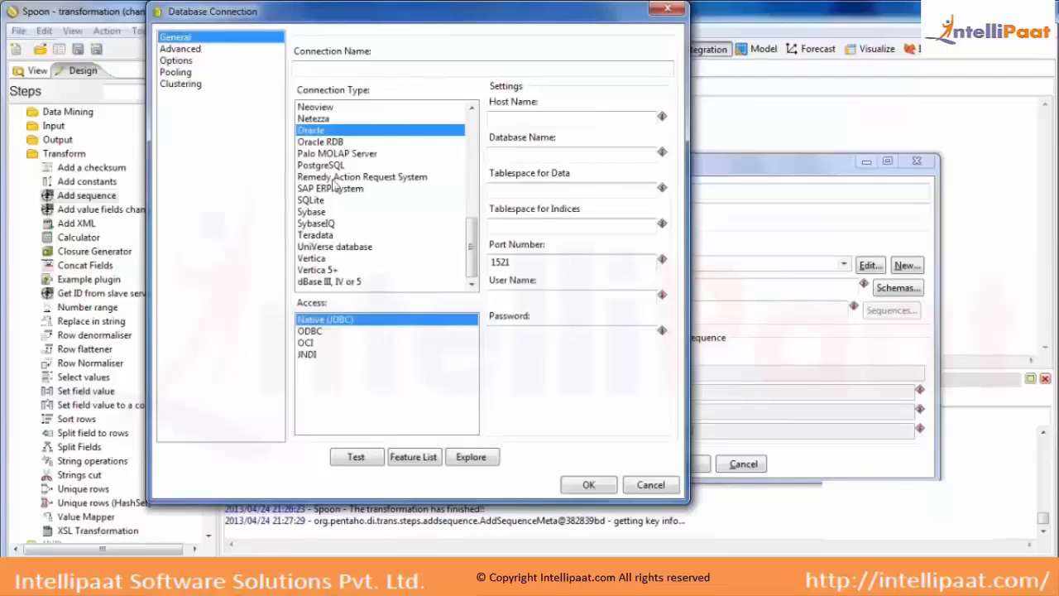
pyautogui.click(637, 486)
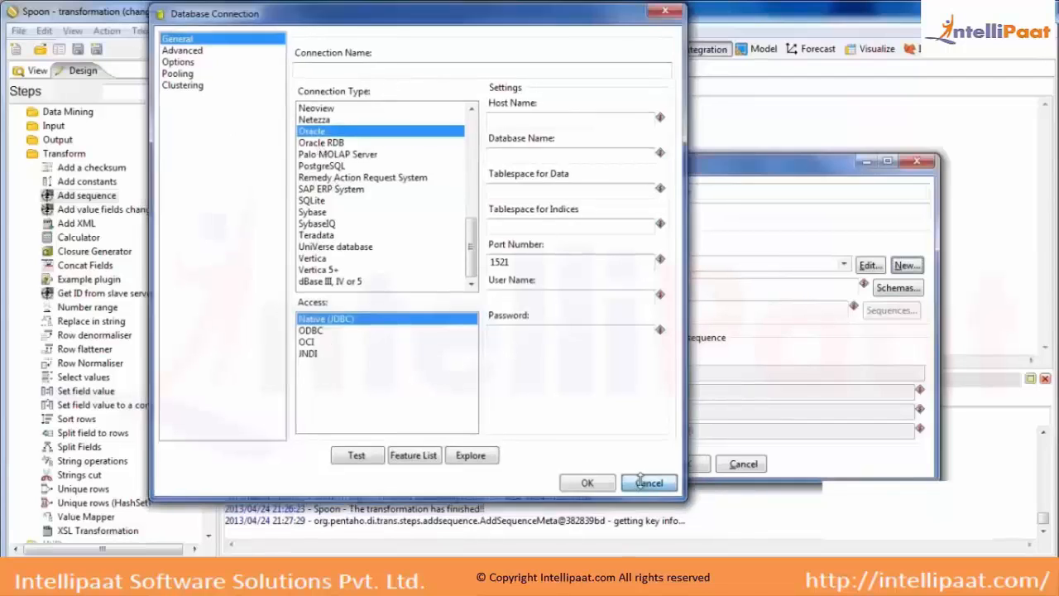
pyautogui.click(844, 264)
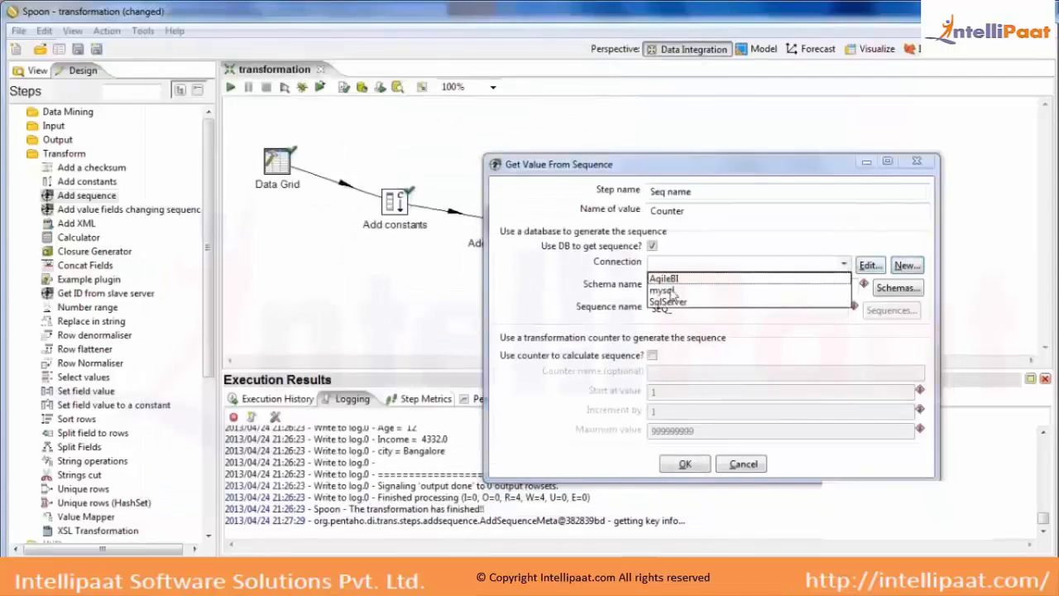
pyautogui.click(657, 290)
pyautogui.click(655, 287)
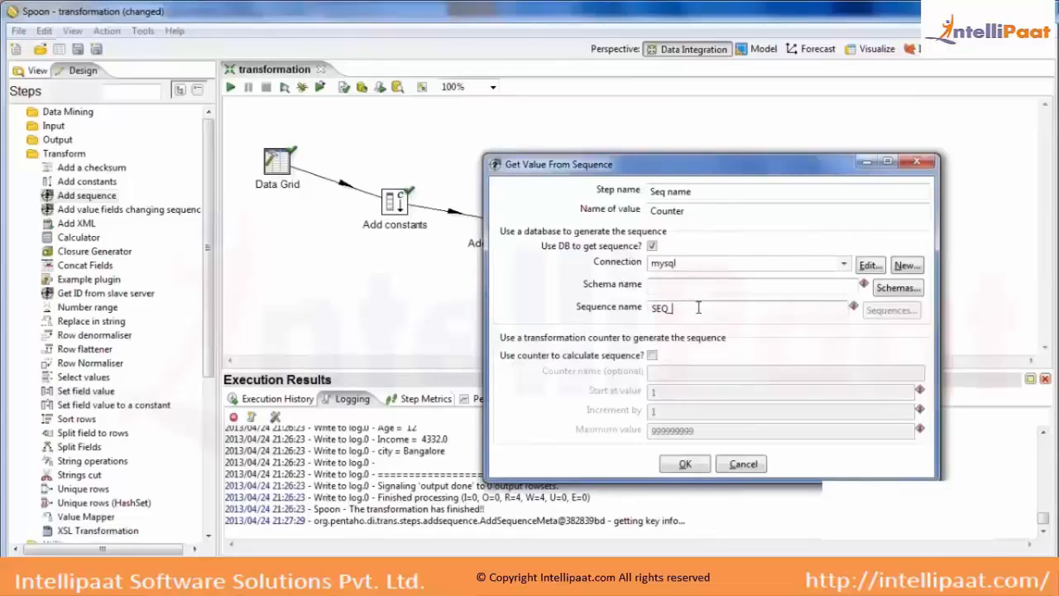
pyautogui.doubleClick(670, 308)
pyautogui.click(685, 309)
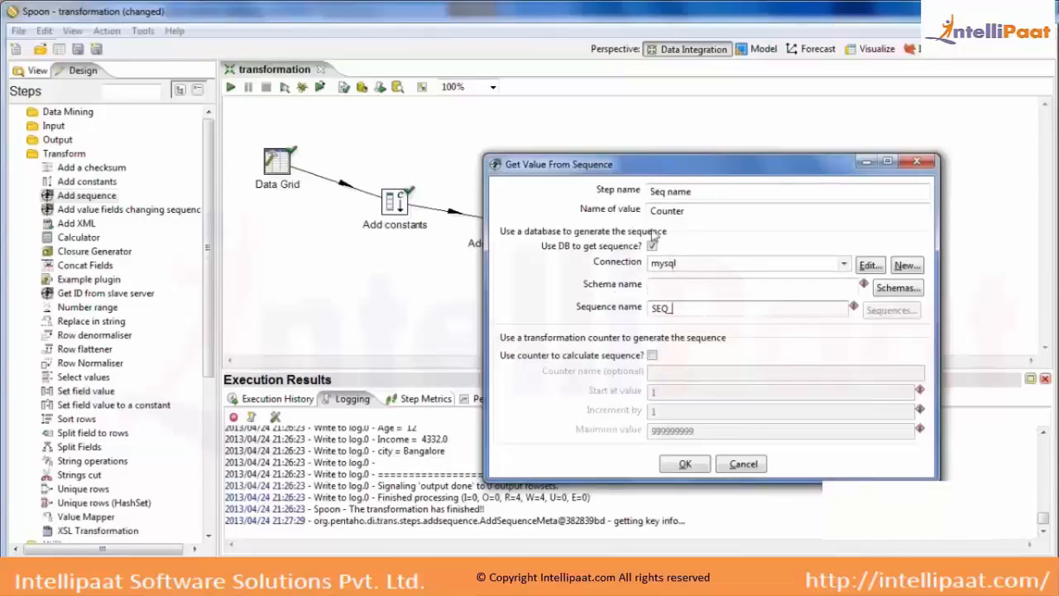
pyautogui.click(652, 245)
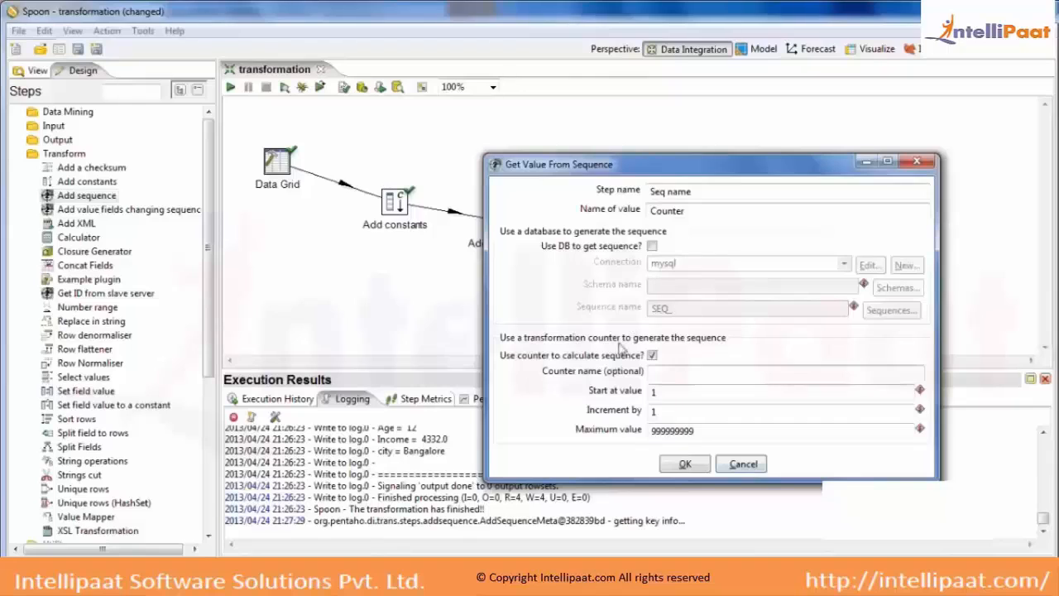
# Review the counter's start, increment and maximum values, accept the sequence settings and save the transformation
pyautogui.doubleClick(654, 392)
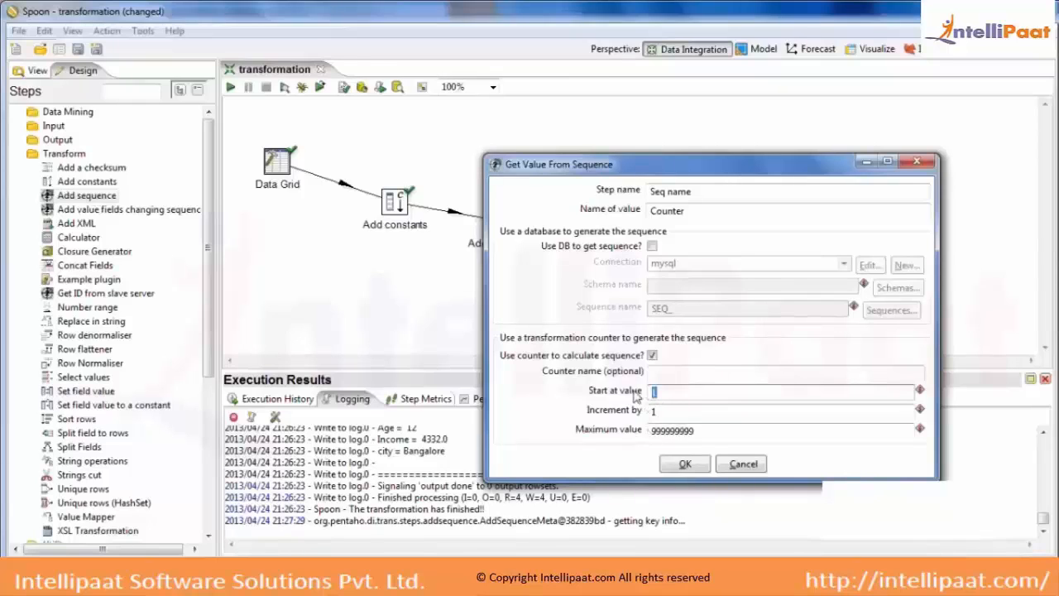
pyautogui.press('Tab')
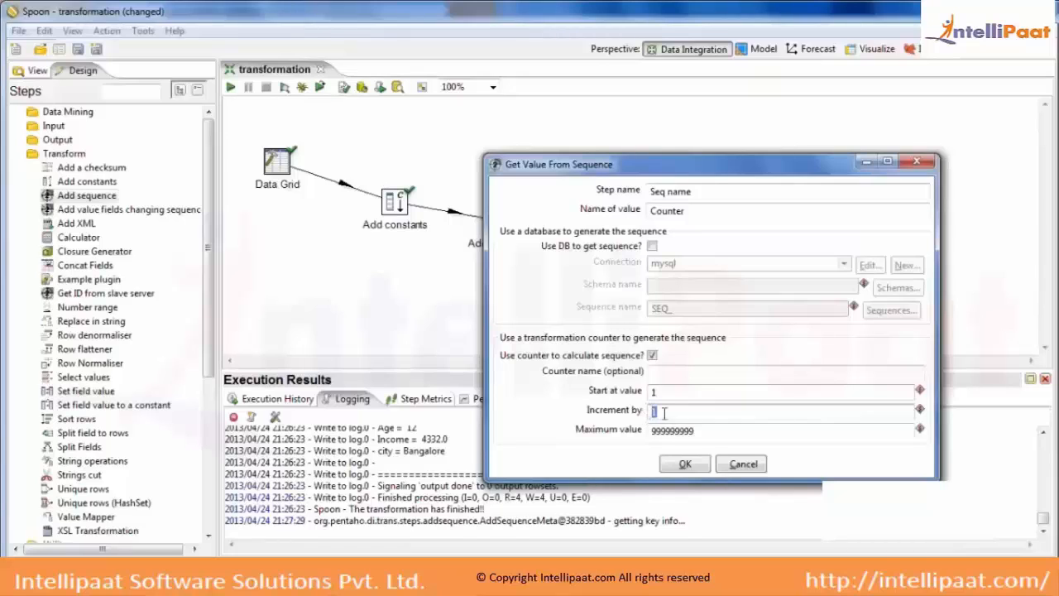
pyautogui.press('Tab')
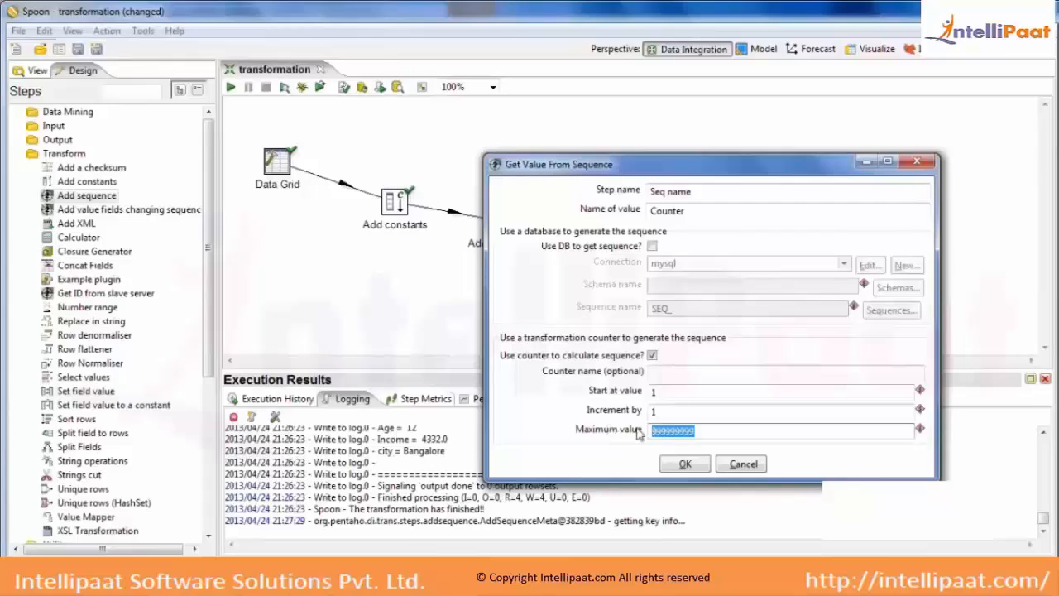
pyautogui.click(701, 472)
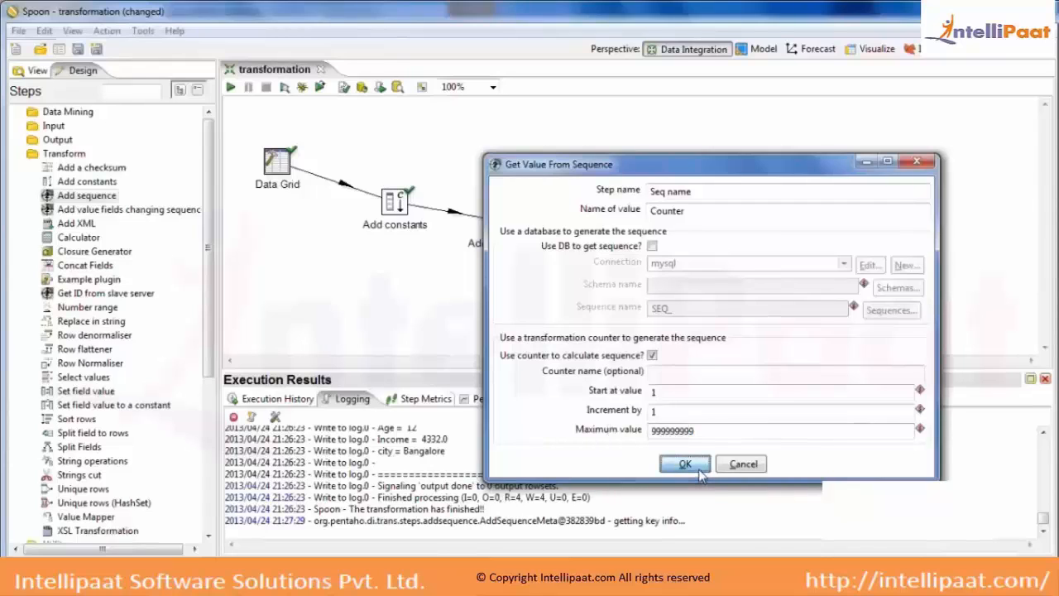
pyautogui.click(699, 470)
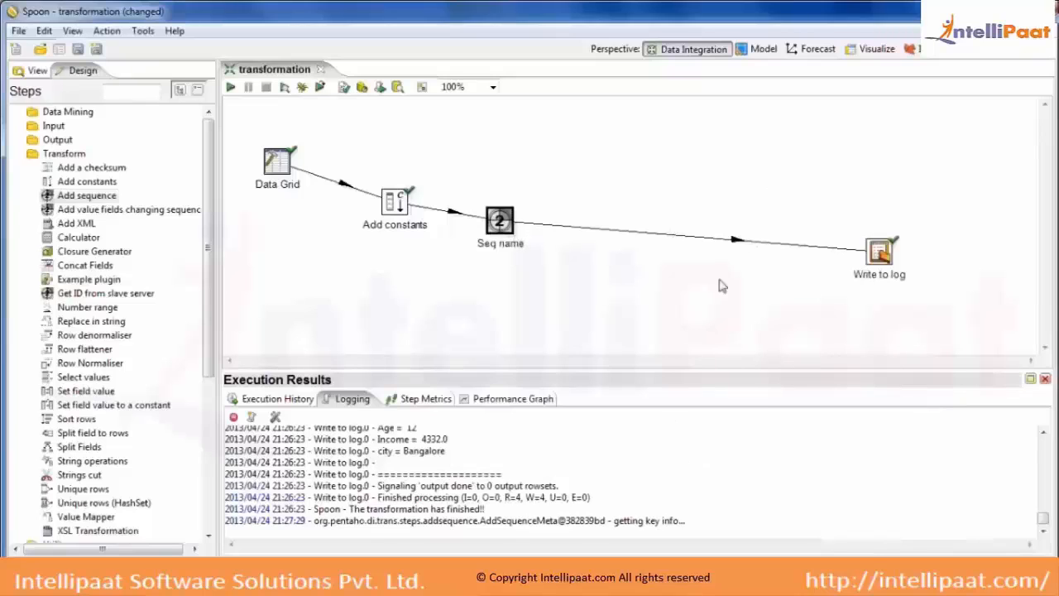
pyautogui.hotkey('ctrl', 's')
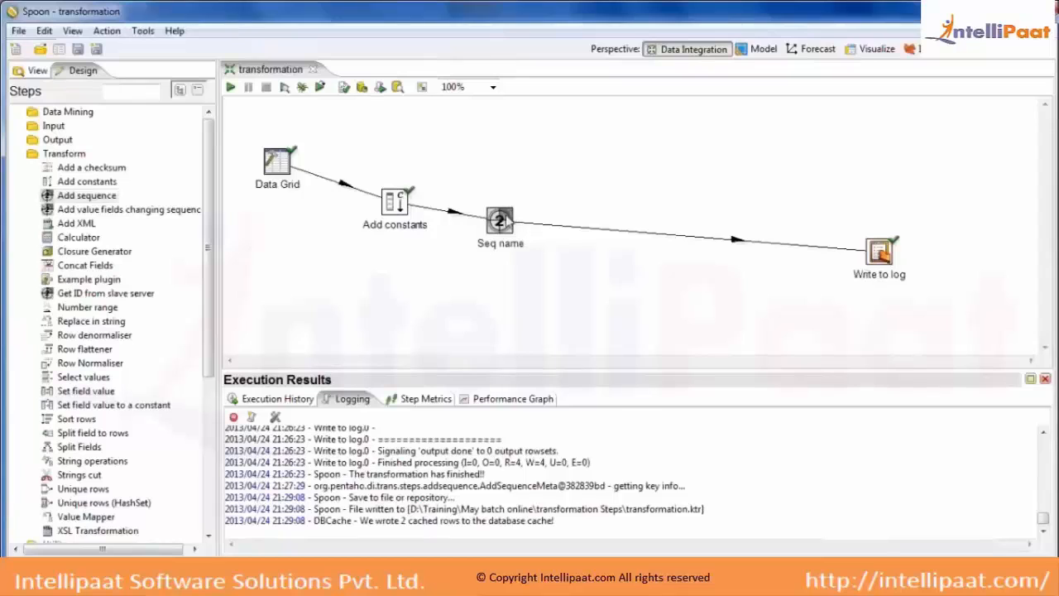
# Preview the output rows of the Seq name step, retrieving the first 1000 rows, and close the preview
pyautogui.moveTo(506, 223)
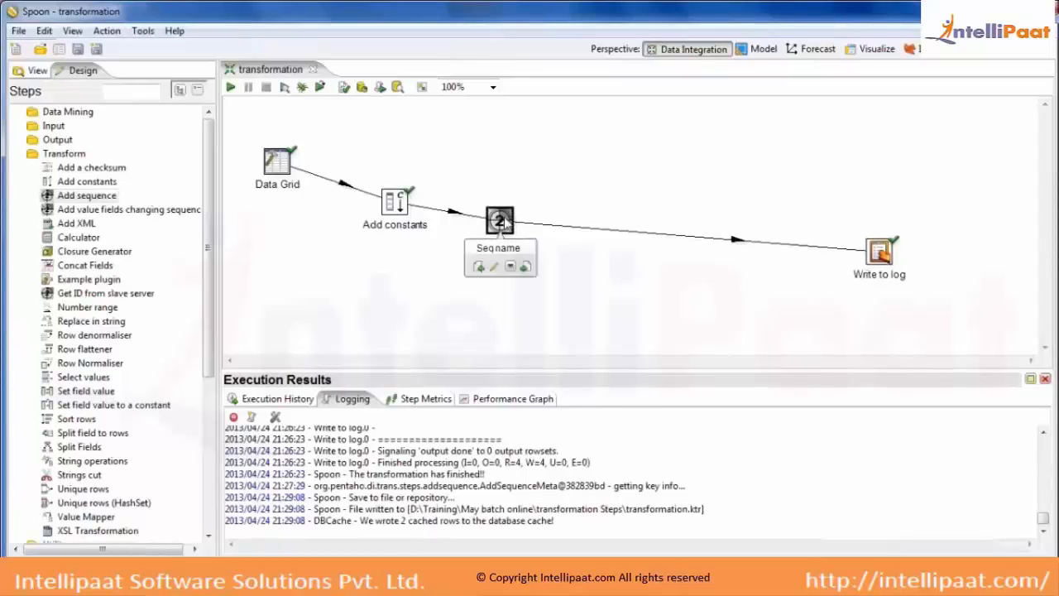
pyautogui.rightClick(503, 231)
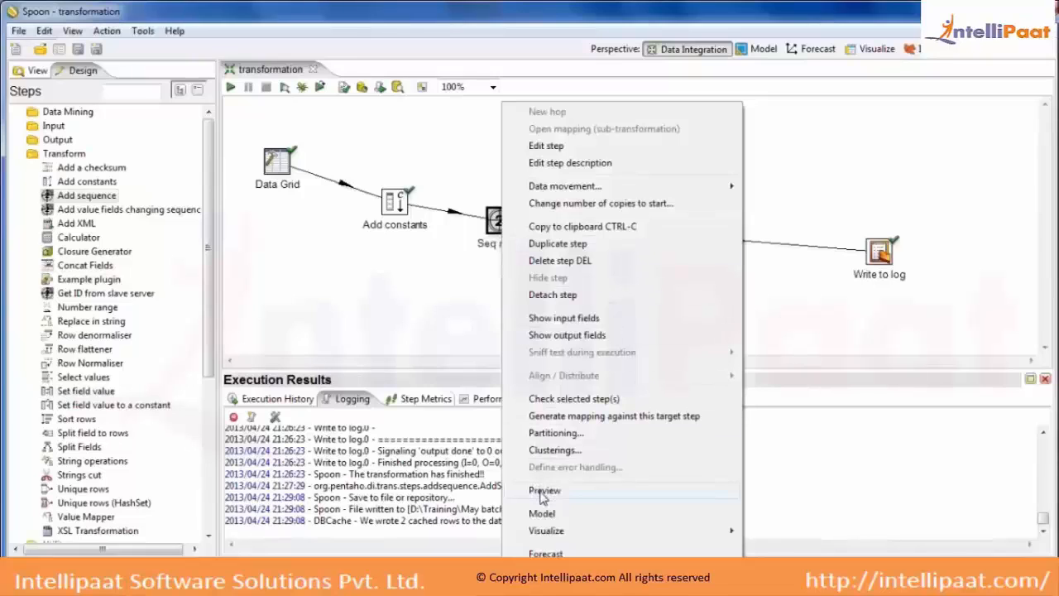
pyautogui.click(544, 491)
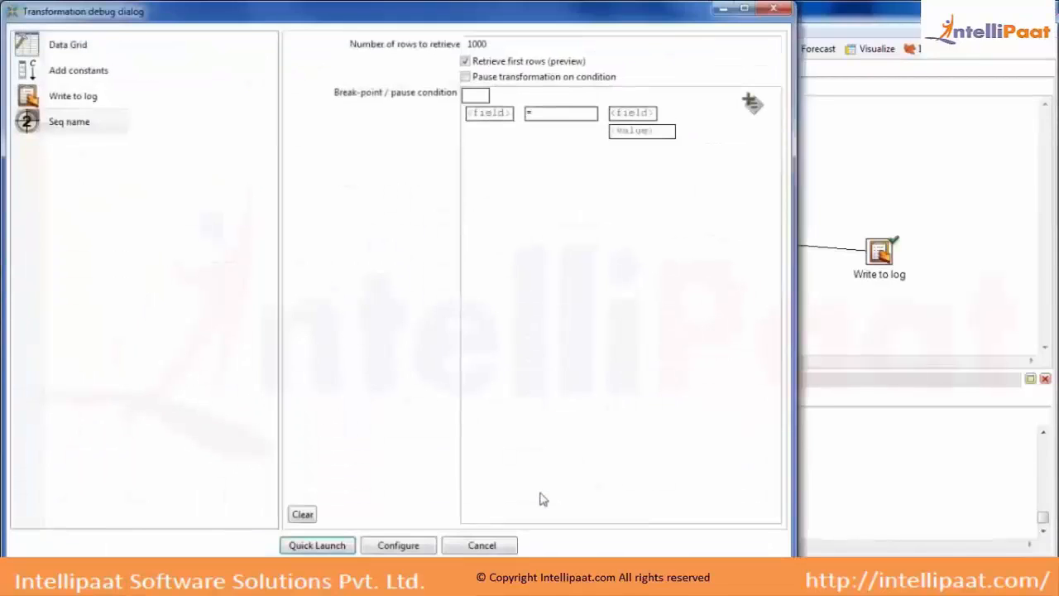
pyautogui.click(80, 124)
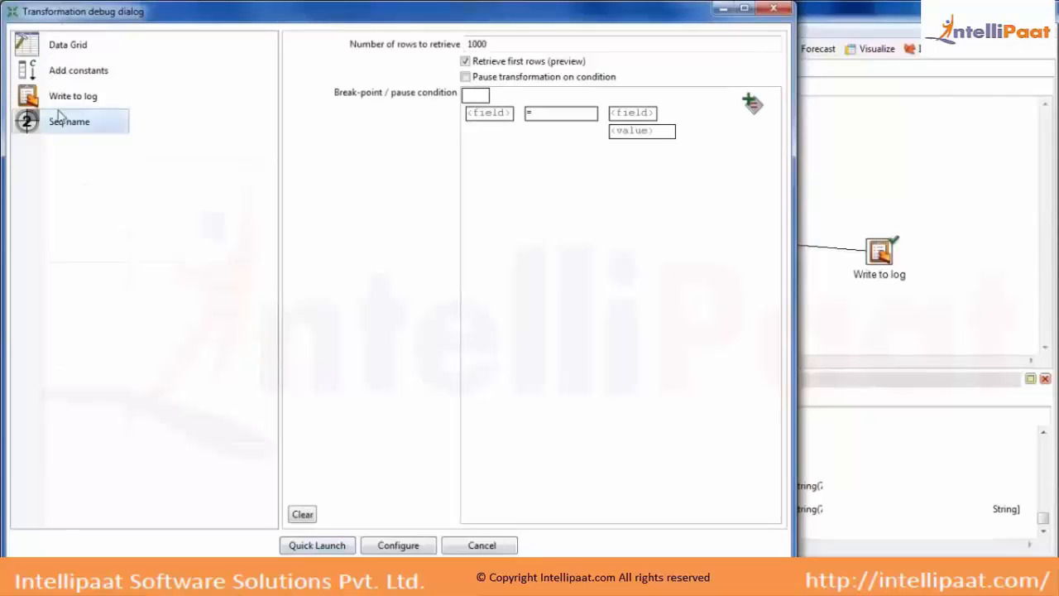
pyautogui.click(310, 545)
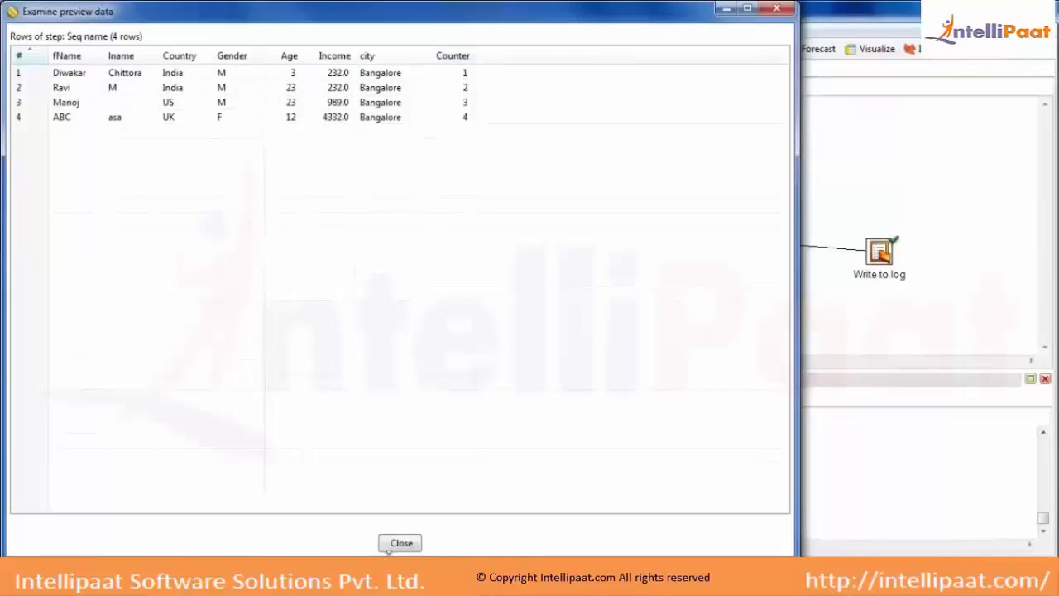
pyautogui.click(401, 541)
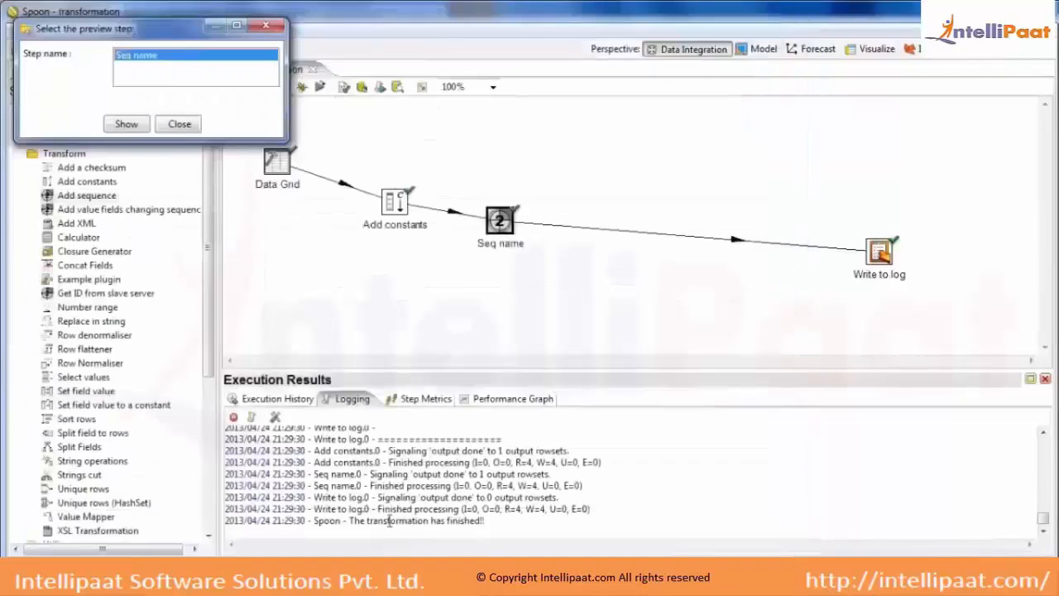
pyautogui.click(180, 123)
# Try an increment of 2 for the Seq name step's counter and set the increment back to 1
pyautogui.doubleClick(496, 225)
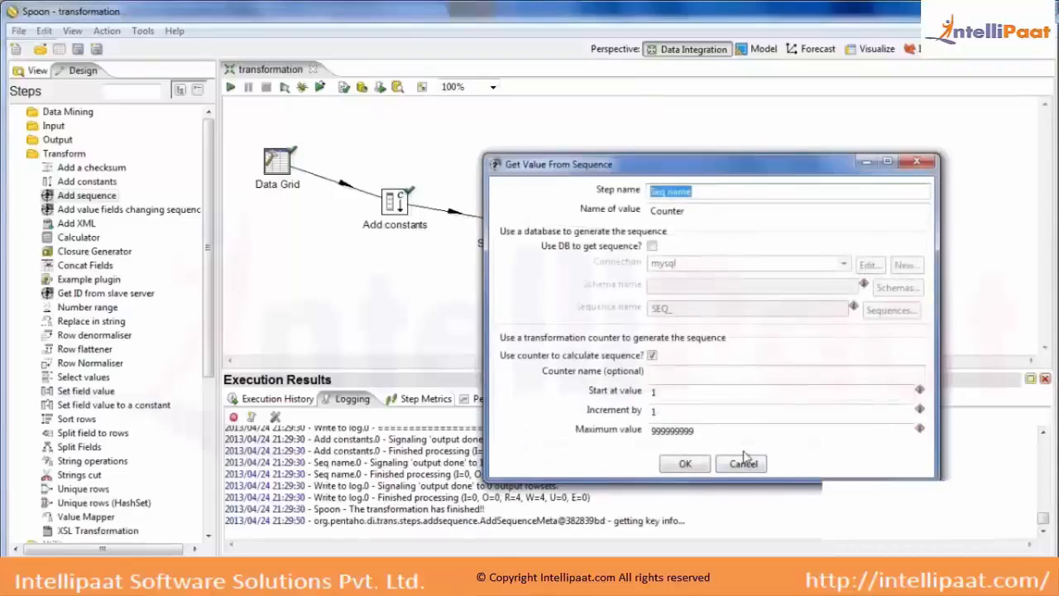
pyautogui.moveTo(690, 412); pyautogui.dragTo(633, 398)
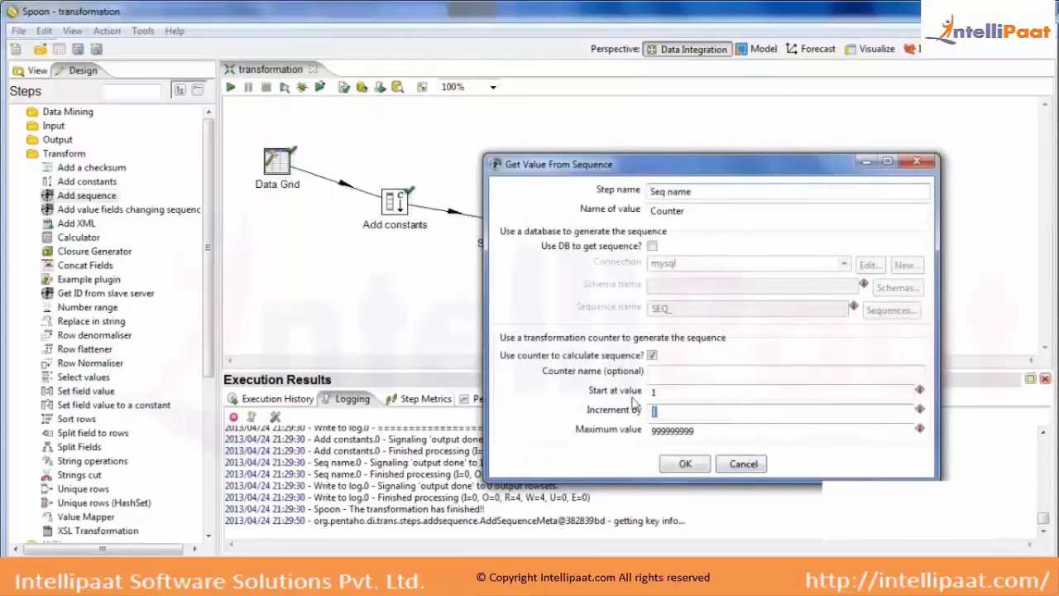
pyautogui.write('2')
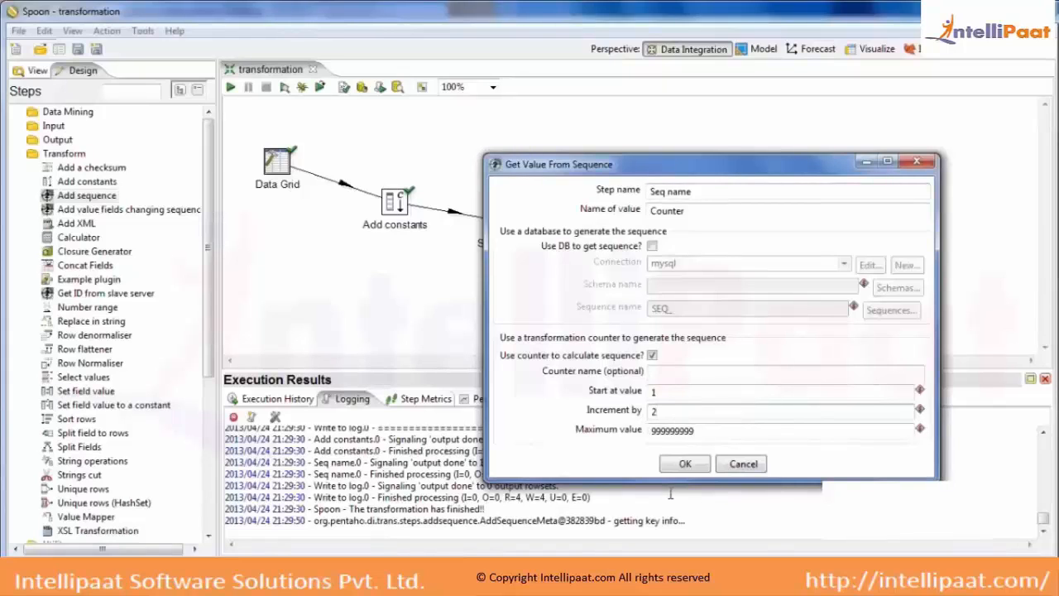
pyautogui.press('BackSpace')
pyautogui.write('1')
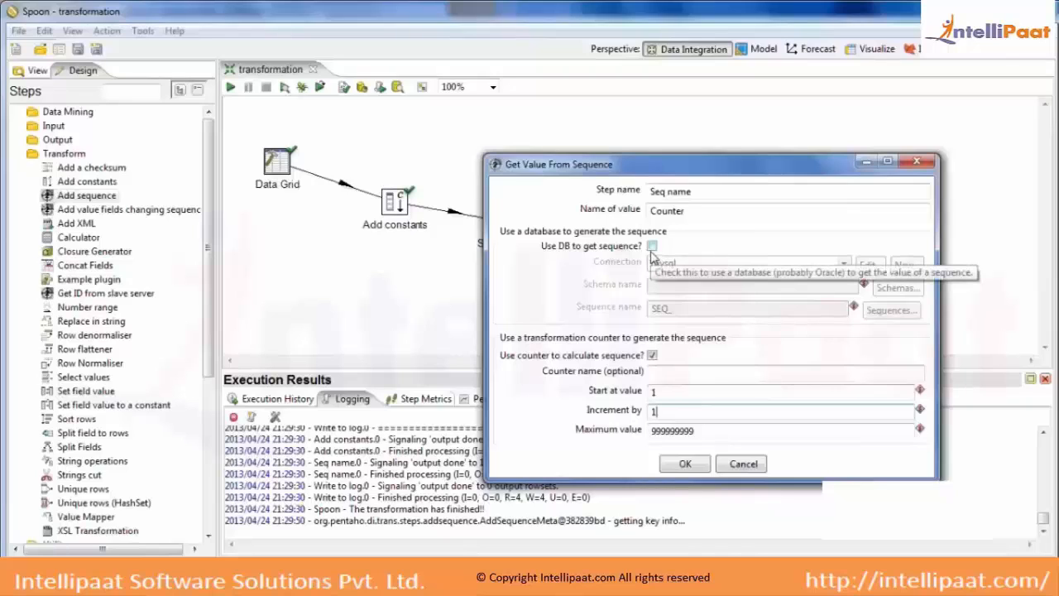
pyautogui.click(672, 410)
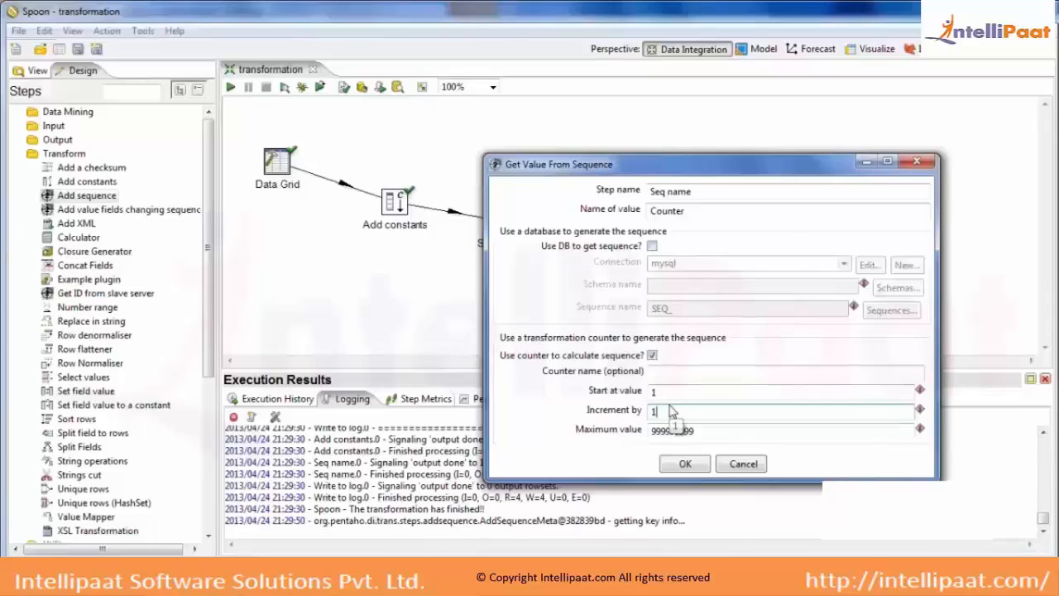
pyautogui.click(661, 371)
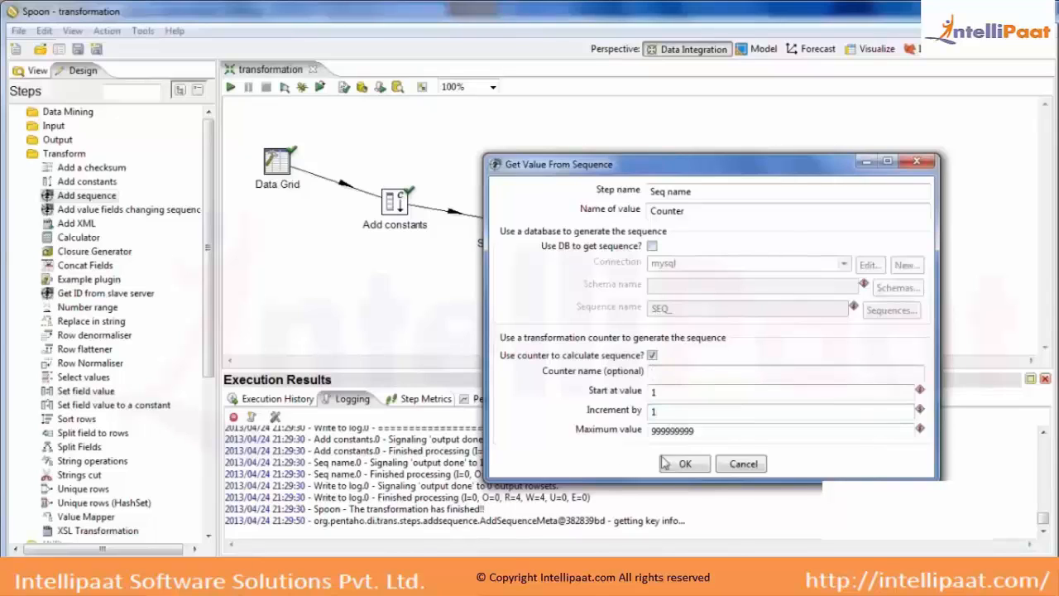
pyautogui.press('Tab')
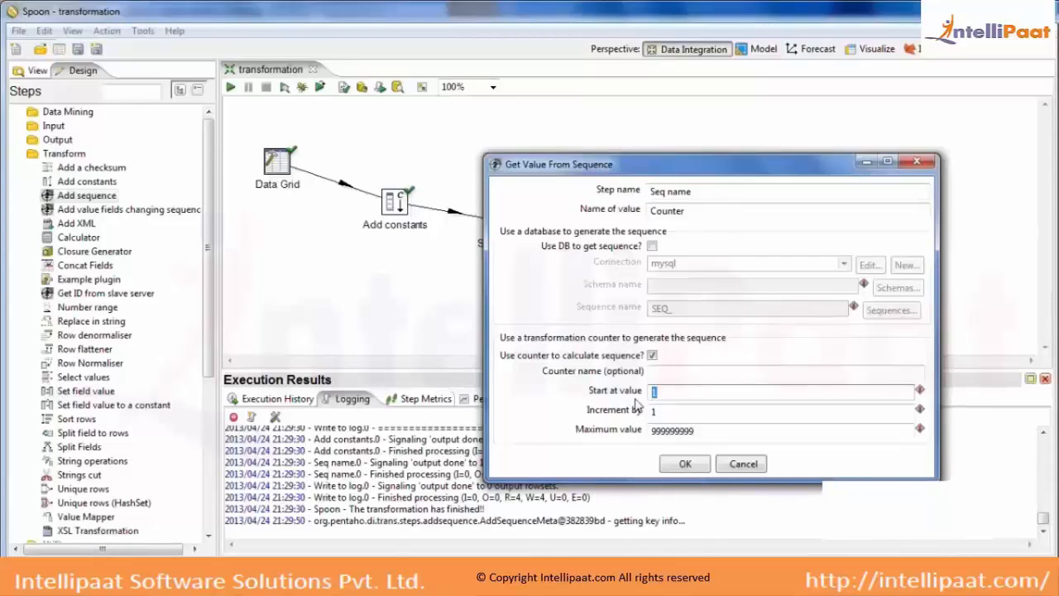
# Enable the database sequence option, return to the transformation counter with start value 1, and accept the Seq name settings
pyautogui.click(653, 246)
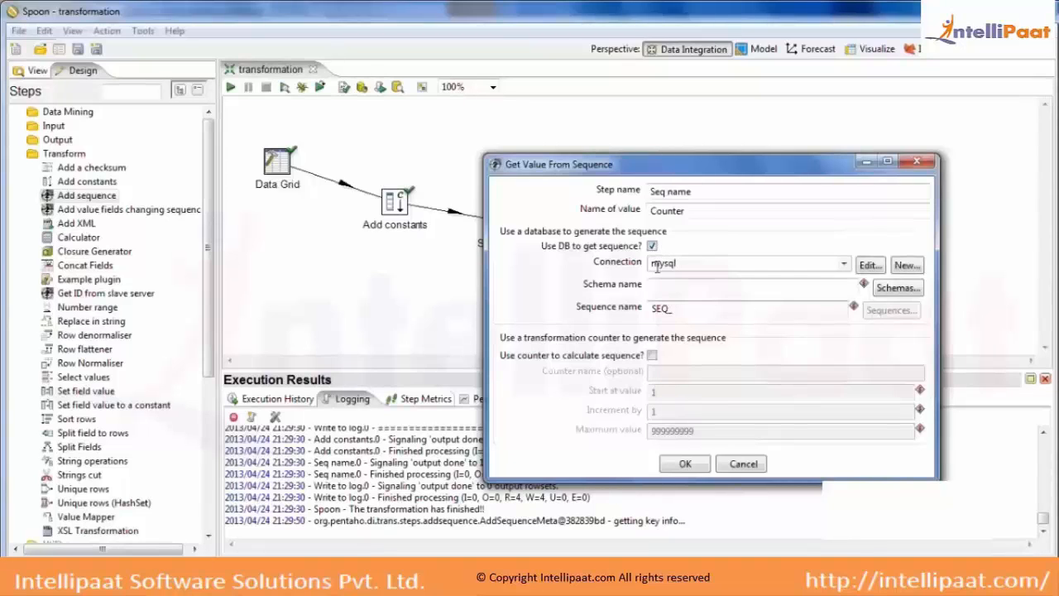
pyautogui.click(653, 245)
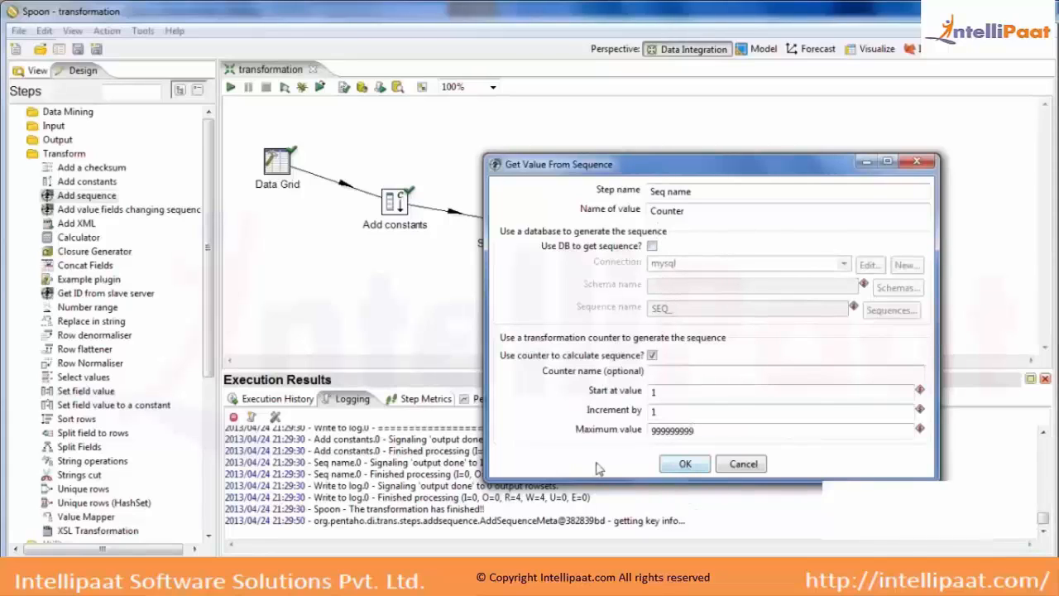
pyautogui.rightClick(658, 393)
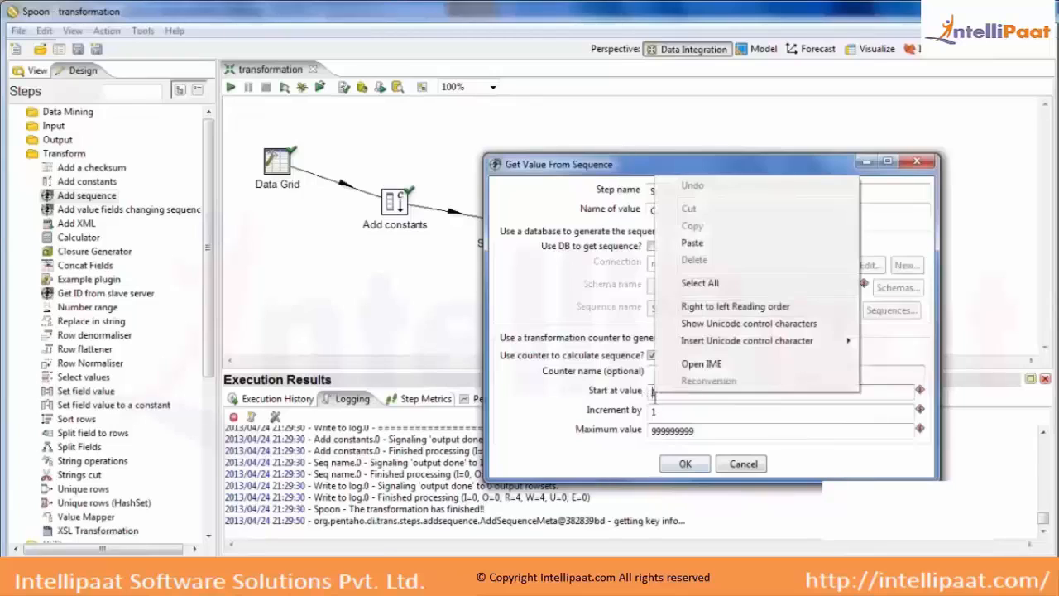
pyautogui.click(659, 393)
pyautogui.doubleClick(659, 394)
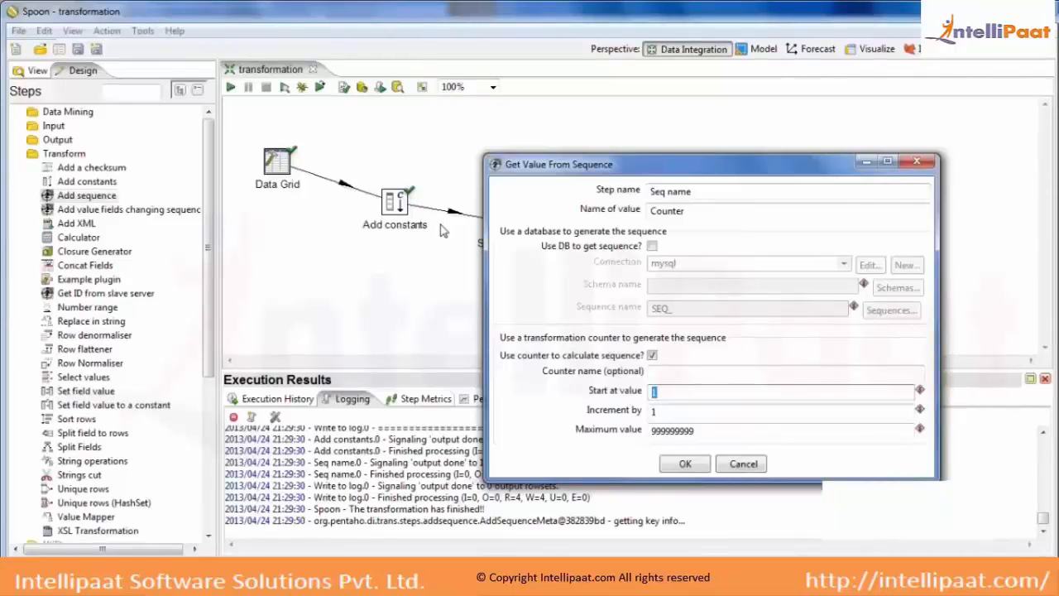
pyautogui.click(685, 463)
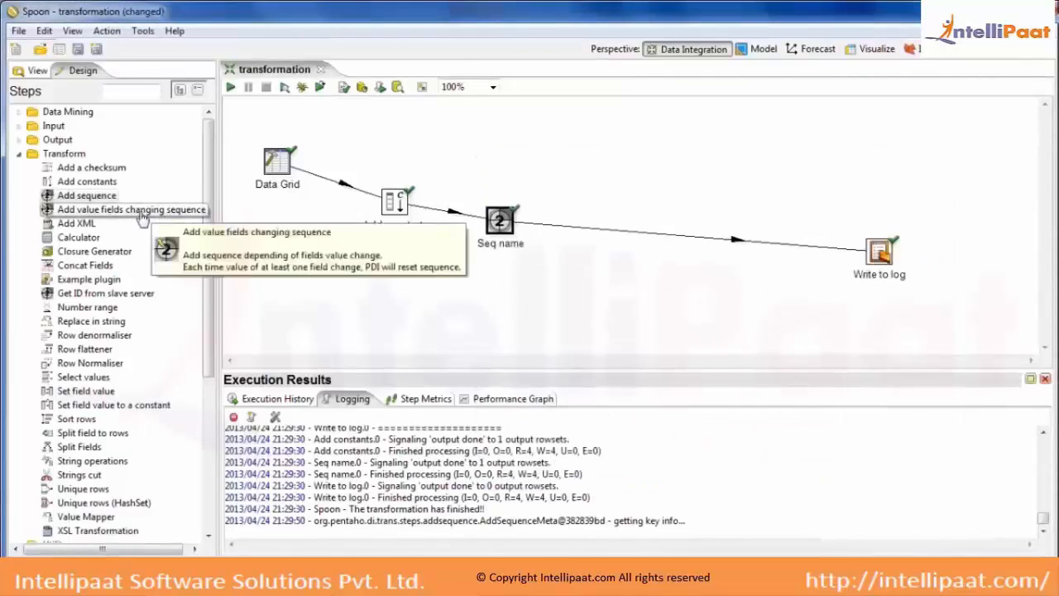
# Insert an Add value fields changing sequence step into the hop between Seq name and Write to log, move Seq name higher, and save
pyautogui.moveTo(172, 215); pyautogui.dragTo(289, 216)
pyautogui.moveTo(479, 248); pyautogui.dragTo(601, 270)
pyautogui.press('Return')
pyautogui.moveTo(583, 237)
pyautogui.moveTo(499, 221); pyautogui.dragTo(488, 164)
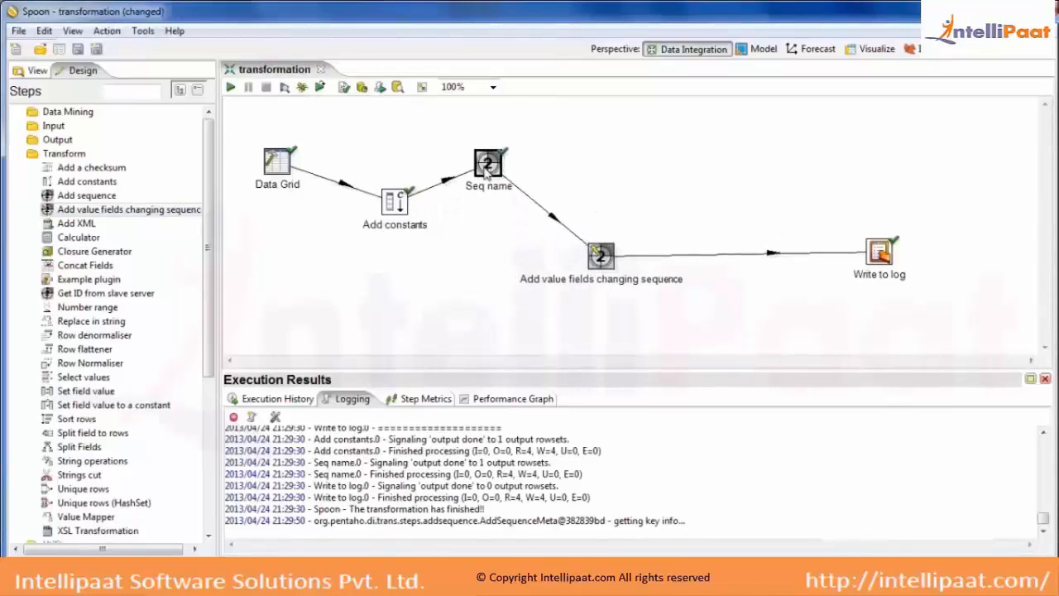
pyautogui.moveTo(487, 168)
pyautogui.hotkey('ctrl', 's')
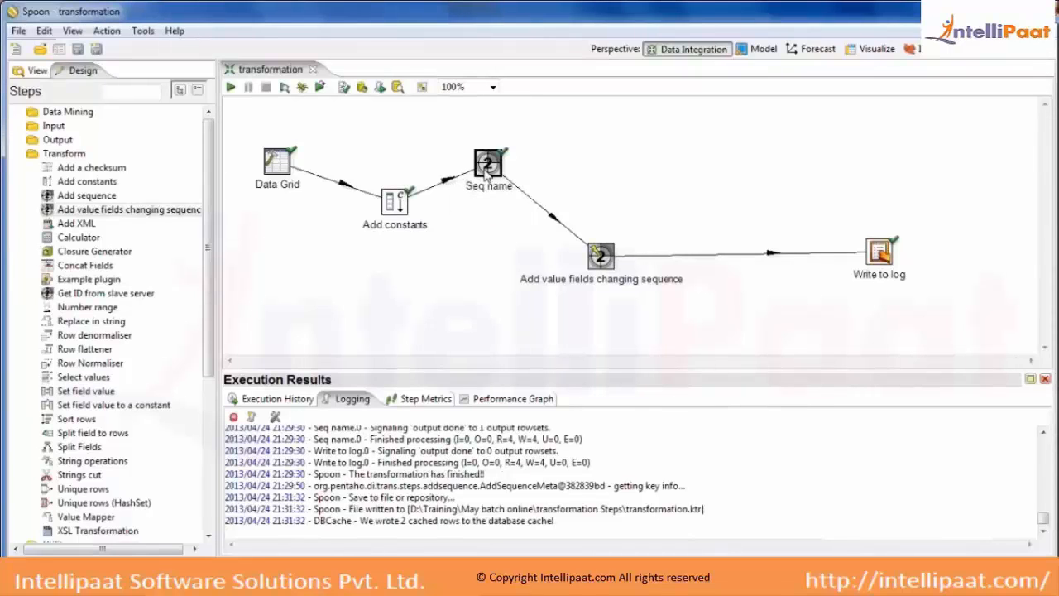
# Load all incoming fields into the Add value fields changing sequence step and accept its settings, acknowledging the sorting warning
pyautogui.doubleClick(604, 256)
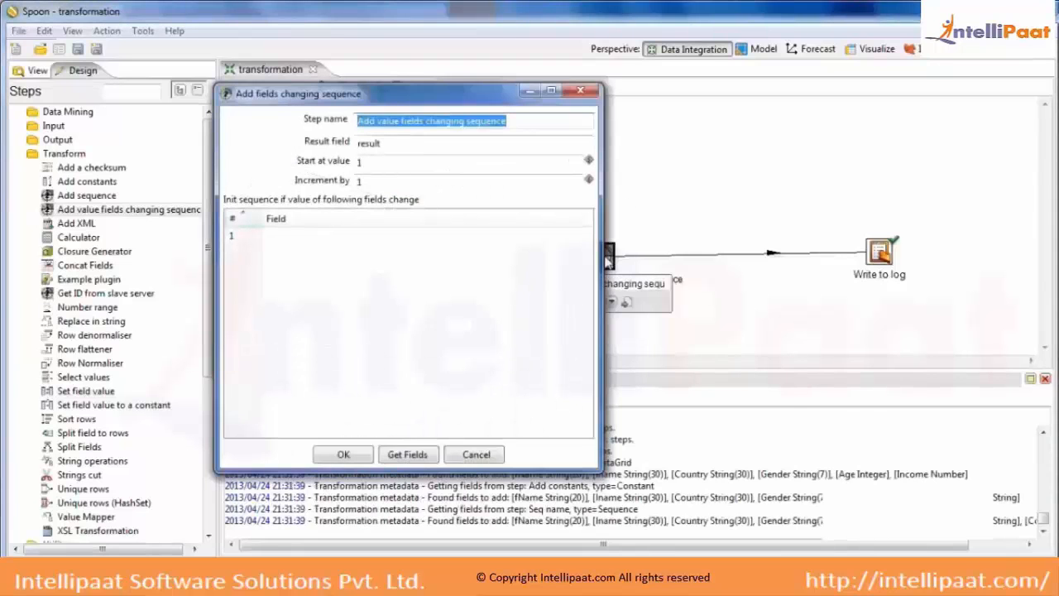
pyautogui.click(429, 455)
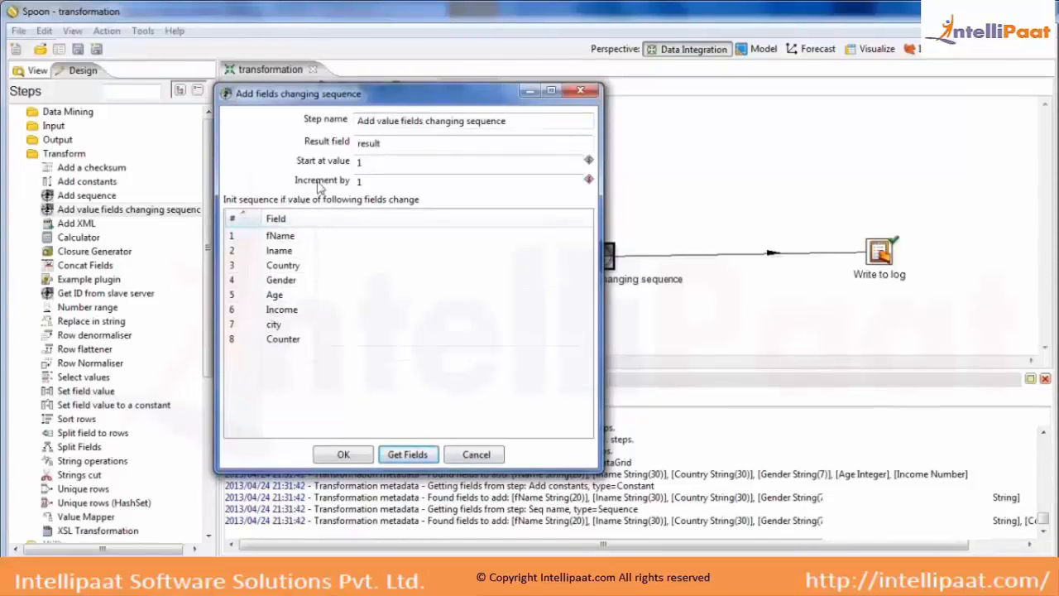
pyautogui.moveTo(377, 97); pyautogui.dragTo(698, 103)
pyautogui.click(648, 461)
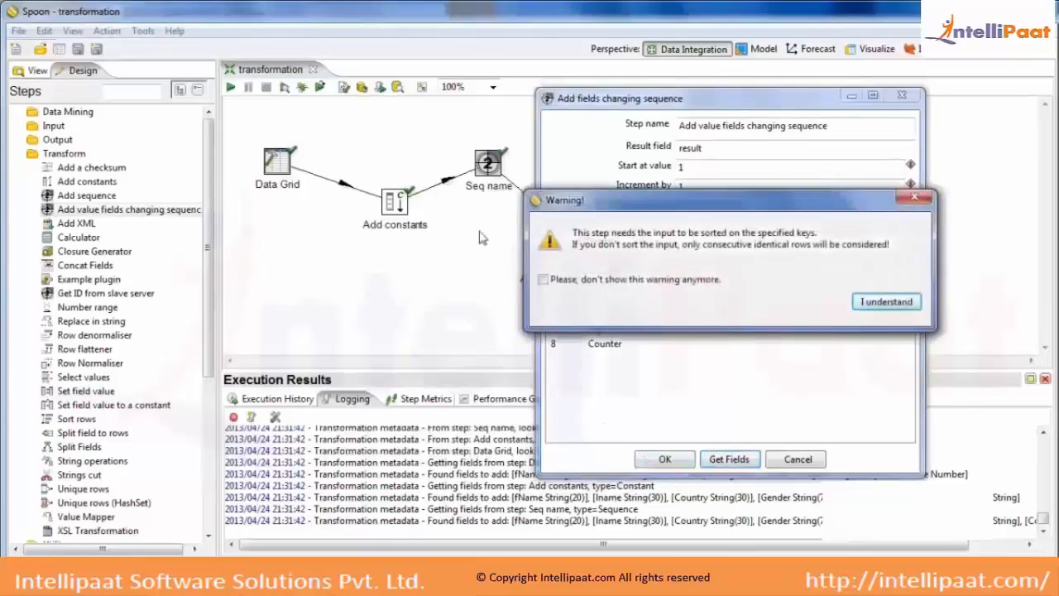
pyautogui.press('Return')
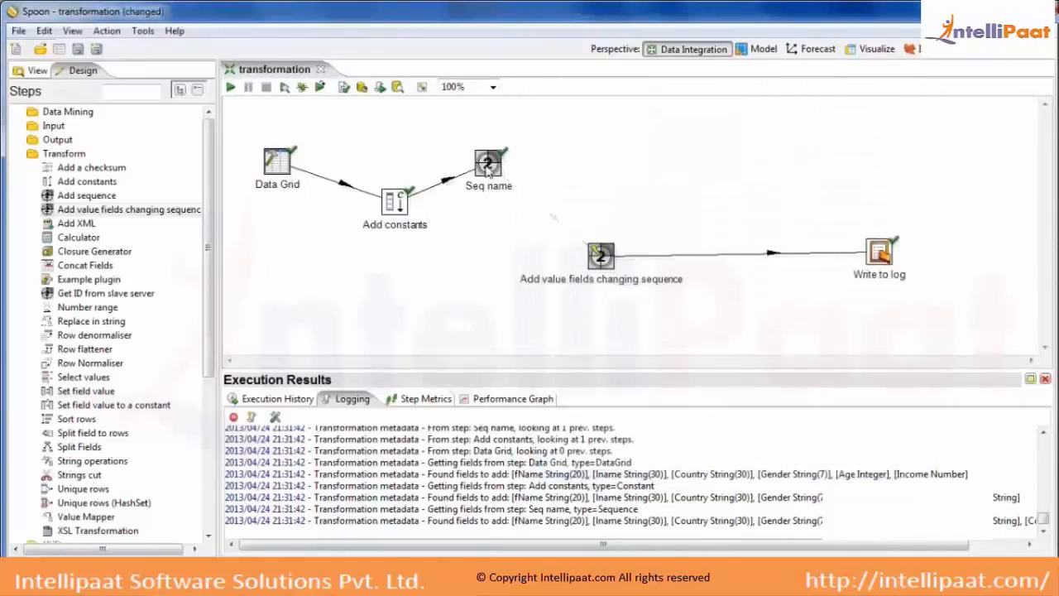
# Preview the first 1000 output rows of the Seq name step, examine the Counter column, and close the preview
pyautogui.rightClick(487, 168)
pyautogui.click(528, 490)
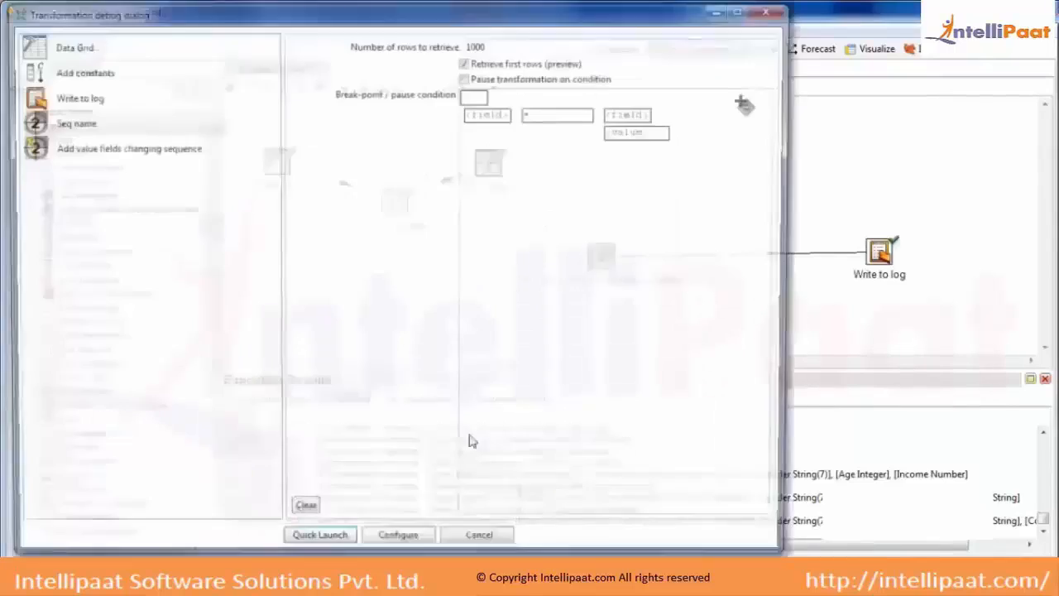
pyautogui.click(306, 546)
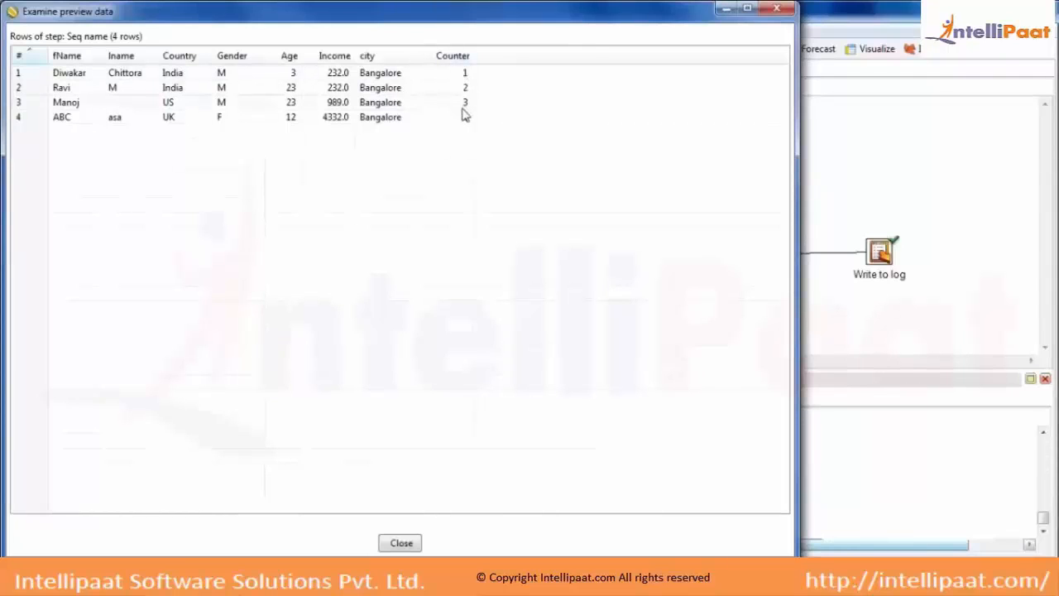
pyautogui.click(402, 542)
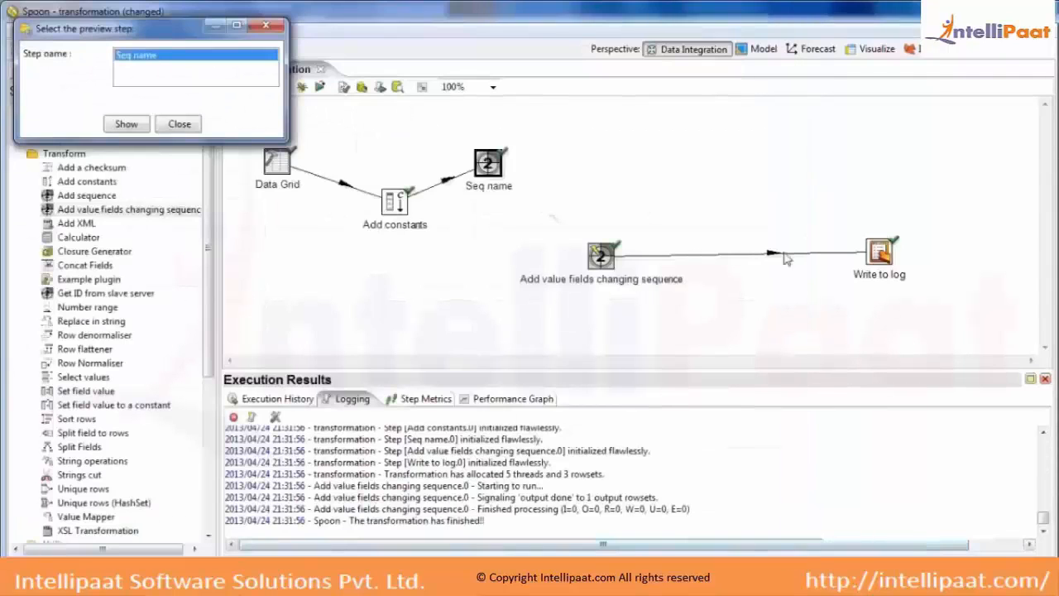
pyautogui.click(179, 123)
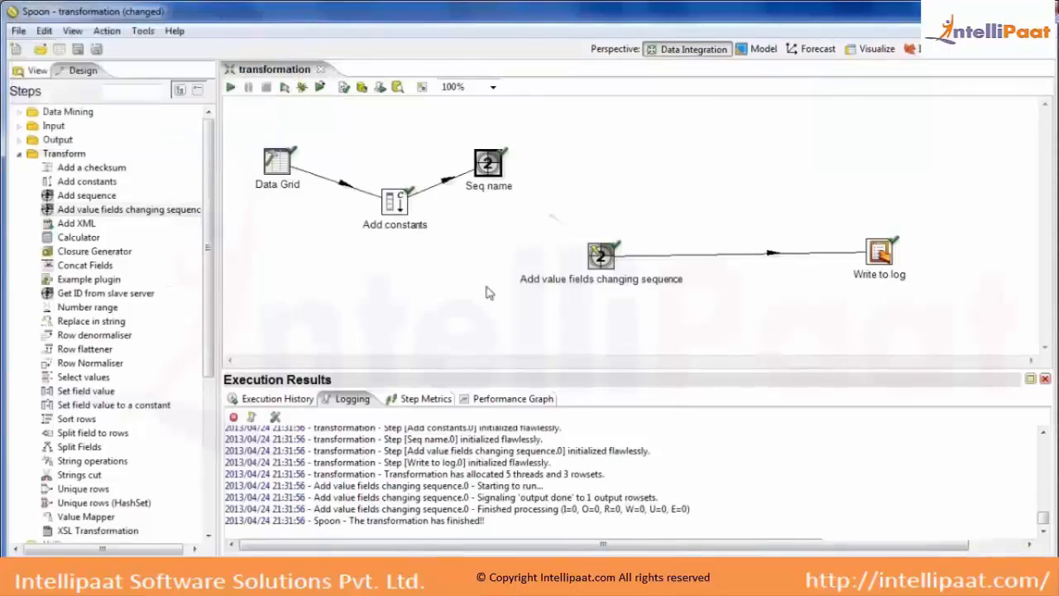
# Re-enable the hop out of Seq name, and remove every field except Country from the Add value fields changing sequence step
pyautogui.click(559, 222)
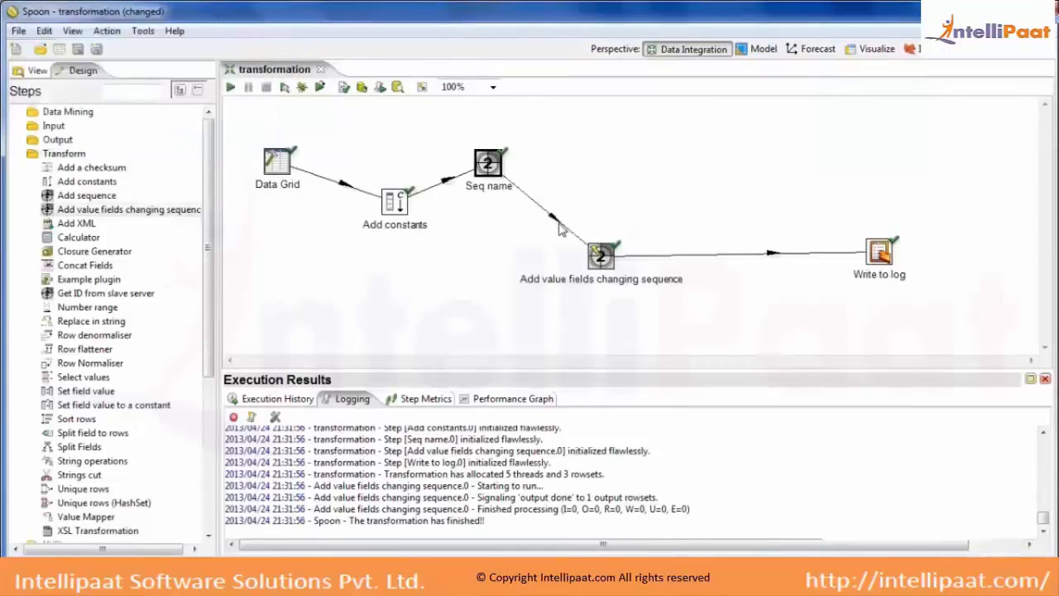
pyautogui.doubleClick(602, 257)
pyautogui.click(562, 244)
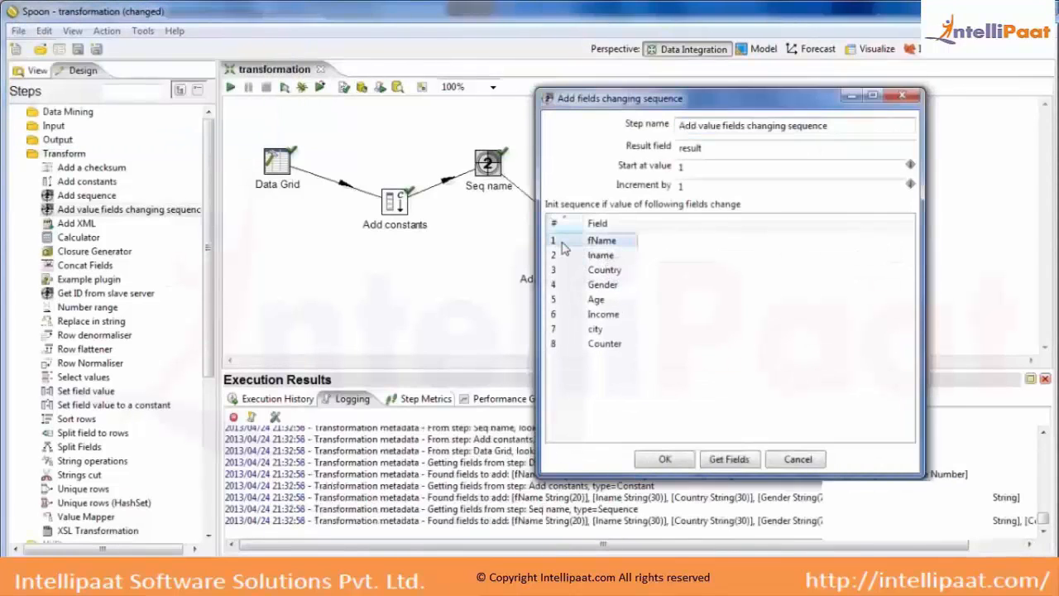
pyautogui.press('Delete')
pyautogui.press('Delete')
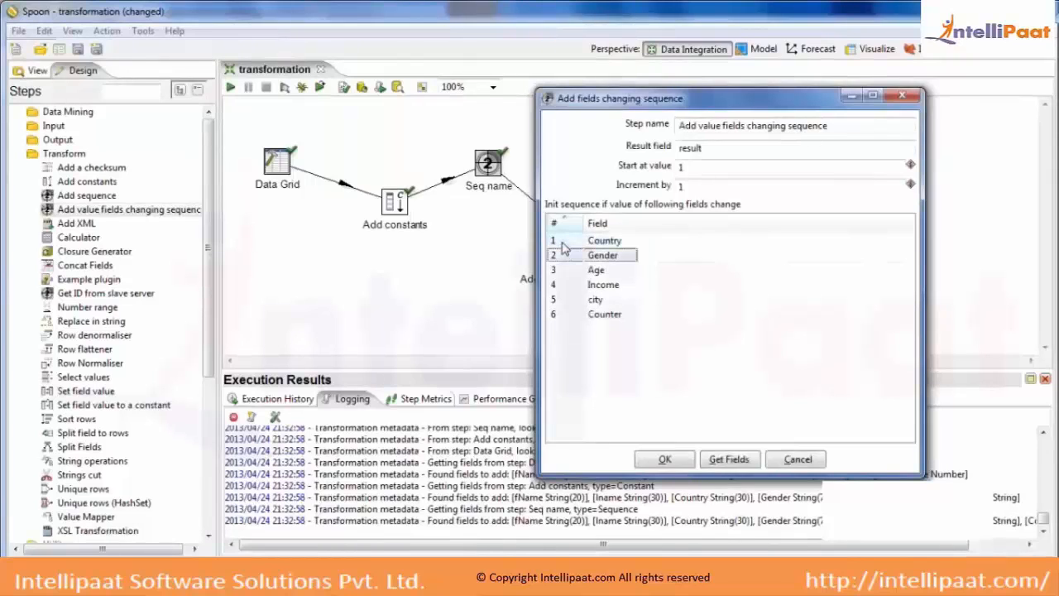
pyautogui.press('Delete')
pyautogui.press('Delete')
pyautogui.press('Delete')
pyautogui.press('Delete')
pyautogui.press('Delete')
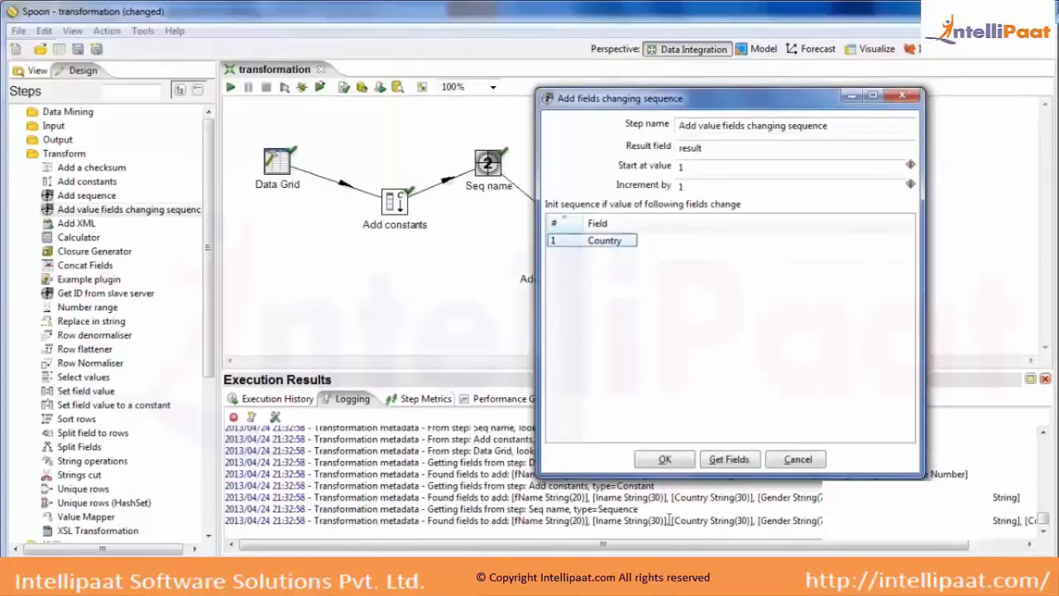
pyautogui.click(677, 461)
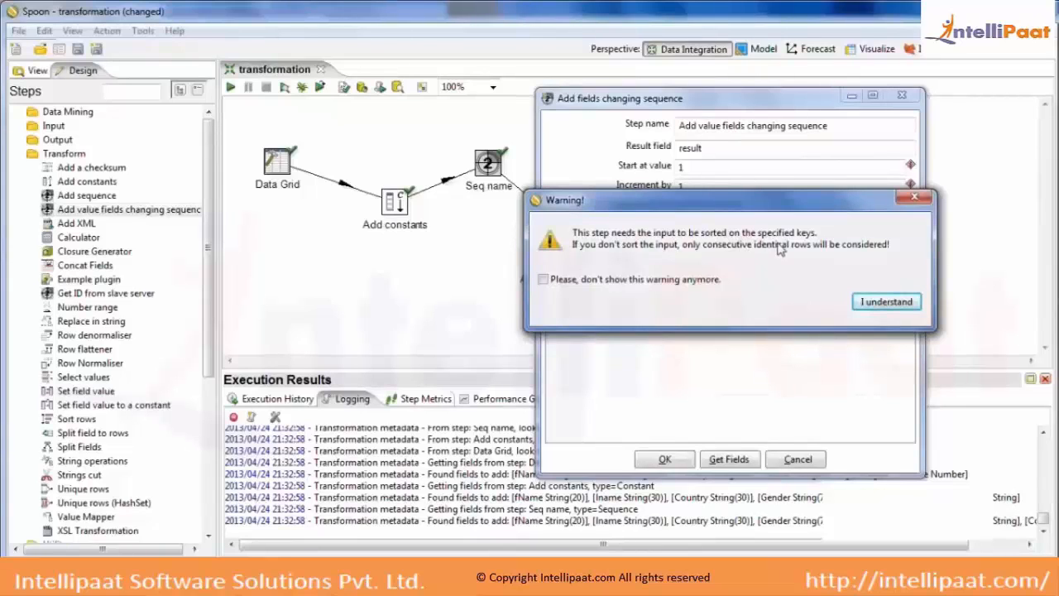
pyautogui.click(886, 301)
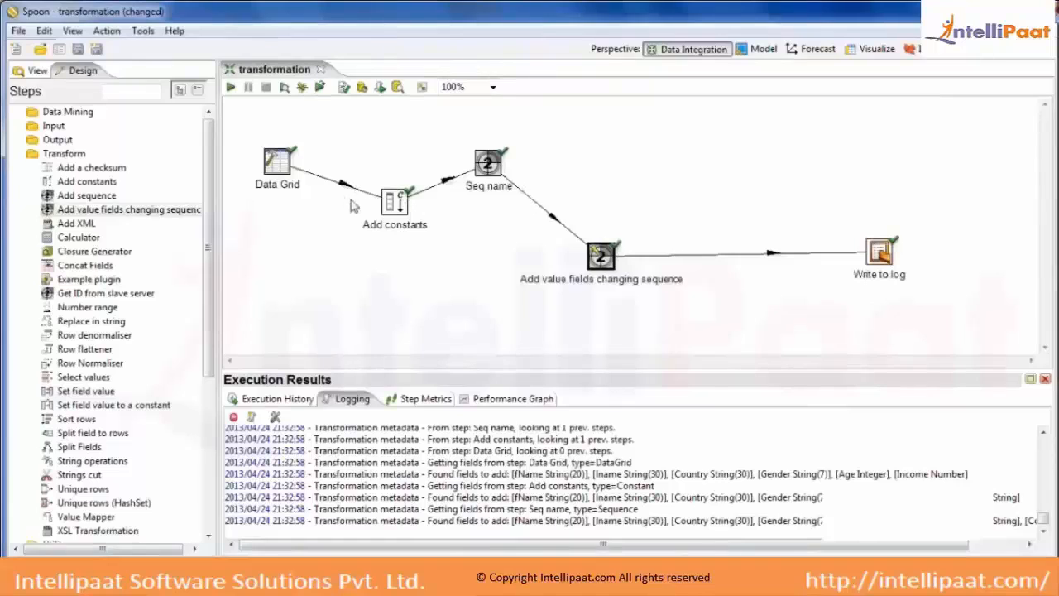
# Refresh the Write to log step's field list from the incoming fields, adding Counter and result, and accept the settings
pyautogui.doubleClick(880, 252)
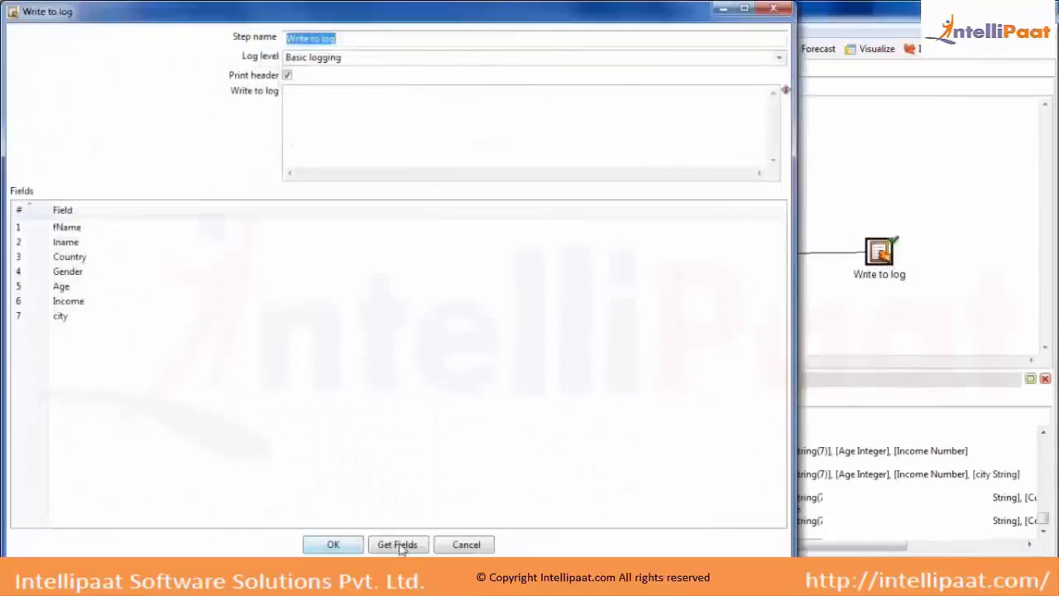
pyautogui.click(398, 545)
pyautogui.click(467, 295)
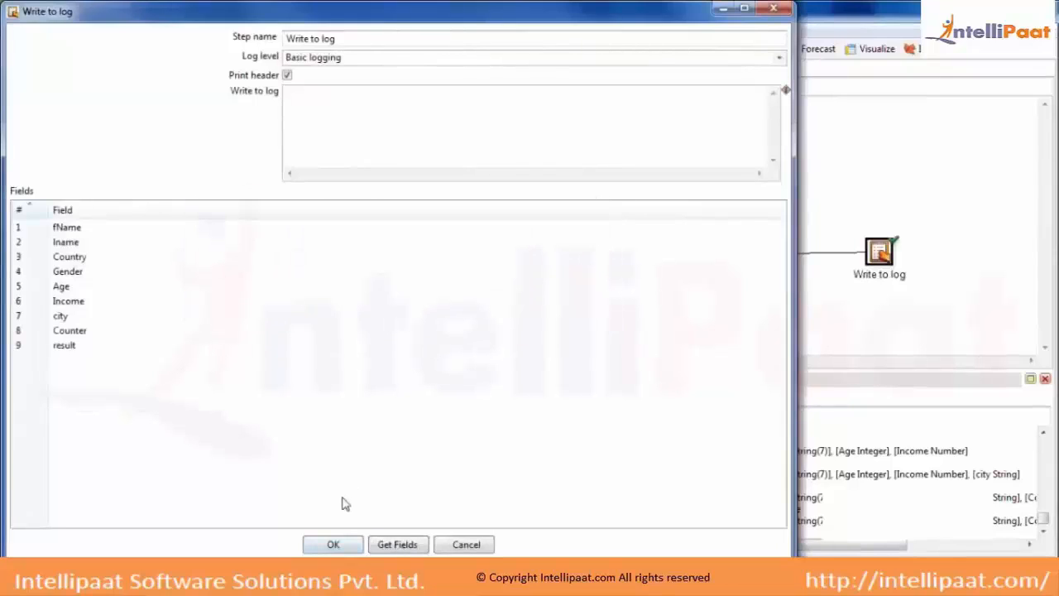
pyautogui.click(332, 544)
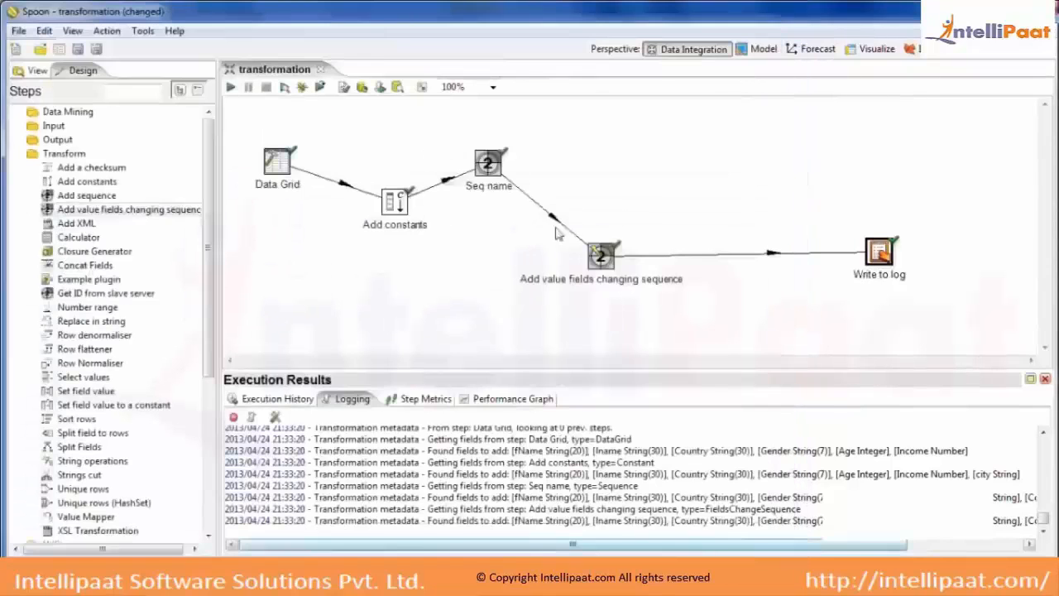
# Set the result field of the Add value fields changing sequence step to CountryCounter and accept the settings, acknowledging the sorting warning
pyautogui.doubleClick(600, 256)
pyautogui.click(720, 147)
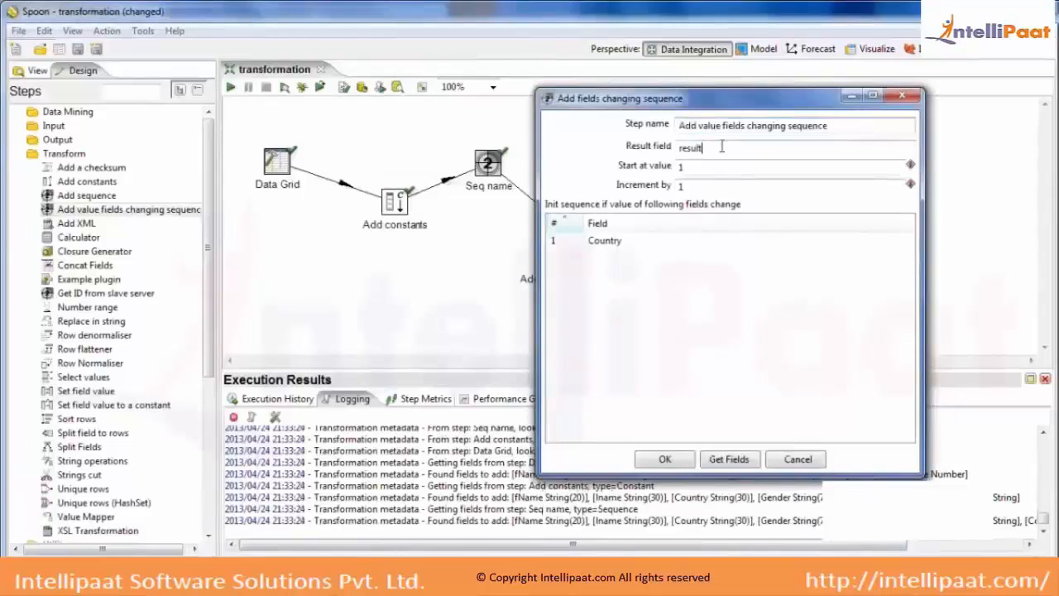
pyautogui.doubleClick(721, 146)
pyautogui.press('BackSpace')
pyautogui.write('Coun')
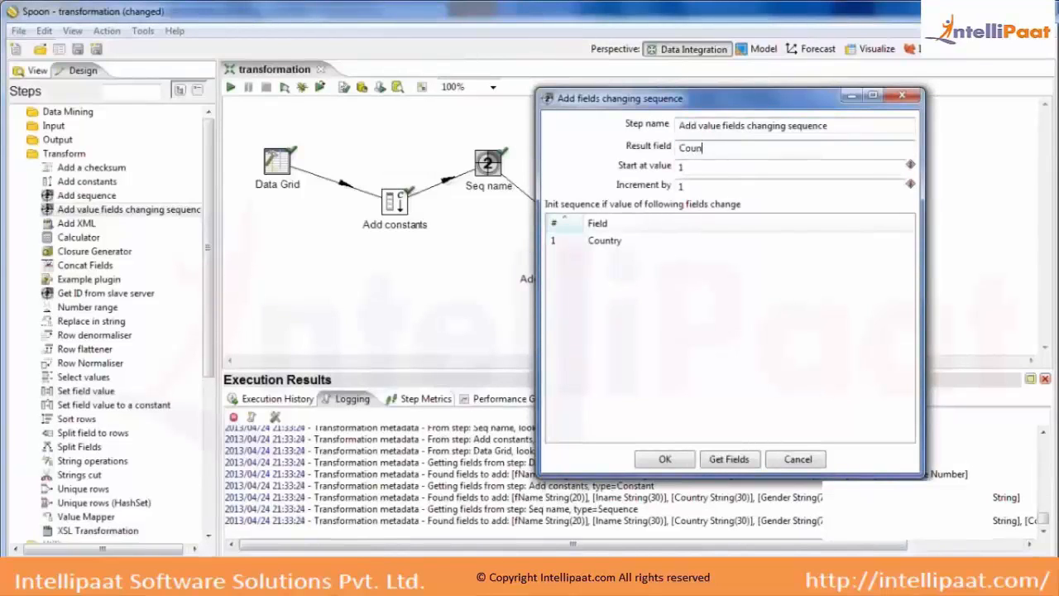
pyautogui.write('tryCounter')
pyautogui.click(666, 460)
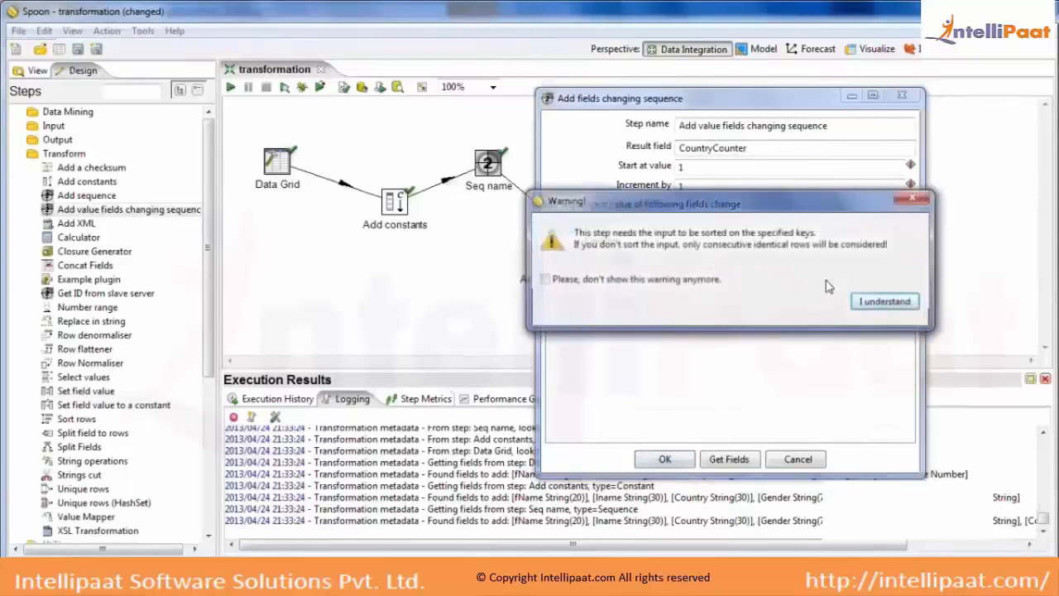
pyautogui.click(883, 301)
# Clear the Write to log step's field list, re-add all incoming fields, and save the transformation
pyautogui.doubleClick(881, 254)
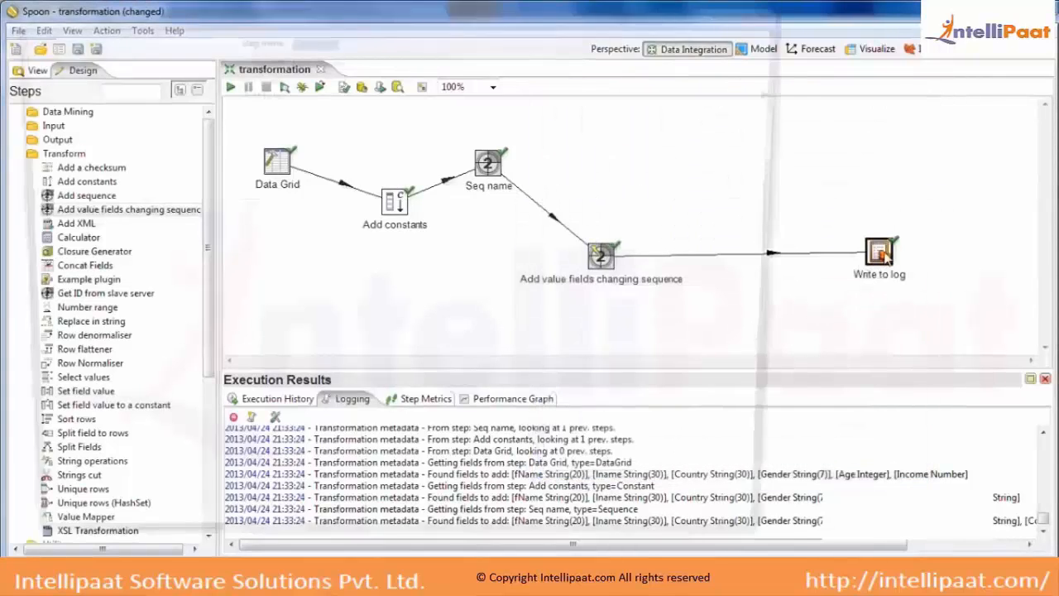
pyautogui.click(397, 543)
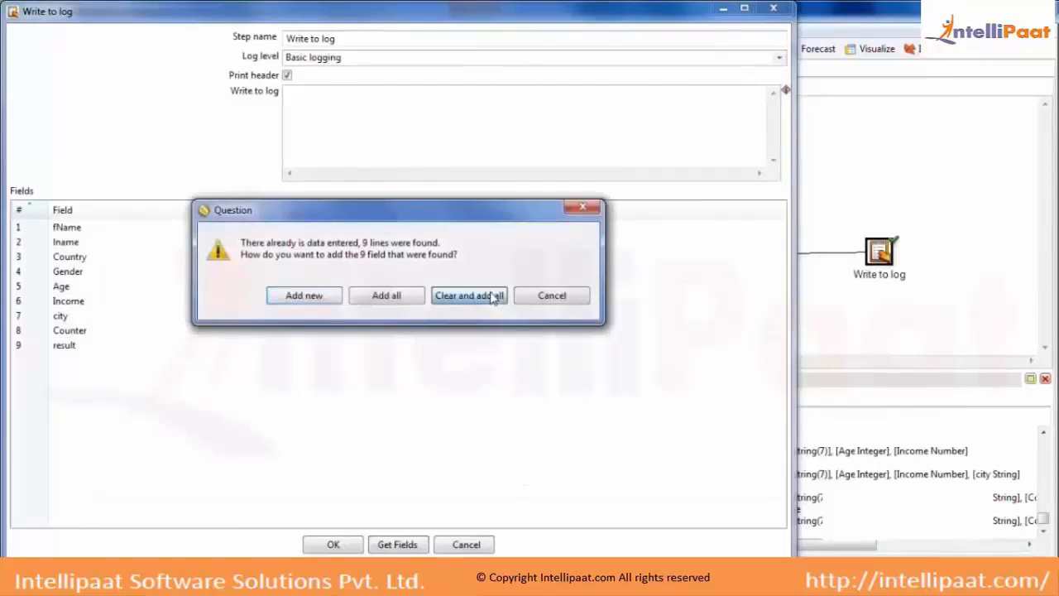
pyautogui.click(493, 296)
pyautogui.click(356, 543)
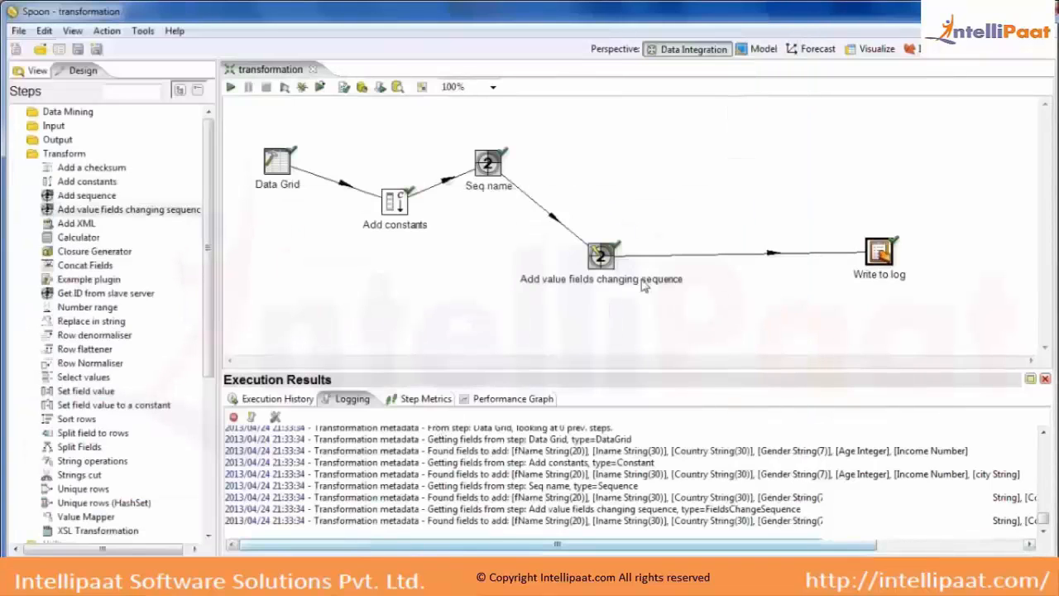
pyautogui.hotkey('ctrl', 's')
# Preview the first 1000 rows of the Write to log step, compare the Country values with CountryCounter, and close the preview
pyautogui.rightClick(880, 255)
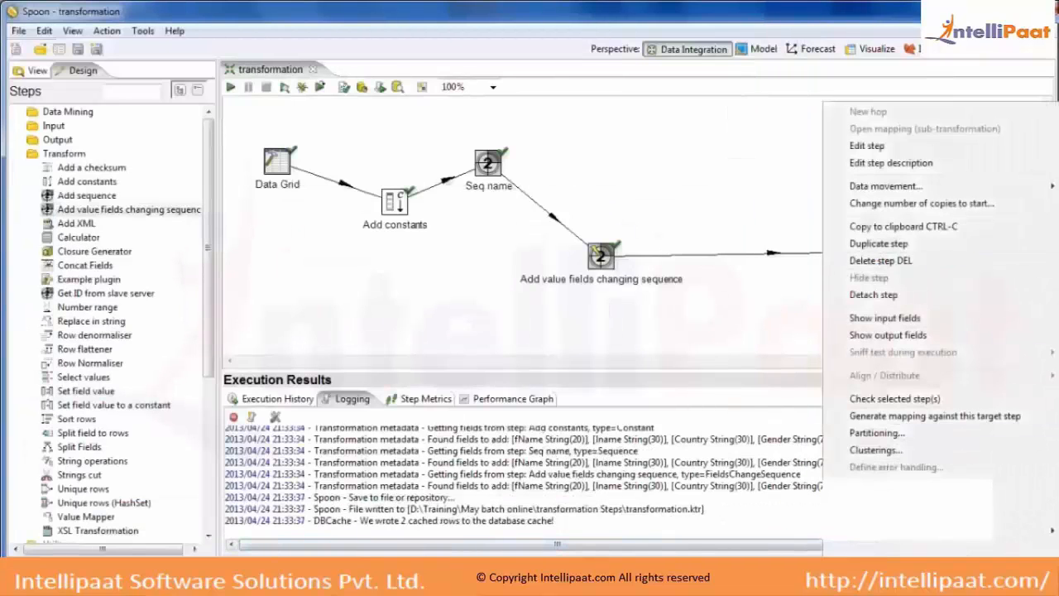
pyautogui.click(872, 488)
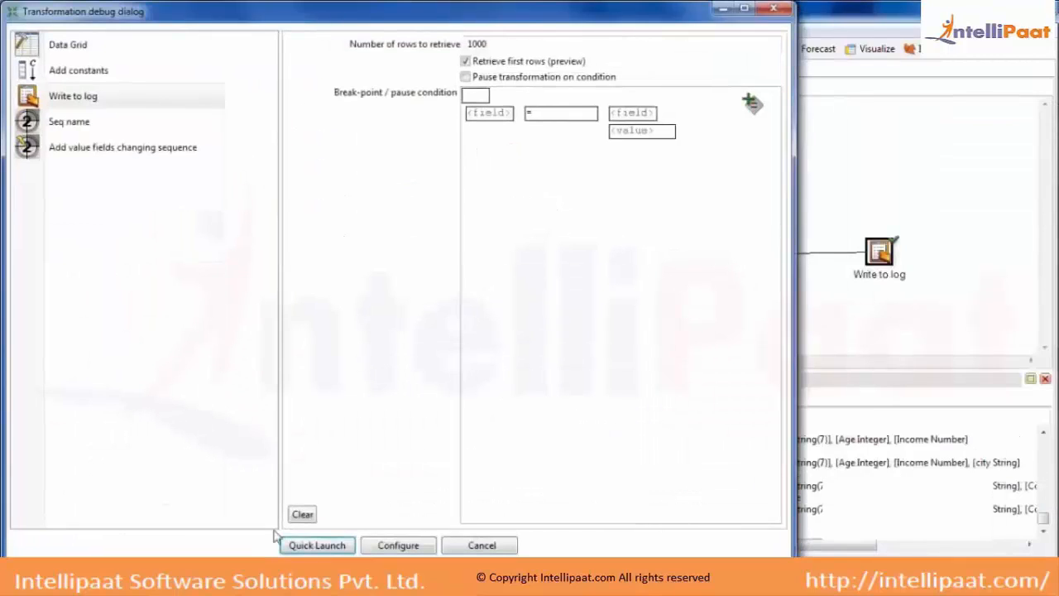
pyautogui.click(323, 546)
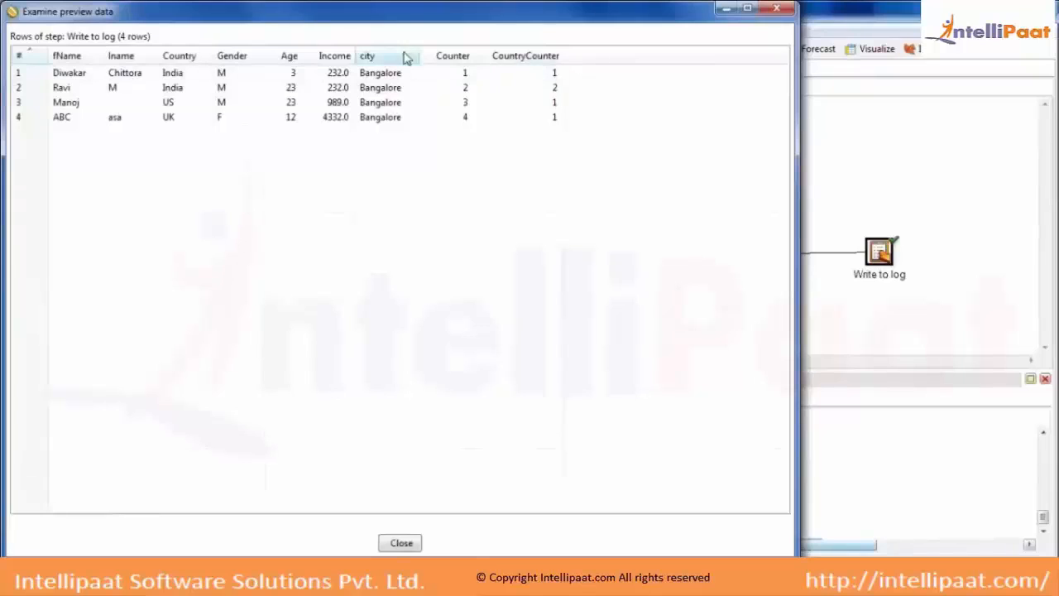
pyautogui.click(188, 75)
pyautogui.click(190, 88)
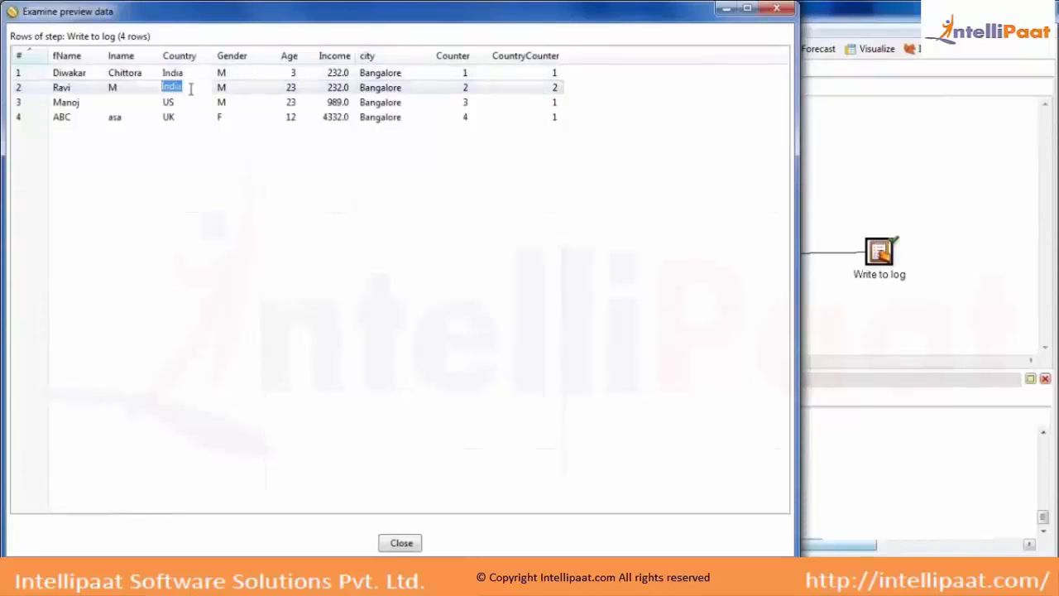
pyautogui.click(189, 103)
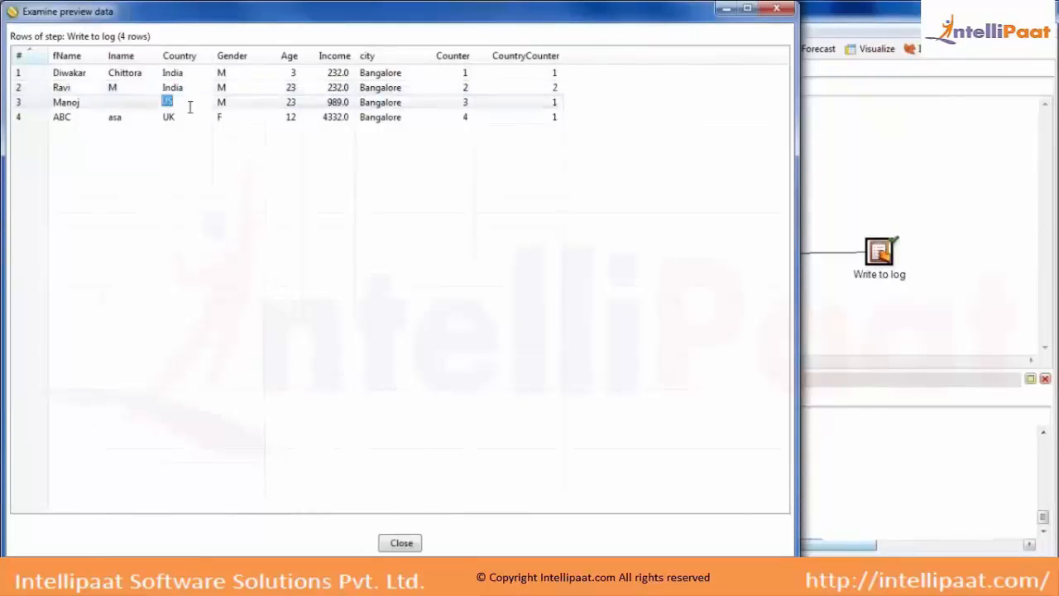
pyautogui.click(191, 116)
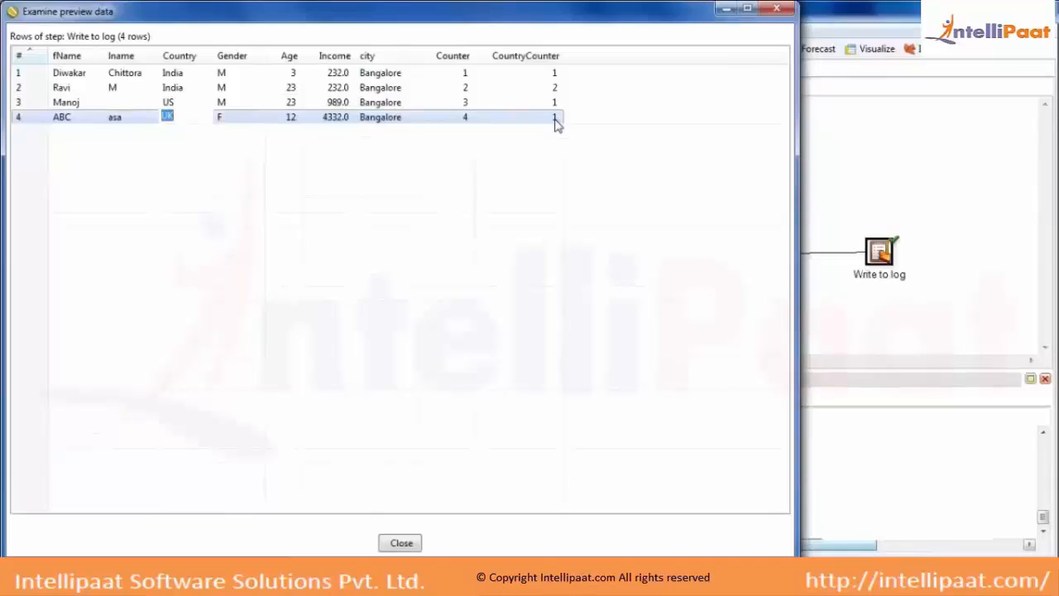
pyautogui.click(401, 546)
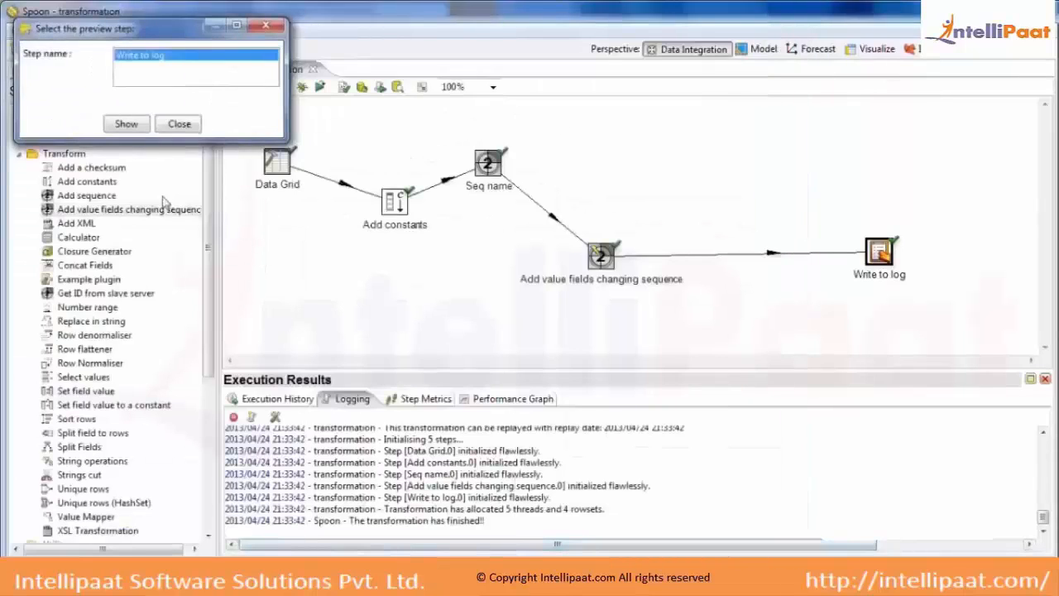
pyautogui.click(182, 124)
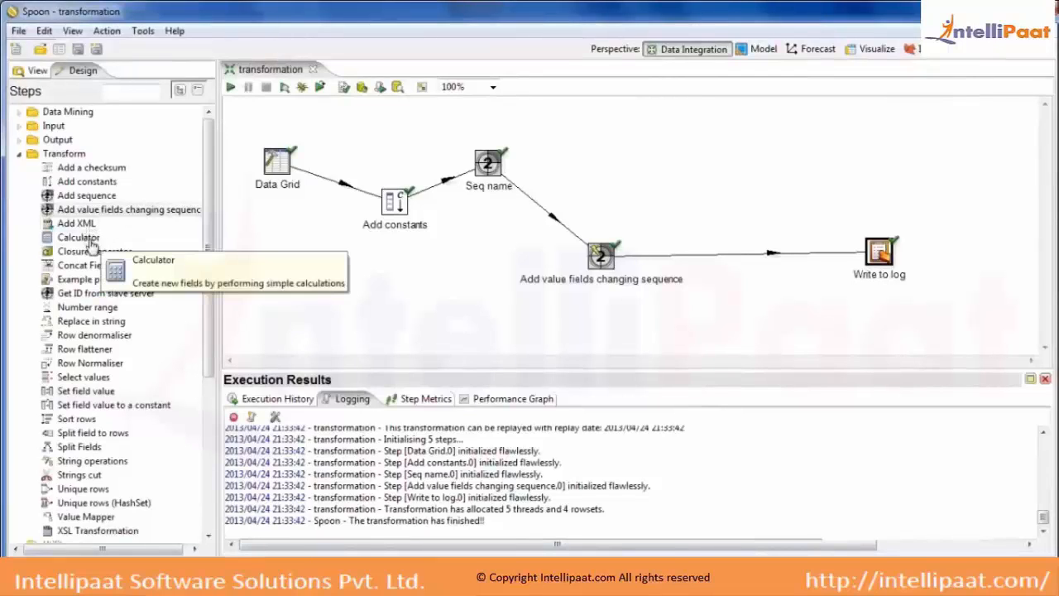
# Insert a Calculator step into the hop before Write to log and open the calculation type choices for its first row
pyautogui.moveTo(92, 245); pyautogui.dragTo(673, 204)
pyautogui.press('Return')
pyautogui.doubleClick(672, 203)
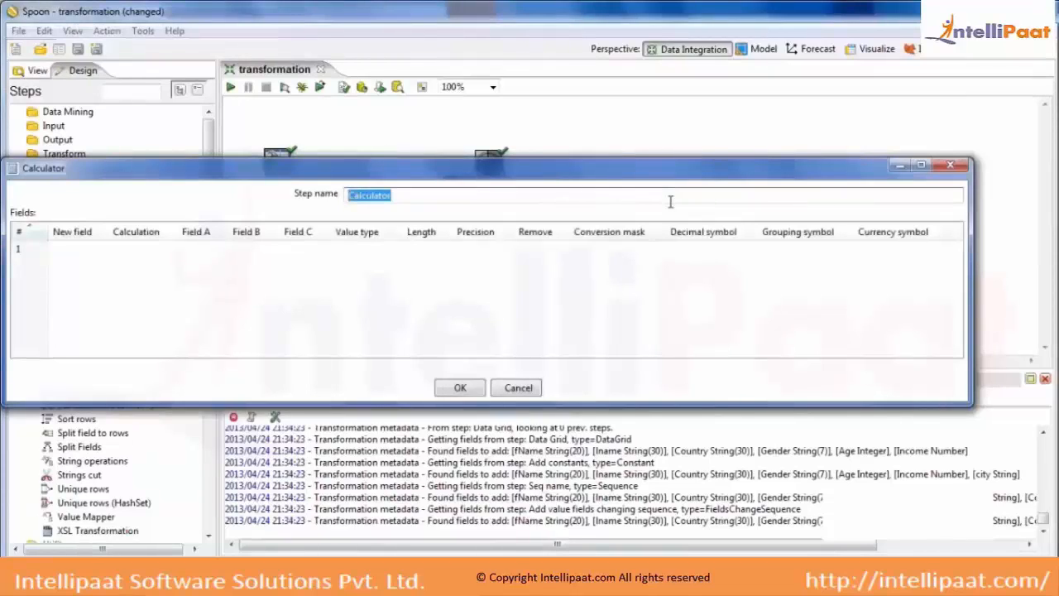
pyautogui.click(195, 247)
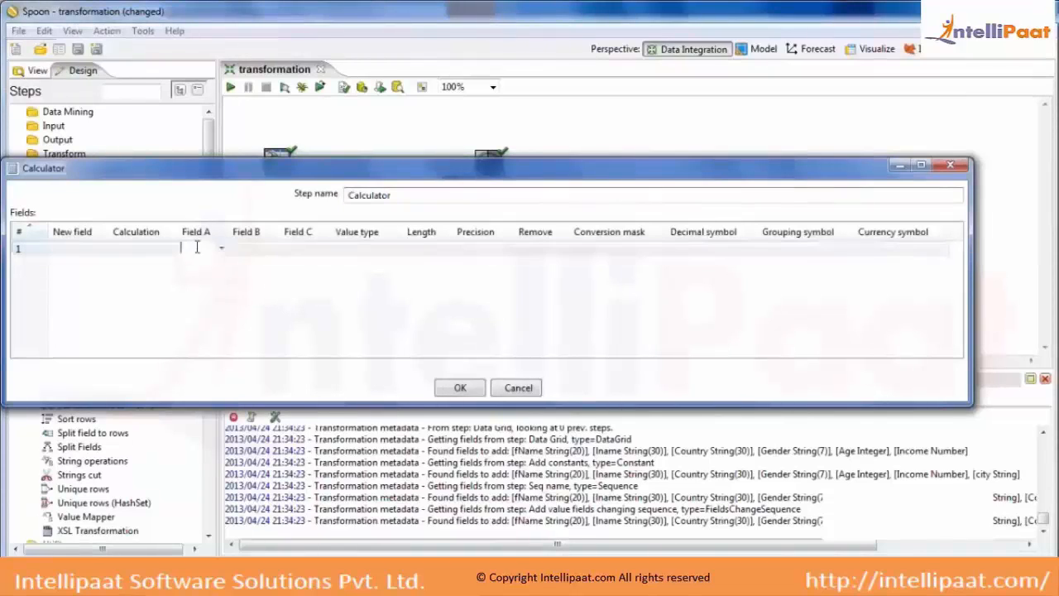
pyautogui.click(162, 254)
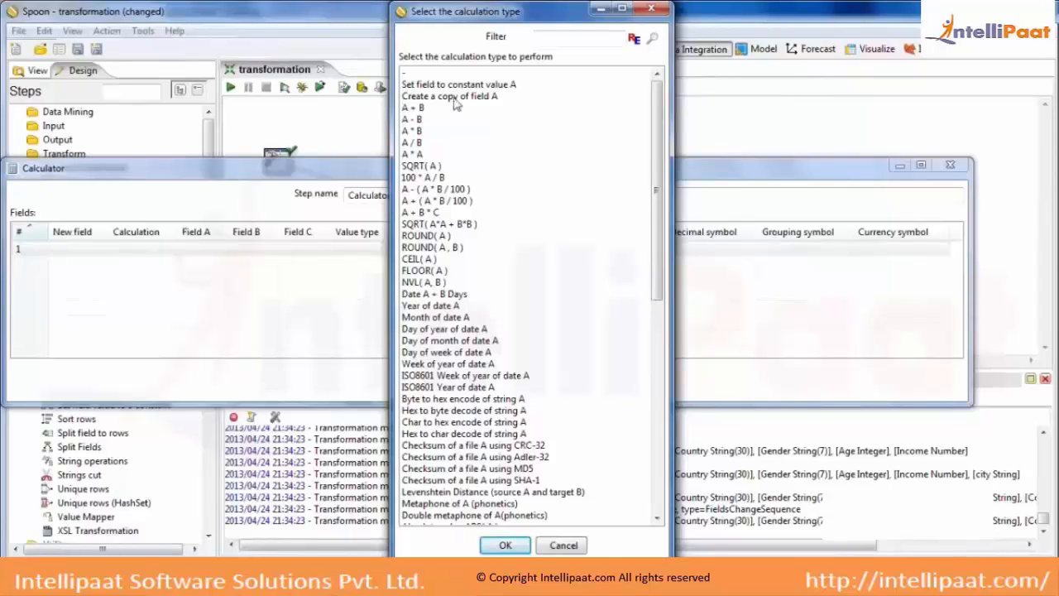
# Look through the available calculation types, examining the arithmetic ones such as A + B and the date calculations
pyautogui.click(419, 111)
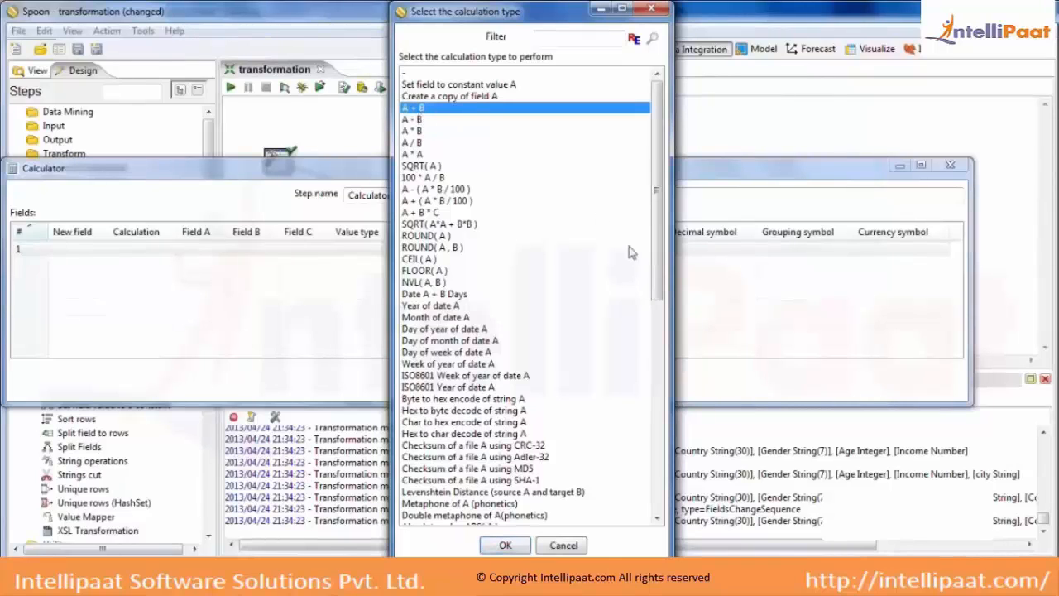
pyautogui.scroll(-5, 664, 188)
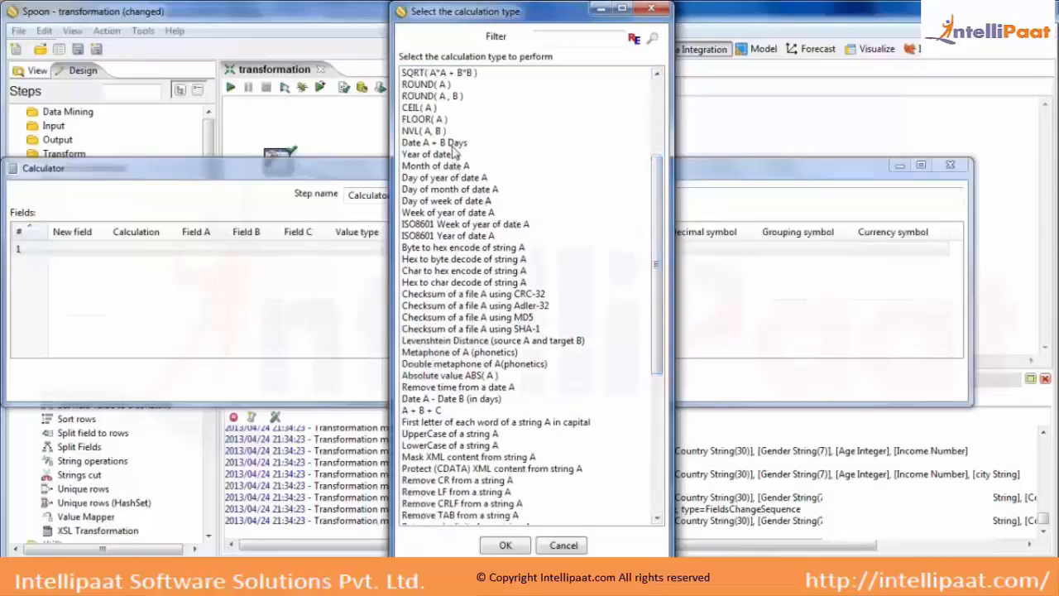
pyautogui.click(429, 411)
pyautogui.scroll(-2, 431, 412)
pyautogui.scroll(-4, 431, 413)
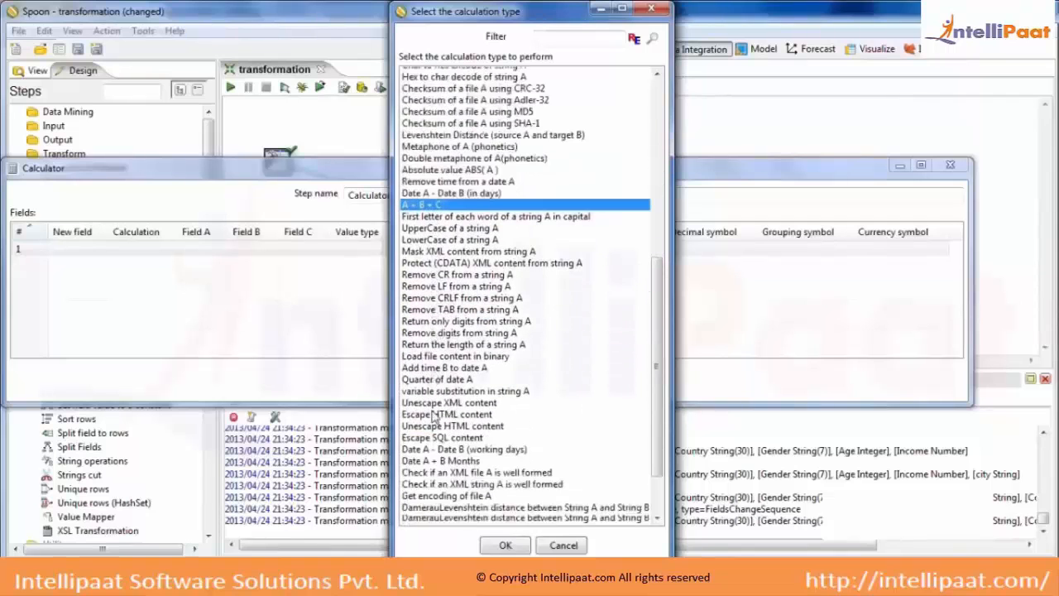
pyautogui.moveTo(657, 374); pyautogui.dragTo(655, 171)
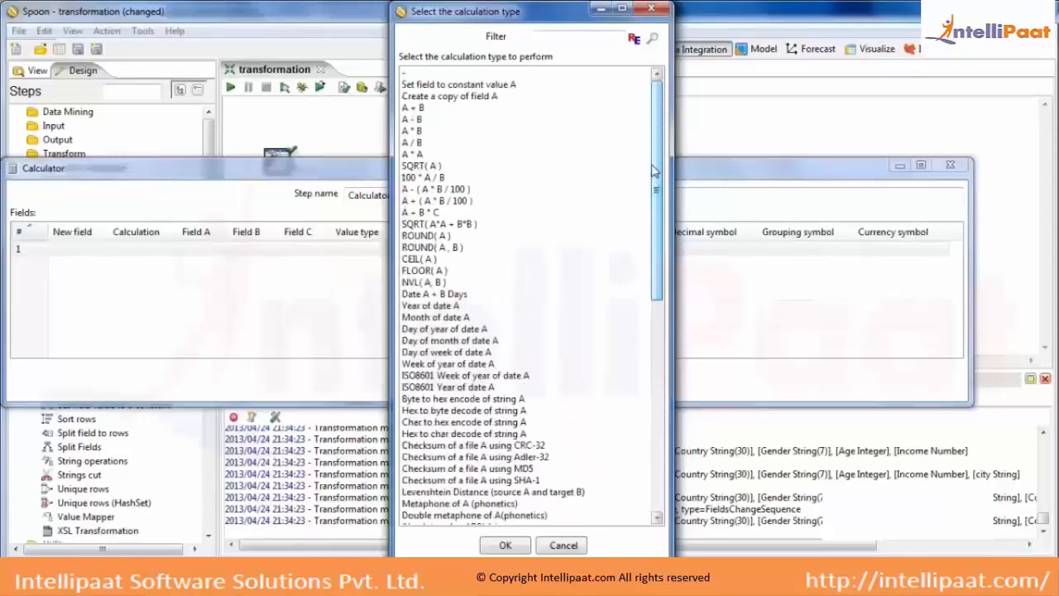
pyautogui.click(414, 109)
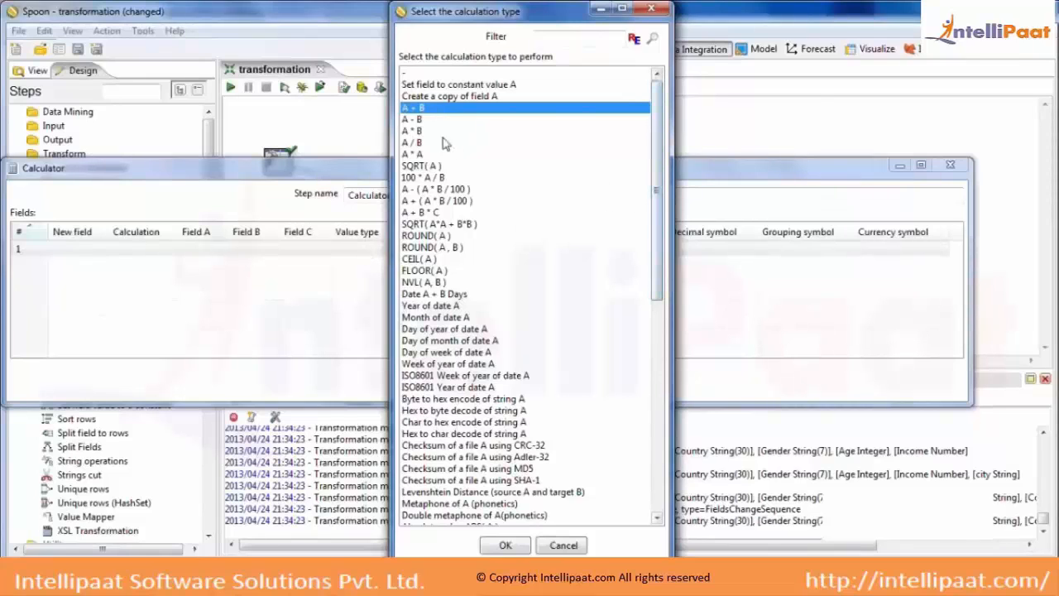
pyautogui.click(421, 201)
pyautogui.press('Down')
pyautogui.press('Down')
pyautogui.press('Down')
pyautogui.press('Down')
pyautogui.press('Down')
pyautogui.press('Down')
pyautogui.press('Down')
pyautogui.press('Down')
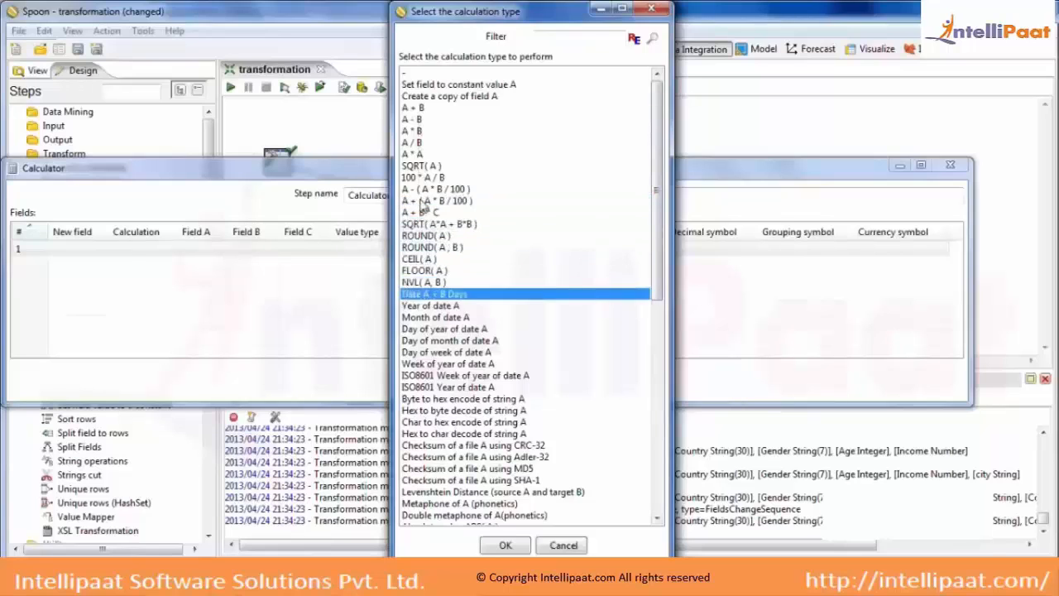
pyautogui.press('Down')
pyautogui.press('Down')
pyautogui.press('Down')
pyautogui.press('Down')
pyautogui.press('Down')
pyautogui.press('Down')
pyautogui.press('Down')
pyautogui.press('Down')
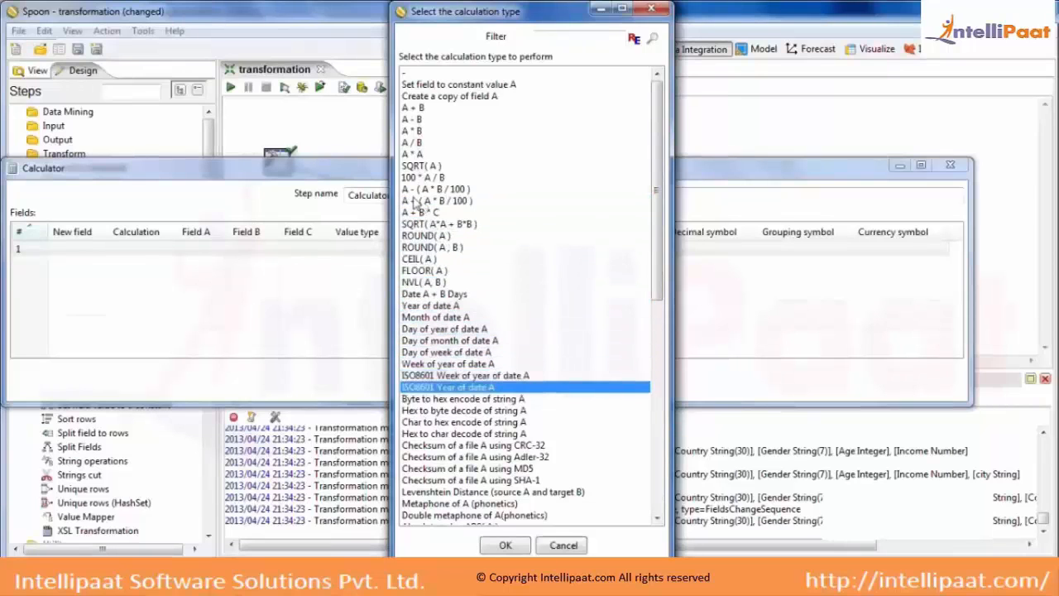
pyautogui.click(442, 307)
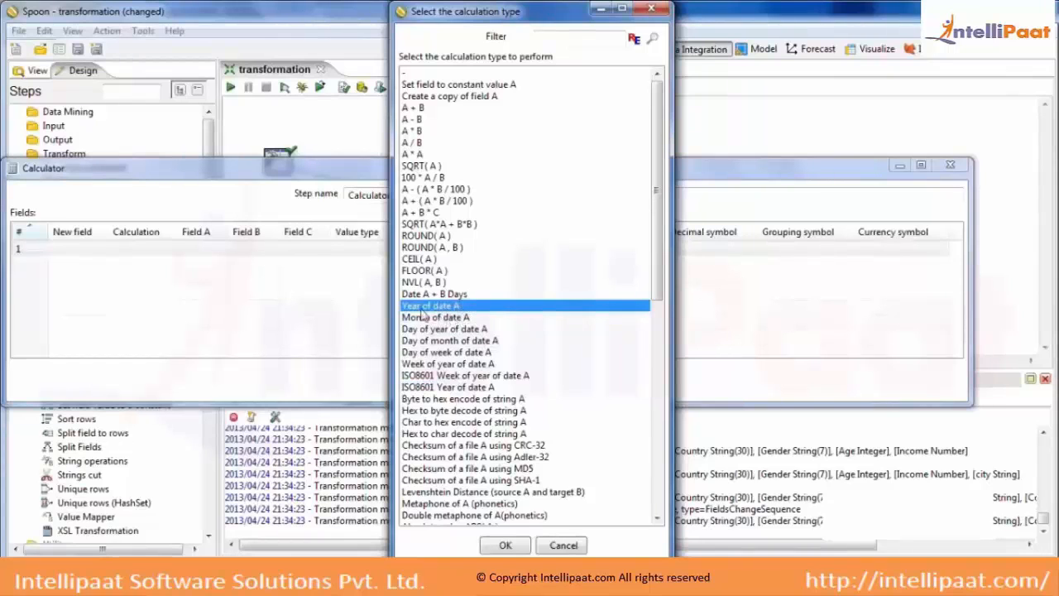
pyautogui.click(430, 365)
# Examine the string, XML and remaining calculation types through to the end of the list
pyautogui.scroll(-10, 430, 367)
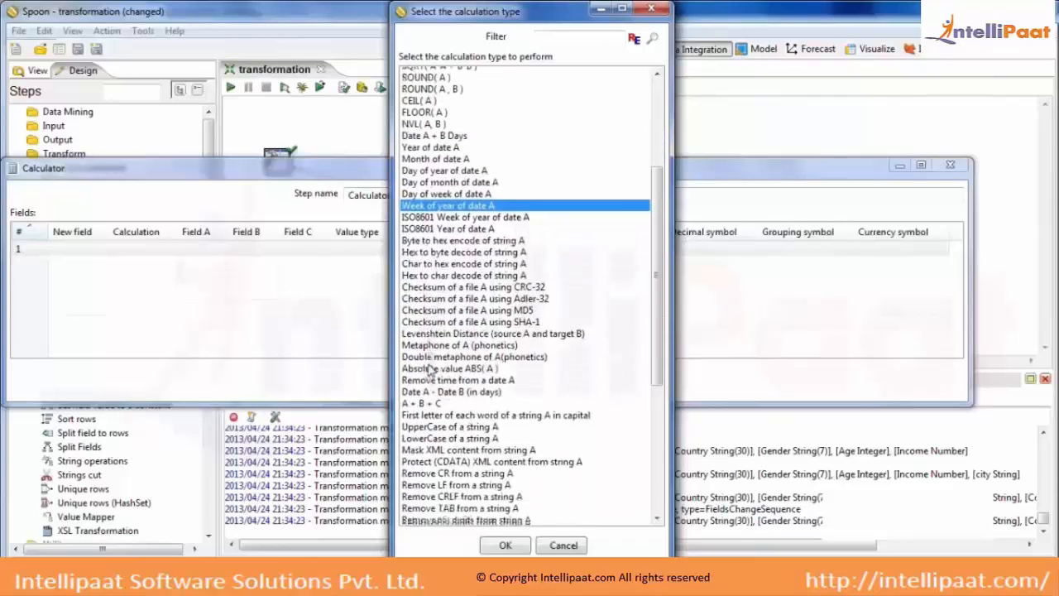
pyautogui.scroll(-2, 430, 368)
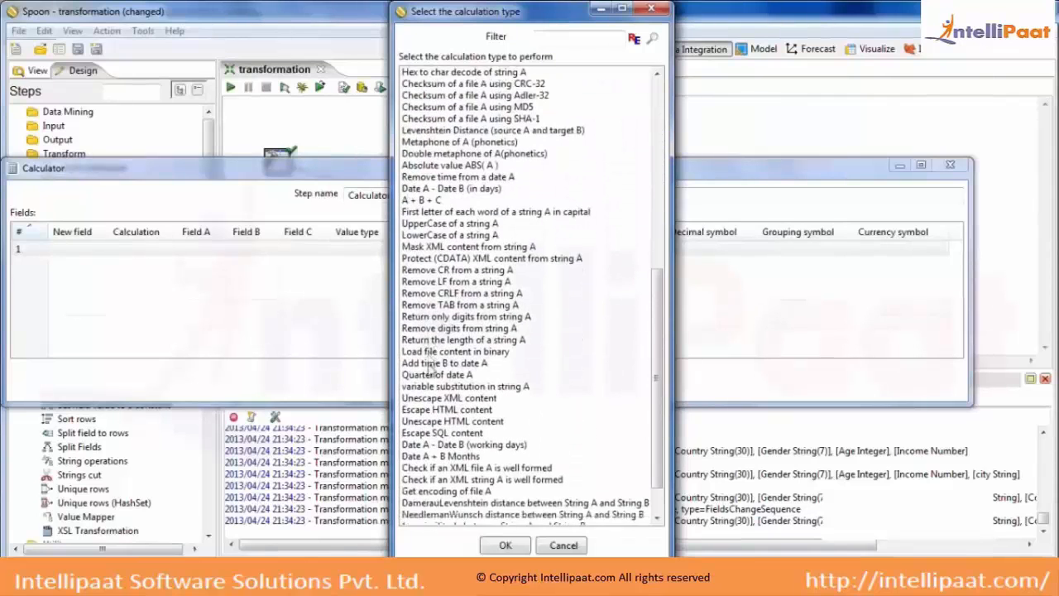
pyautogui.click(489, 260)
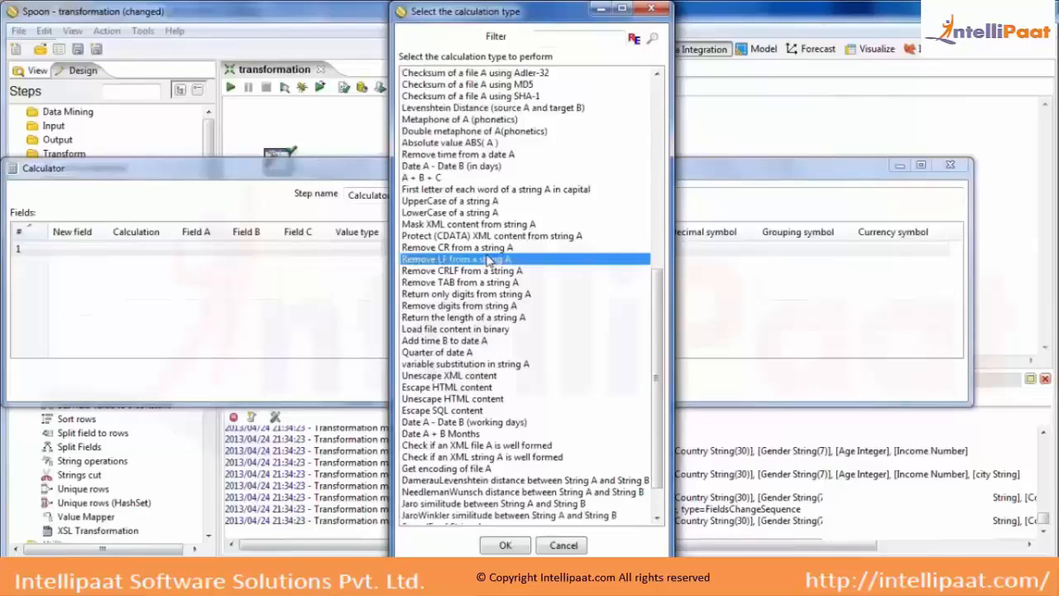
pyautogui.click(488, 248)
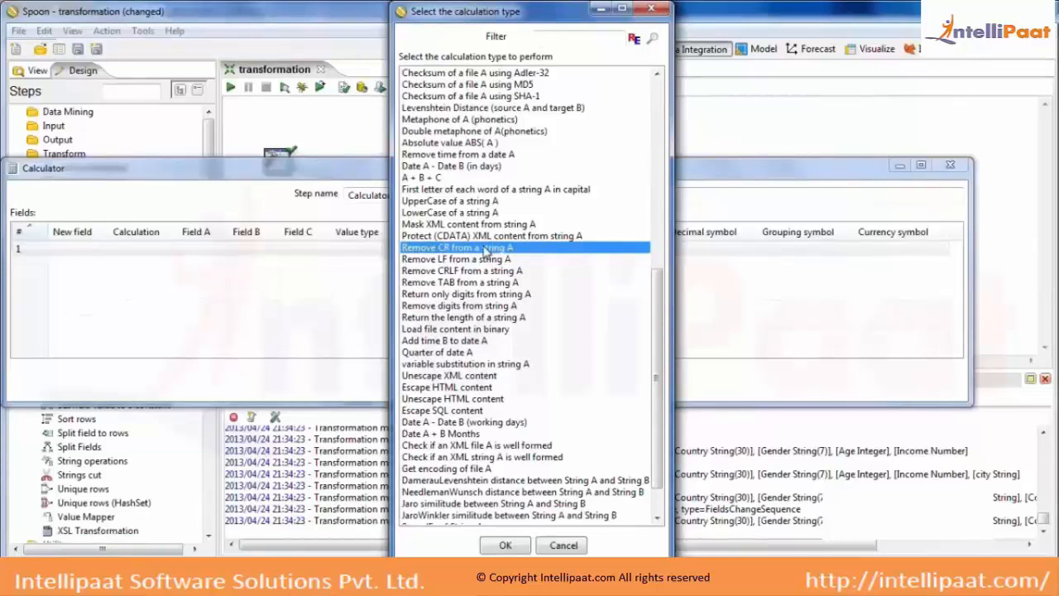
pyautogui.press('Down')
pyautogui.press('Down')
pyautogui.press('Down')
pyautogui.press('Down')
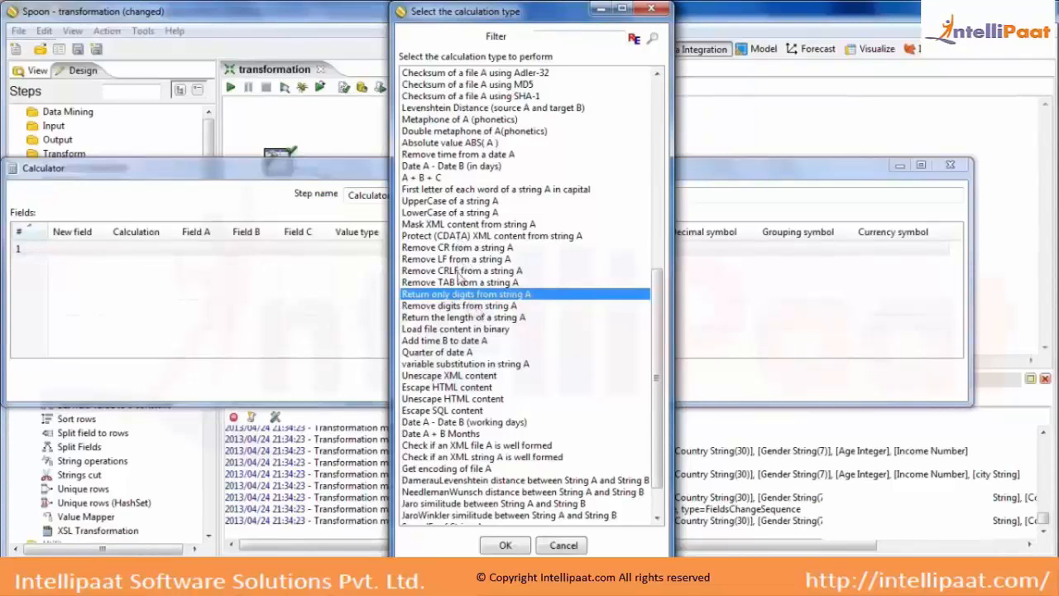
pyautogui.press('Down')
pyautogui.press('Down')
pyautogui.press('Down')
pyautogui.press('Down')
pyautogui.press('Down')
pyautogui.press('Down')
pyautogui.press('Down')
pyautogui.press('Down')
pyautogui.press('Down')
pyautogui.press('Down')
pyautogui.press('Down')
pyautogui.press('Down')
pyautogui.press('Down')
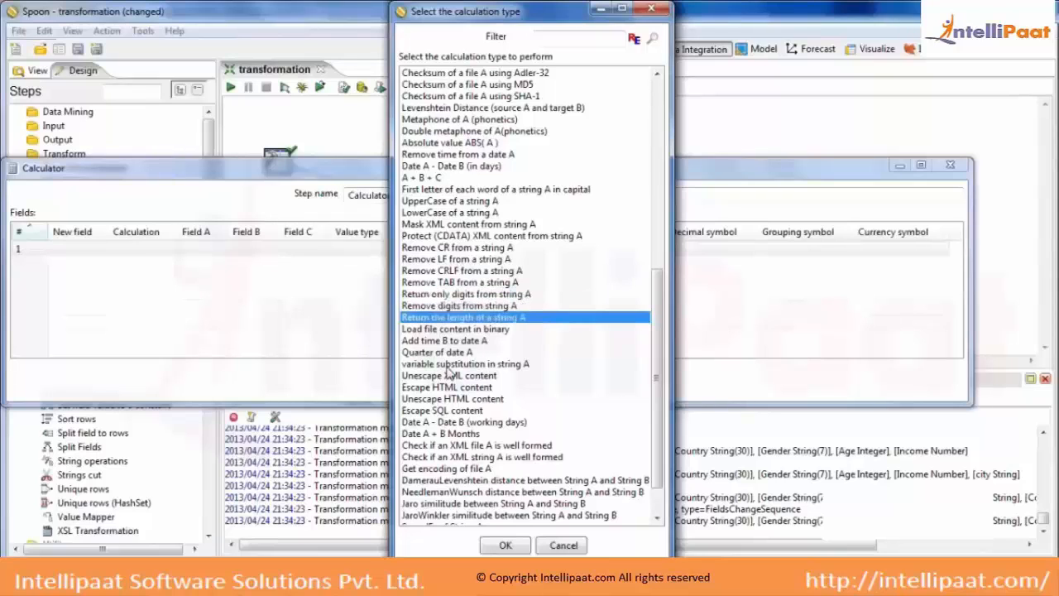
pyautogui.press('Down')
pyautogui.press('Down')
pyautogui.press('Down')
pyautogui.press('Down')
pyautogui.press('Down')
pyautogui.press('Down')
pyautogui.press('Down')
pyautogui.press('Down')
pyautogui.press('Down')
pyautogui.press('Down')
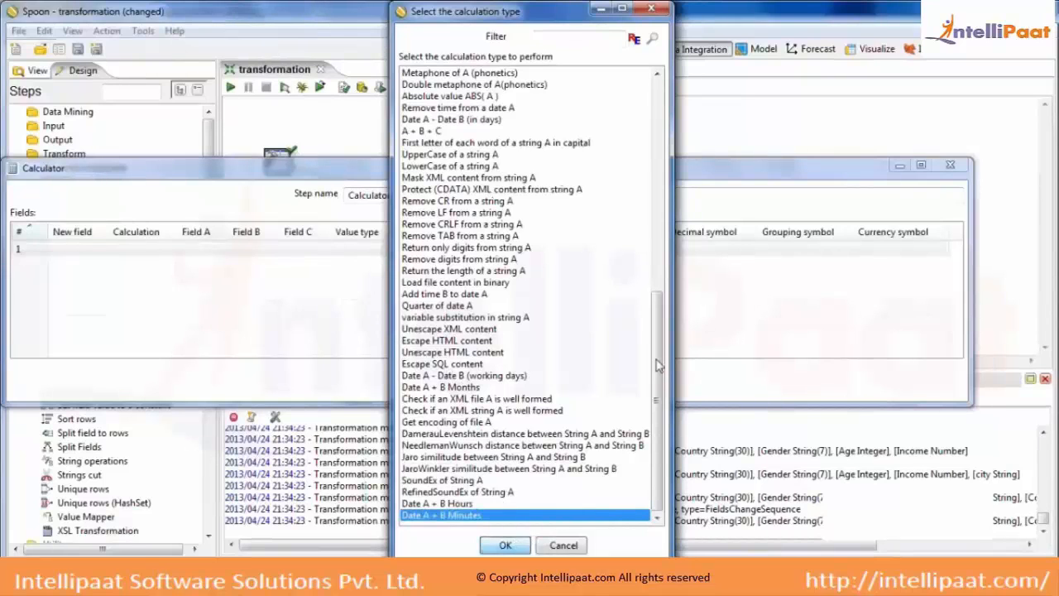
# Set the Calculator's first row to the A + B calculation
pyautogui.moveTo(657, 364); pyautogui.dragTo(641, 112)
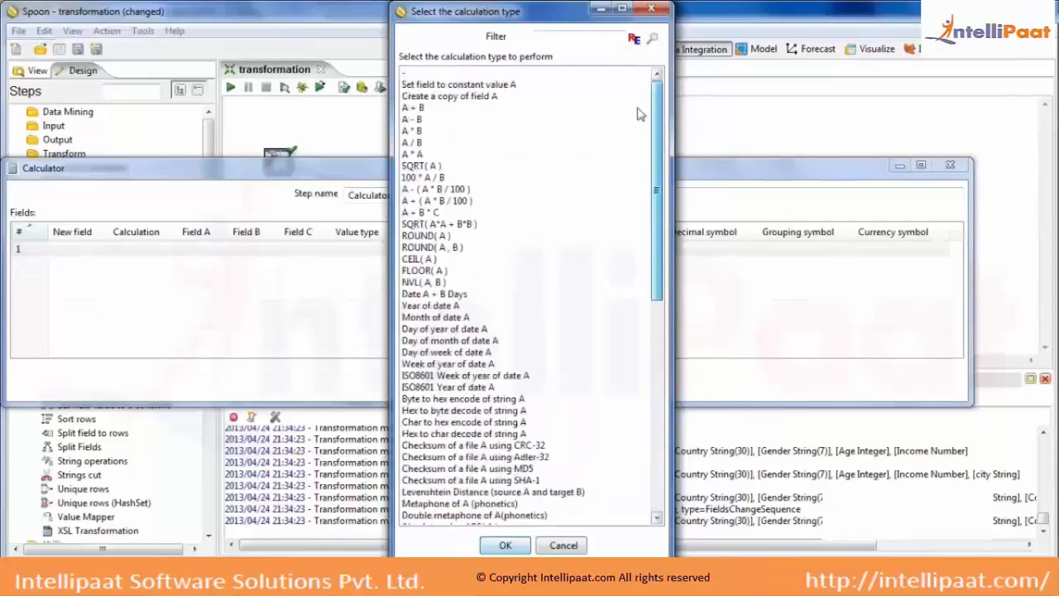
pyautogui.doubleClick(432, 113)
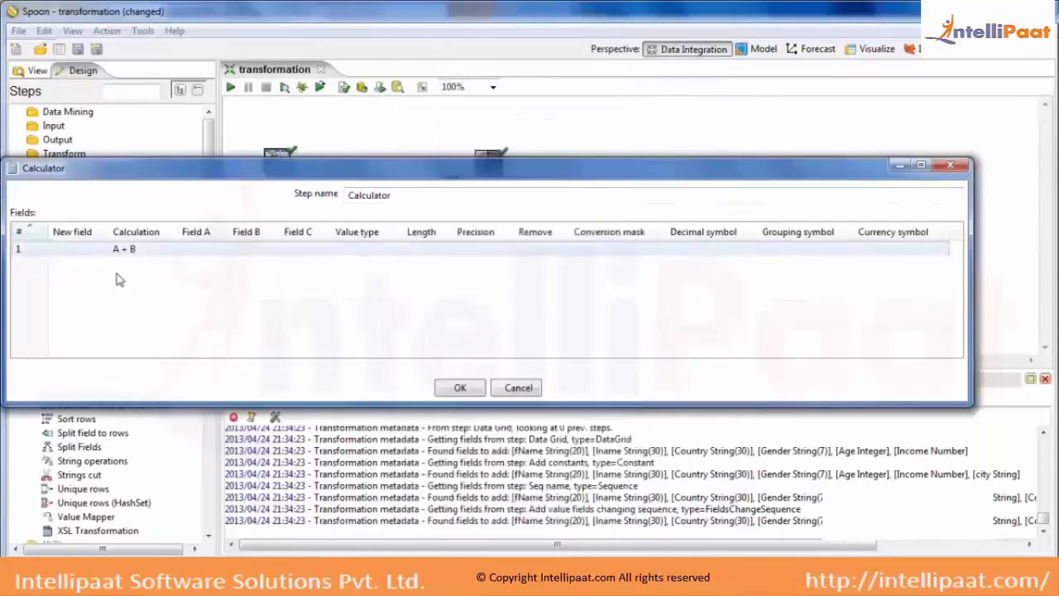
# Move the Calculator window clear of the Data Grid step and check the field types defined in Data Grid
pyautogui.moveTo(272, 175); pyautogui.dragTo(500, 261)
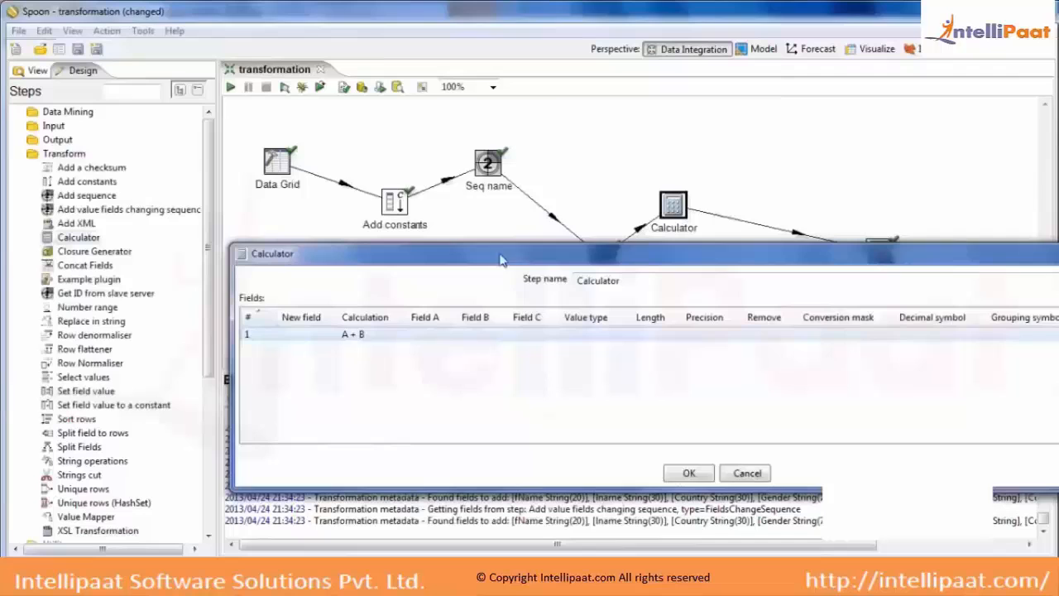
pyautogui.doubleClick(278, 162)
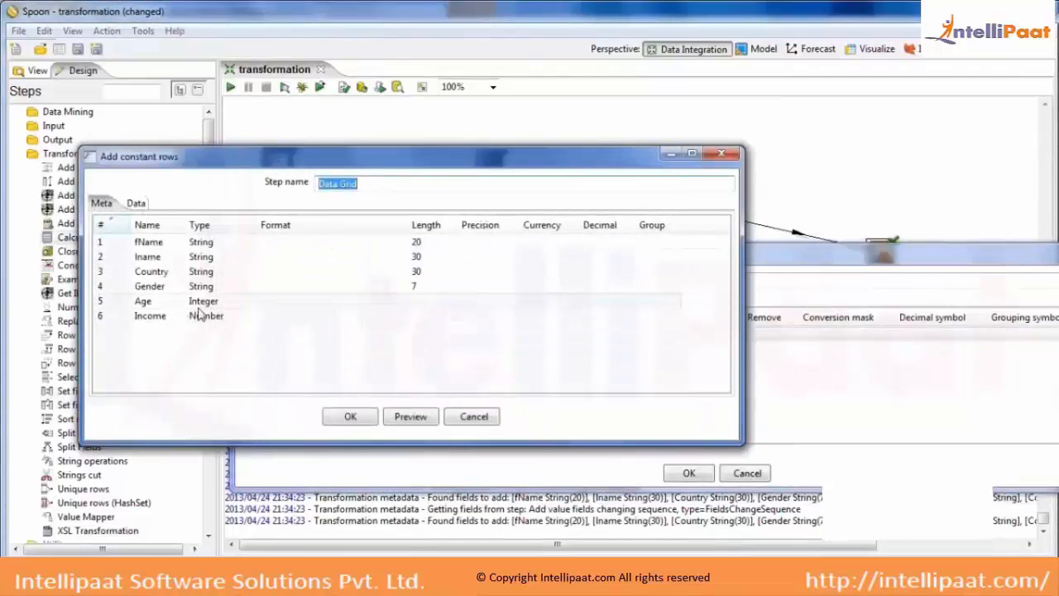
pyautogui.click(351, 416)
# Set Age as Field A and Income as Field B of the A + B calculation
pyautogui.click(426, 334)
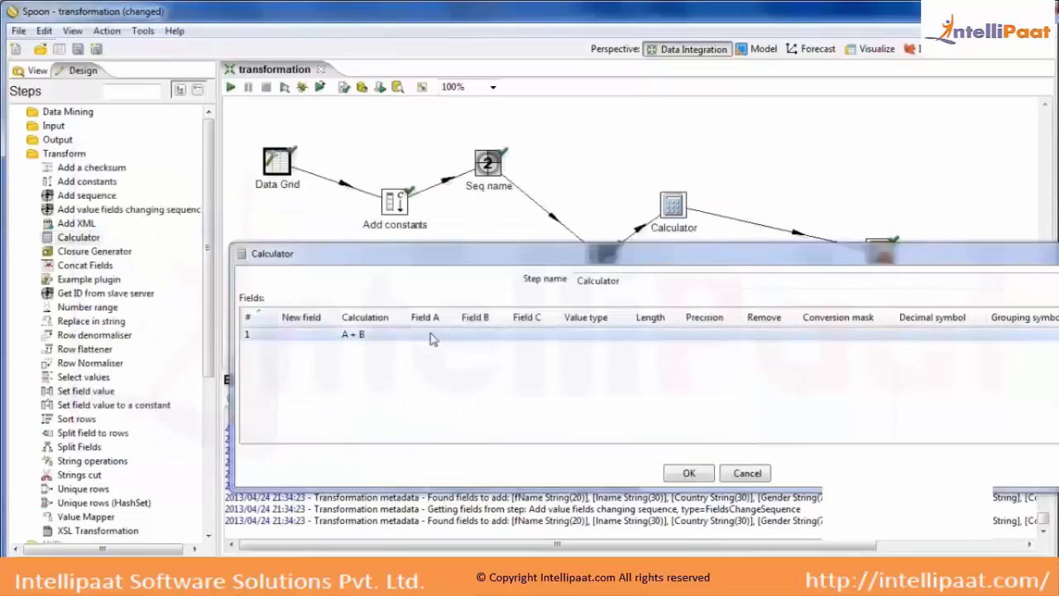
pyautogui.click(453, 335)
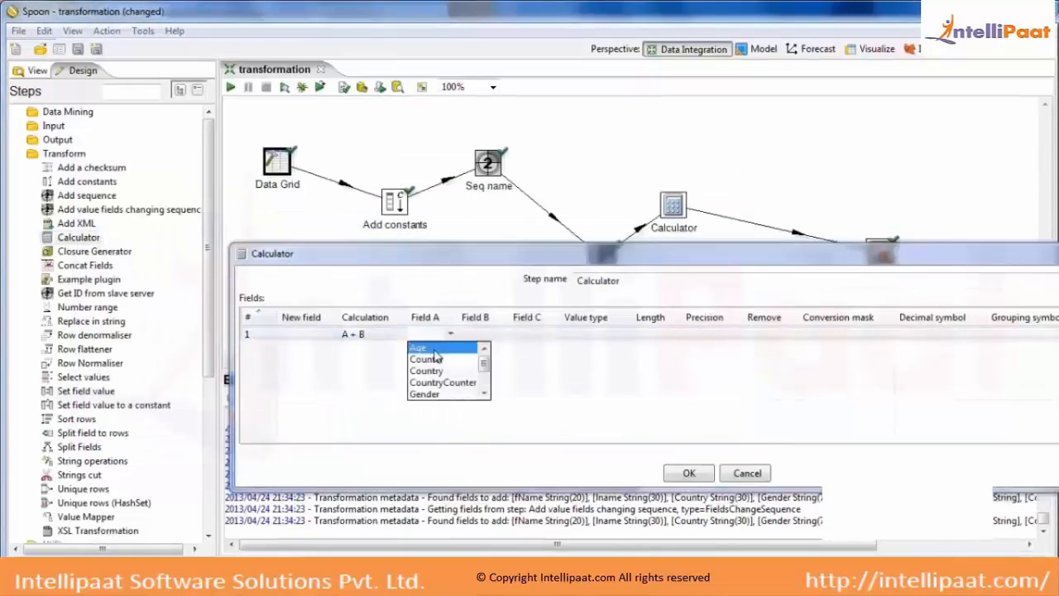
pyautogui.click(436, 348)
pyautogui.click(486, 334)
pyautogui.click(501, 334)
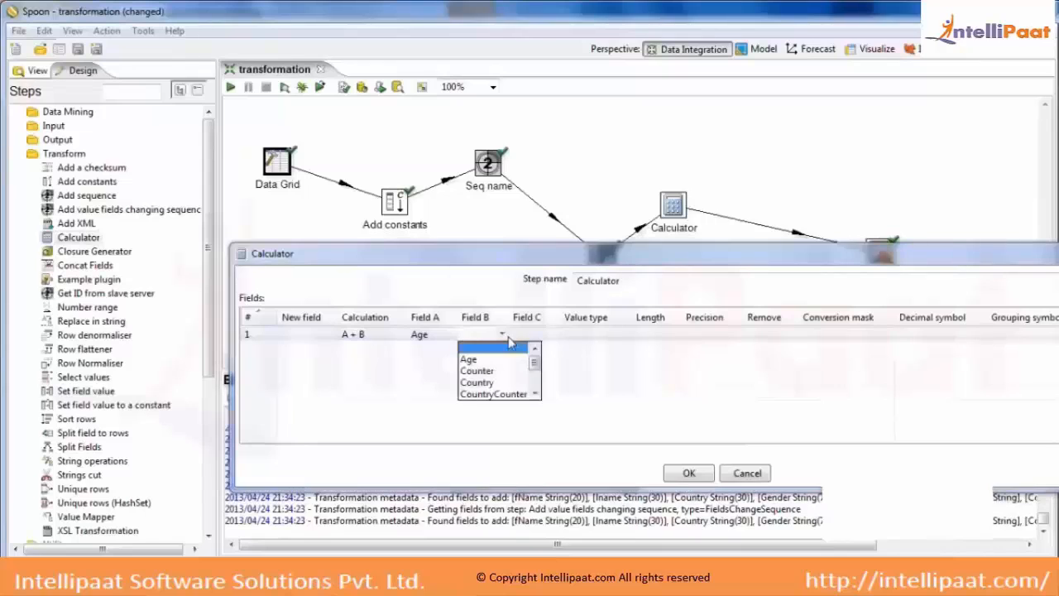
pyautogui.click(535, 391)
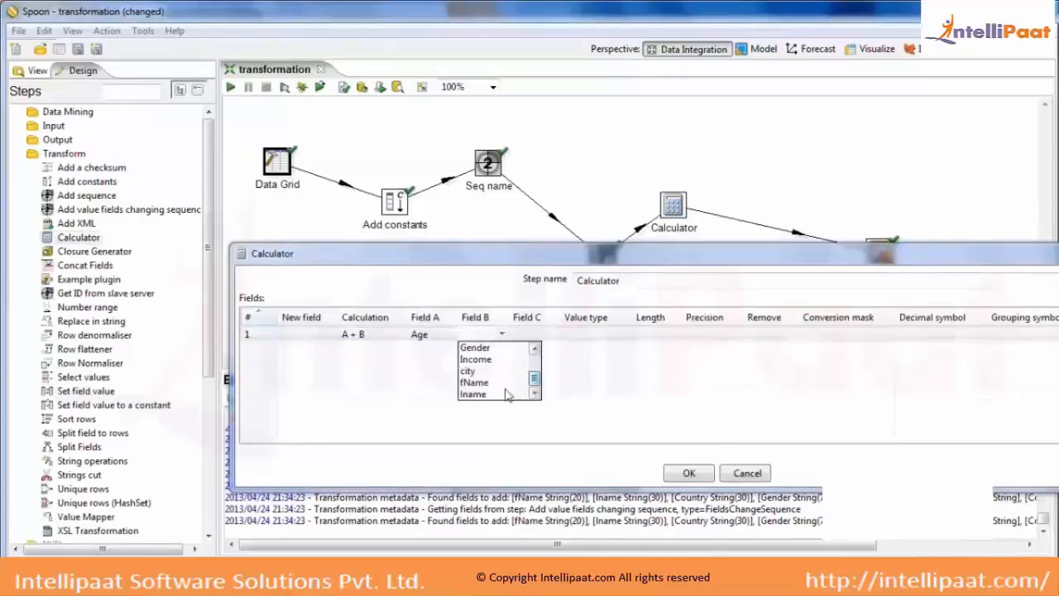
pyautogui.click(490, 365)
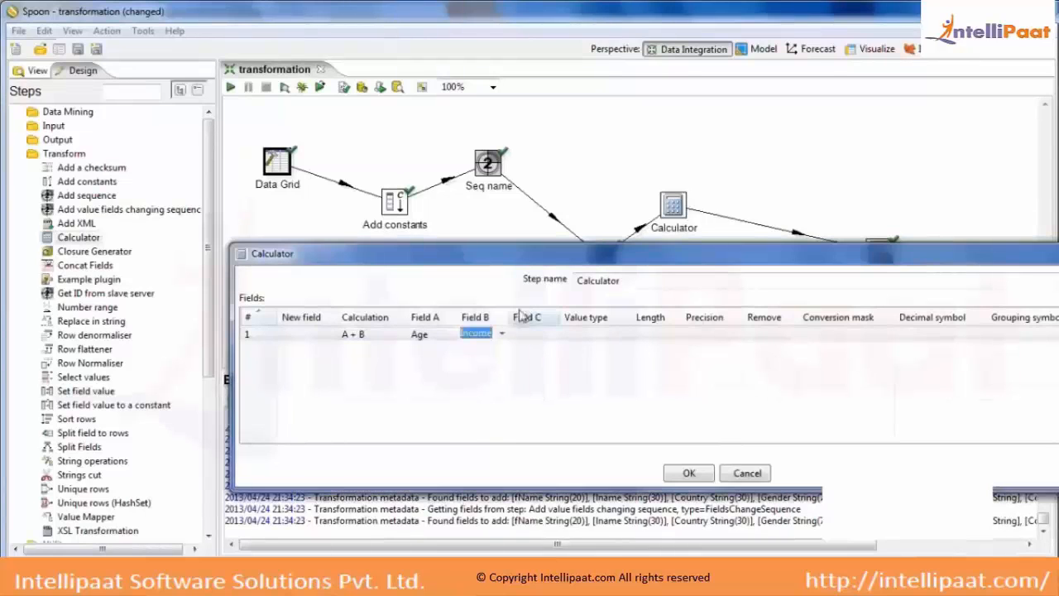
# Name the calculation's new field Addition and delete the stray second row
pyautogui.click(298, 337)
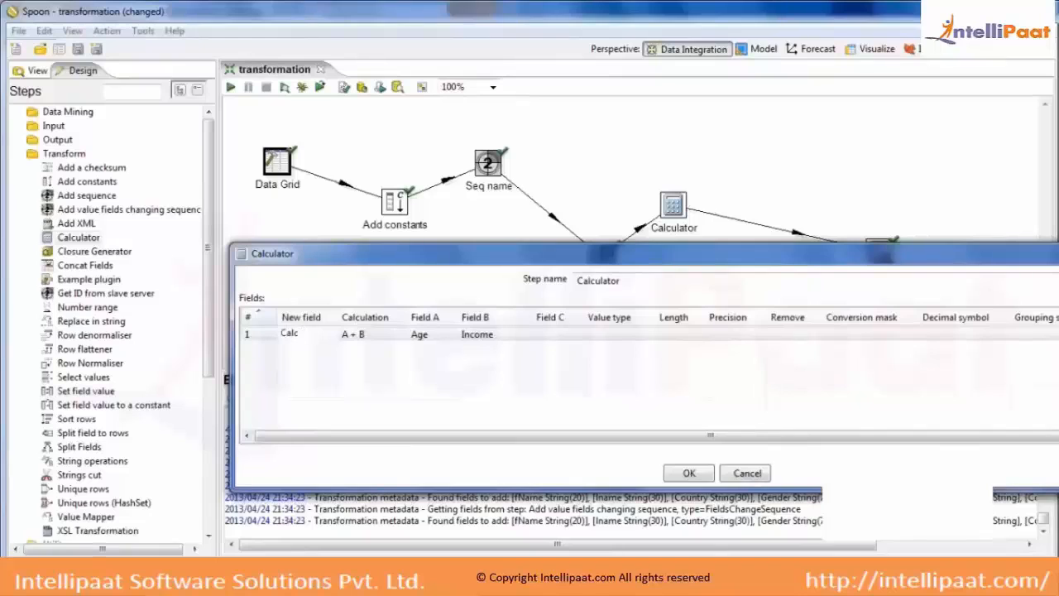
pyautogui.write('Addi')
pyautogui.press('Return')
pyautogui.write('ti')
pyautogui.click(330, 334)
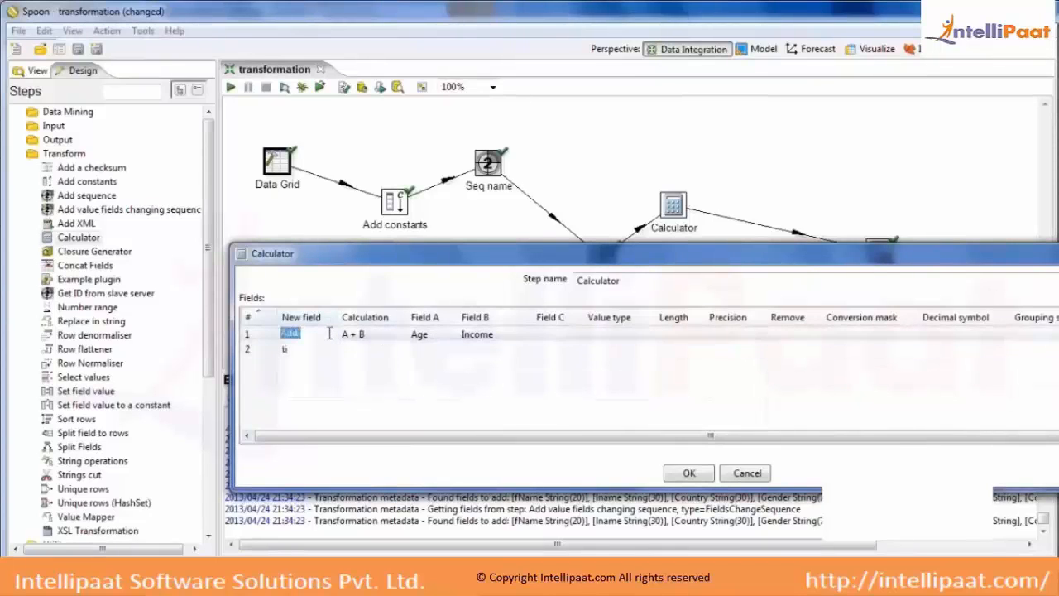
pyautogui.click(329, 332)
pyautogui.press('Return')
pyautogui.click(265, 355)
pyautogui.press('Delete')
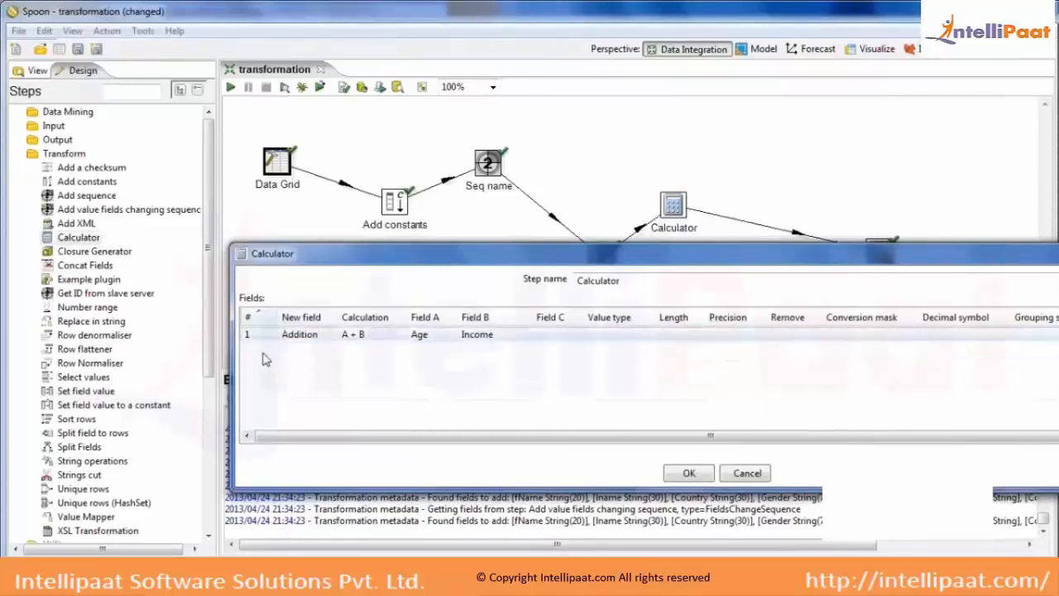
# Set the Addition field's value type to Number and apply the Calculator settings
pyautogui.click(636, 334)
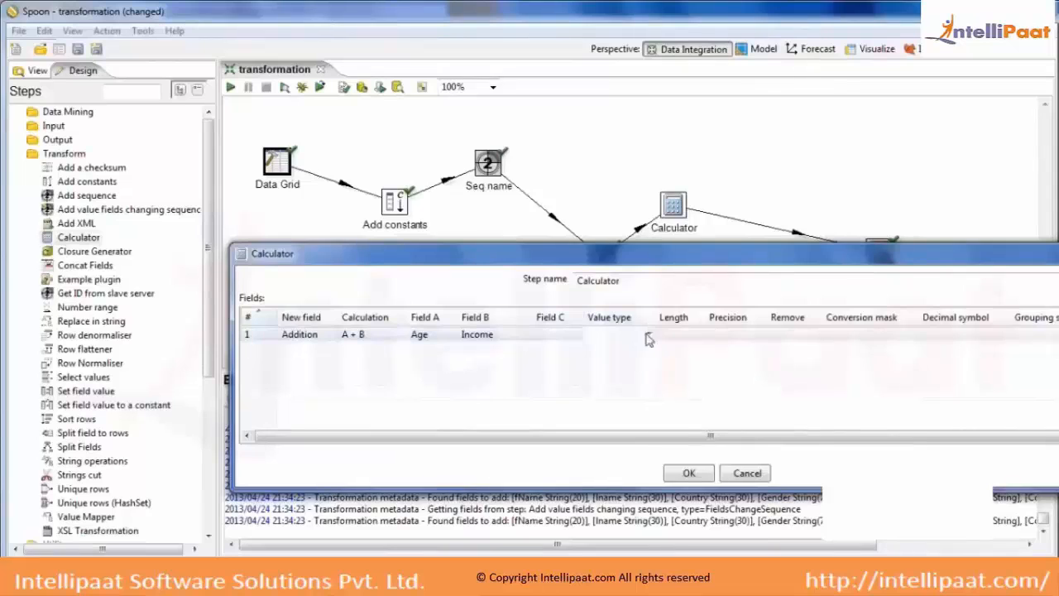
pyautogui.click(648, 334)
pyautogui.click(623, 352)
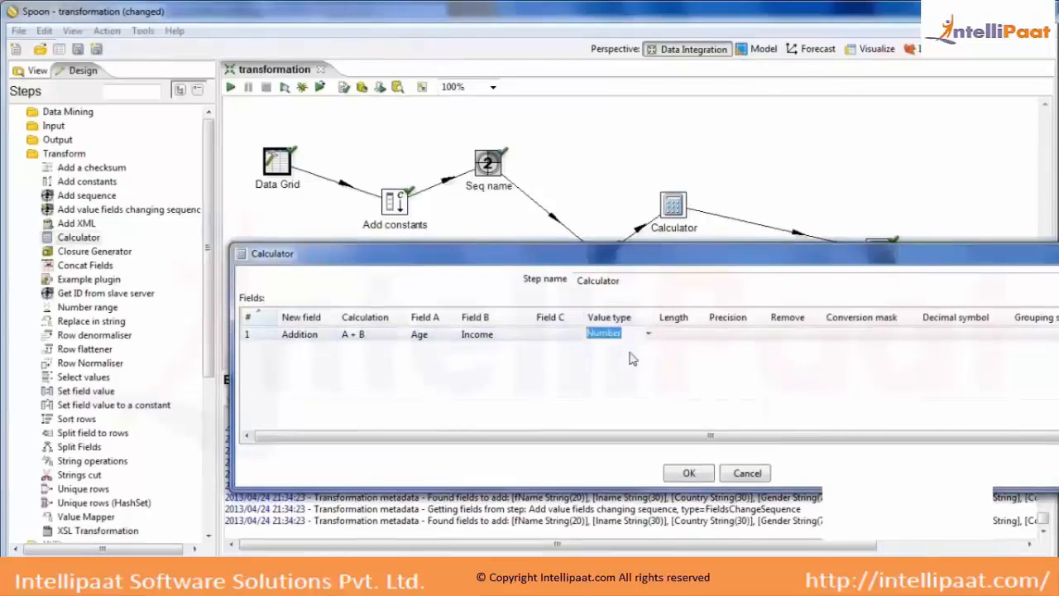
pyautogui.click(707, 471)
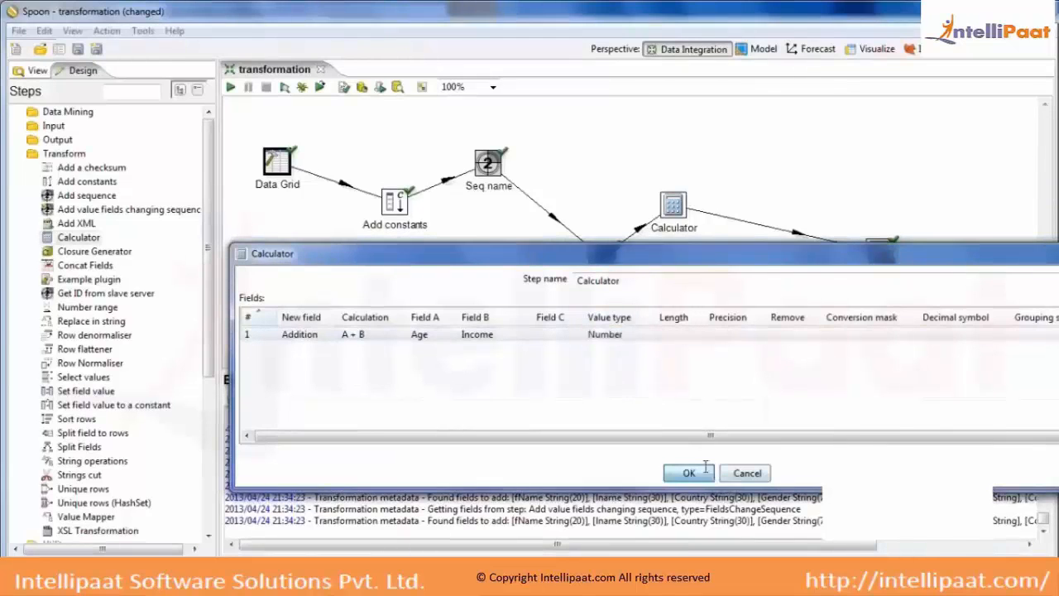
# Preview the Calculator step's output rows, examine the Addition column and close the preview
pyautogui.rightClick(675, 216)
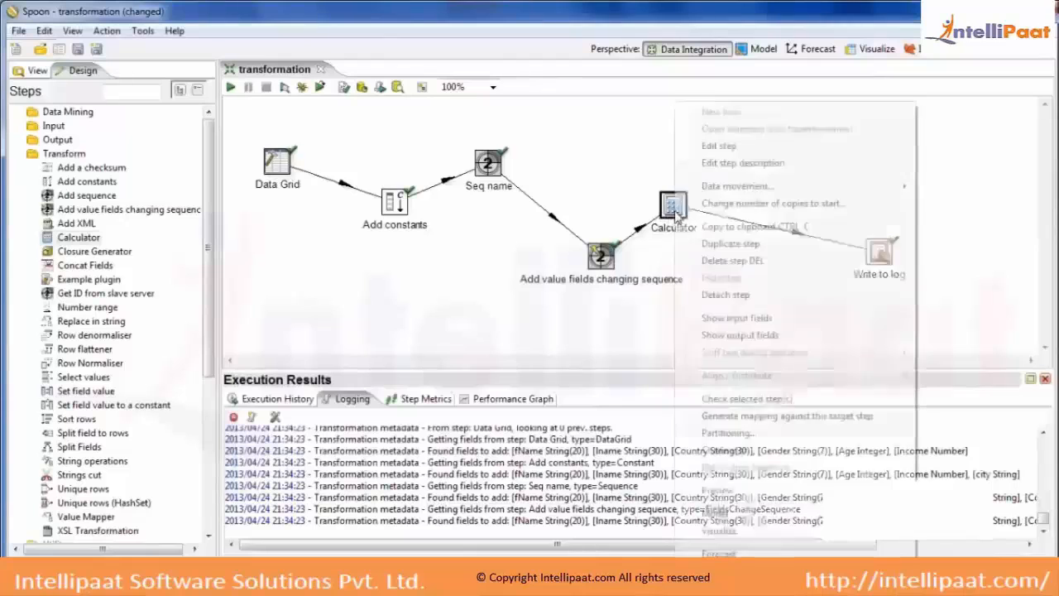
pyautogui.click(727, 488)
pyautogui.click(343, 546)
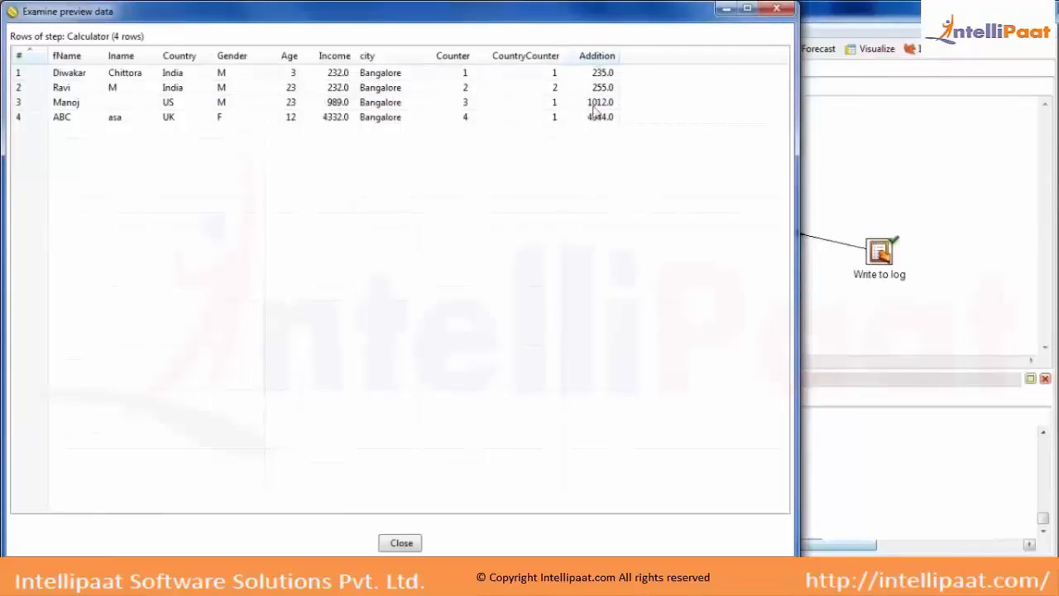
pyautogui.click(401, 543)
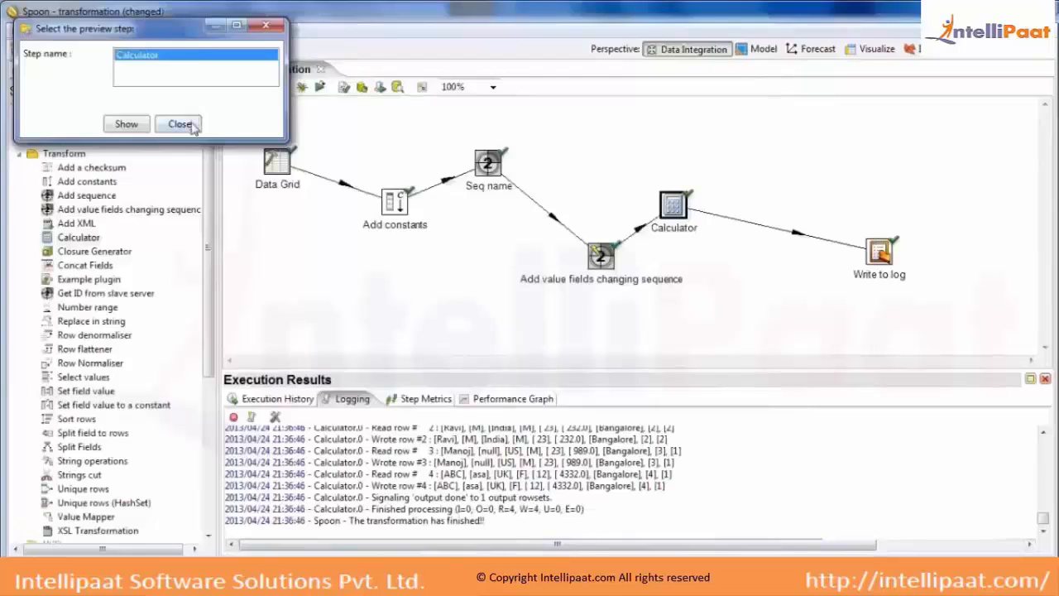
pyautogui.click(180, 124)
# Change the Addition field's calculation in the Calculator step to A + B + C and apply it
pyautogui.doubleClick(672, 205)
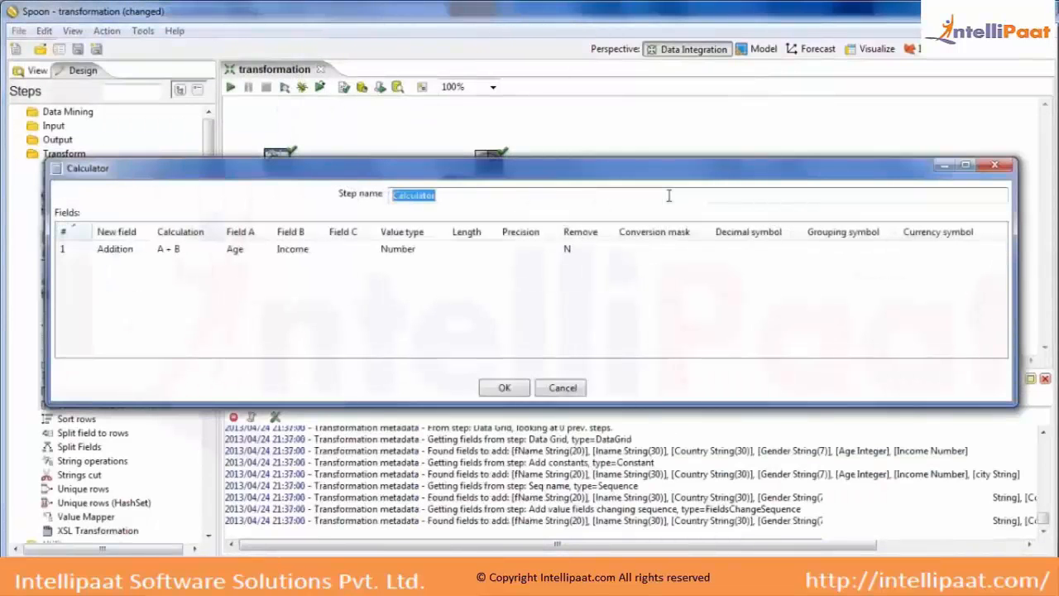
pyautogui.click(203, 257)
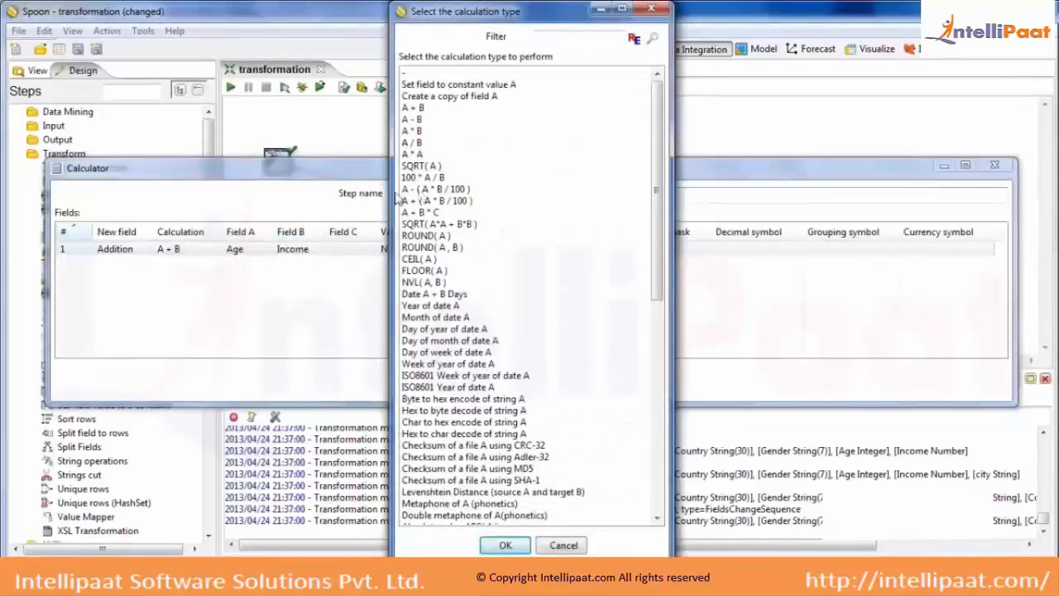
pyautogui.moveTo(534, 22); pyautogui.dragTo(514, 344)
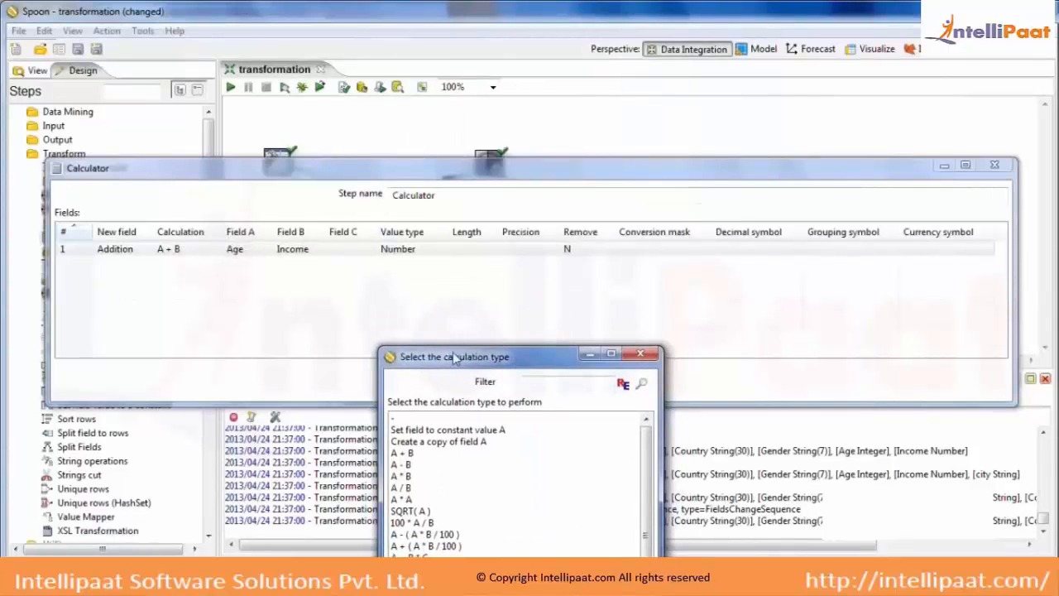
pyautogui.moveTo(453, 352); pyautogui.dragTo(536, 60)
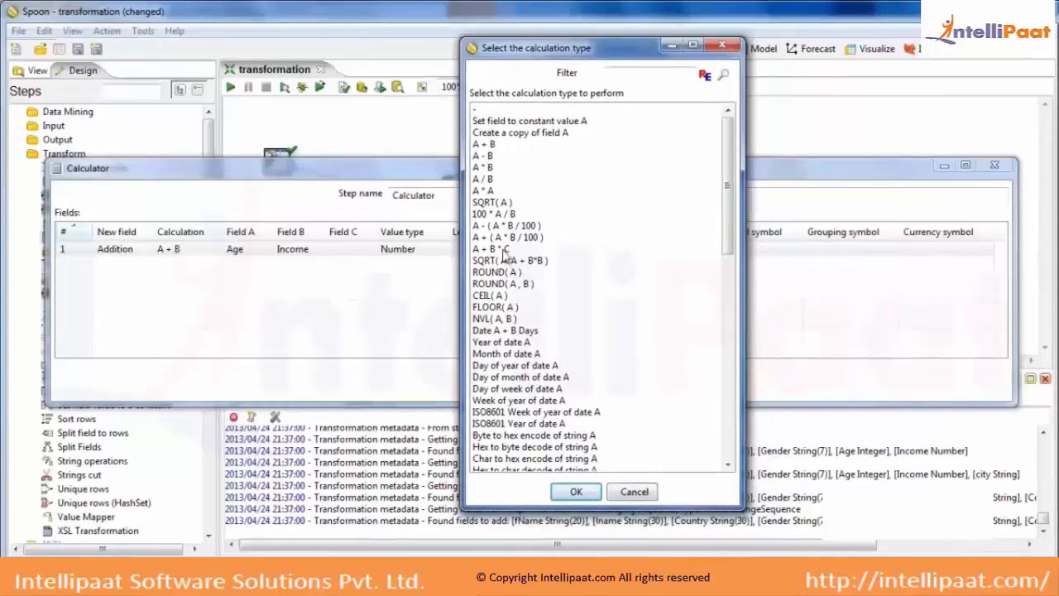
pyautogui.click(500, 296)
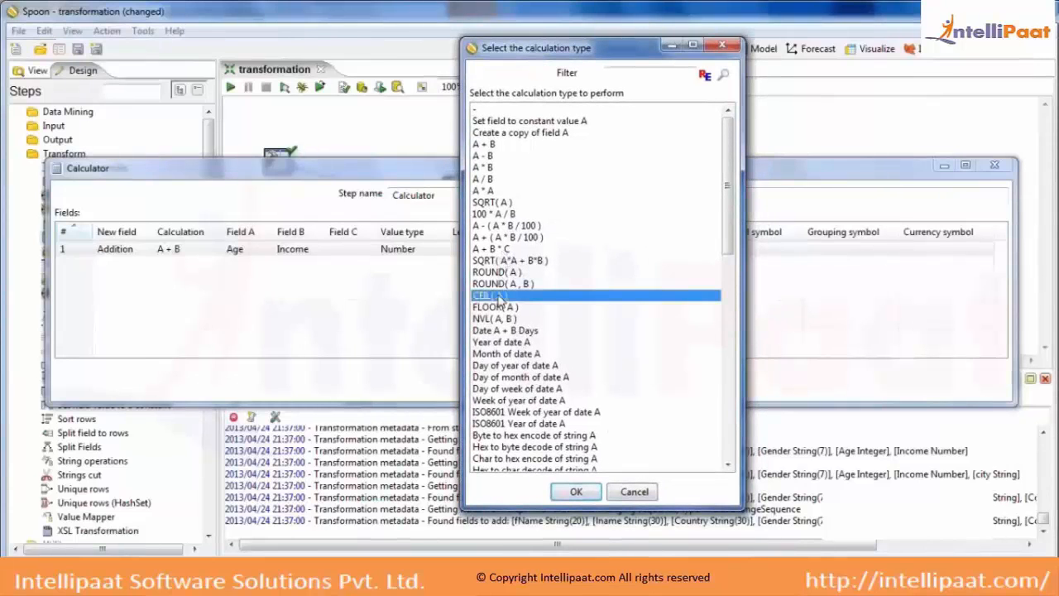
pyautogui.scroll(-8, 499, 300)
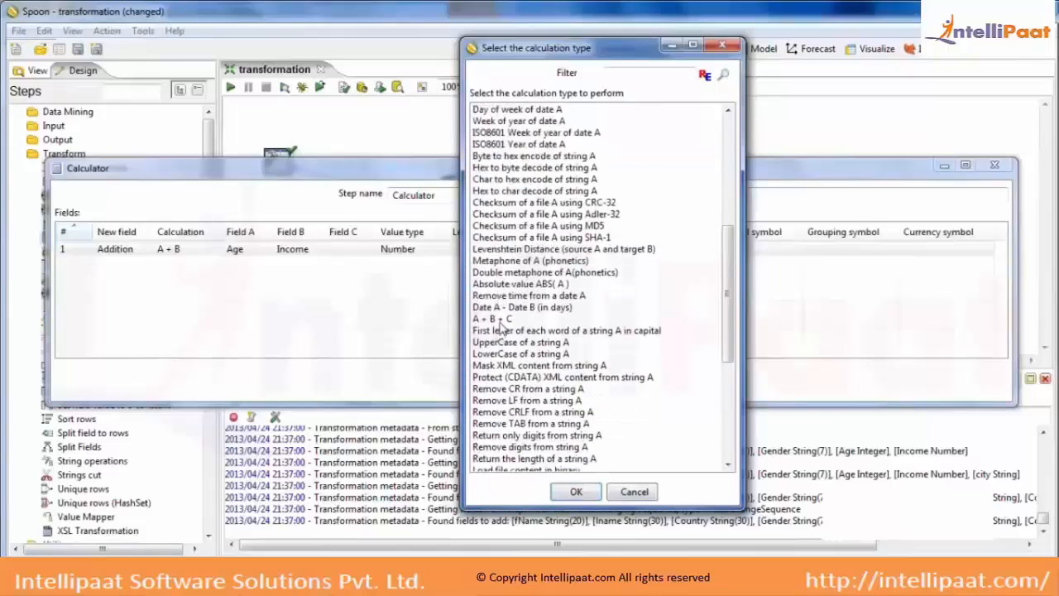
pyautogui.doubleClick(499, 321)
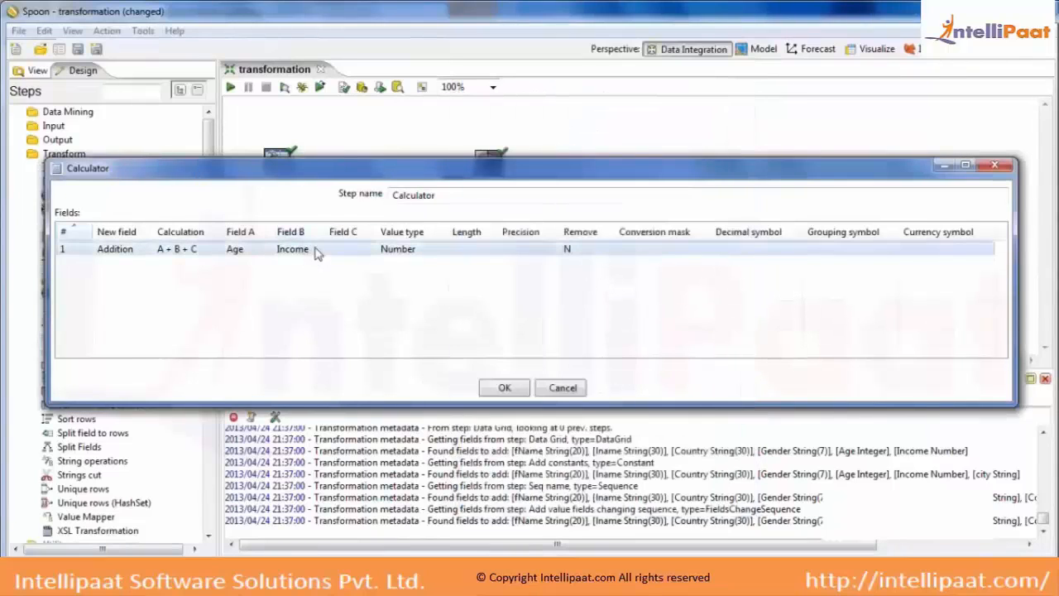
pyautogui.moveTo(403, 177); pyautogui.dragTo(663, 181)
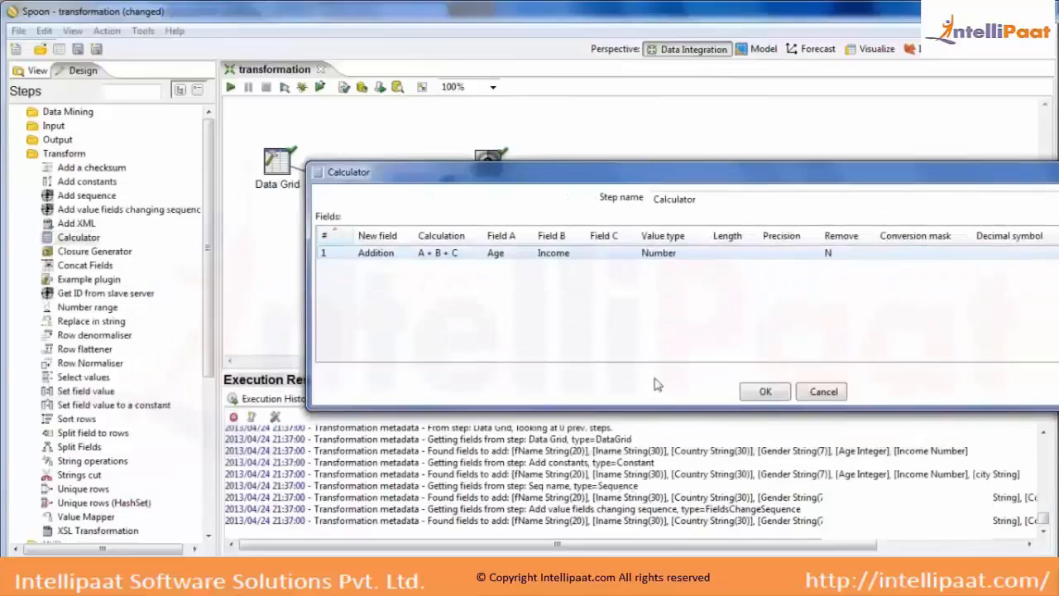
pyautogui.click(765, 392)
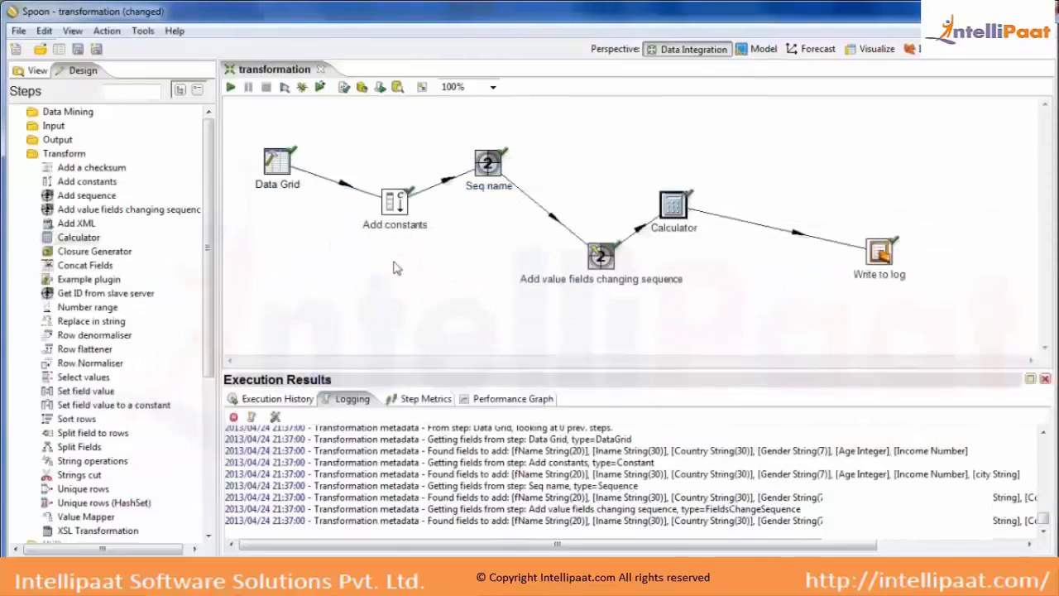
# Try adding an Integer field named Test to Data Grid, and delete that field again
pyautogui.doubleClick(281, 170)
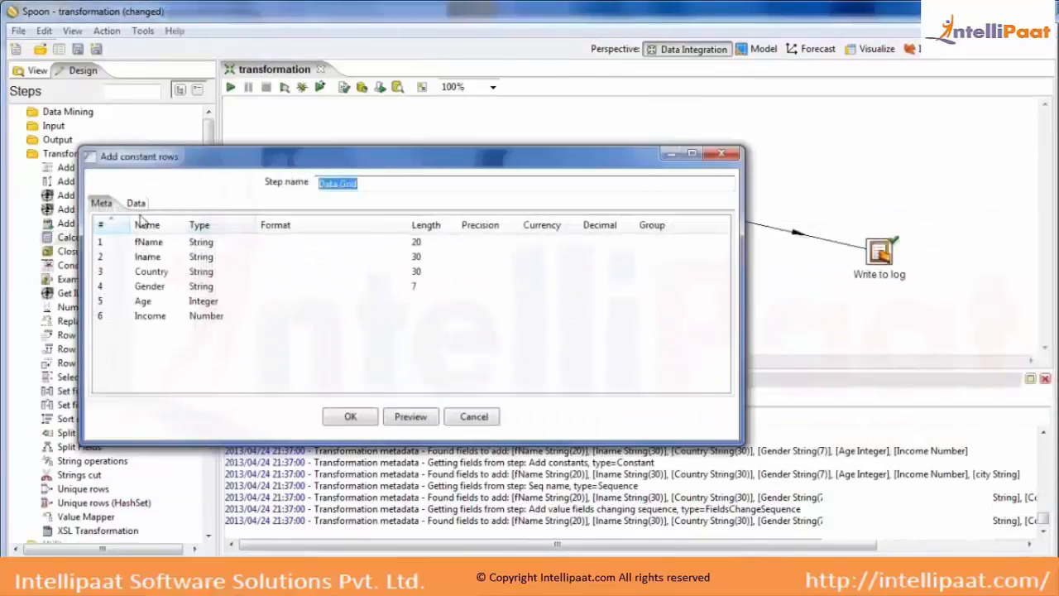
pyautogui.click(126, 334)
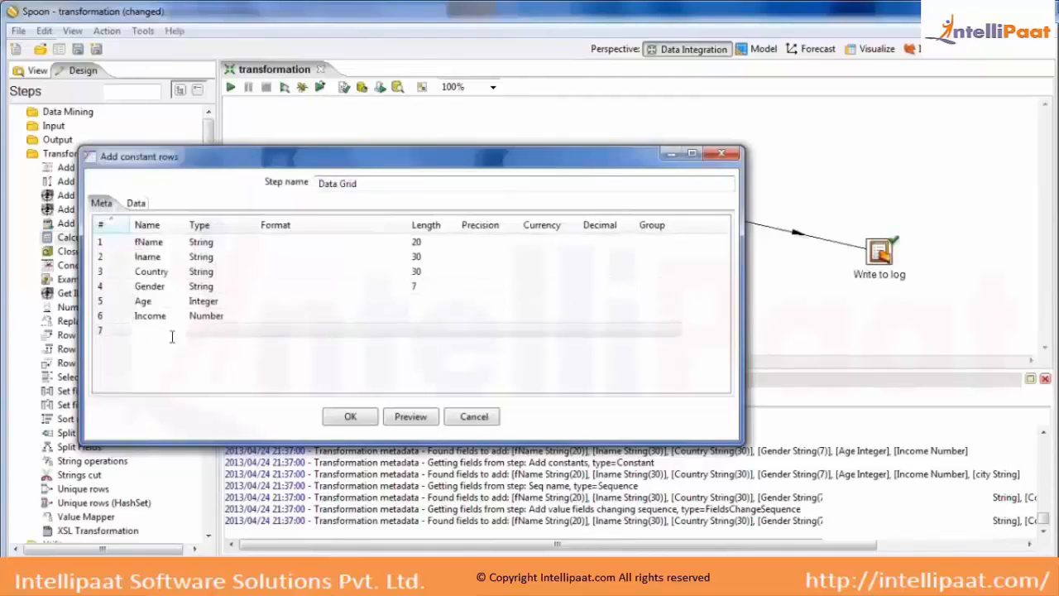
pyautogui.click(226, 335)
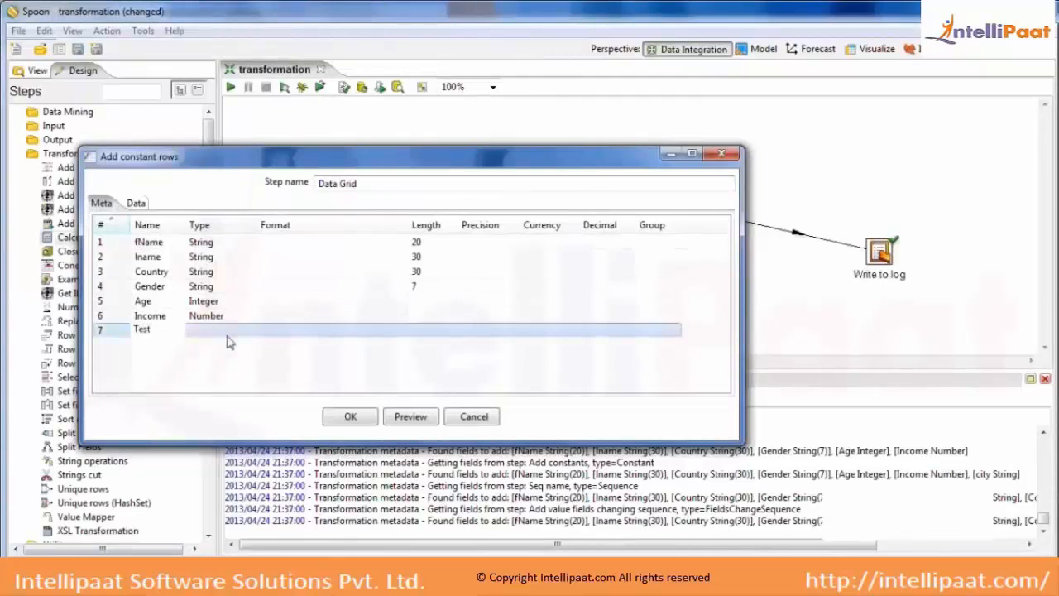
pyautogui.click(248, 331)
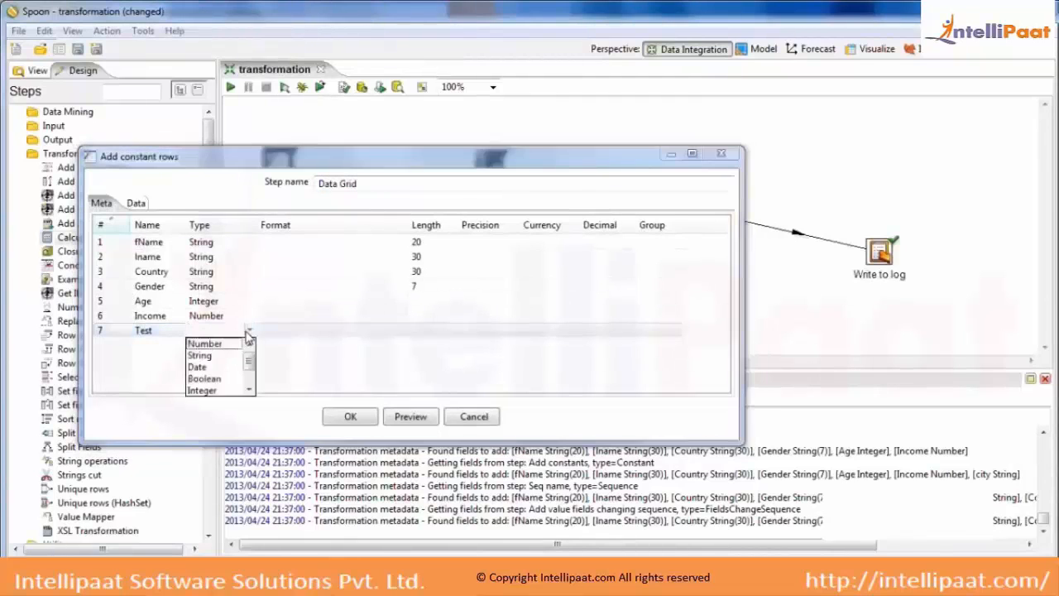
pyautogui.click(207, 389)
pyautogui.click(120, 334)
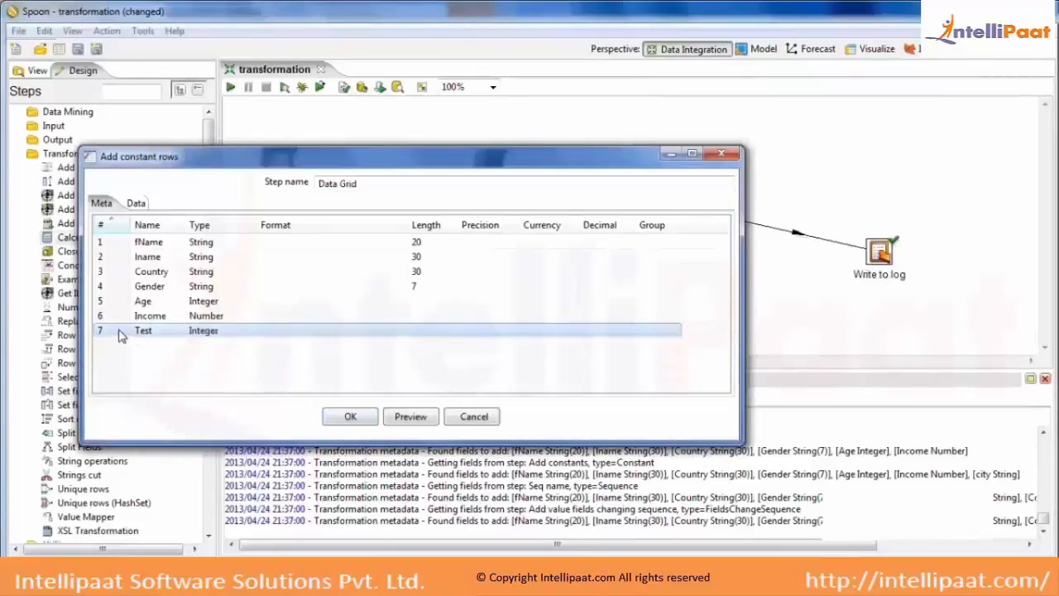
pyautogui.press('Delete')
pyautogui.click(368, 420)
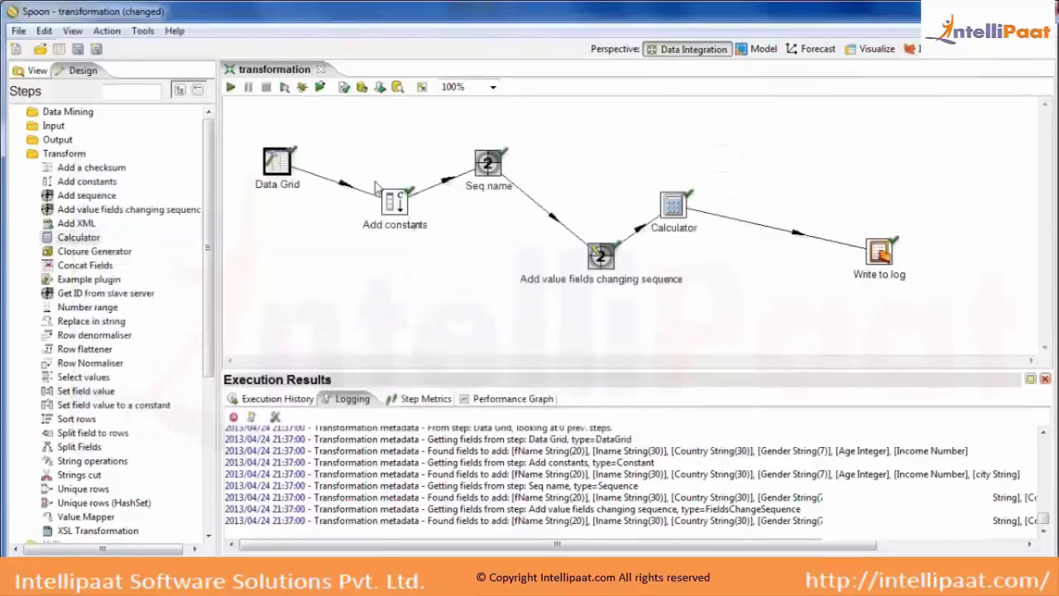
# Add two constants named test and test2 below city in the Add constants step
pyautogui.doubleClick(382, 198)
pyautogui.click(280, 400)
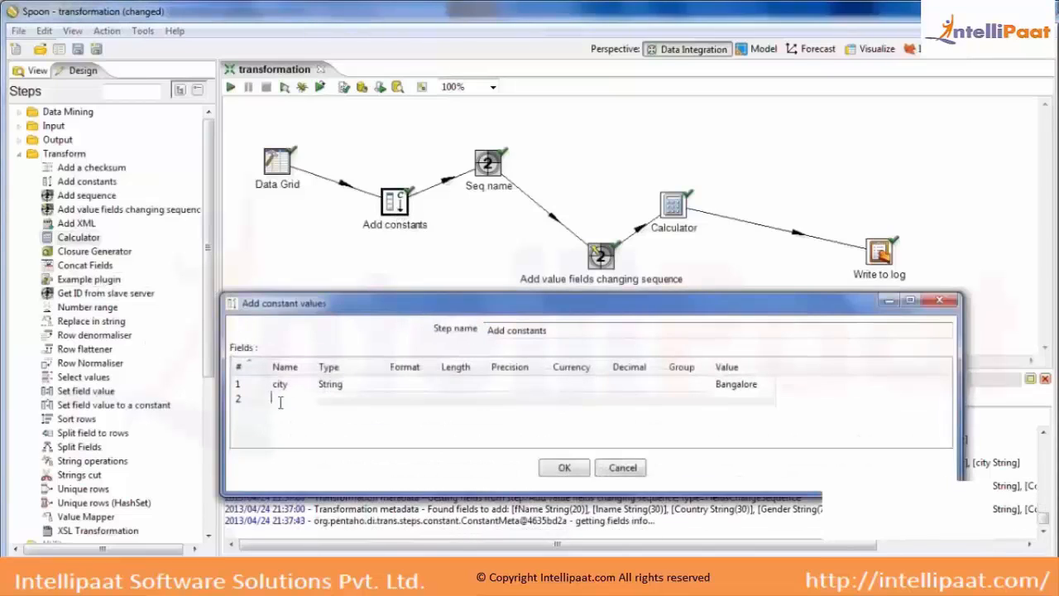
pyautogui.write('test')
pyautogui.click(298, 418)
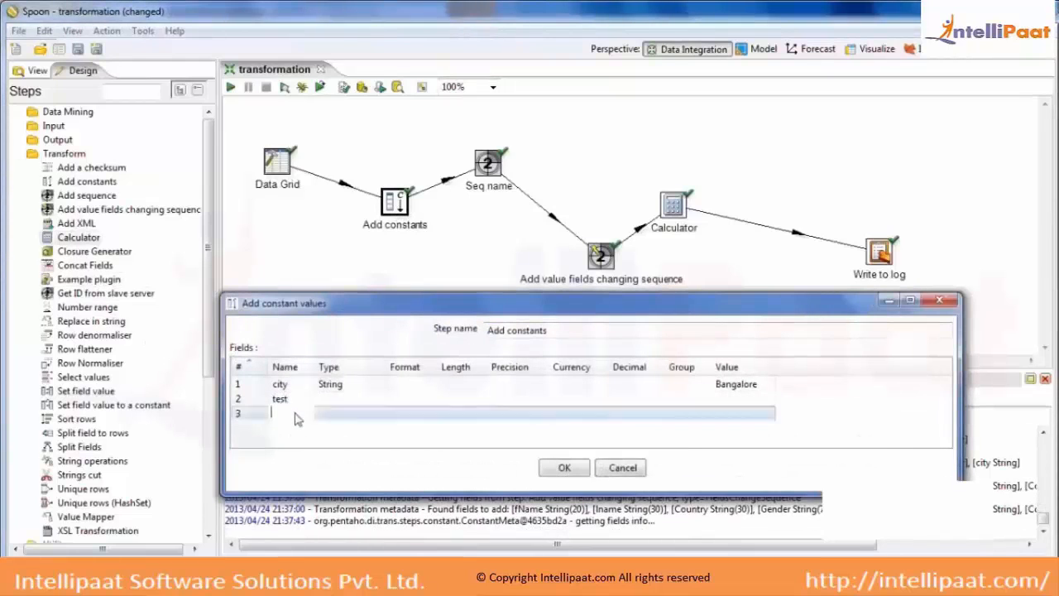
pyautogui.click(356, 415)
# Set the type of the test and test2 constants to Integer
pyautogui.click(380, 400)
pyautogui.click(379, 401)
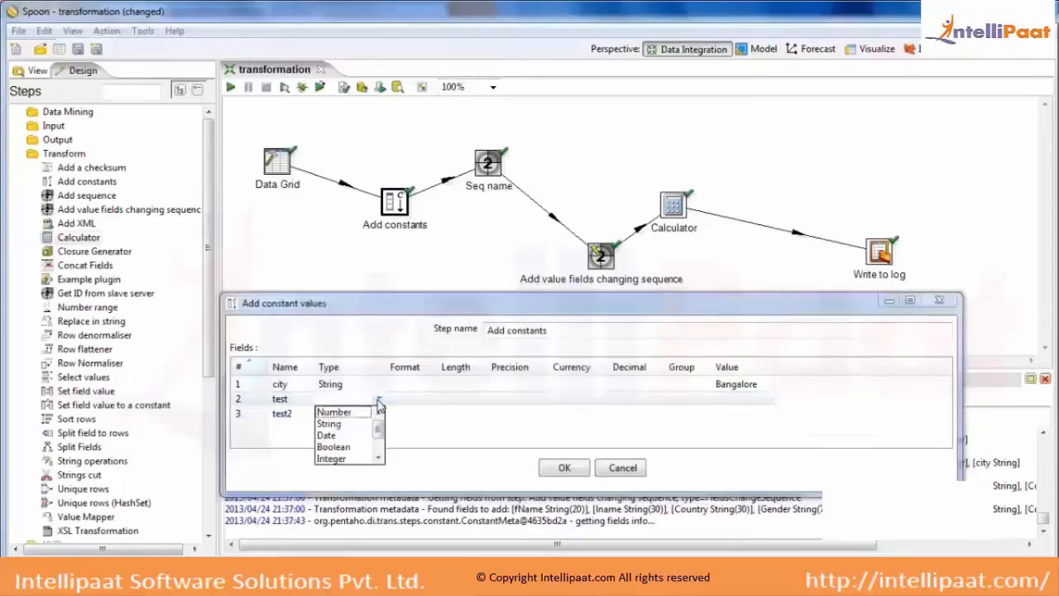
pyautogui.click(331, 457)
pyautogui.click(330, 413)
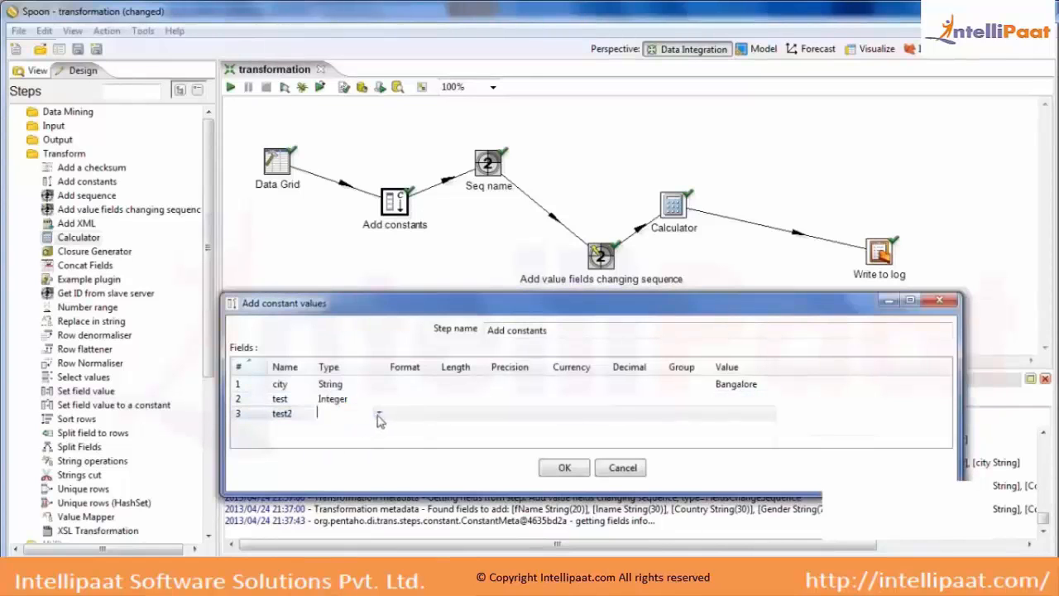
pyautogui.click(379, 413)
pyautogui.click(339, 475)
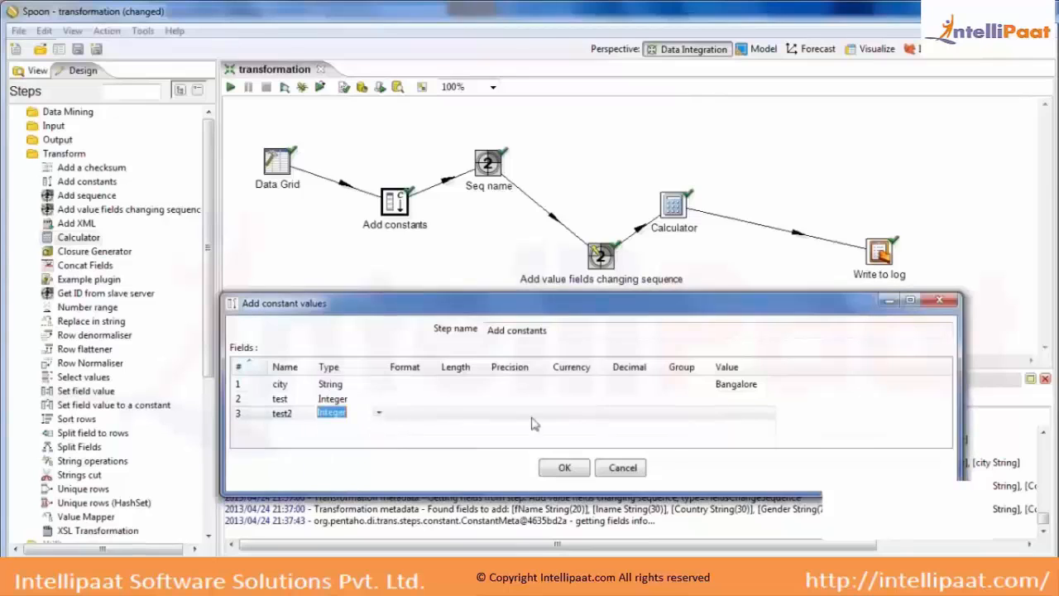
# Give test the value 100 and test2 the value 200, and apply the Add constants settings
pyautogui.click(740, 398)
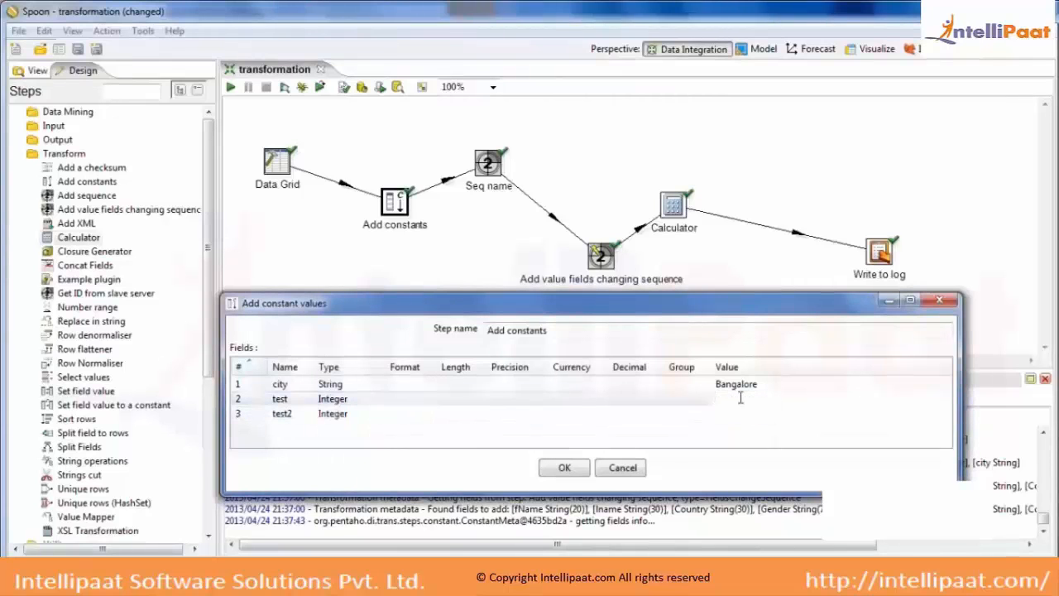
pyautogui.press('Return')
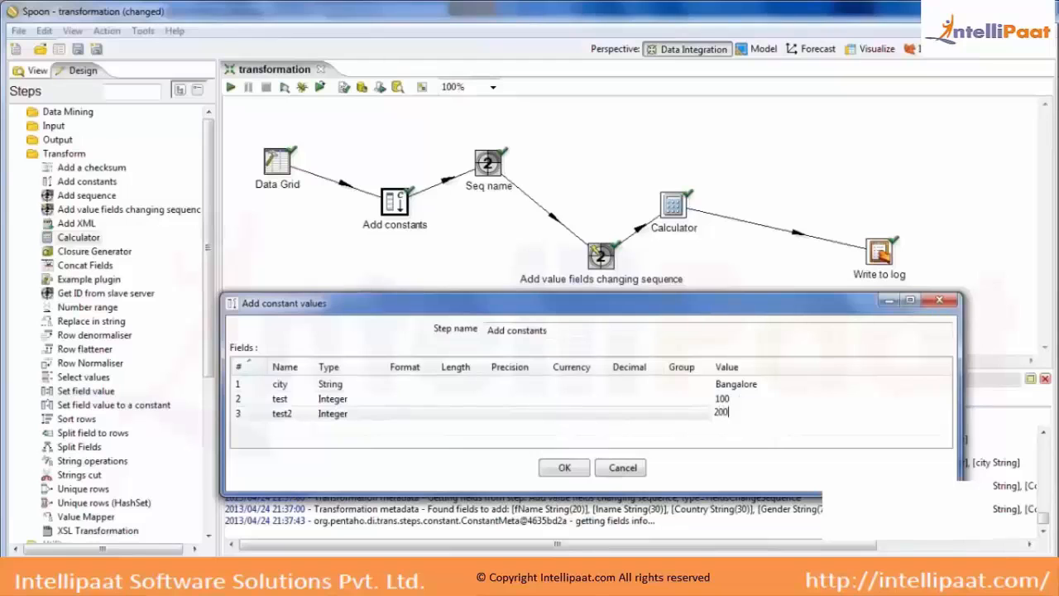
pyautogui.click(549, 471)
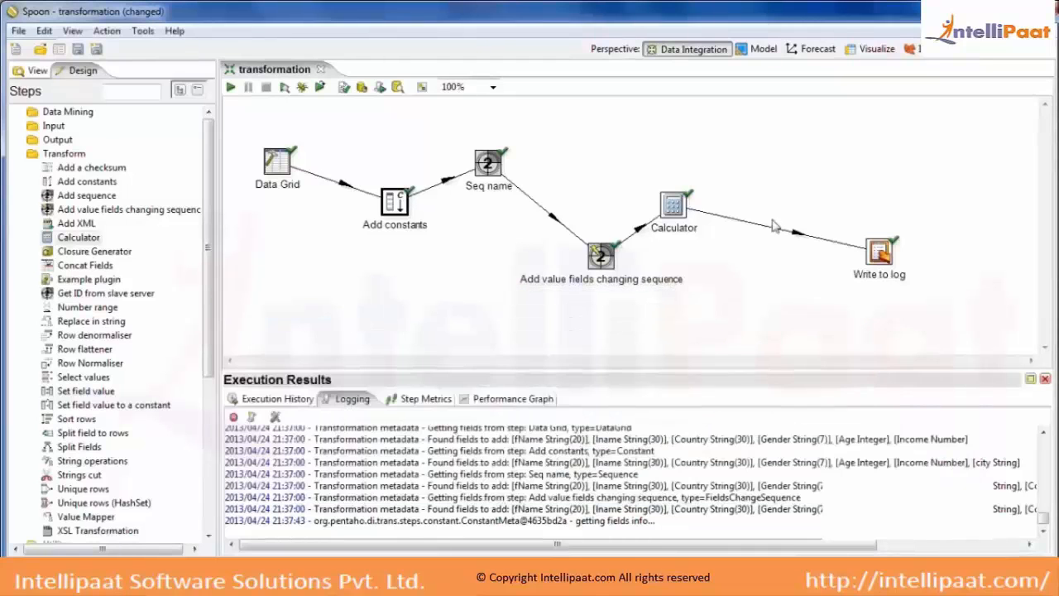
# Set Field C of the Addition field to test in the Calculator step
pyautogui.doubleClick(673, 204)
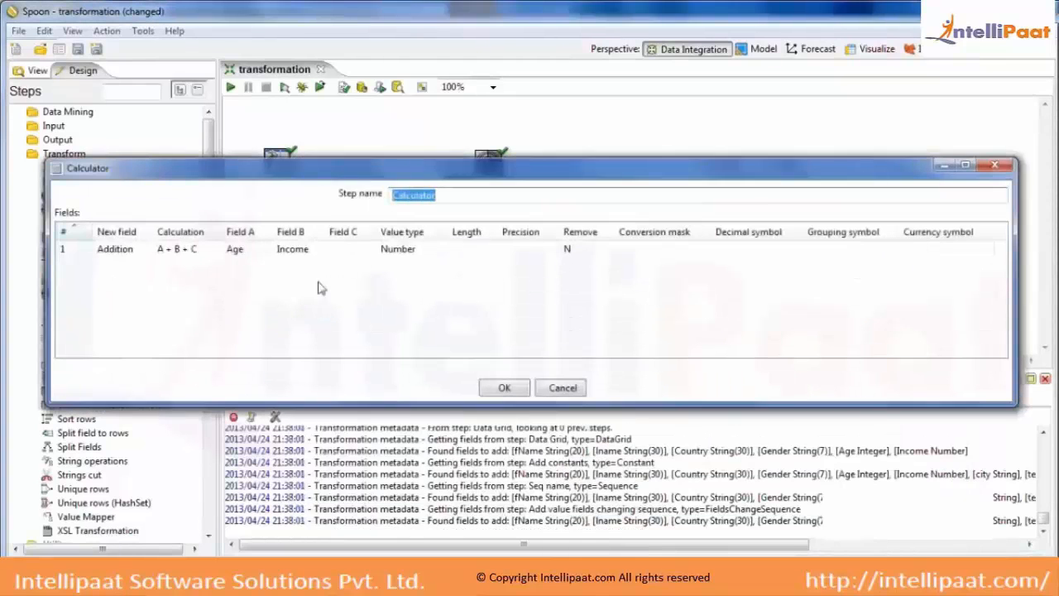
pyautogui.click(343, 248)
pyautogui.click(369, 248)
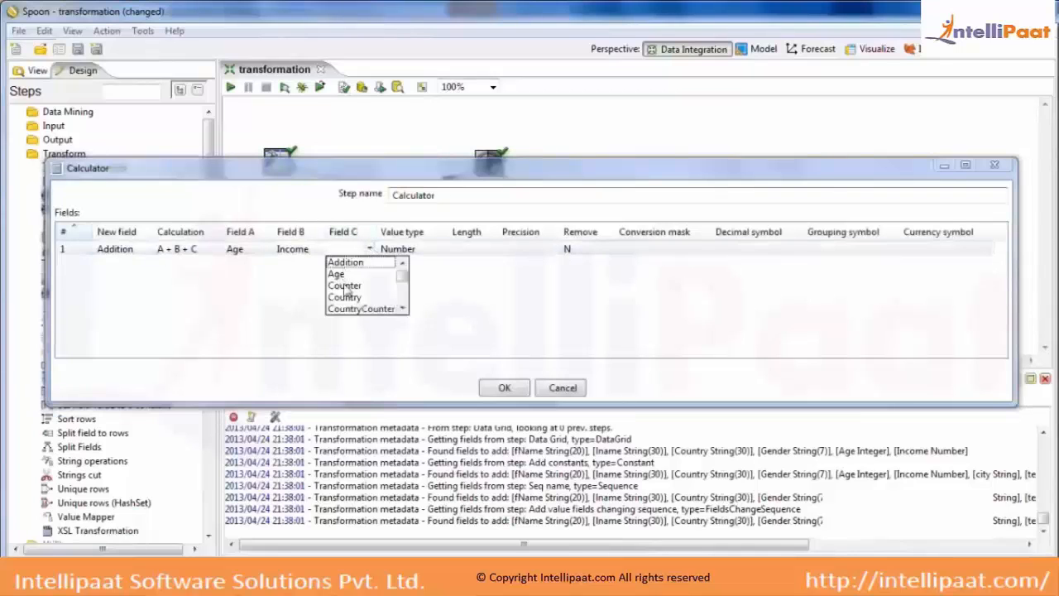
pyautogui.click(402, 309)
pyautogui.click(403, 309)
pyautogui.click(402, 309)
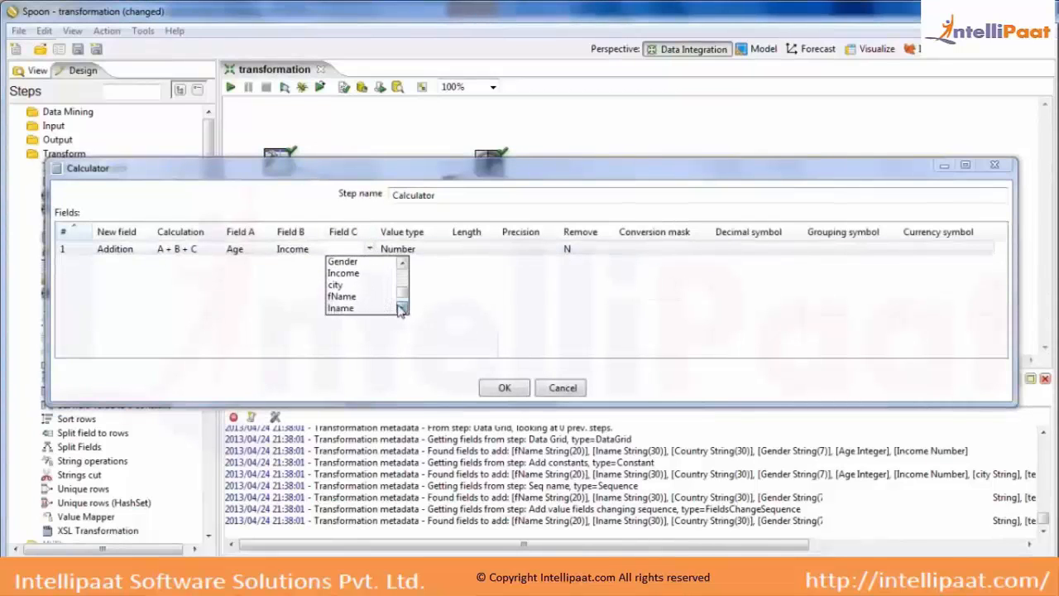
pyautogui.click(402, 309)
pyautogui.click(402, 309)
pyautogui.click(346, 298)
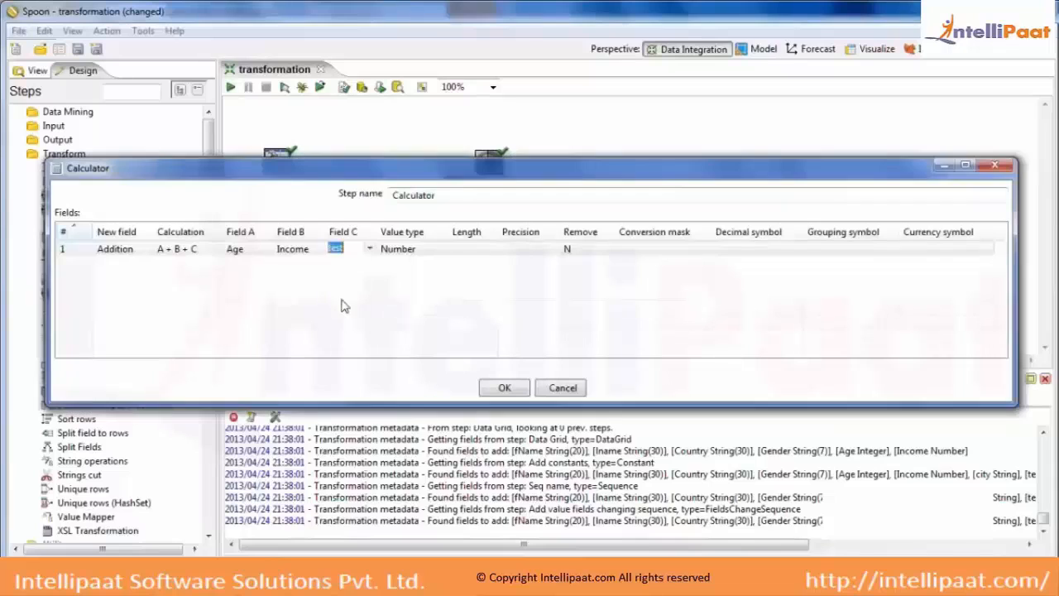
pyautogui.click(78, 252)
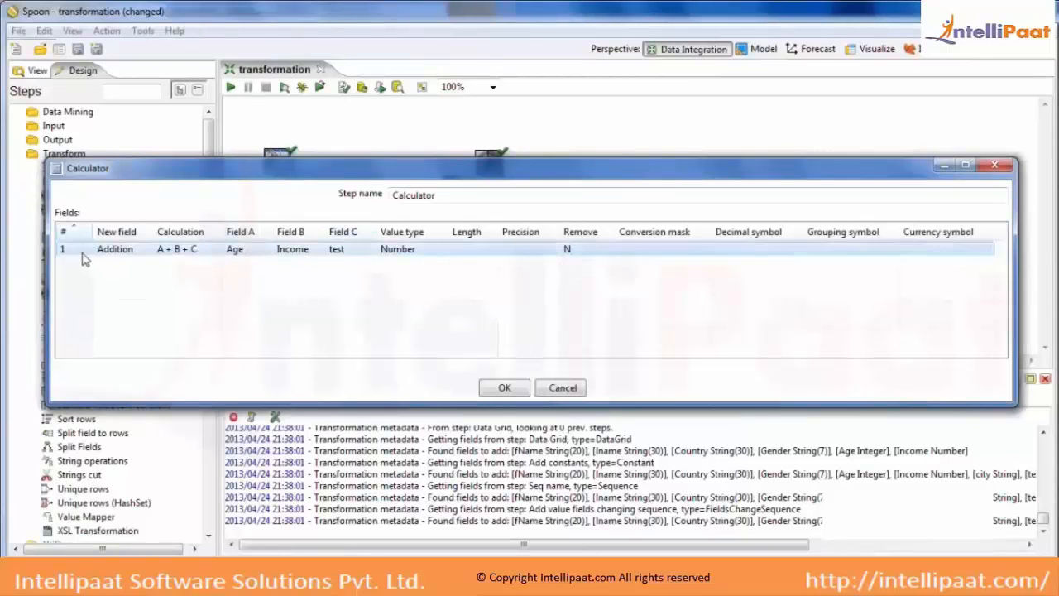
# Add a second Calculator field named calculation that uses the A + B calculation type
pyautogui.click(135, 264)
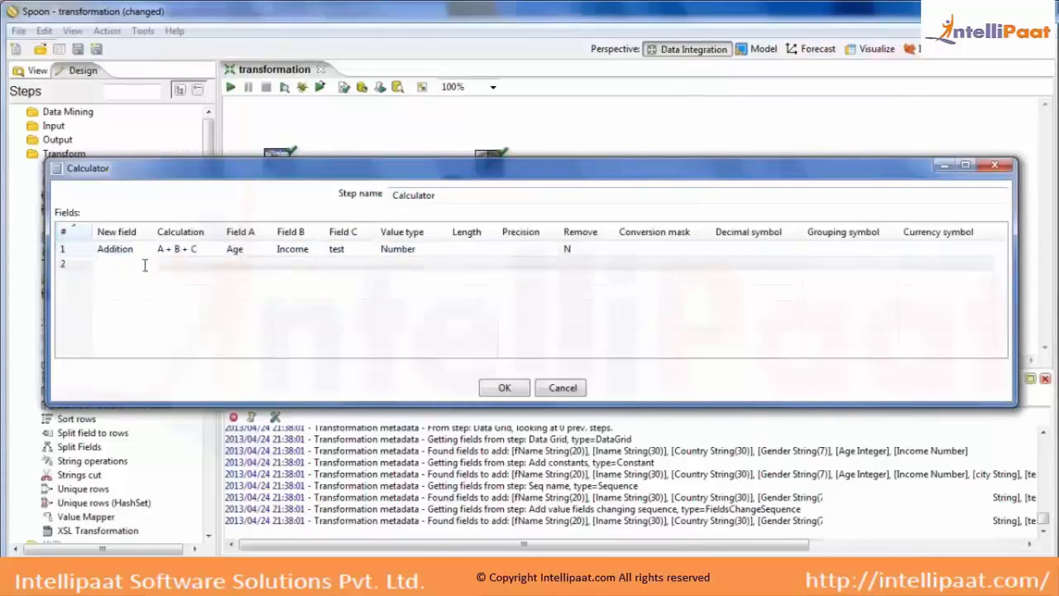
pyautogui.write('calculation')
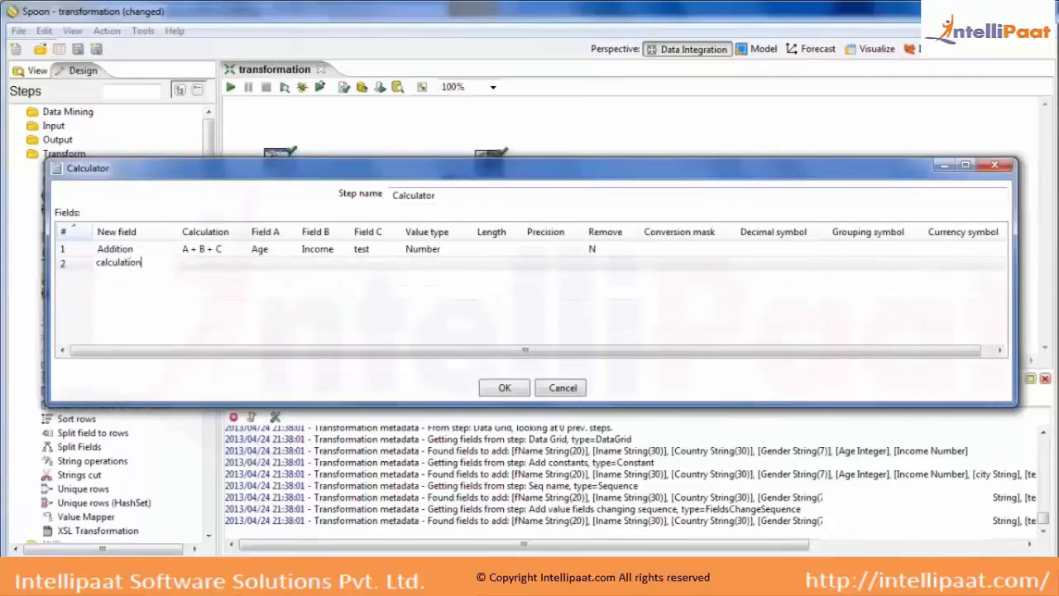
pyautogui.click(125, 248)
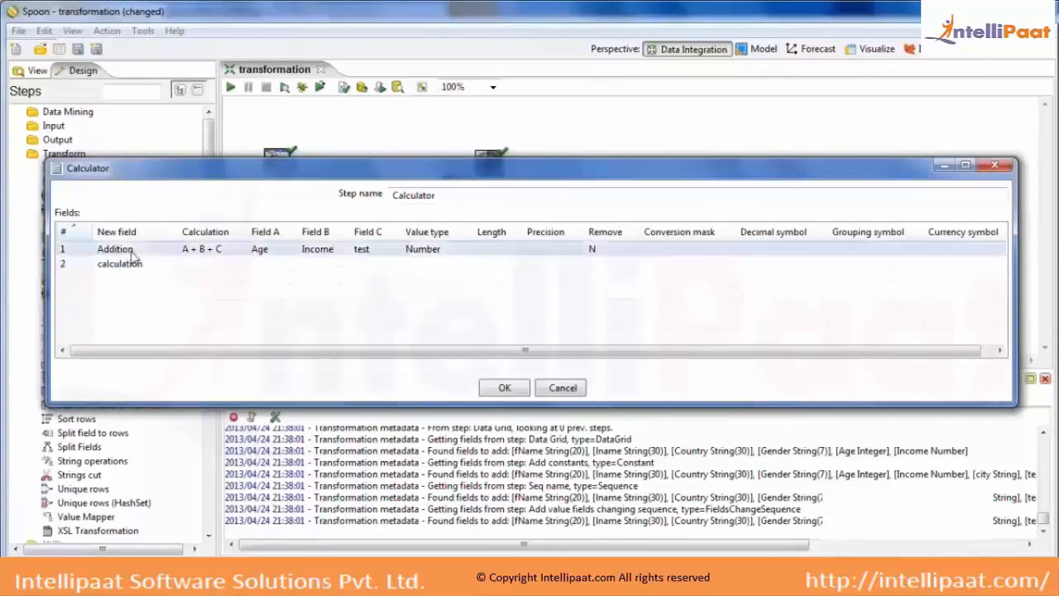
pyautogui.click(207, 264)
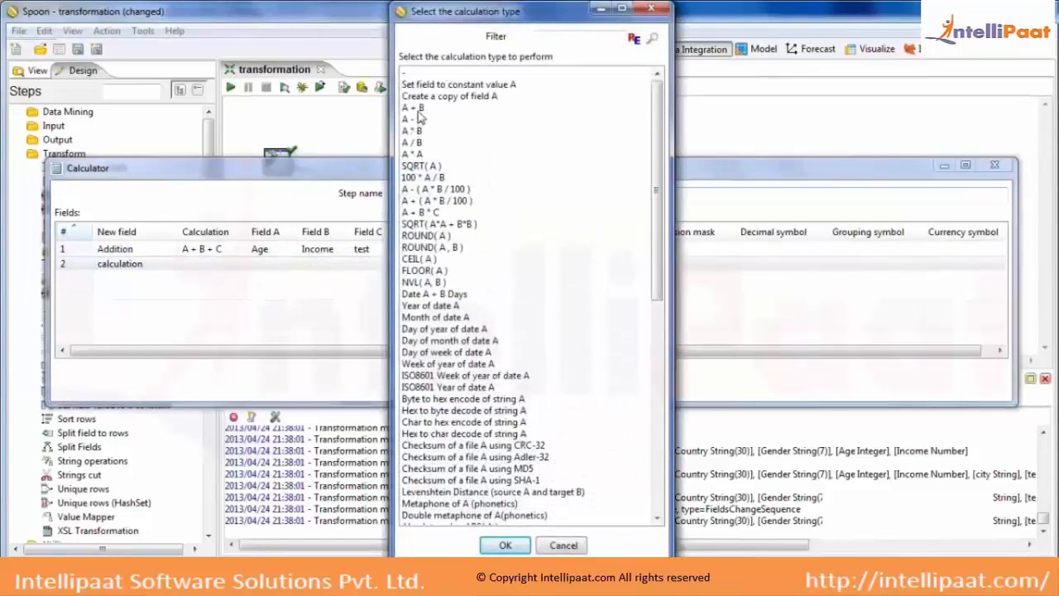
pyautogui.doubleClick(419, 109)
# Set Field A of the calculation field to Addition
pyautogui.click(274, 263)
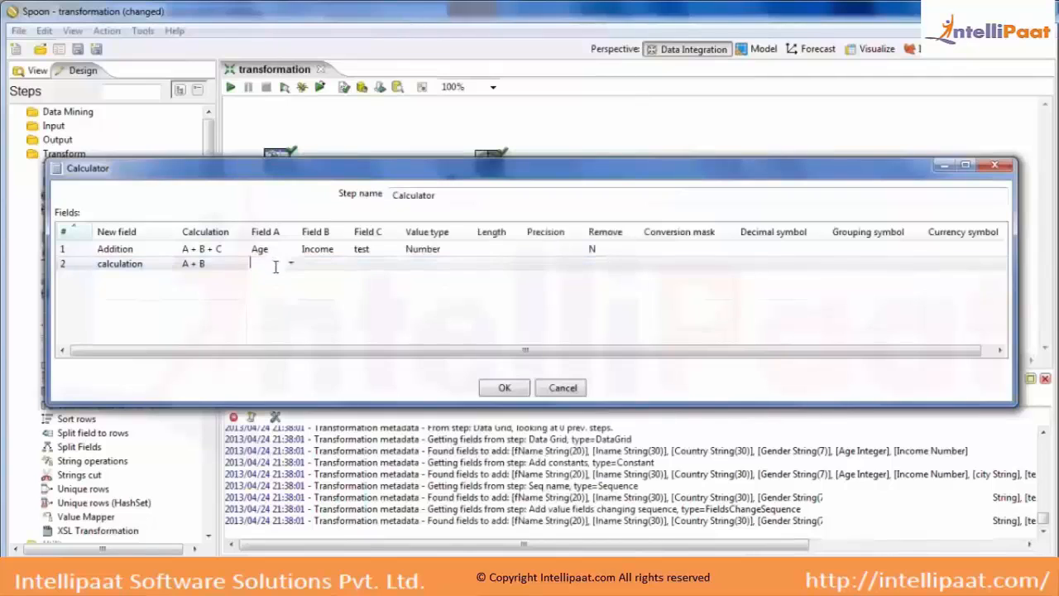
pyautogui.click(291, 264)
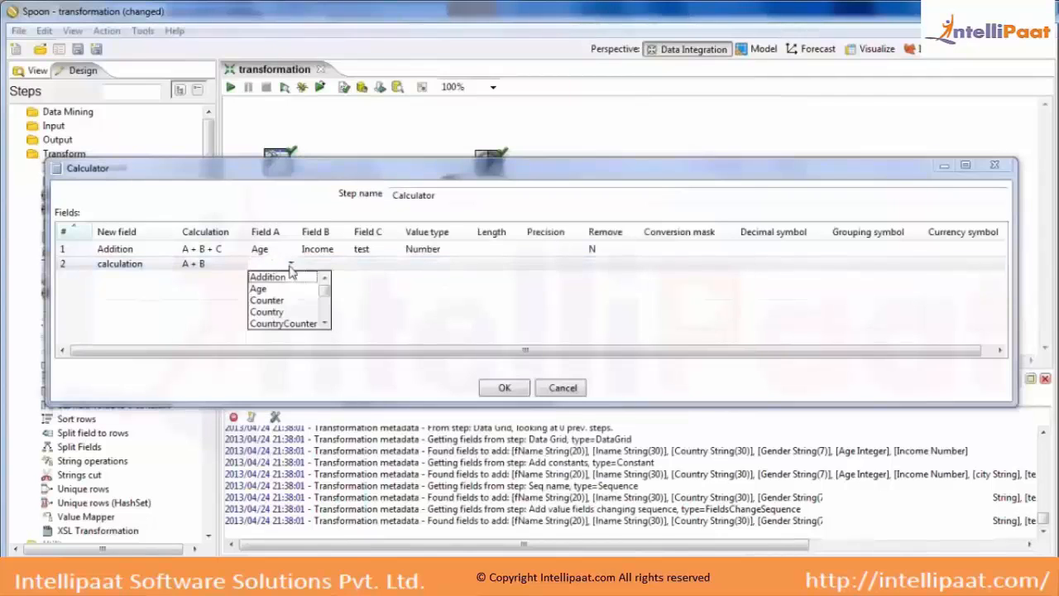
pyautogui.click(325, 322)
pyautogui.click(327, 321)
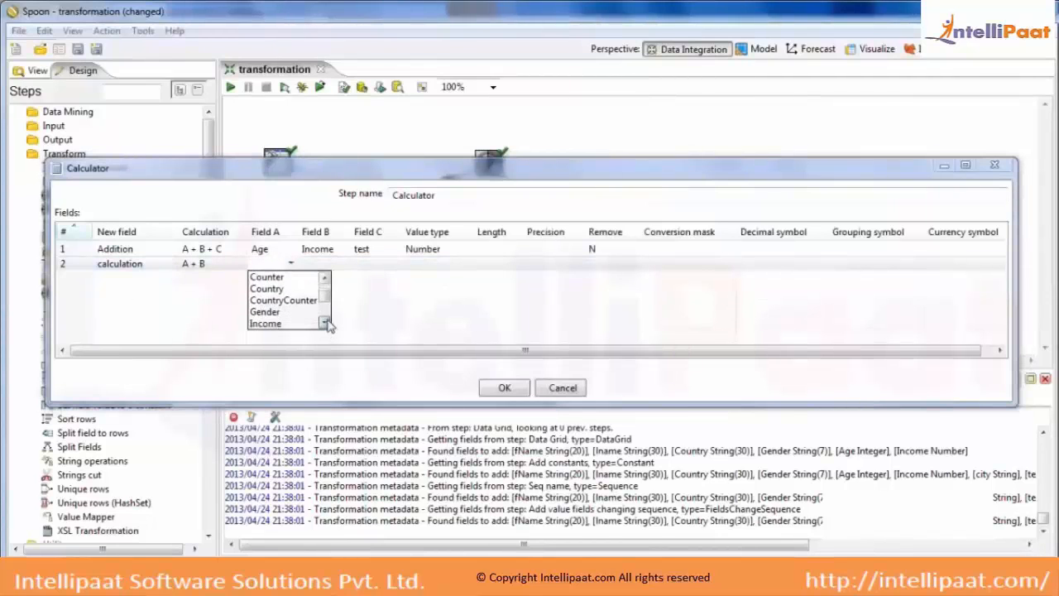
pyautogui.click(324, 281)
pyautogui.click(324, 280)
pyautogui.click(294, 279)
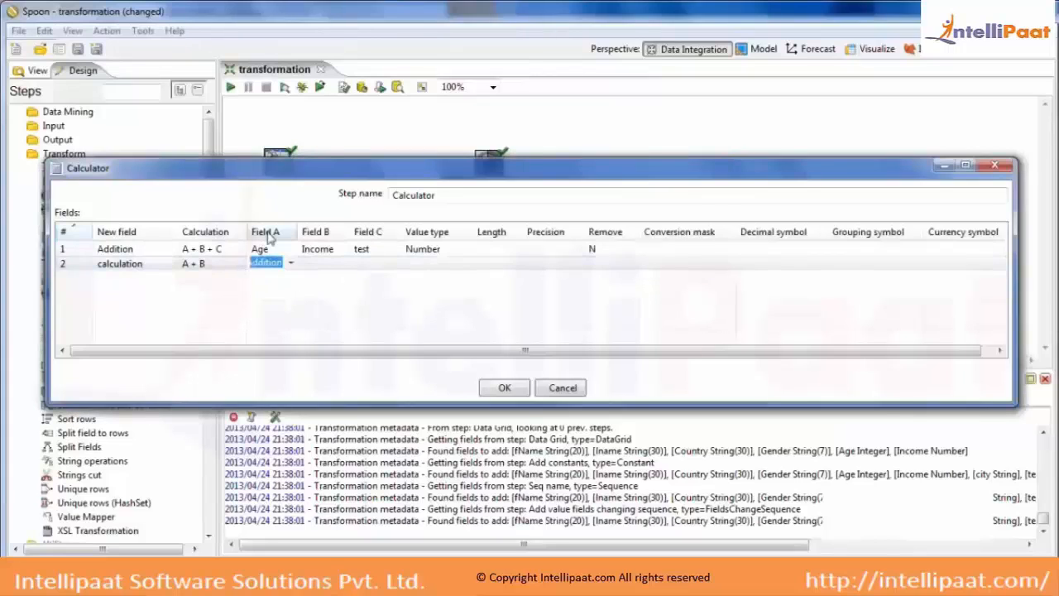
# Set Field B of the calculation field to test2
pyautogui.click(323, 265)
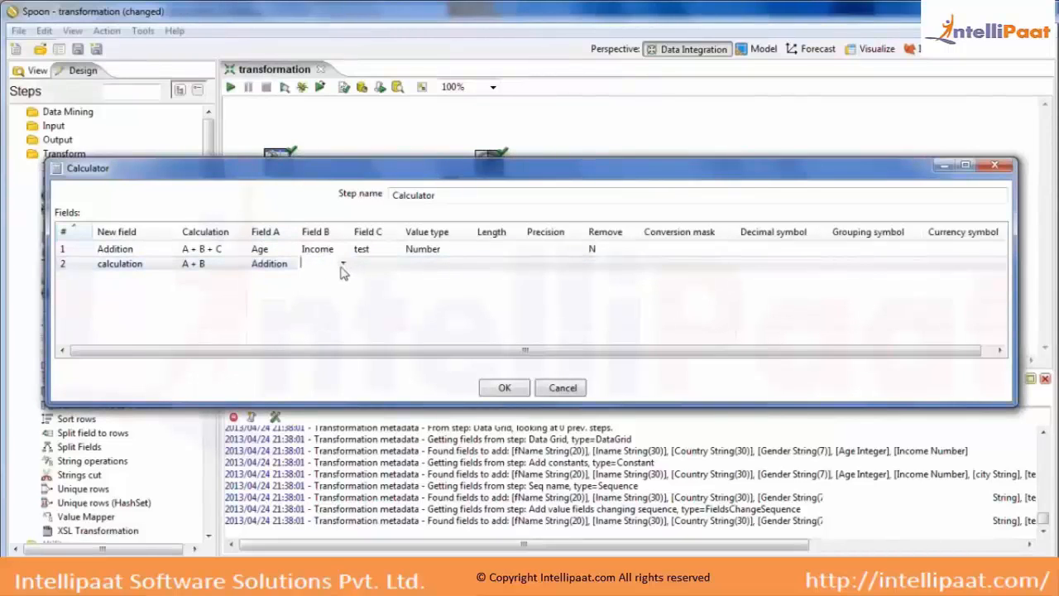
pyautogui.click(342, 264)
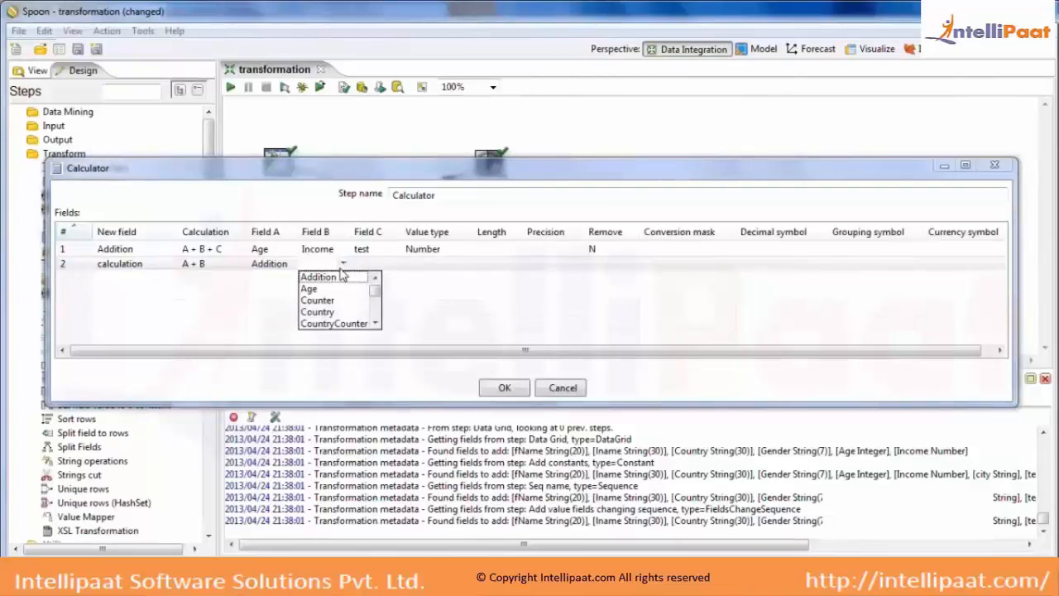
pyautogui.click(376, 322)
pyautogui.click(375, 322)
pyautogui.click(376, 321)
pyautogui.click(376, 322)
pyautogui.click(375, 321)
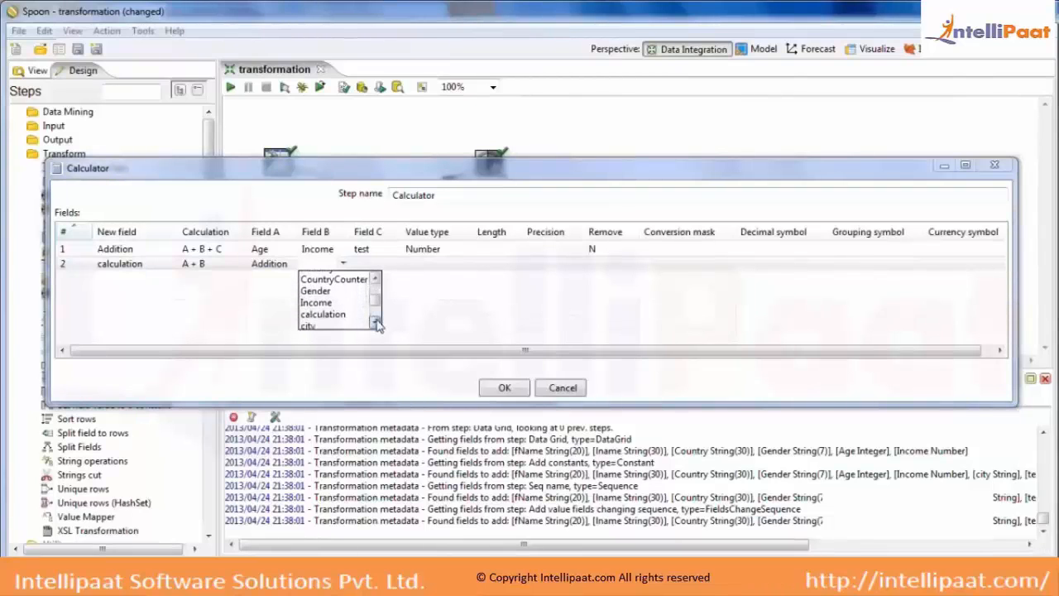
pyautogui.click(375, 322)
pyautogui.click(375, 322)
pyautogui.click(376, 322)
pyautogui.click(375, 322)
pyautogui.click(329, 326)
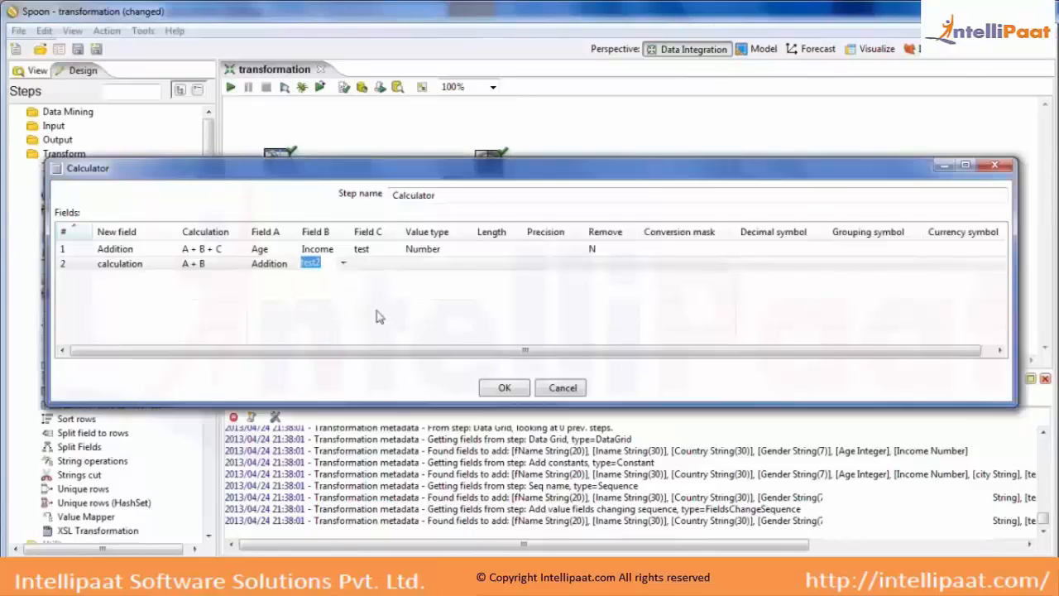
# Set the calculation field's value type to Number and apply the Calculator settings
pyautogui.click(427, 263)
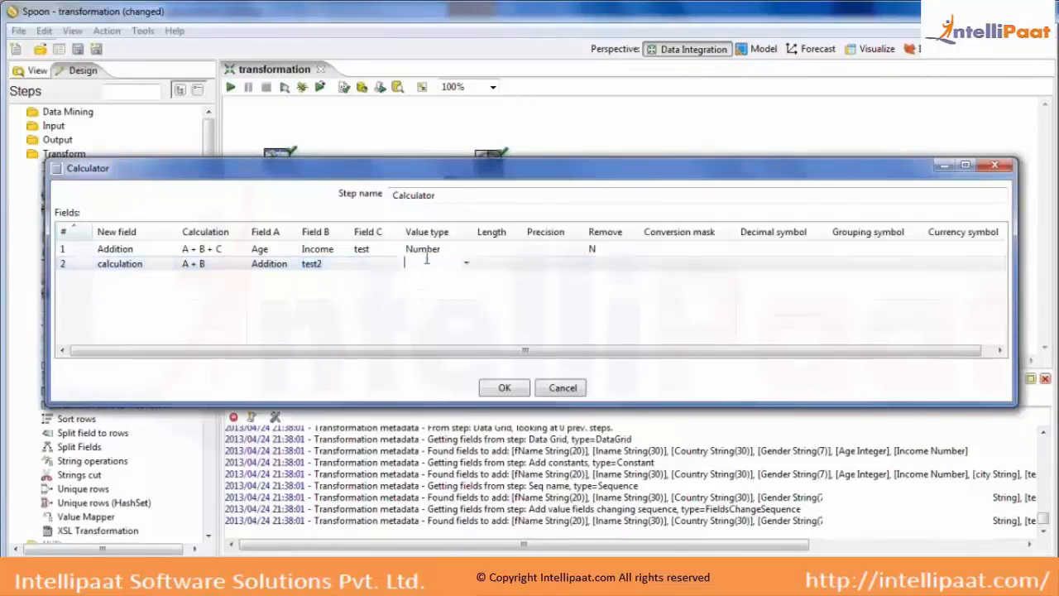
pyautogui.click(465, 263)
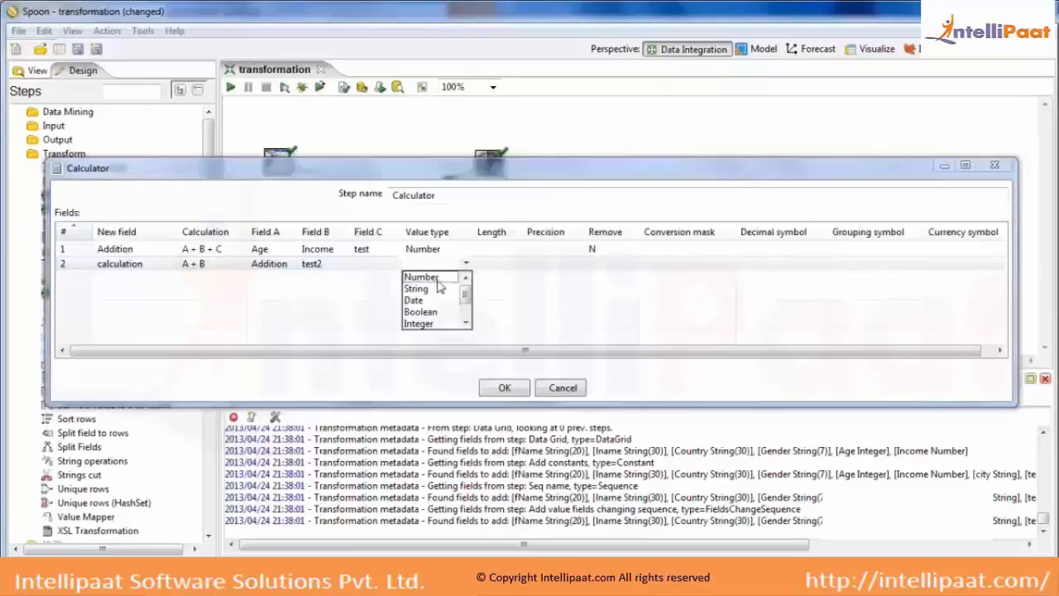
pyautogui.click(438, 279)
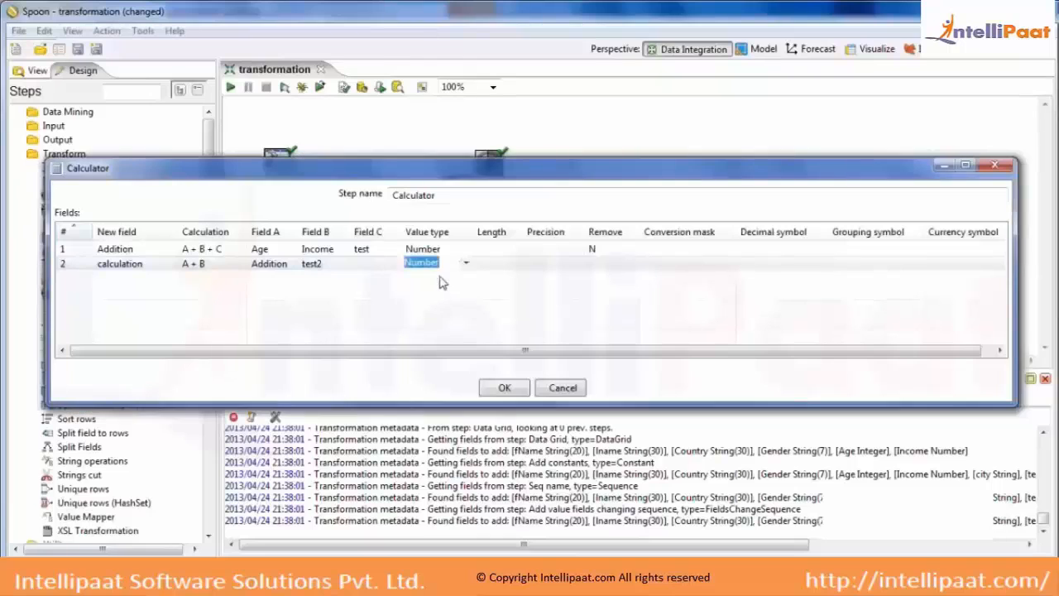
pyautogui.click(504, 388)
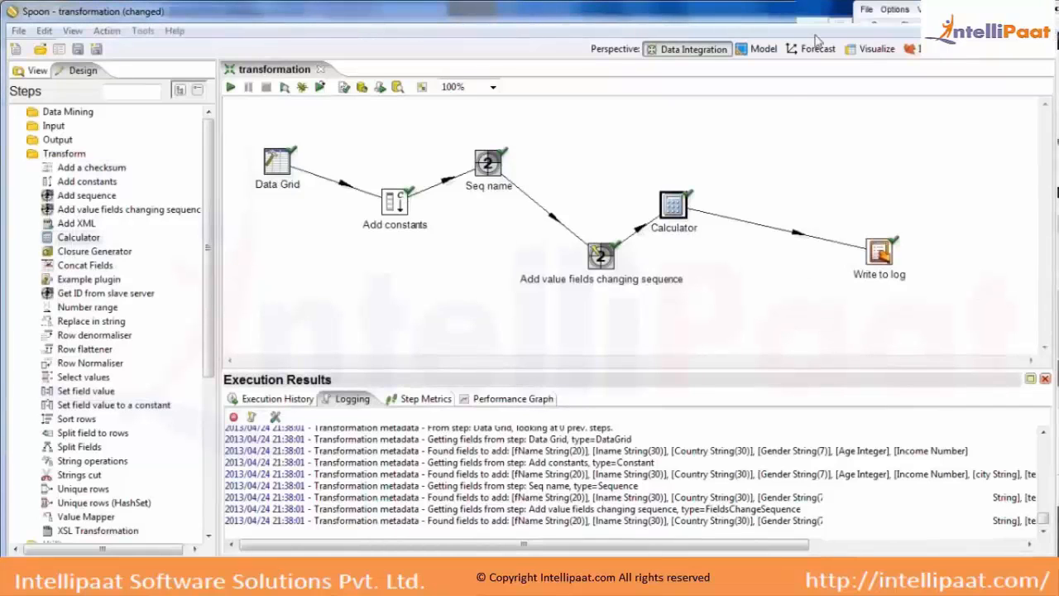
# Reopen the Calculator step, view the A+B+C+D note in Notepad without closing it, and return to Spoon
pyautogui.doubleClick(674, 216)
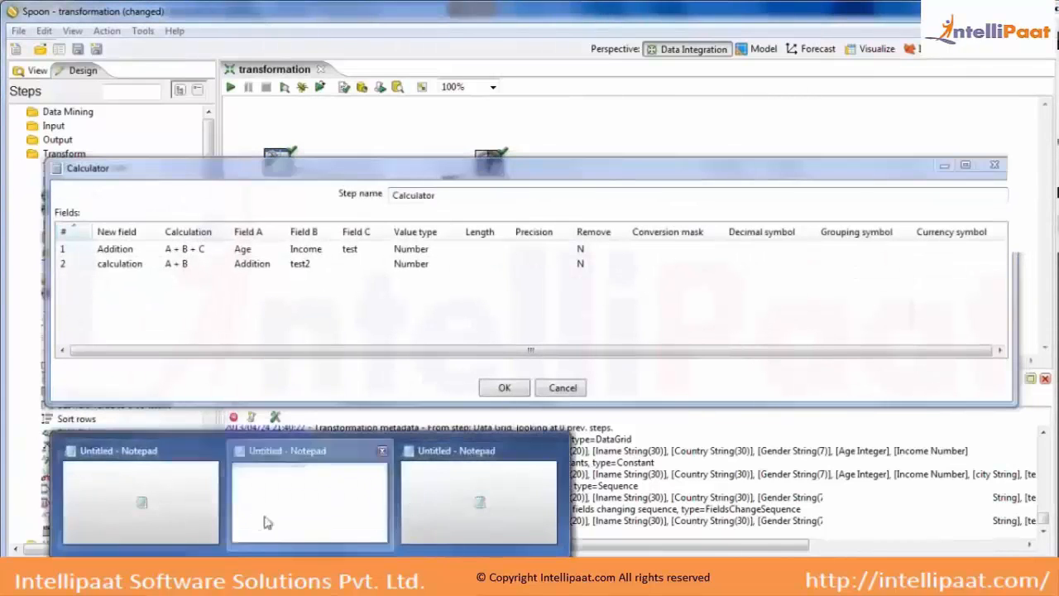
pyautogui.click(265, 521)
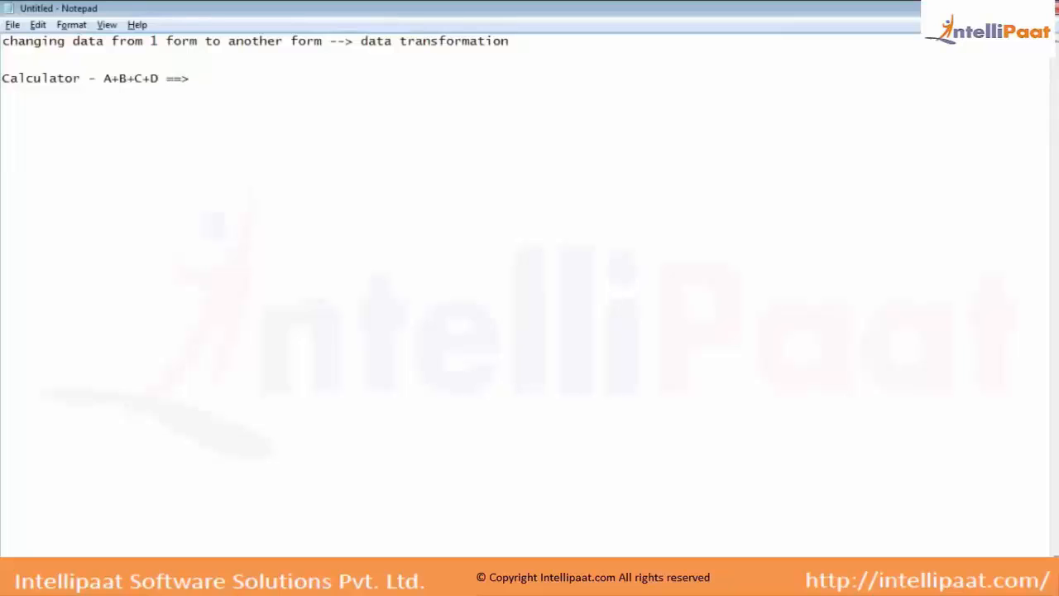
pyautogui.press('alt')
pyautogui.press('f')
pyautogui.press('x')
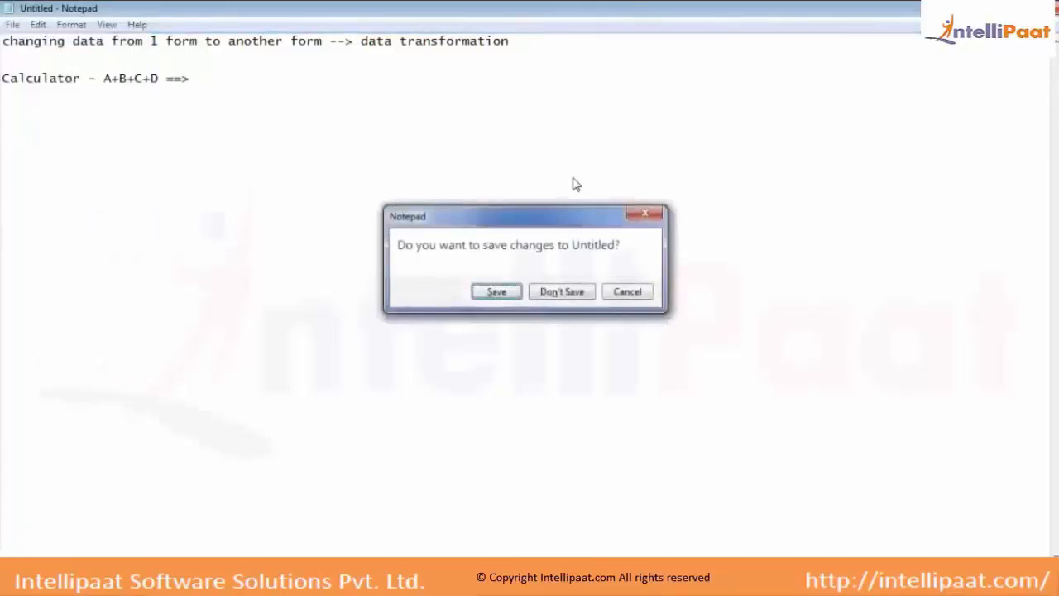
pyautogui.press('Escape')
pyautogui.hotkey('alt', 'Tab')
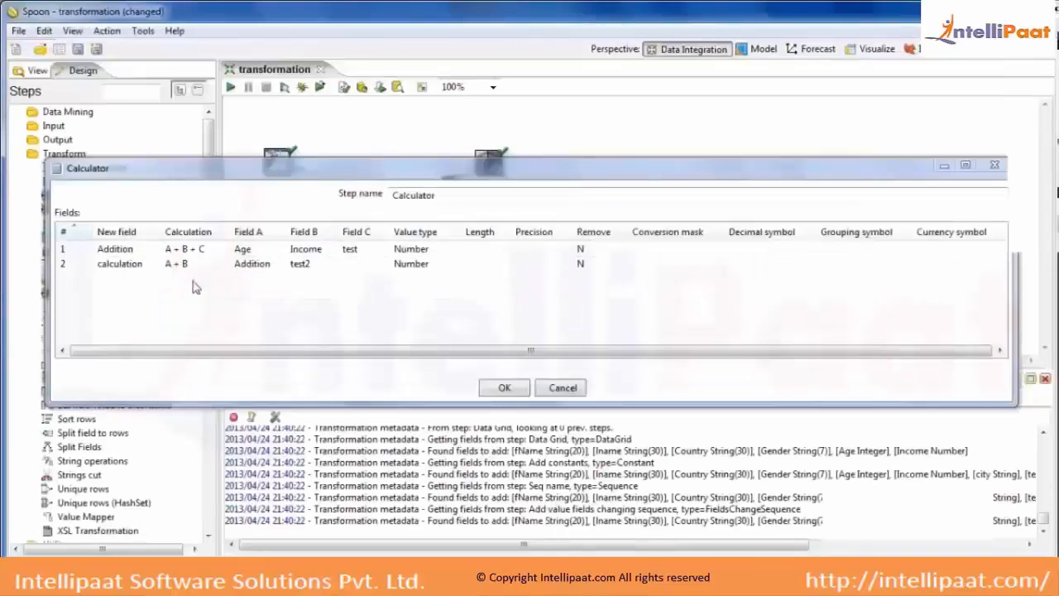
# Examine the Addition and calculation rows in the Calculator step, including their source fields and Remove settings
pyautogui.click(124, 249)
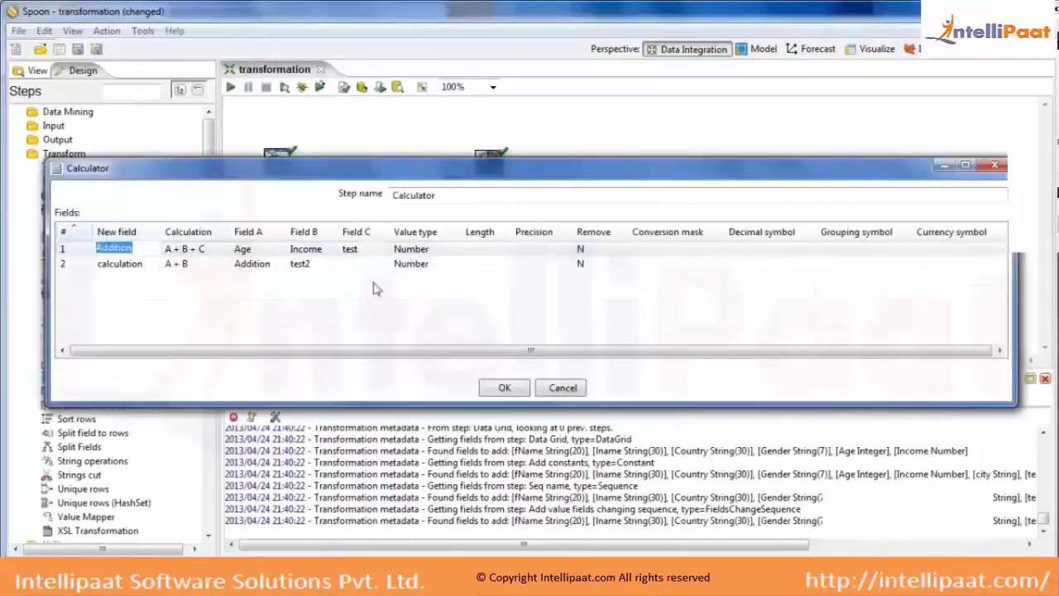
pyautogui.click(281, 264)
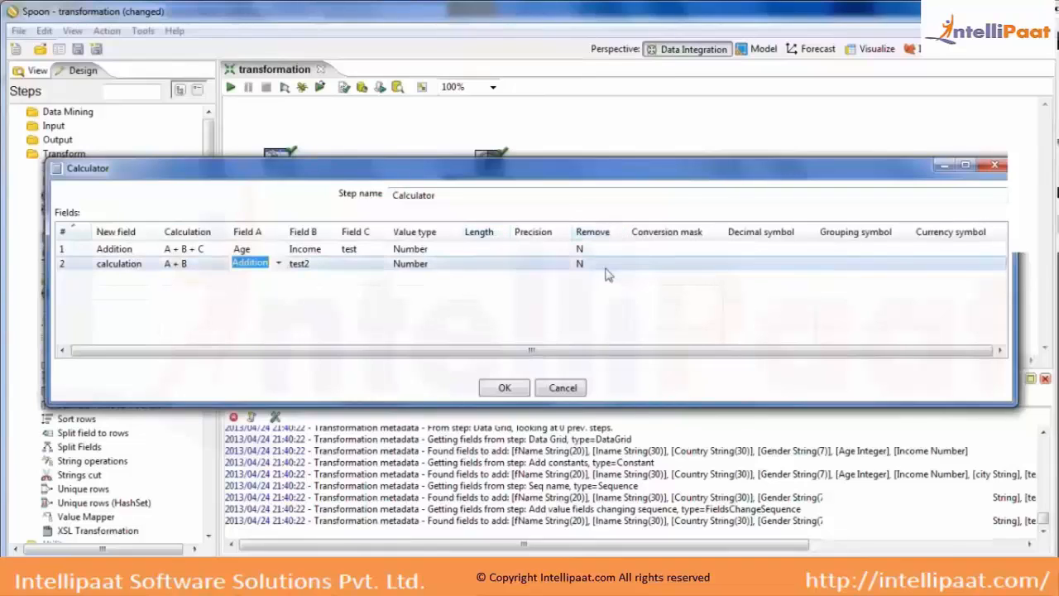
pyautogui.click(124, 250)
pyautogui.click(126, 263)
pyautogui.click(128, 252)
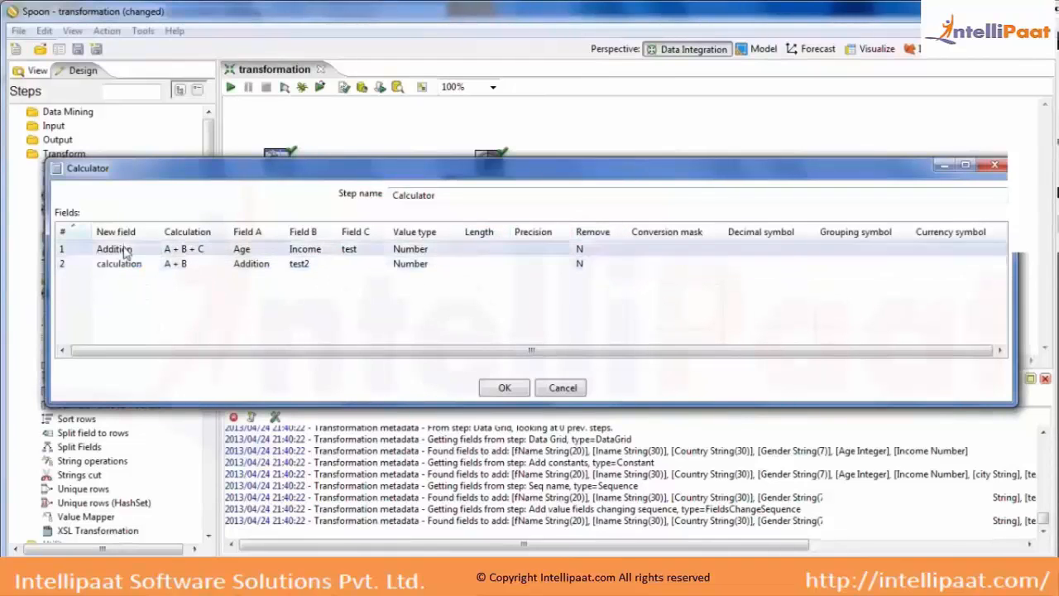
pyautogui.click(128, 265)
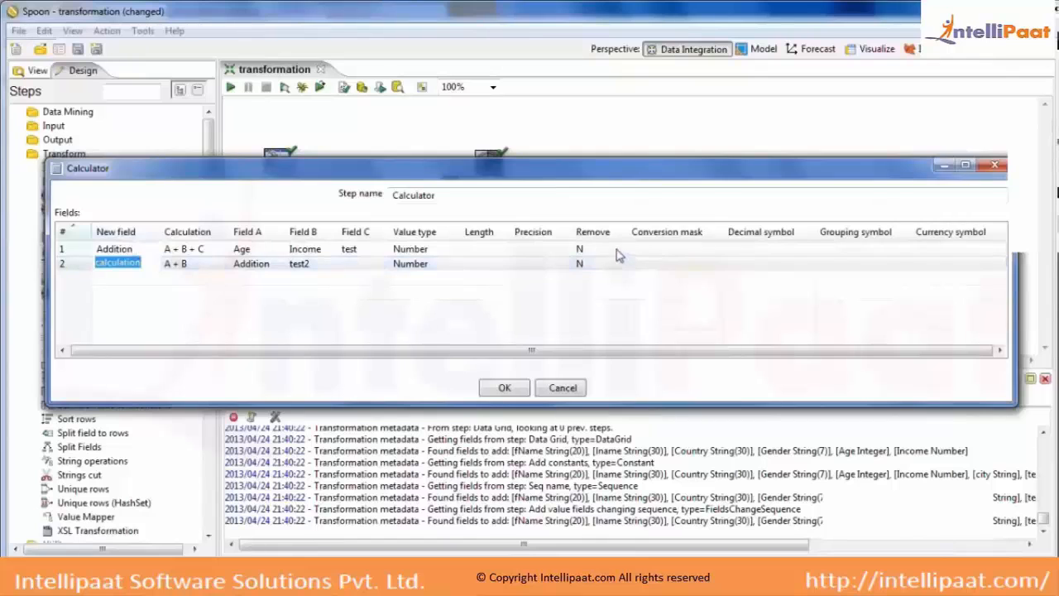
# Close the Calculator settings and replace the Write to log field list with all incoming fields, including Addition and calculation
pyautogui.click(506, 387)
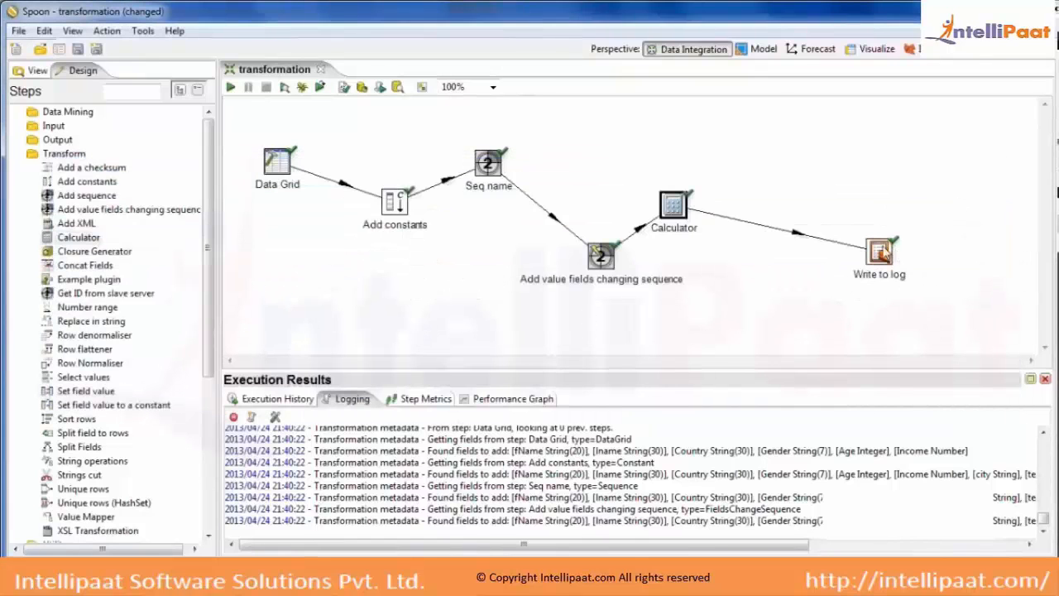
pyautogui.doubleClick(879, 250)
pyautogui.click(402, 544)
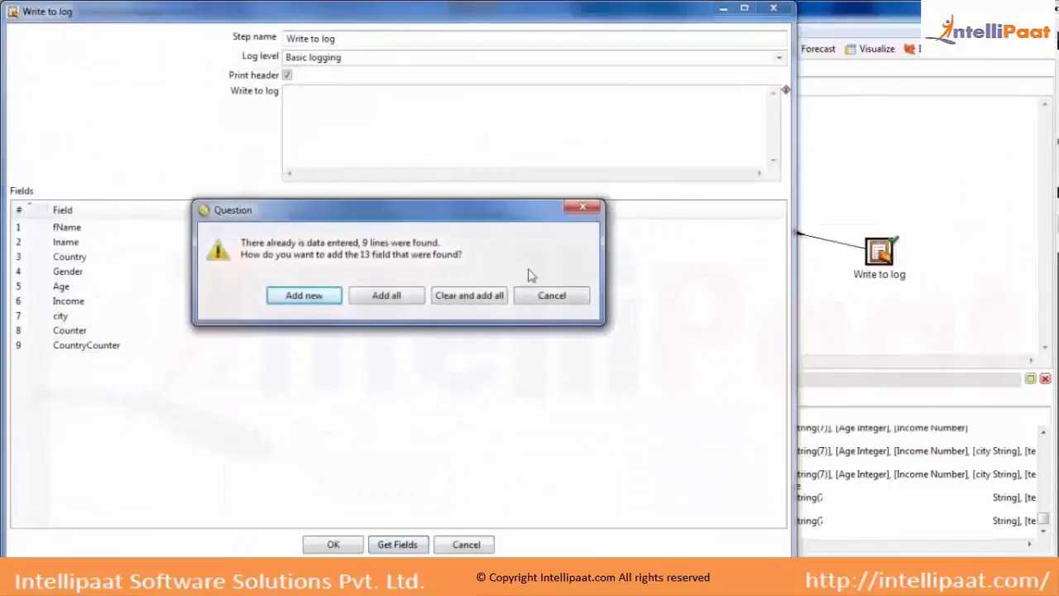
pyautogui.click(488, 297)
pyautogui.click(39, 390)
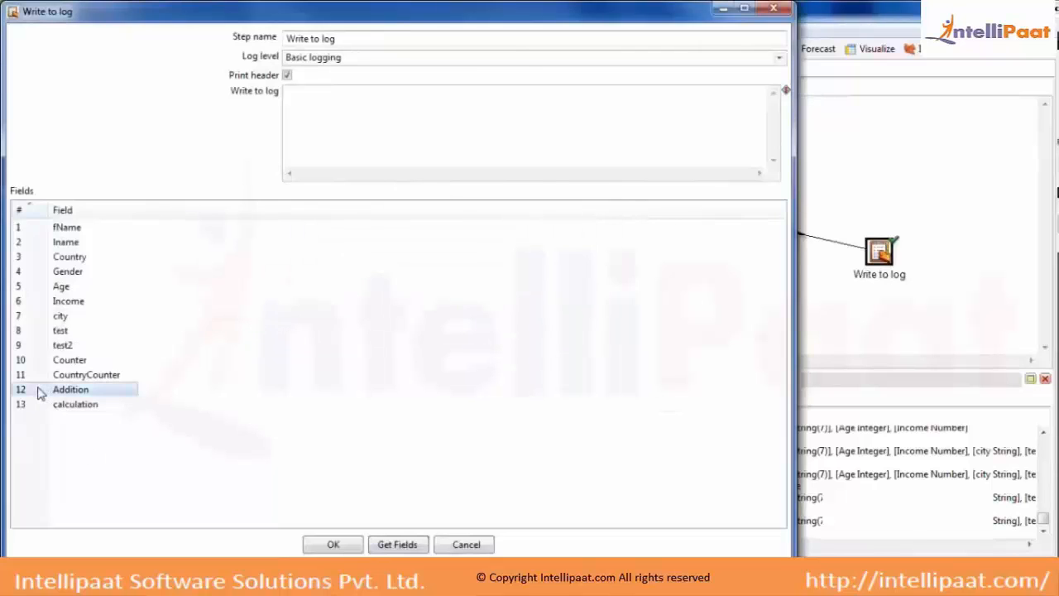
pyautogui.click(37, 405)
pyautogui.click(333, 544)
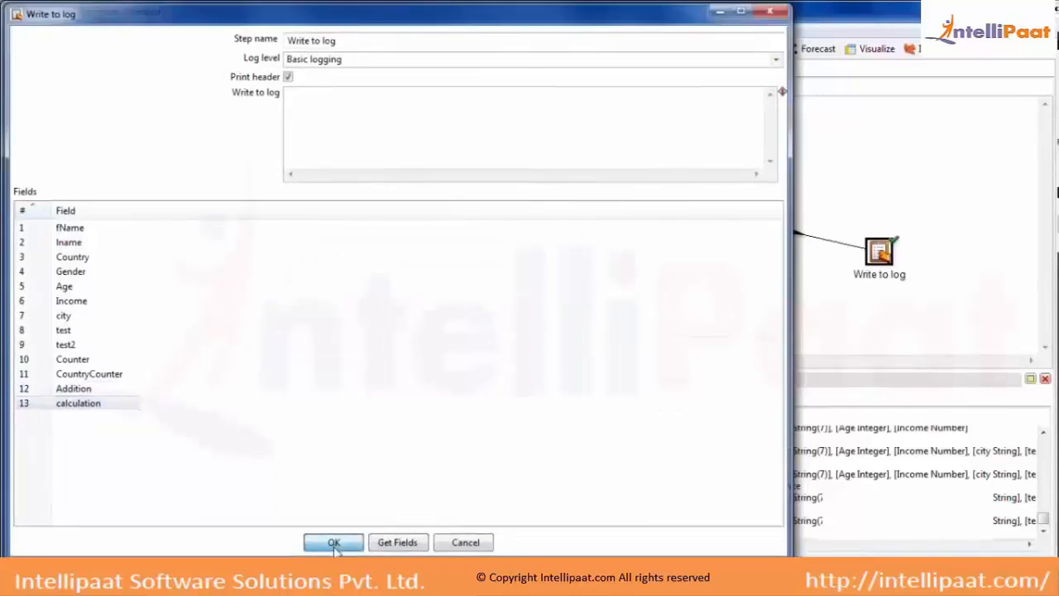
# Set Remove to Y for the Addition field in the Calculator step and apply the settings
pyautogui.doubleClick(682, 197)
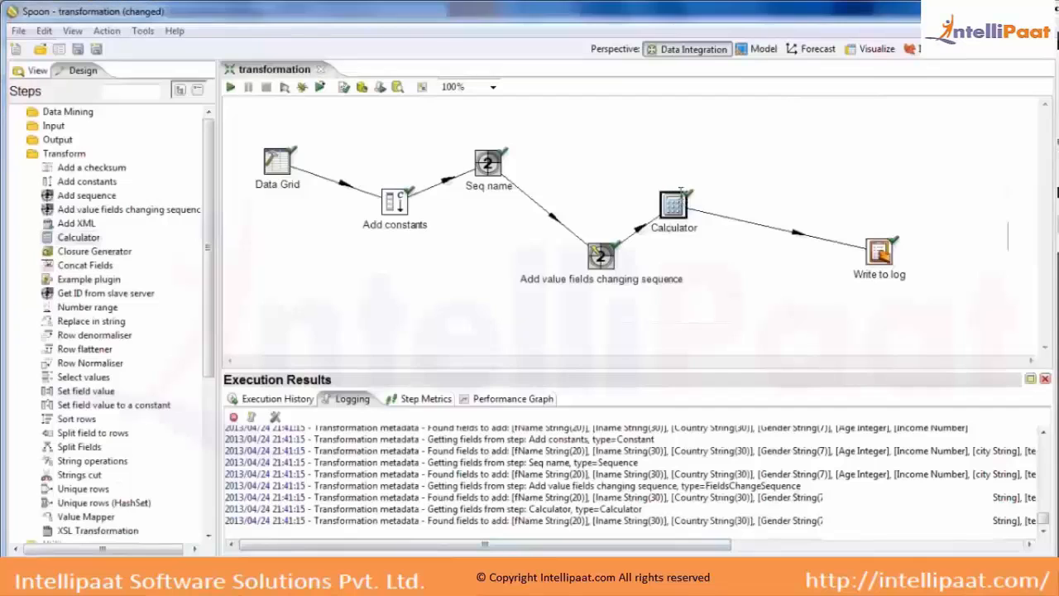
pyautogui.click(73, 253)
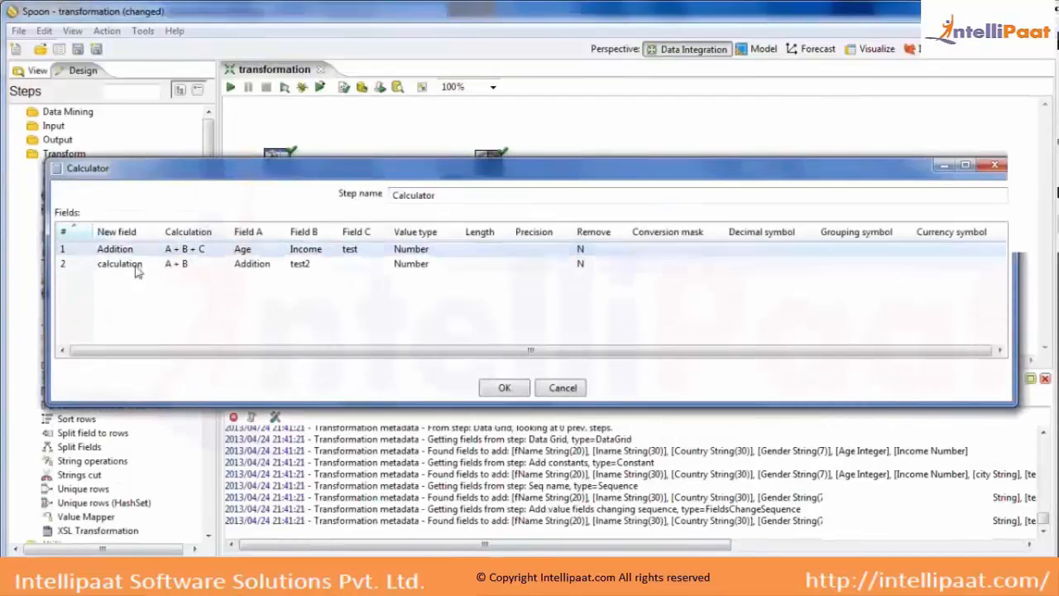
pyautogui.click(616, 251)
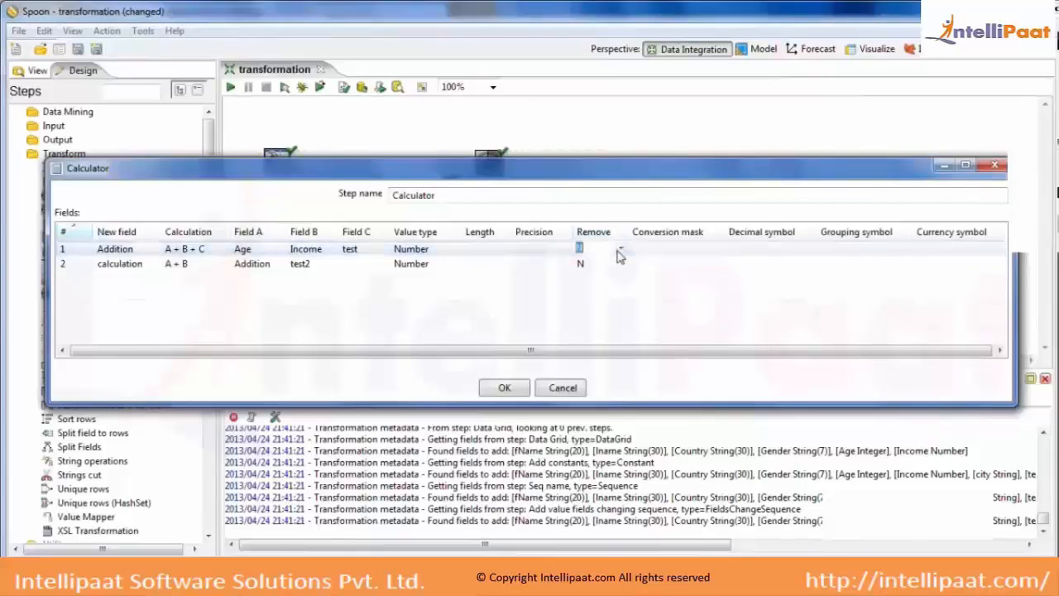
pyautogui.click(620, 251)
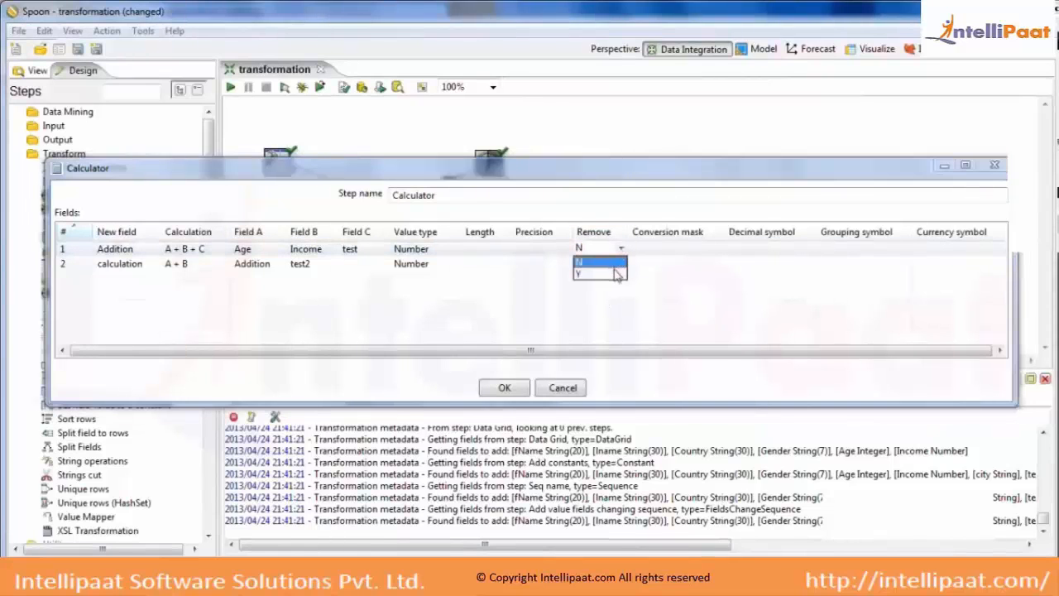
pyautogui.click(617, 275)
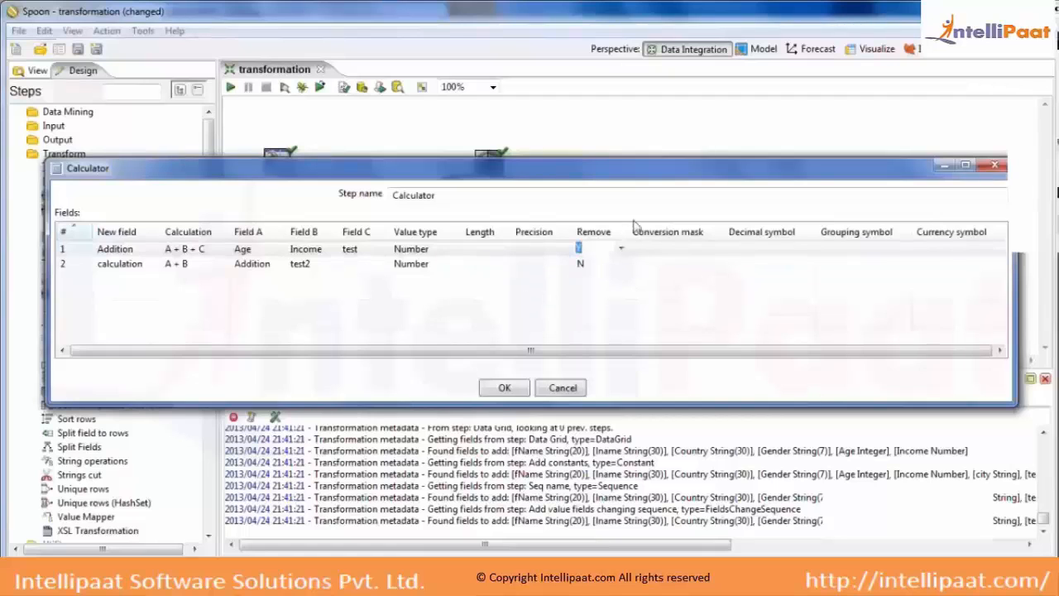
pyautogui.click(615, 263)
pyautogui.click(502, 388)
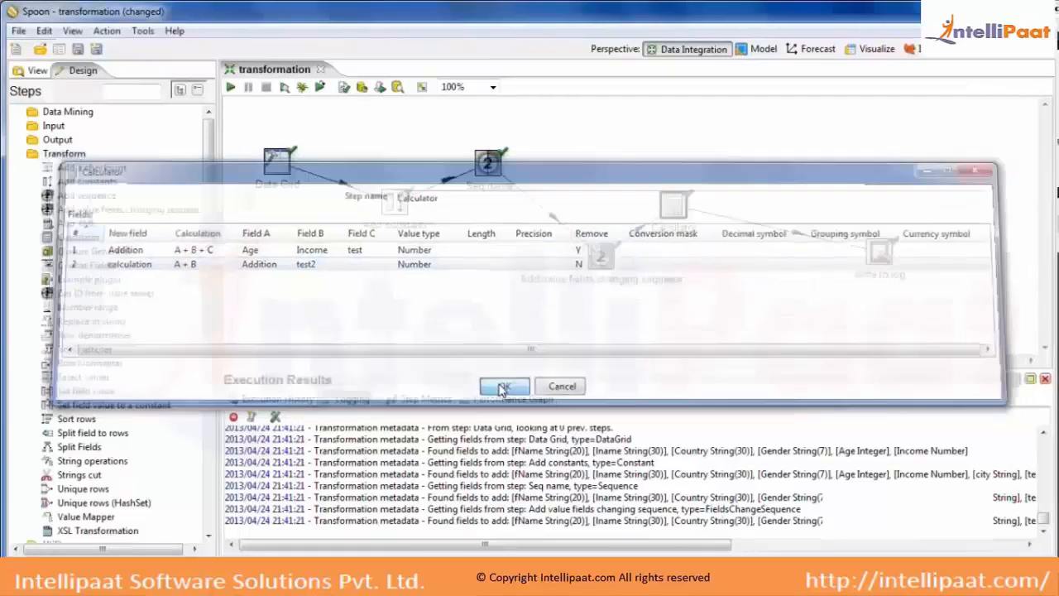
# Clear the Write to log fields, add all currently available fields again, and apply the settings
pyautogui.doubleClick(877, 270)
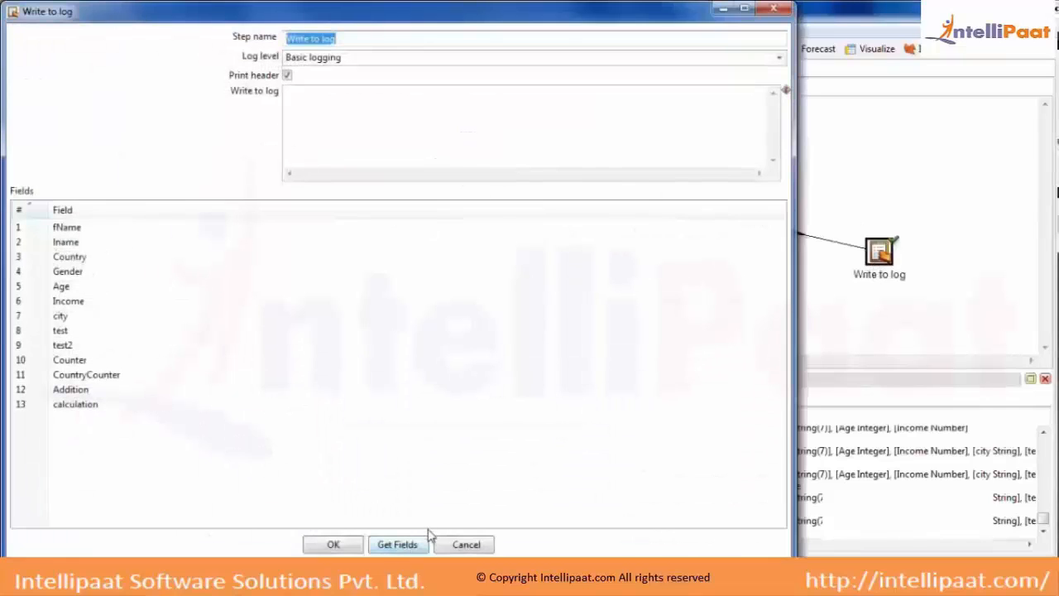
pyautogui.click(405, 543)
pyautogui.click(496, 297)
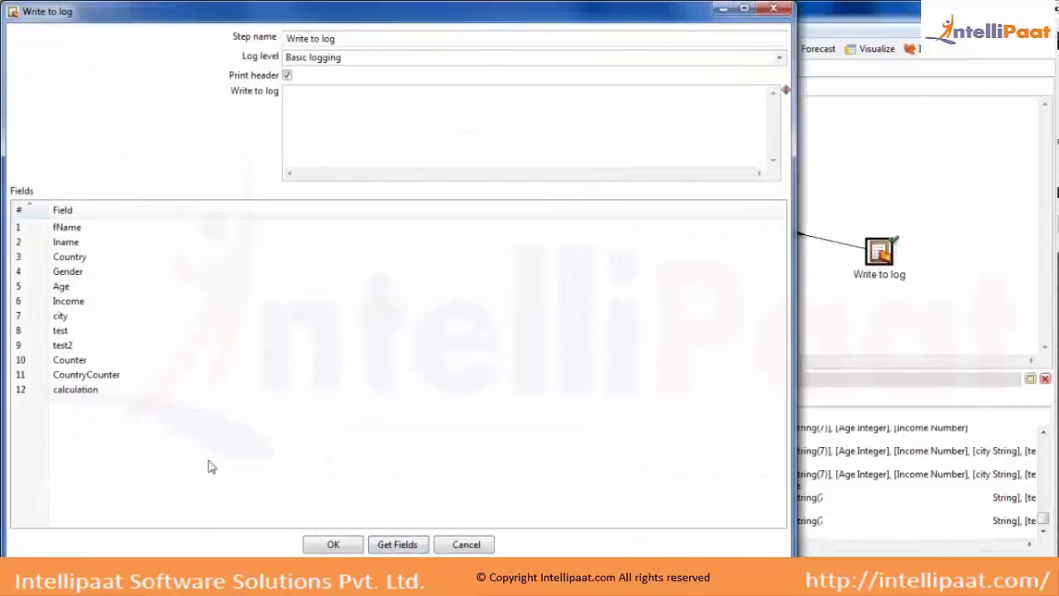
pyautogui.click(331, 543)
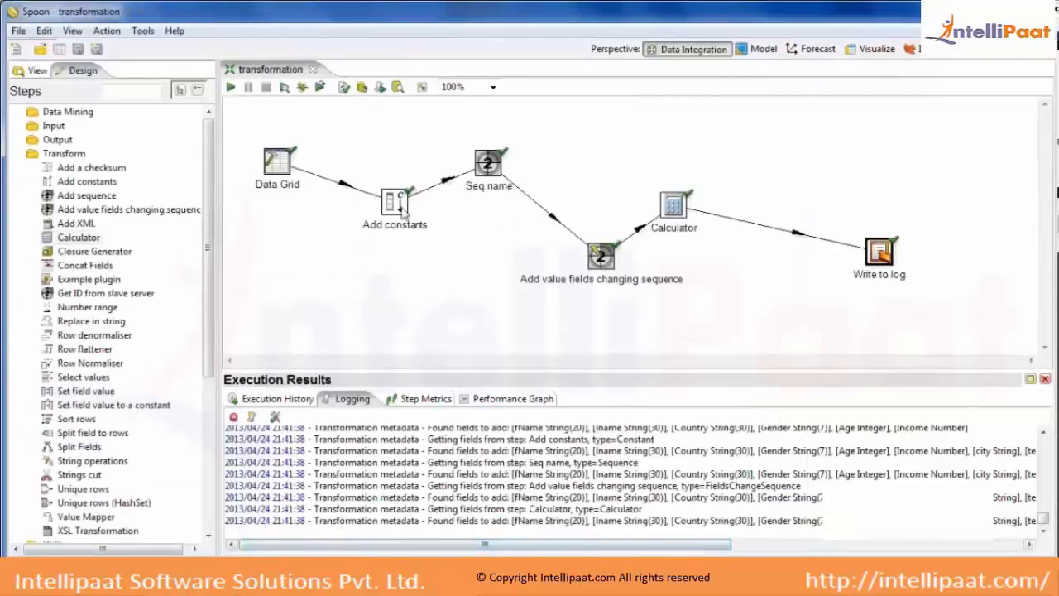
# Run the transformation, review the logged rows in the enlarged log view, and restore the canvas layout
pyautogui.click(231, 91)
pyautogui.press('Return')
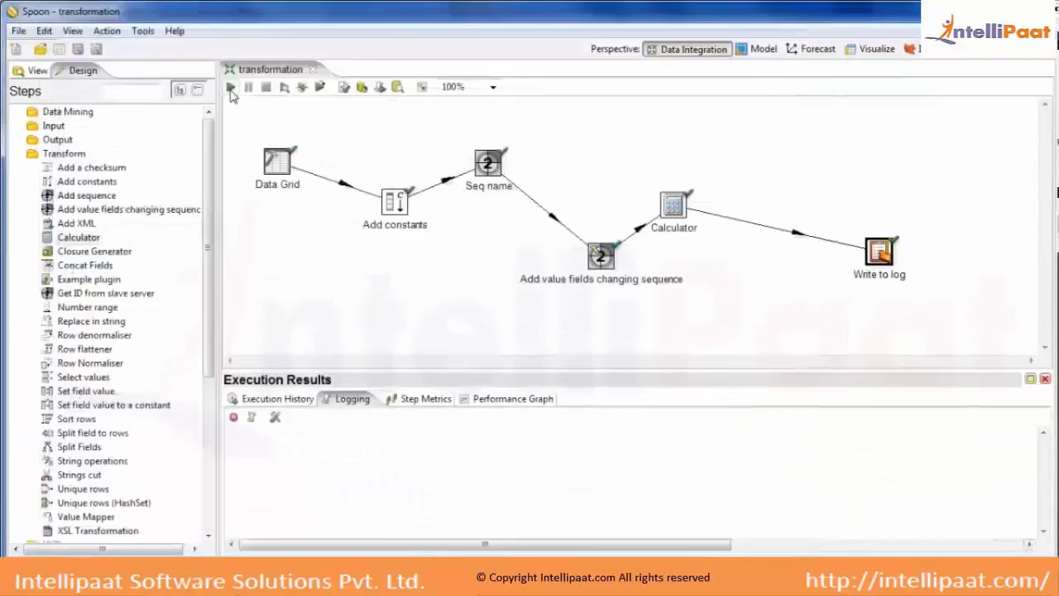
pyautogui.doubleClick(346, 401)
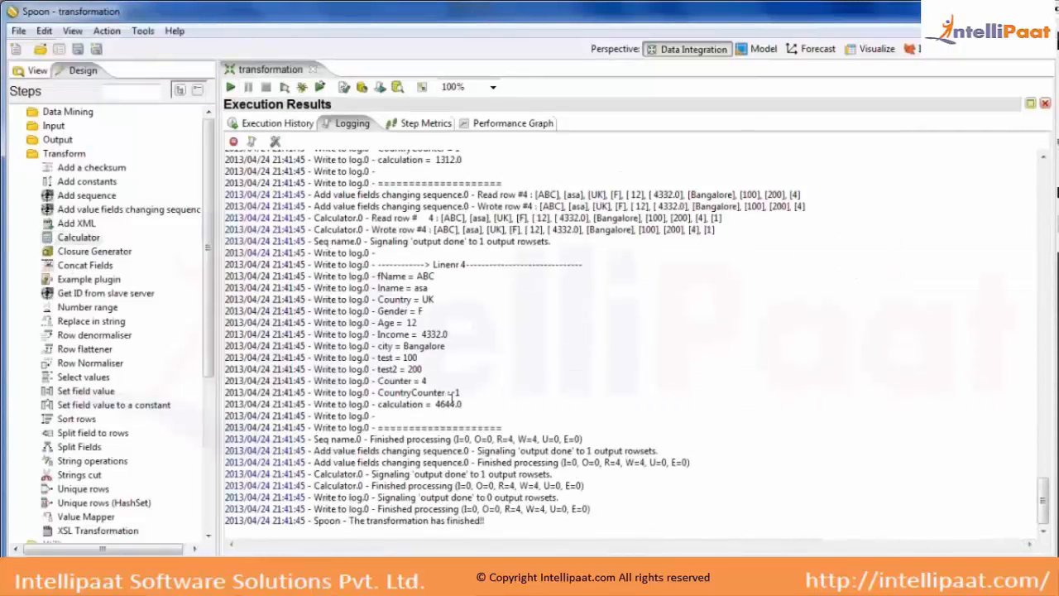
pyautogui.scroll(20, 454, 400)
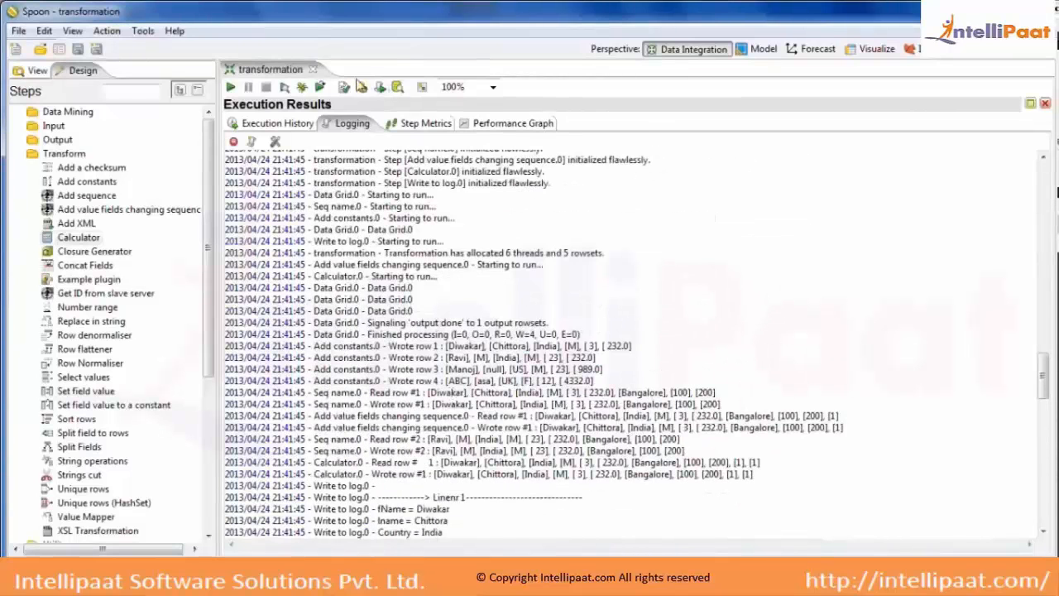
pyautogui.doubleClick(347, 122)
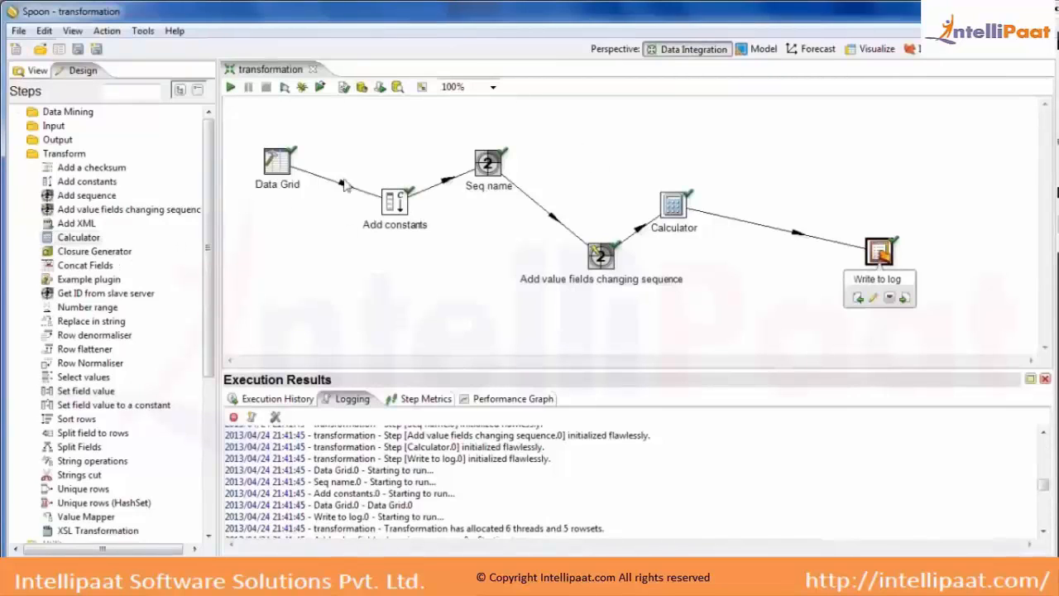
# Add a Concat Fields step below Calculator, feeding Write to log in place of the Calculator hop
pyautogui.scroll(-3, 214, 256)
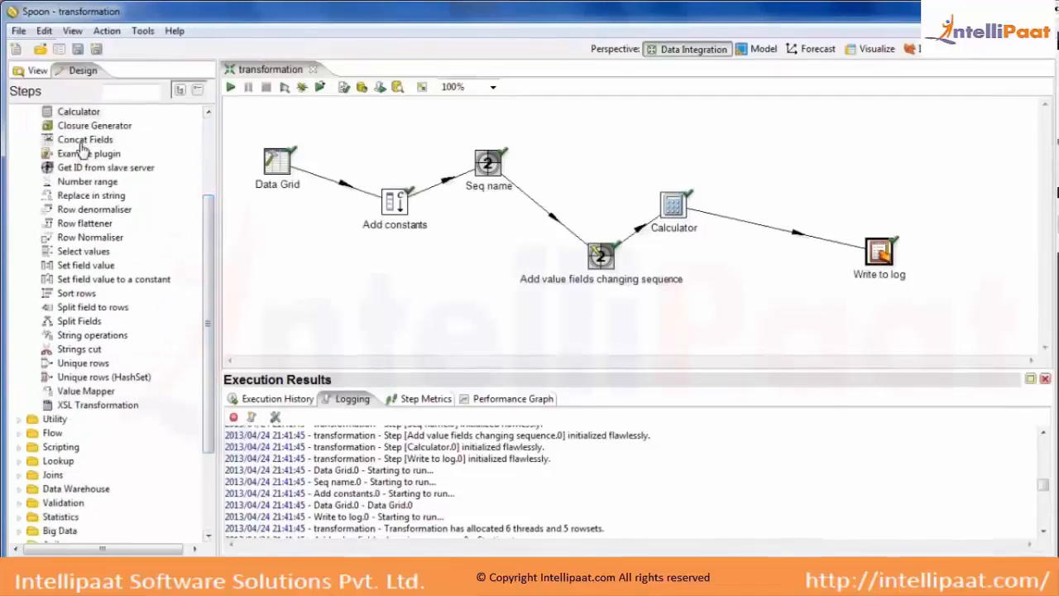
pyautogui.moveTo(82, 142); pyautogui.dragTo(760, 311)
pyautogui.click(612, 301)
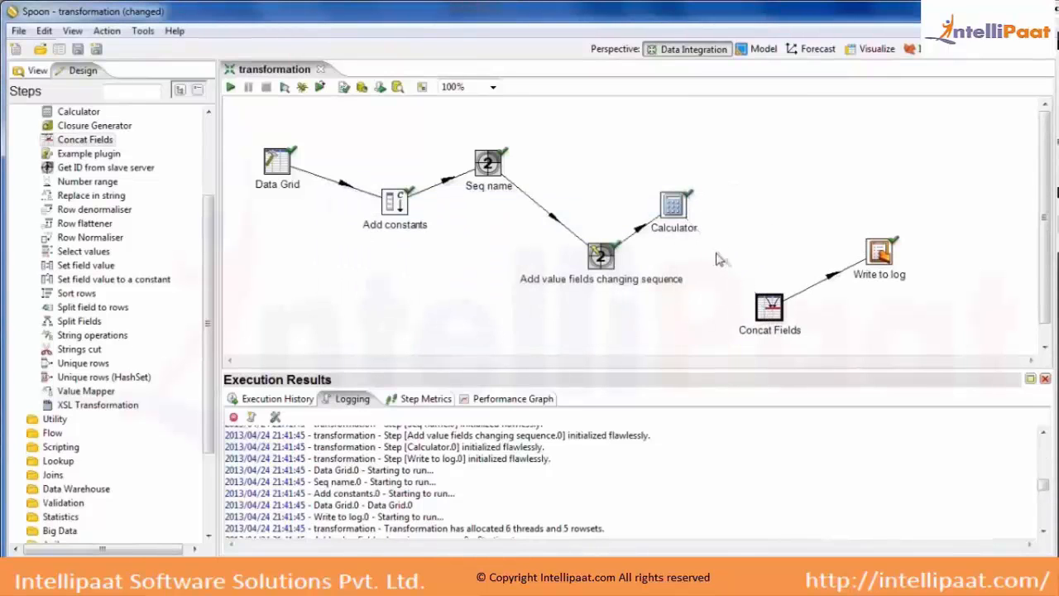
# Delete the calculation row from the Calculator step's fields
pyautogui.doubleClick(680, 221)
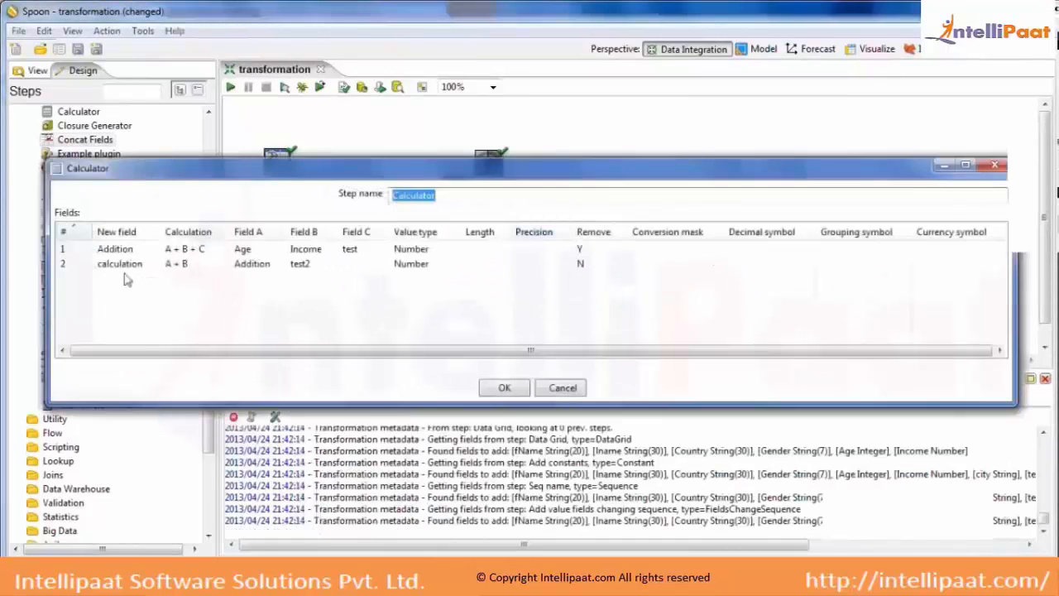
pyautogui.click(78, 268)
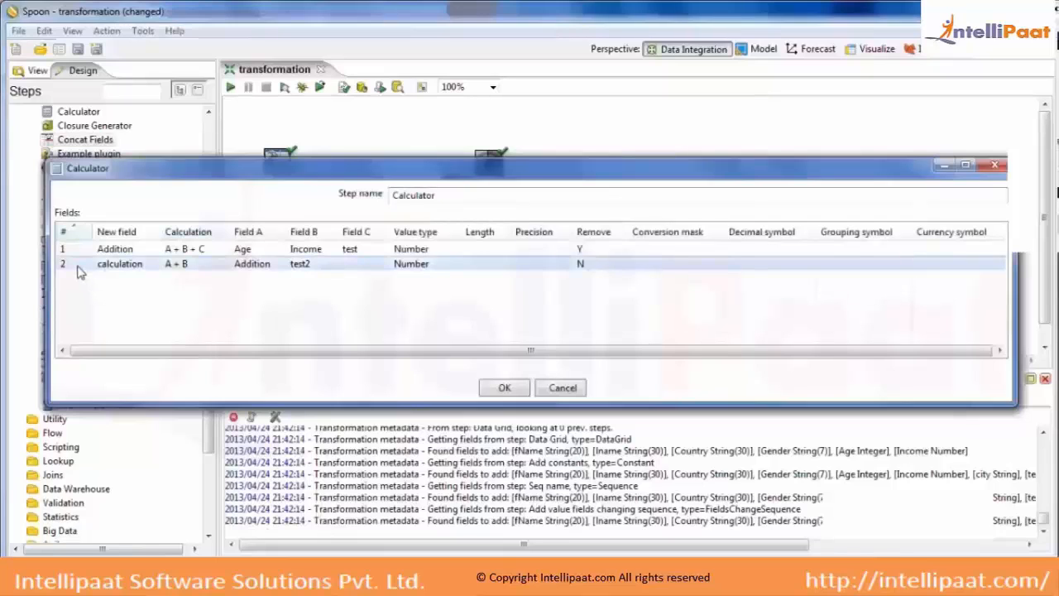
pyautogui.press('Delete')
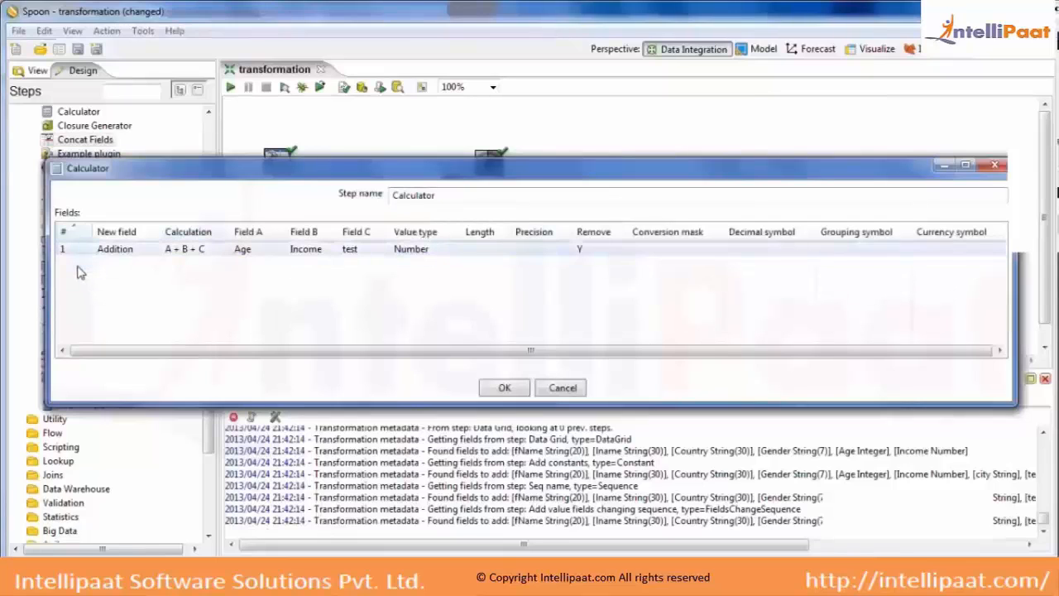
# Set the Addition row's Field A to Country, Field B to fName and Field C to lname
pyautogui.click(278, 252)
pyautogui.click(279, 249)
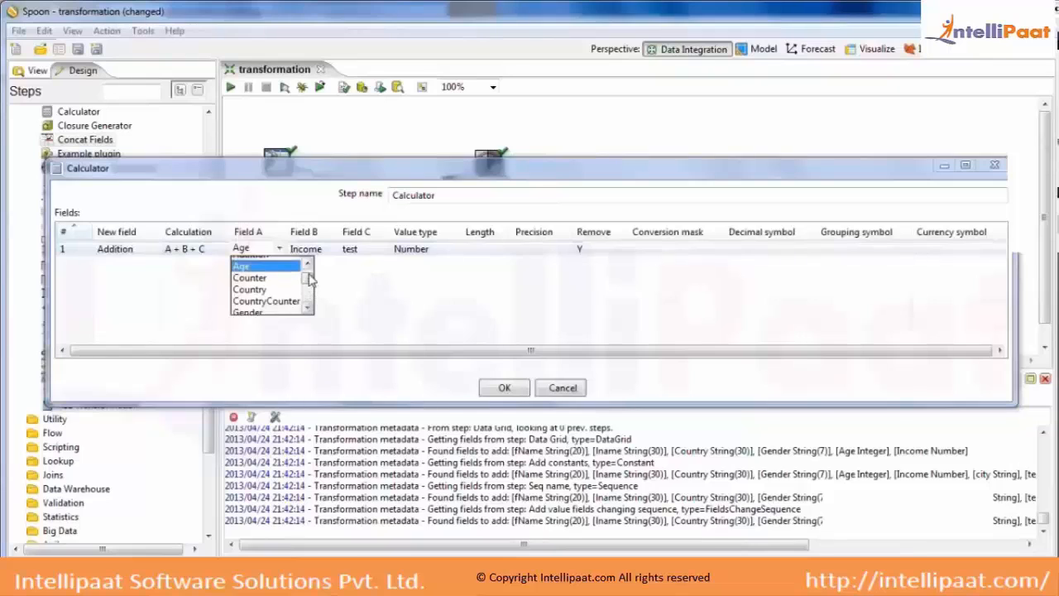
pyautogui.click(273, 301)
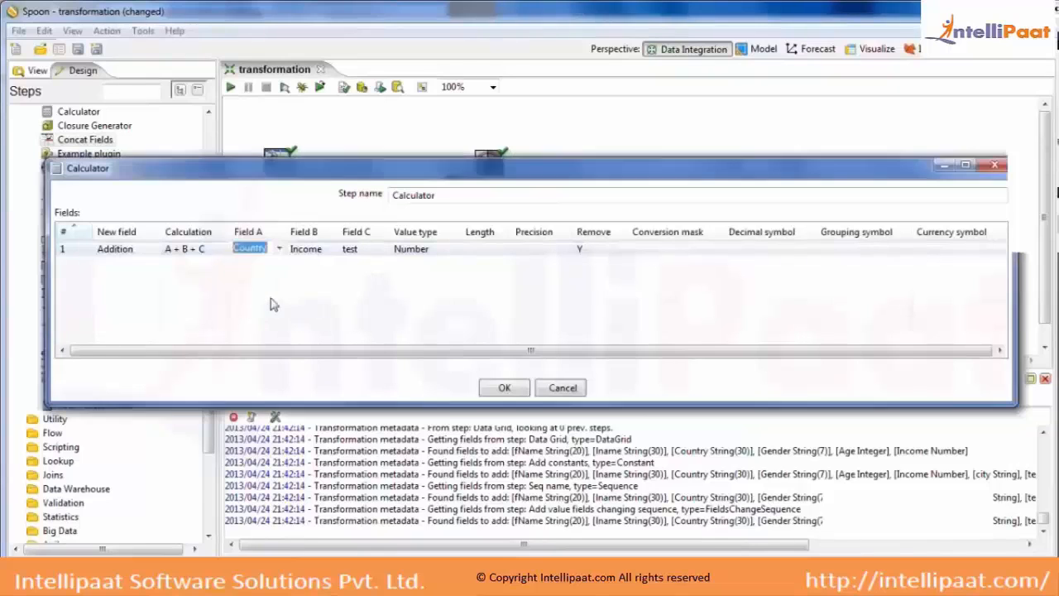
pyautogui.click(332, 249)
pyautogui.click(331, 249)
pyautogui.click(363, 308)
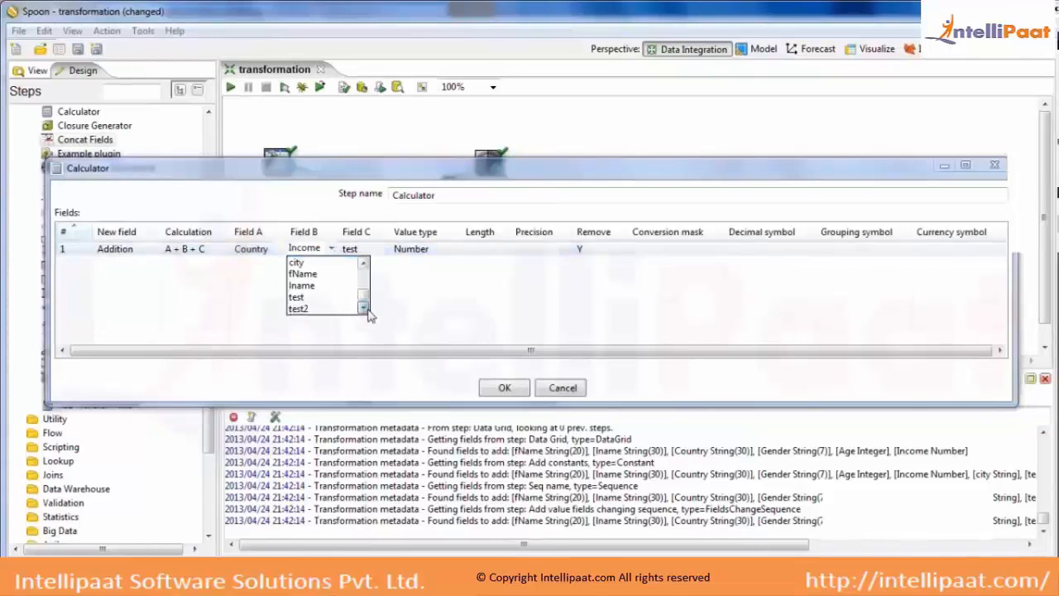
pyautogui.click(335, 273)
pyautogui.click(372, 247)
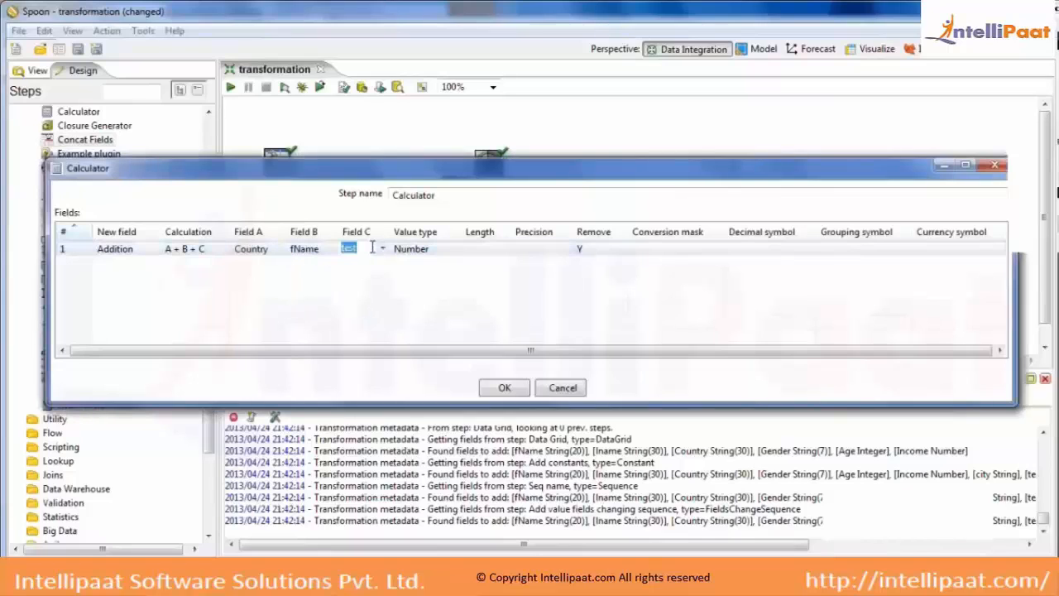
pyautogui.click(383, 248)
pyautogui.click(356, 284)
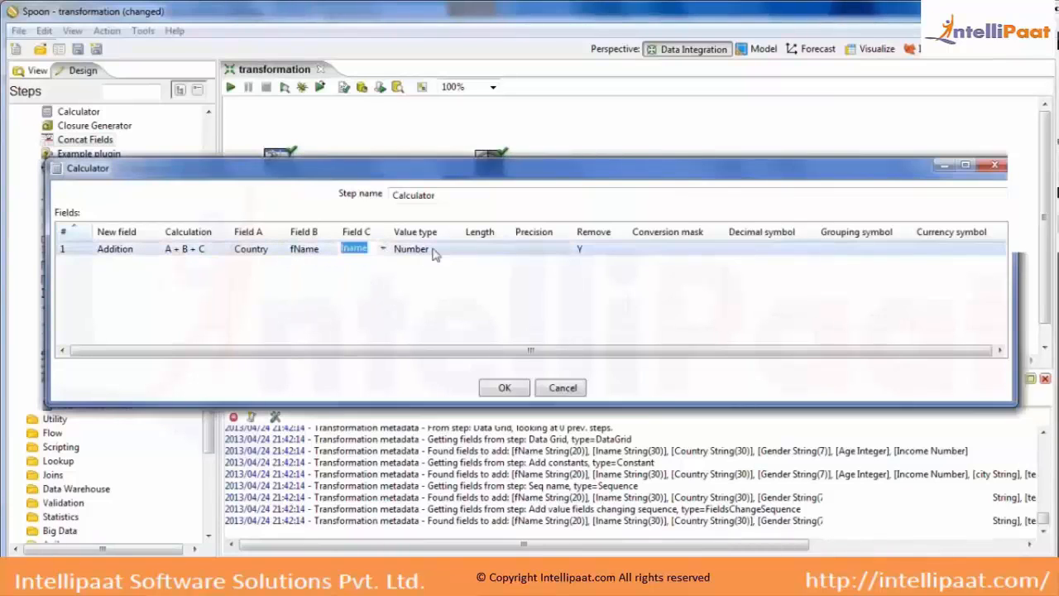
# Set the Addition field's value type to String, apply the Calculator settings, and save the transformation
pyautogui.click(413, 249)
pyautogui.click(454, 249)
pyautogui.click(417, 275)
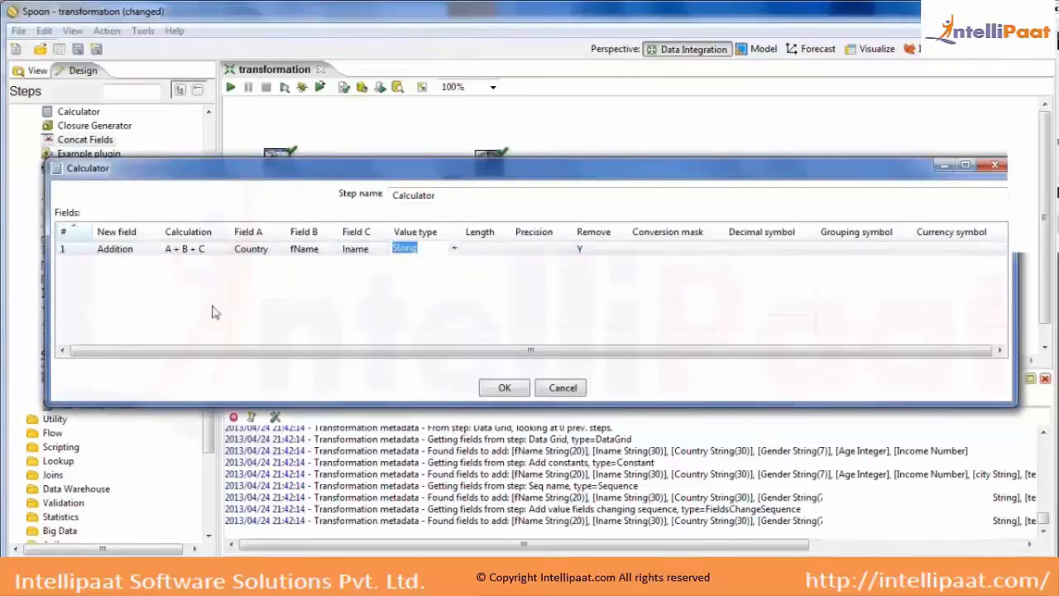
pyautogui.click(500, 387)
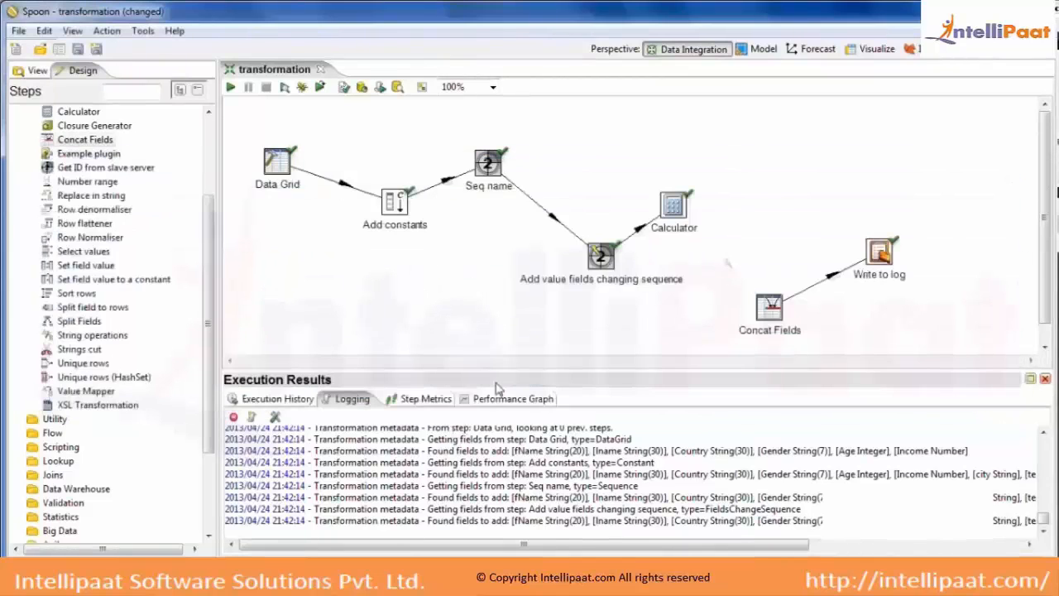
pyautogui.hotkey('ctrl', 's')
# Preview the Calculator step's output rows with a quick launch, then close the preview dialogs
pyautogui.rightClick(673, 208)
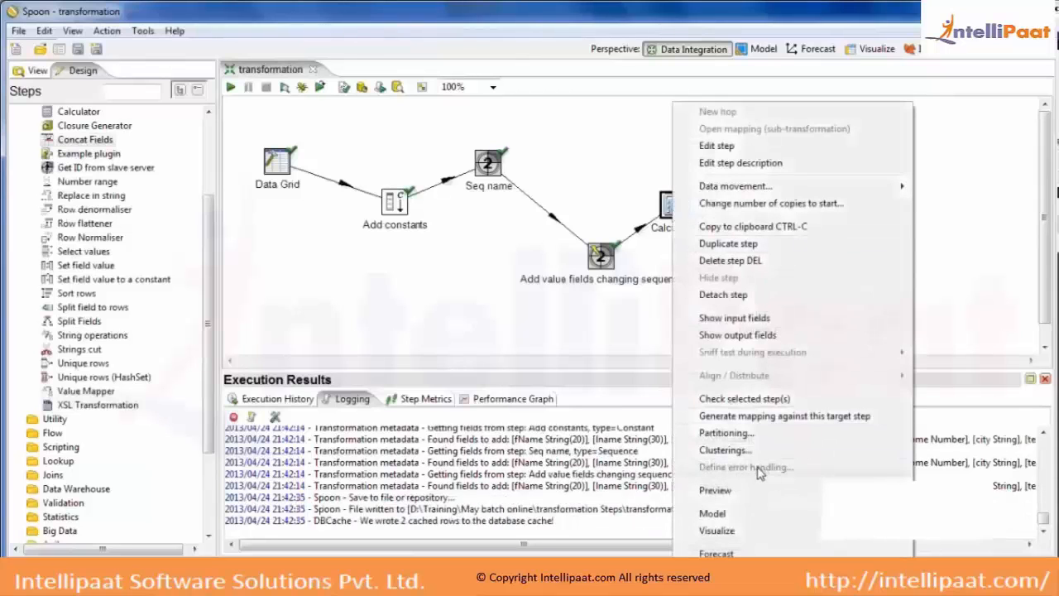
pyautogui.click(714, 490)
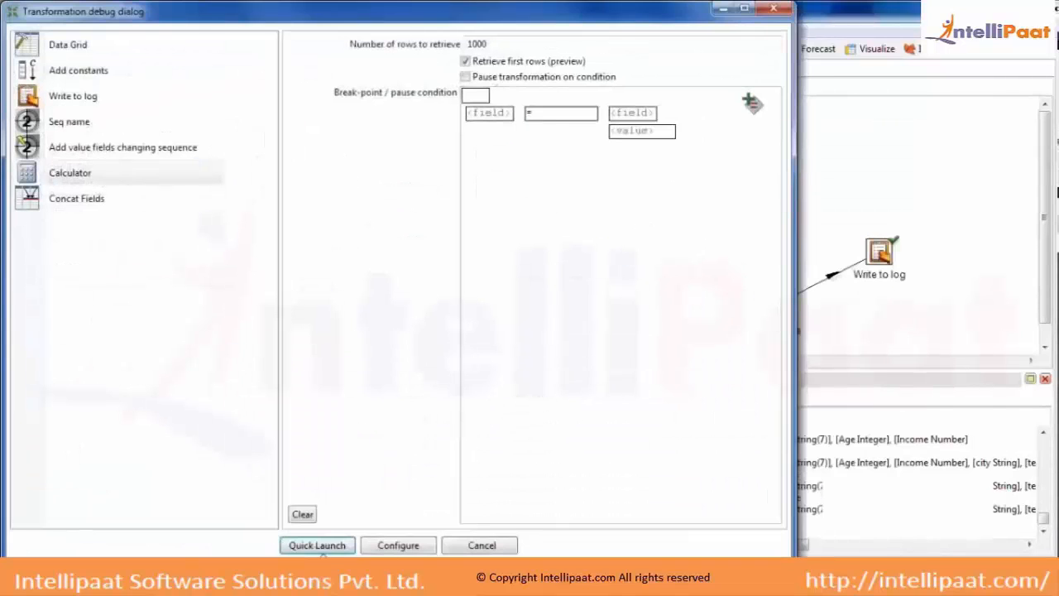
pyautogui.click(317, 545)
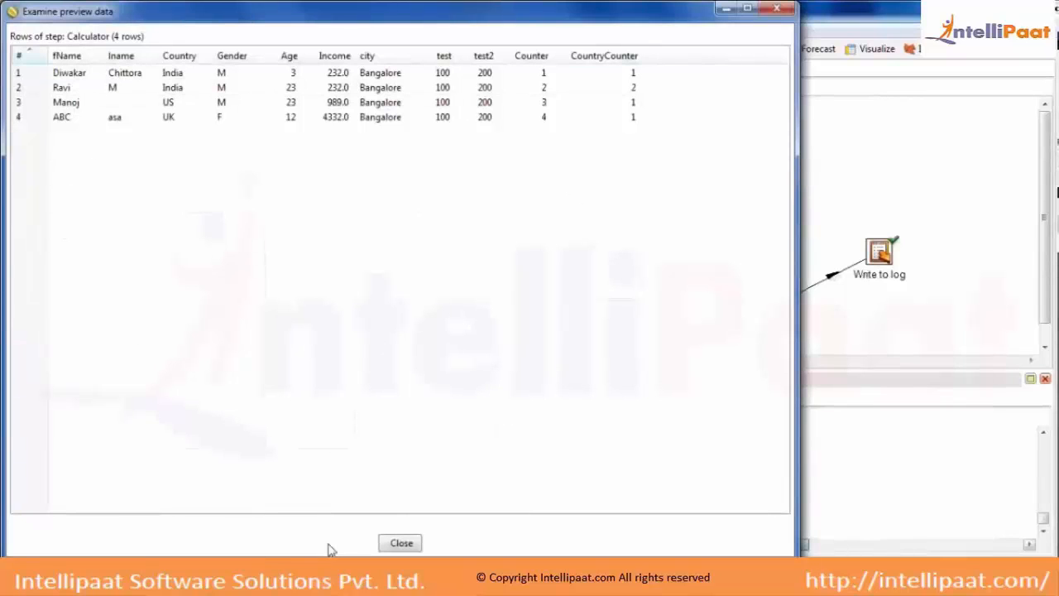
pyautogui.click(389, 546)
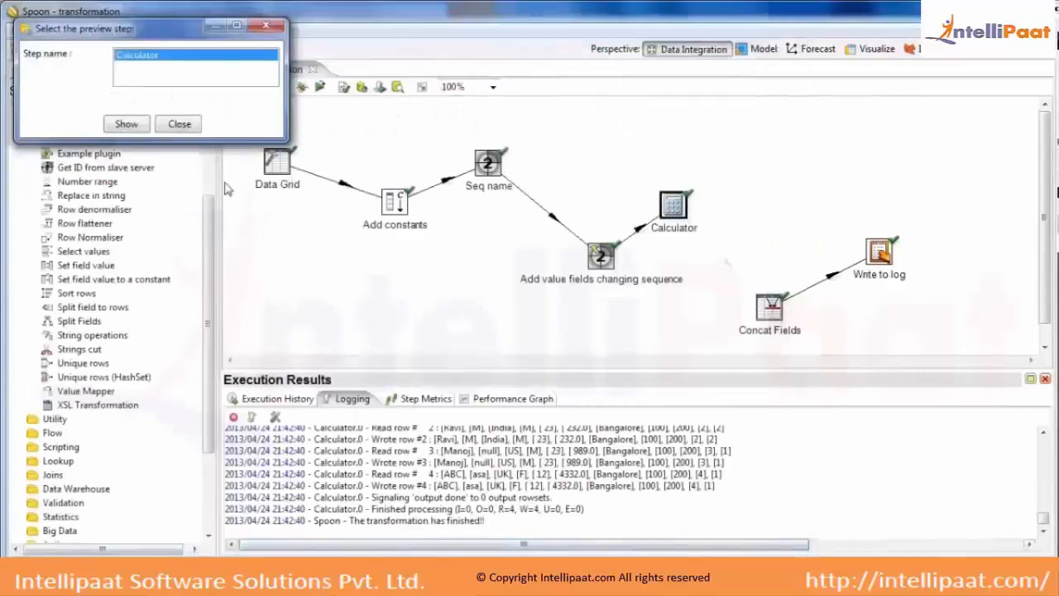
pyautogui.click(178, 123)
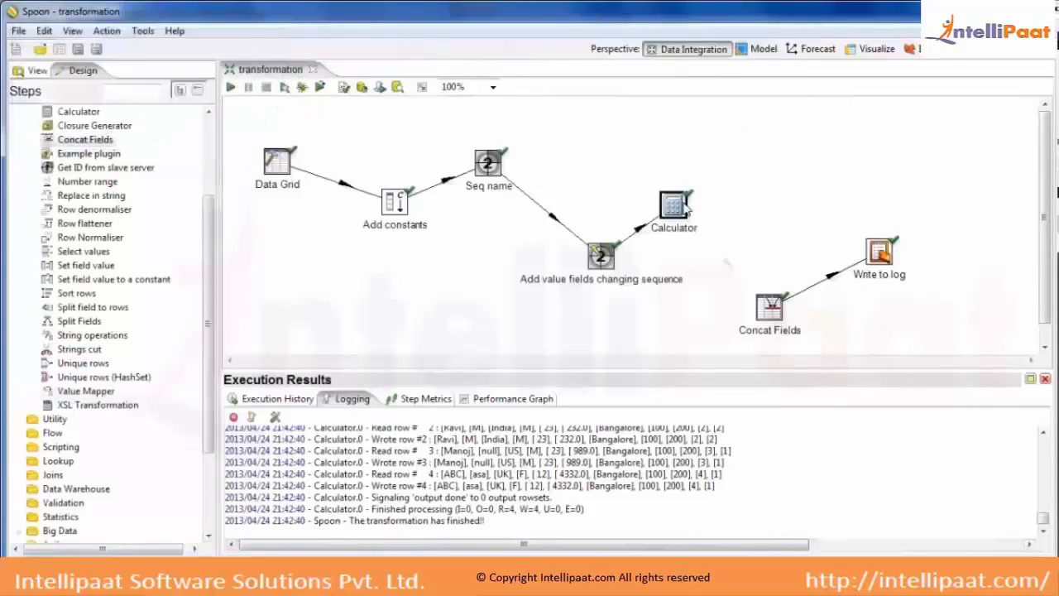
# Set the Addition row's Remove option to N in the Calculator step and apply the settings
pyautogui.doubleClick(683, 208)
pyautogui.click(577, 251)
pyautogui.click(611, 249)
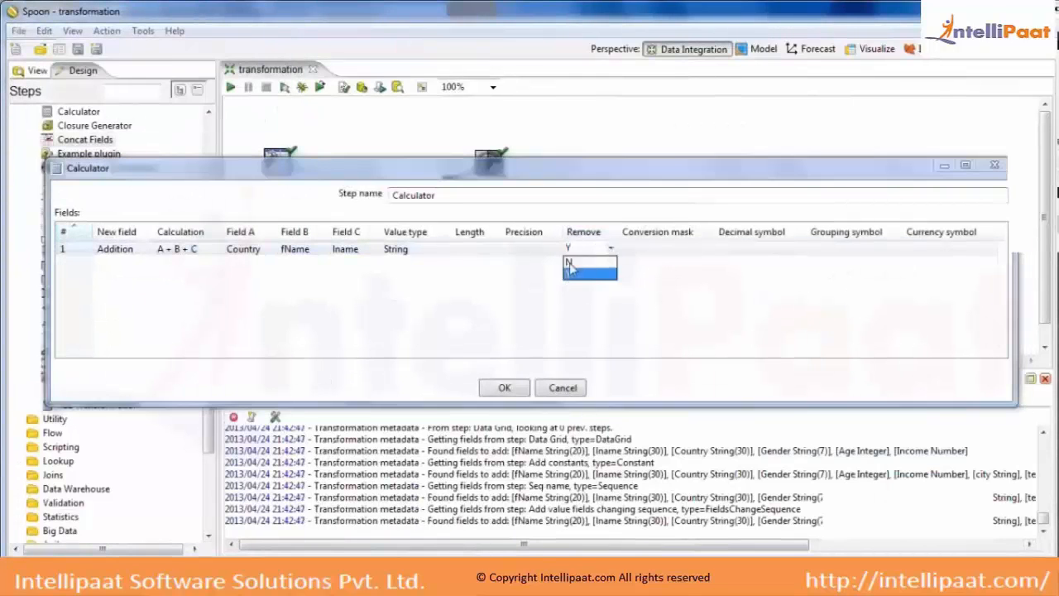
pyautogui.click(568, 264)
pyautogui.click(504, 387)
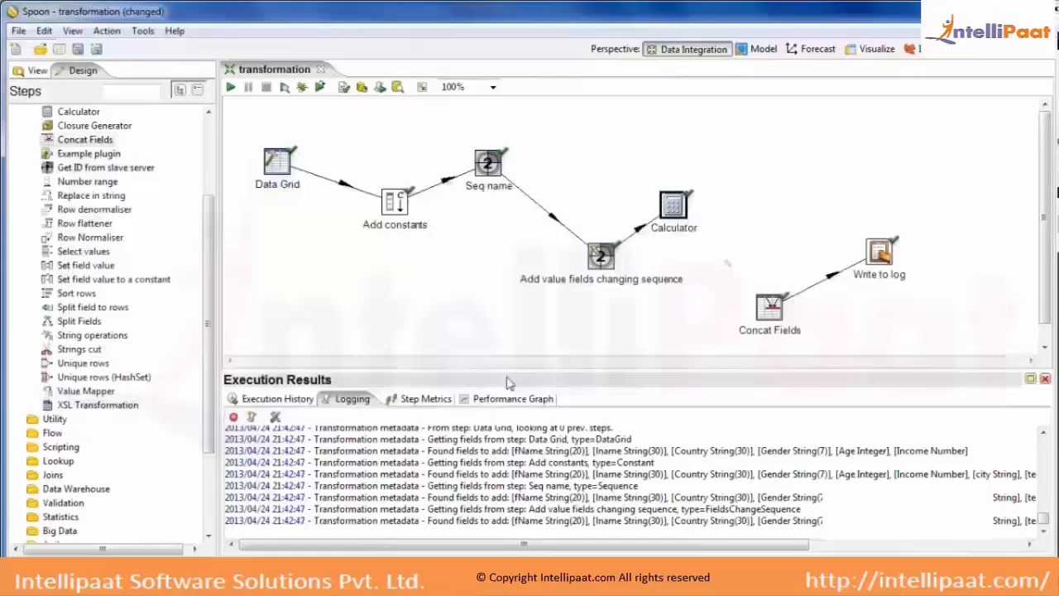
# Preview the Calculator step's rows with a quick launch to examine the Addition column, and close the preview dialogs
pyautogui.rightClick(677, 207)
pyautogui.click(733, 491)
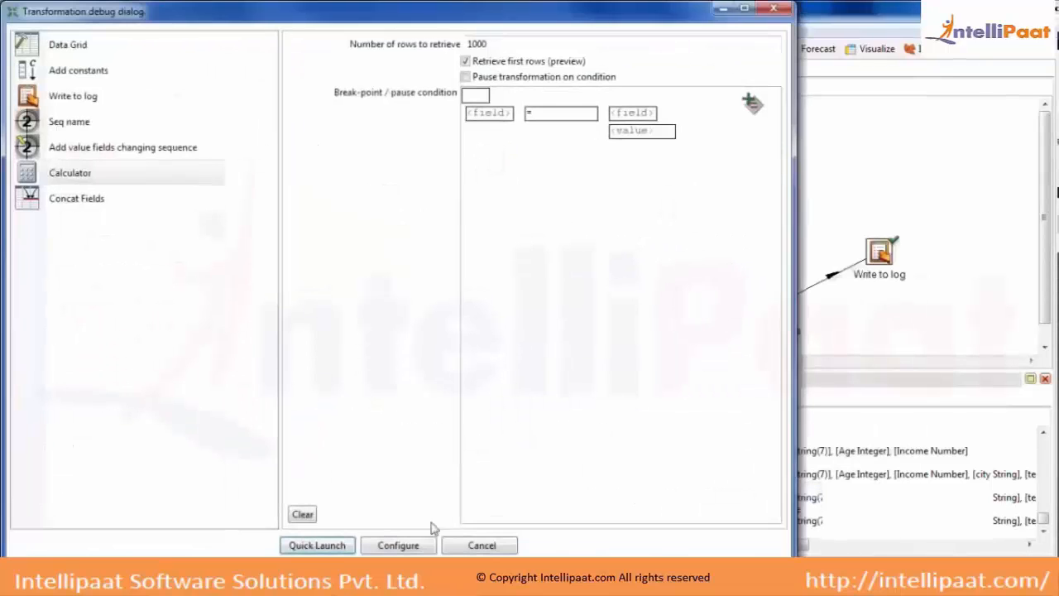
pyautogui.click(338, 549)
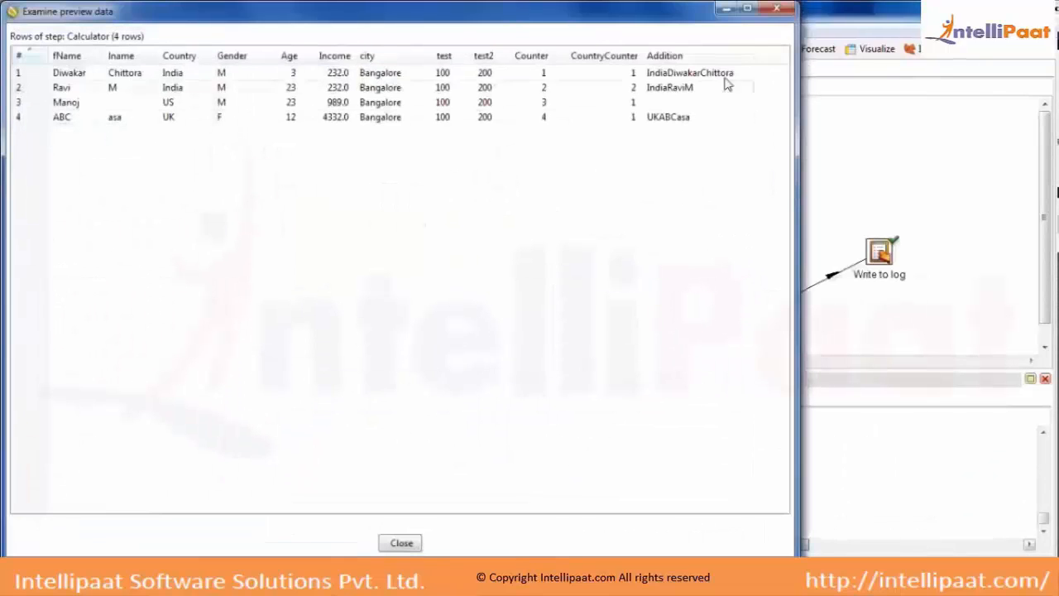
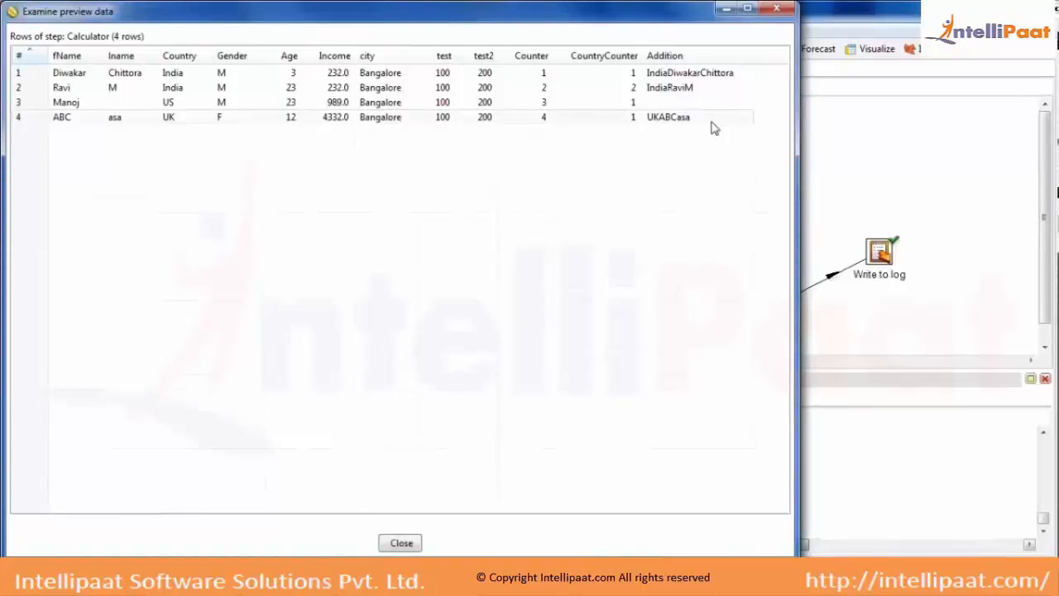
pyautogui.click(777, 17)
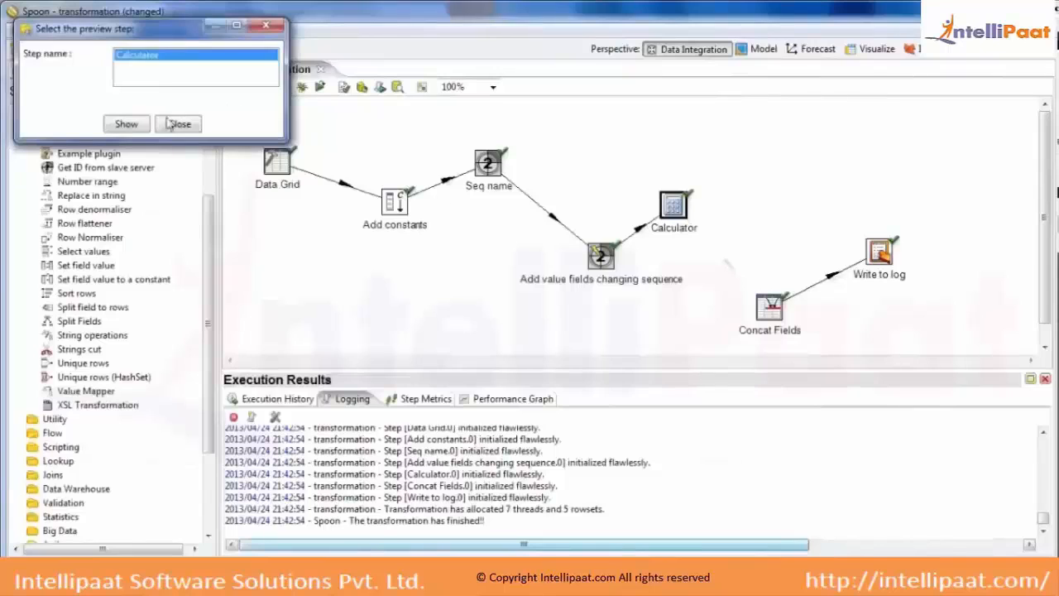
pyautogui.click(179, 125)
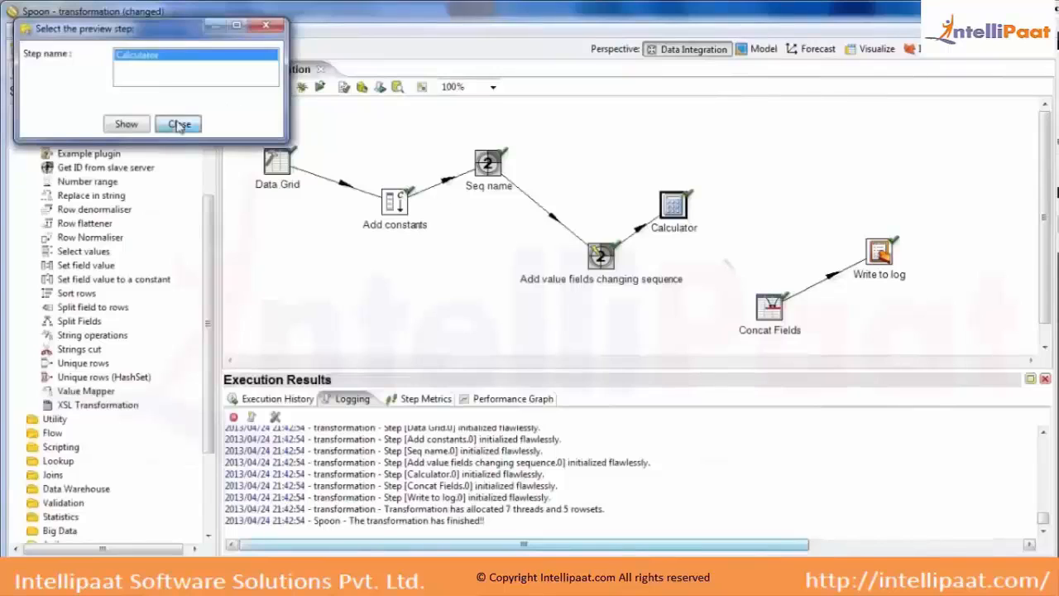
# Save the transformation with the Calculator to Concat Fields hop enabled, and move Concat Fields up beside Calculator
pyautogui.click(728, 264)
pyautogui.hotkey('ctrl', 's')
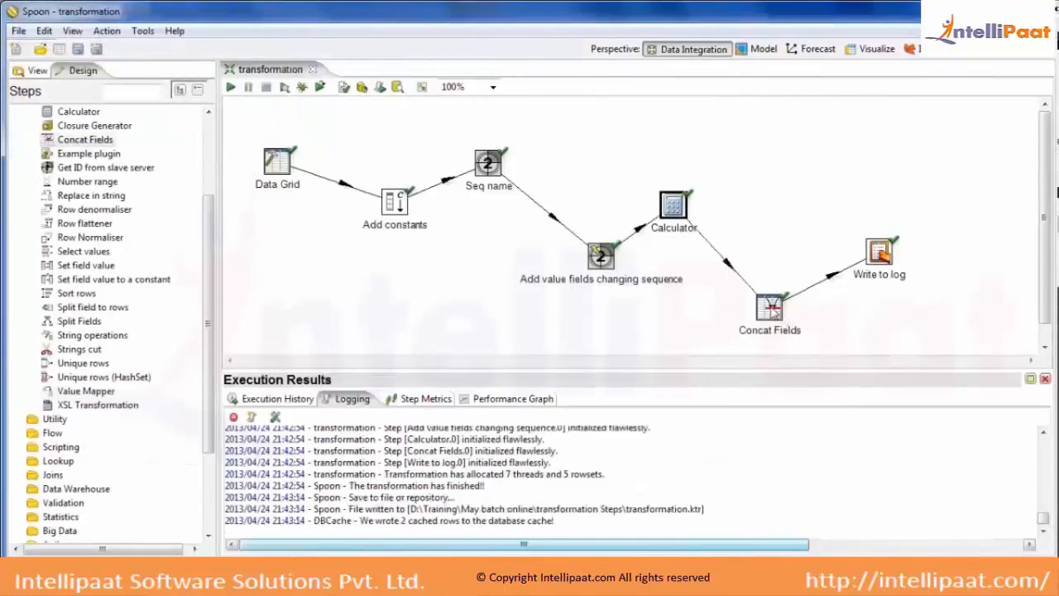
pyautogui.moveTo(769, 308); pyautogui.dragTo(778, 171)
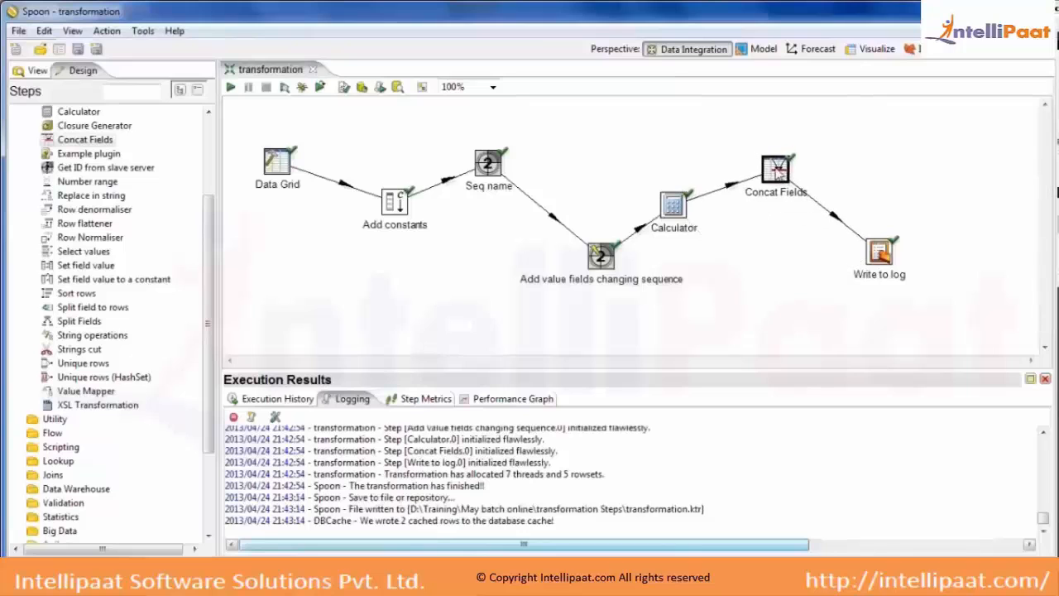
# Review the Calculator step's field settings and close its dialog
pyautogui.doubleClick(676, 206)
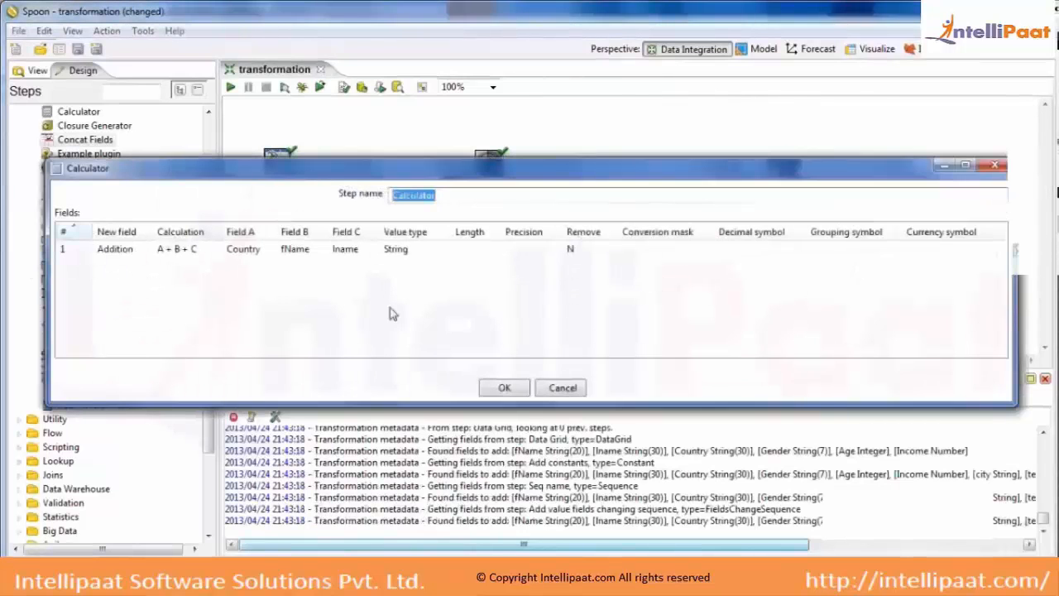
pyautogui.click(505, 388)
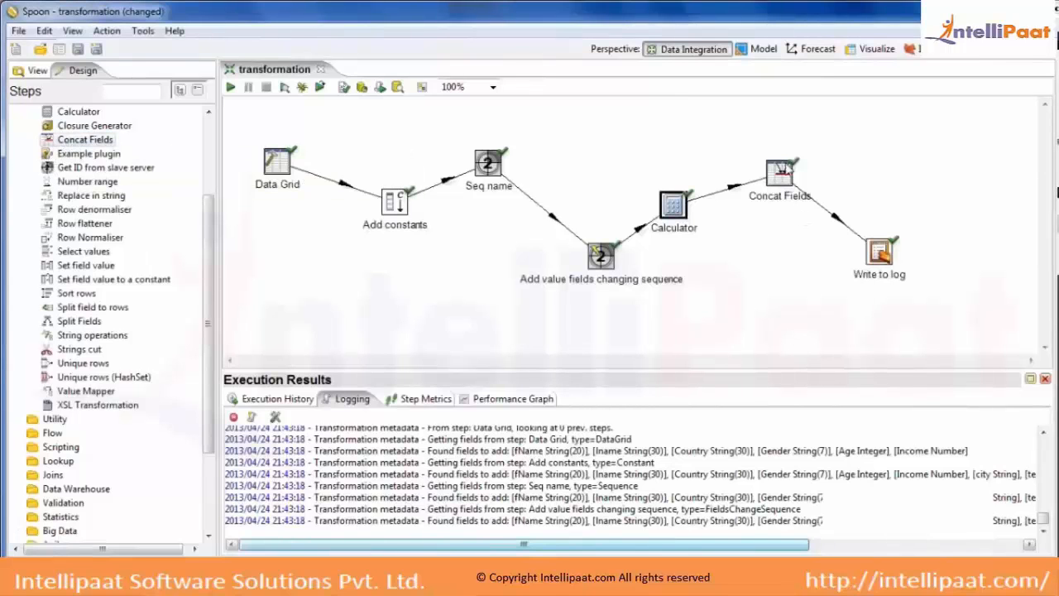
# Name the Concat Fields step's target field concat and load all incoming fields into its field list
pyautogui.doubleClick(781, 171)
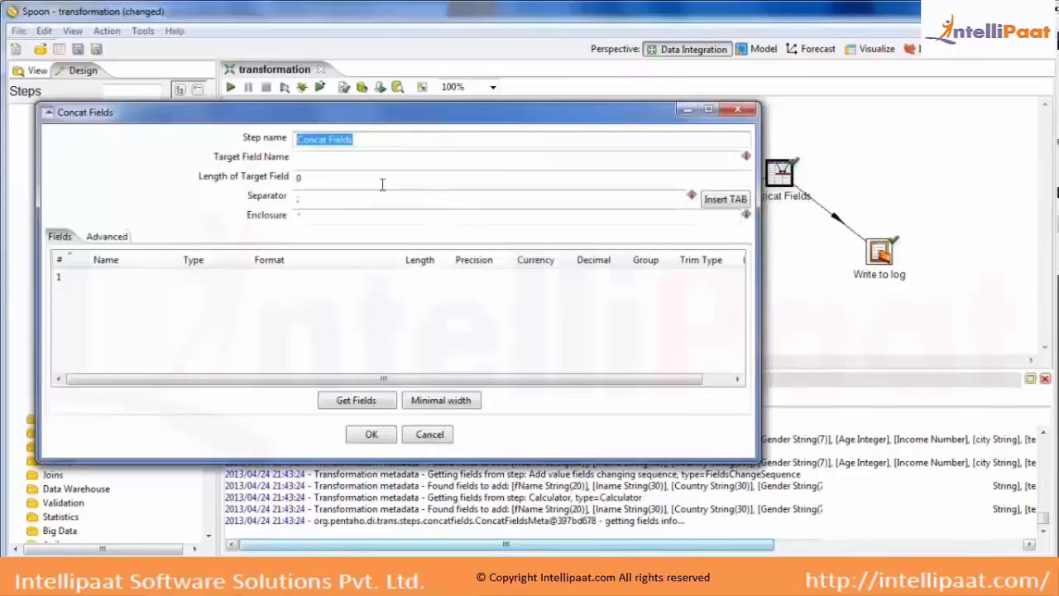
pyautogui.click(346, 159)
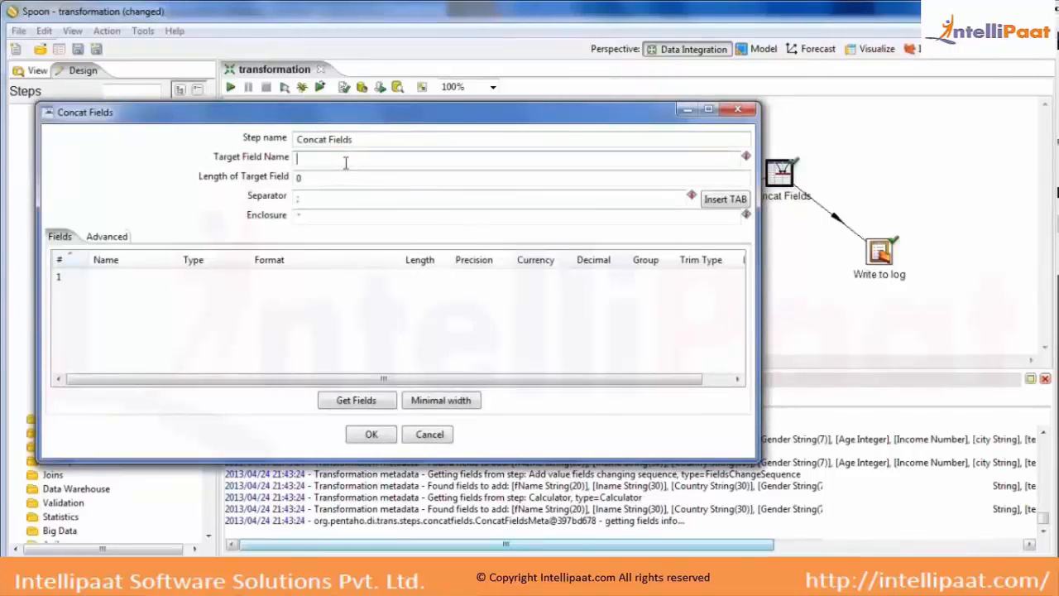
pyautogui.write('concat')
pyautogui.click(333, 176)
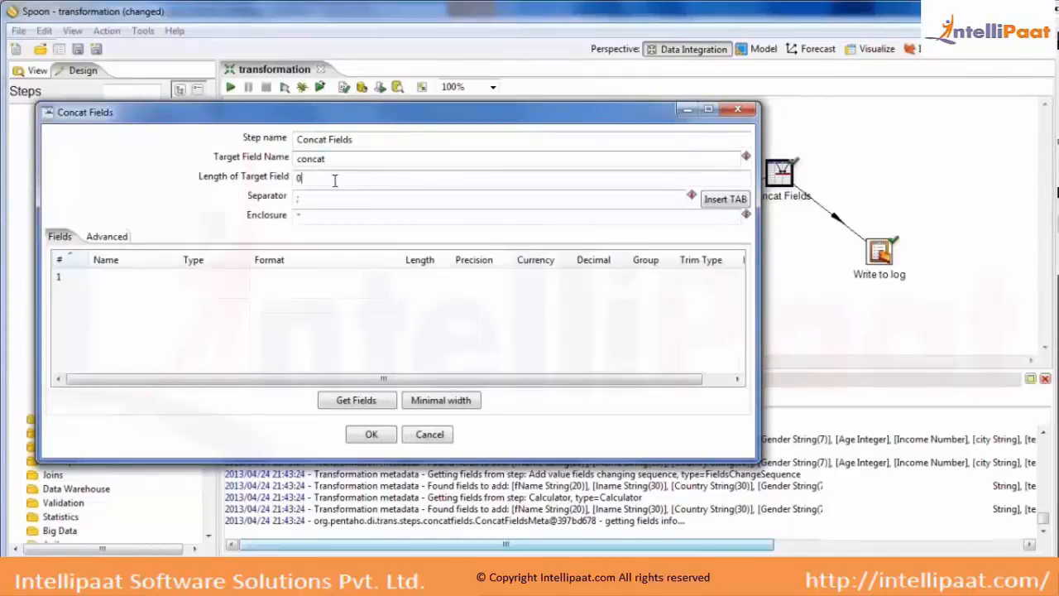
pyautogui.doubleClick(298, 196)
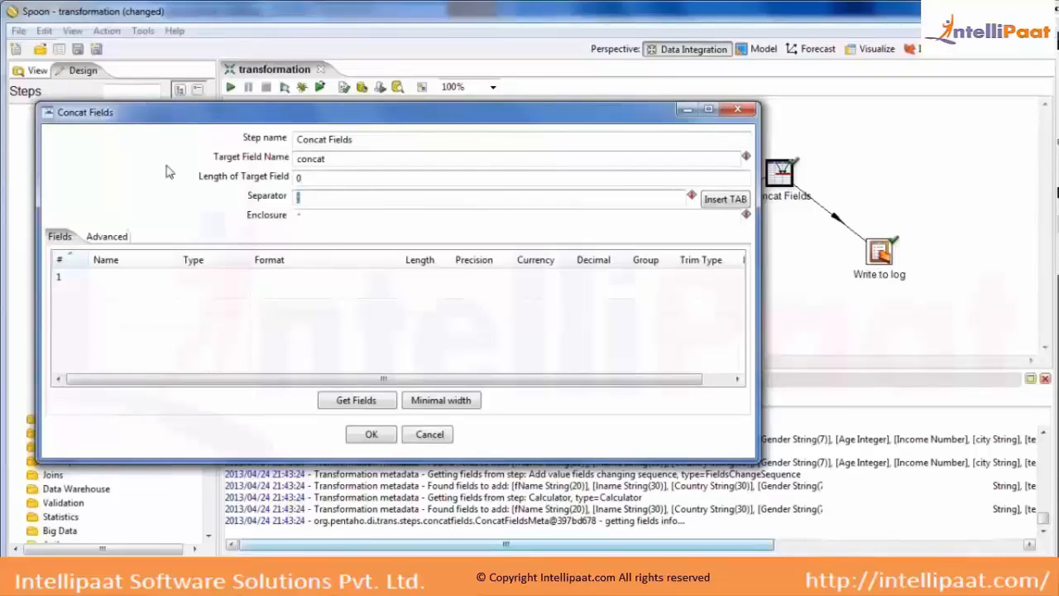
pyautogui.click(387, 401)
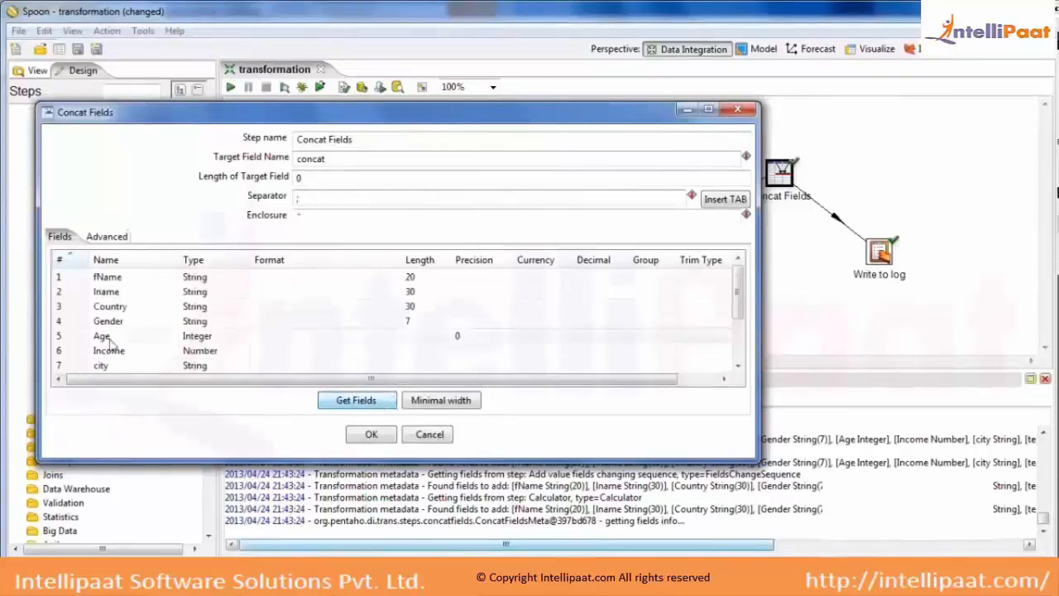
# Delete Gender and every field after it from the Concat Fields list, keeping fName, lname and Country, and apply the settings
pyautogui.click(64, 326)
pyautogui.press('Delete')
pyautogui.press('Delete')
pyautogui.press('Delete')
pyautogui.press('Delete')
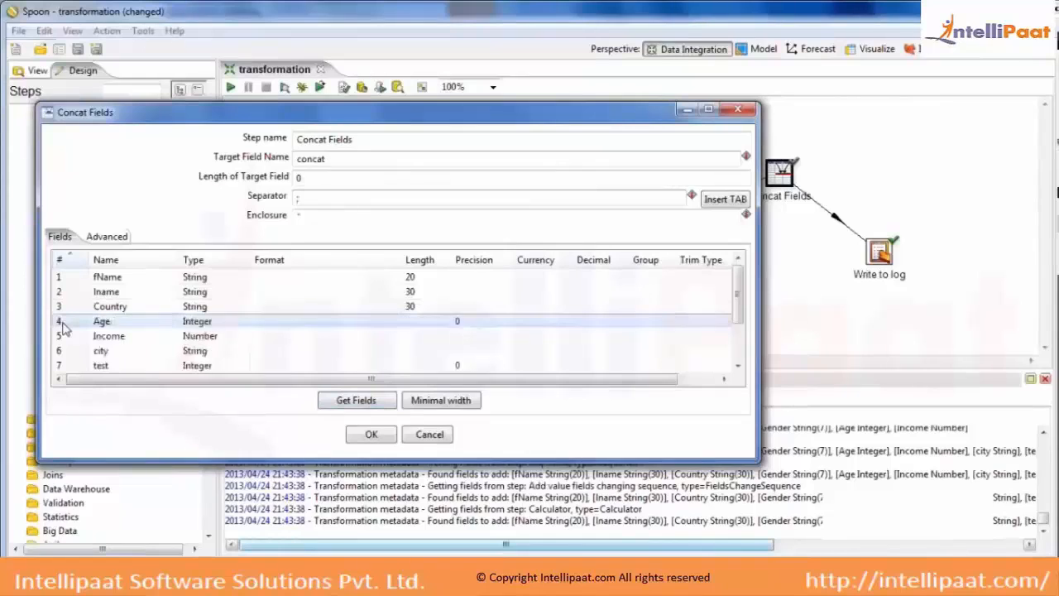
pyautogui.press('Delete')
pyautogui.press('Delete')
pyautogui.press('Delete')
pyautogui.press('Delete')
pyautogui.press('Delete')
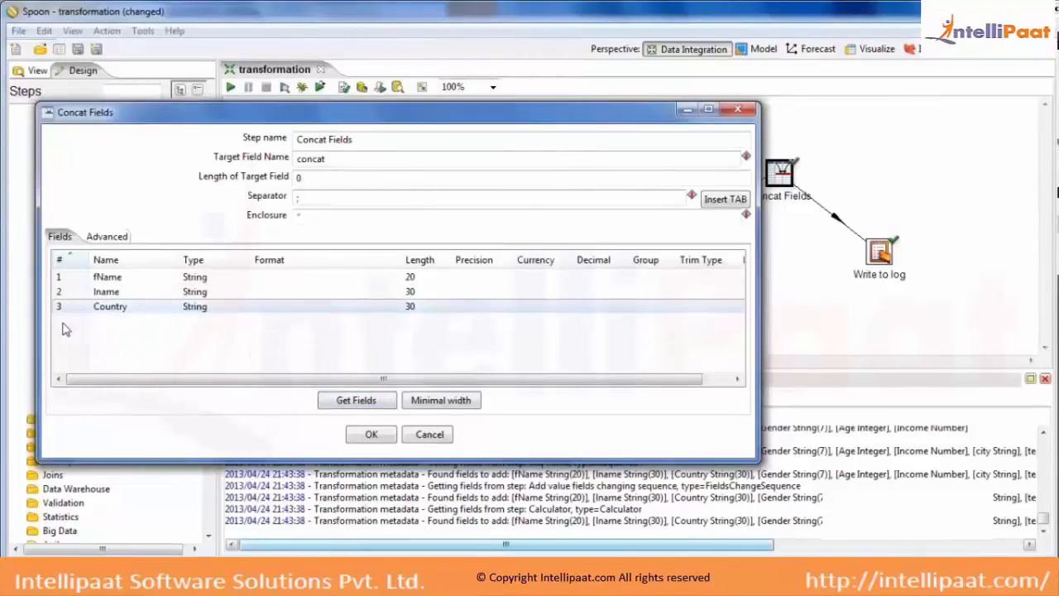
pyautogui.click(367, 434)
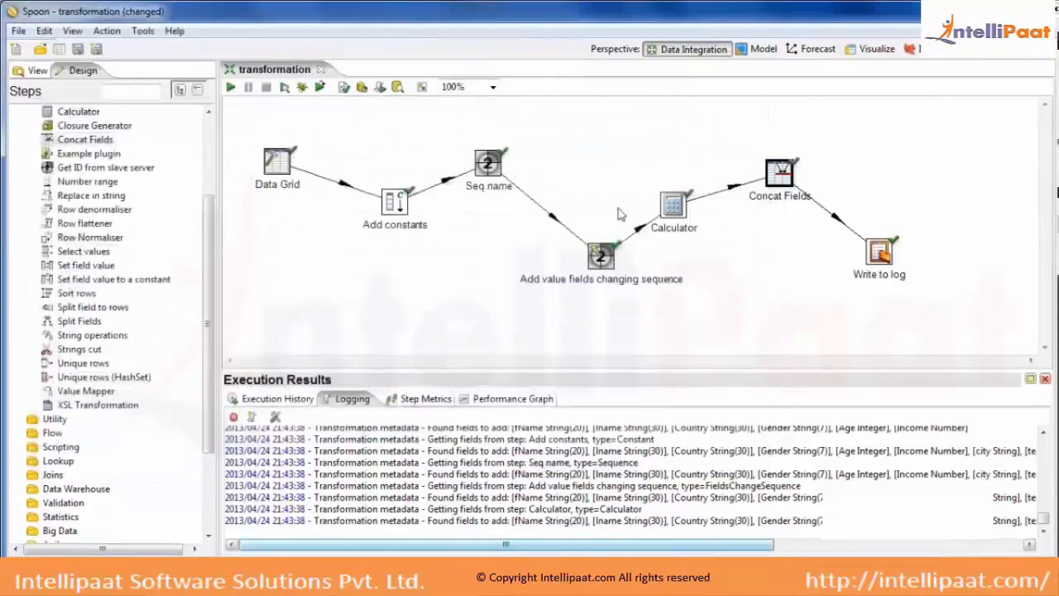
# Review the Concat Fields step's separator, target field name and advanced options, and close its dialog
pyautogui.doubleClick(780, 175)
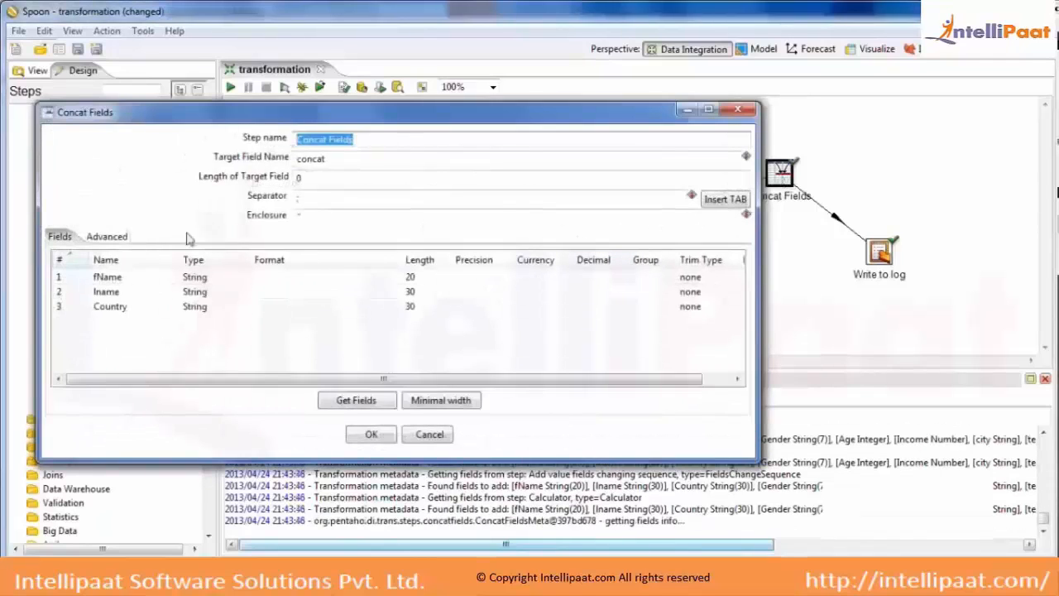
pyautogui.click(299, 196)
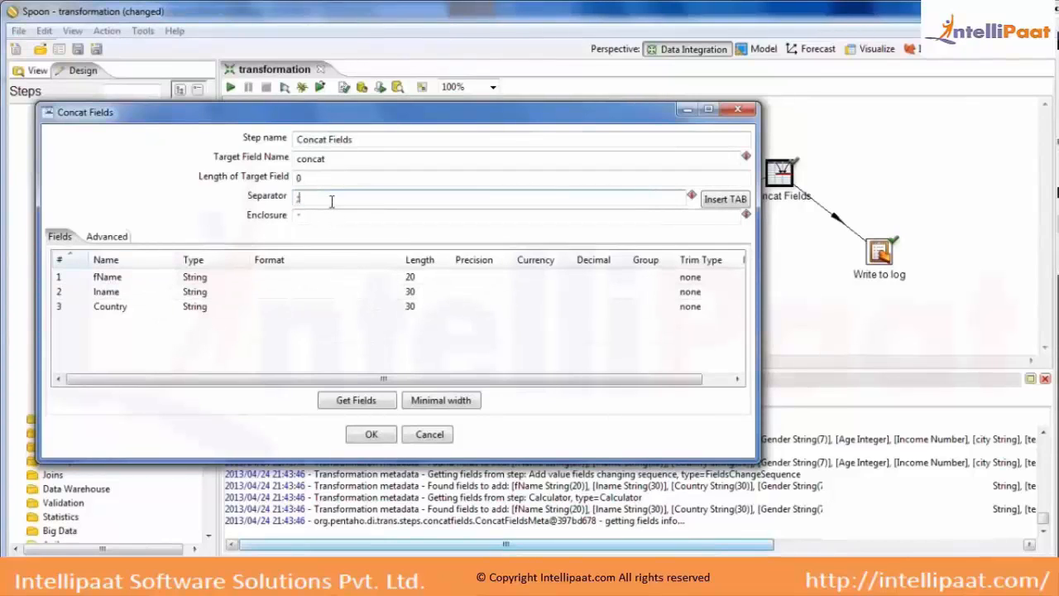
pyautogui.doubleClick(331, 160)
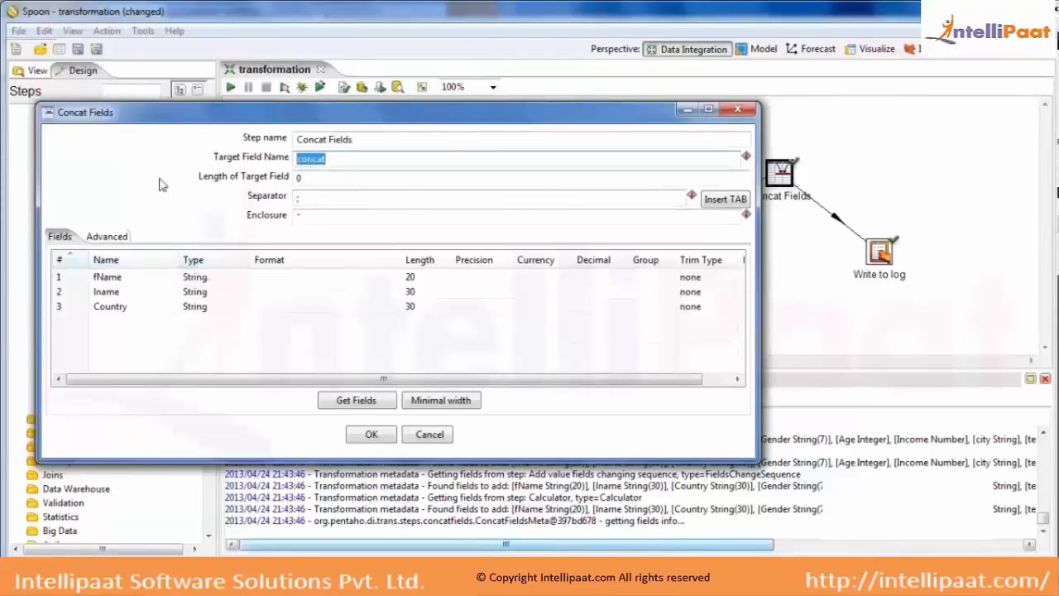
pyautogui.click(96, 239)
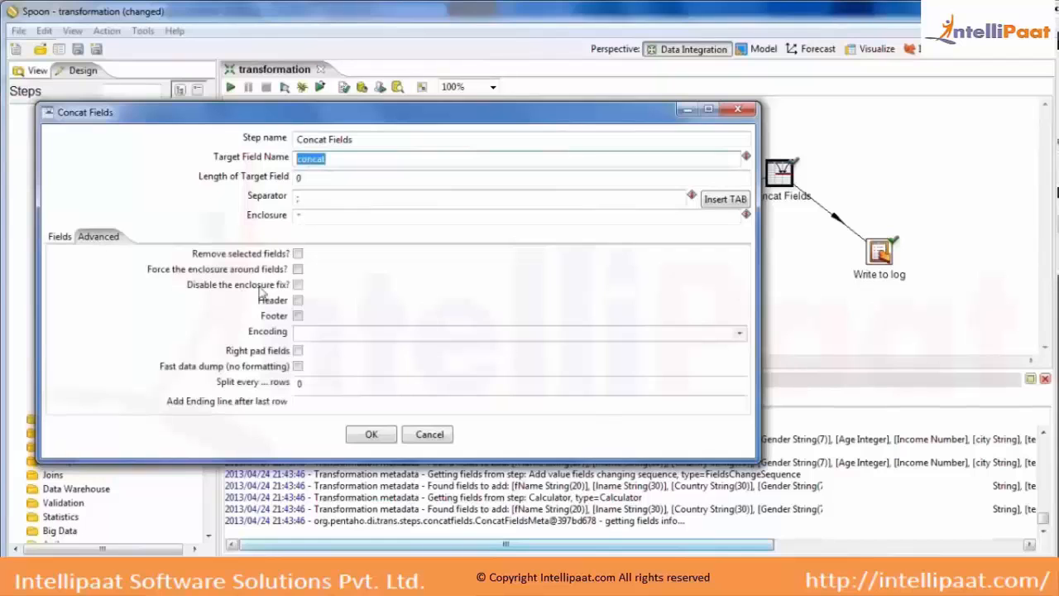
pyautogui.click(371, 434)
# Clear the Write to log step's field list, add all incoming fields again, and apply the settings
pyautogui.doubleClick(875, 255)
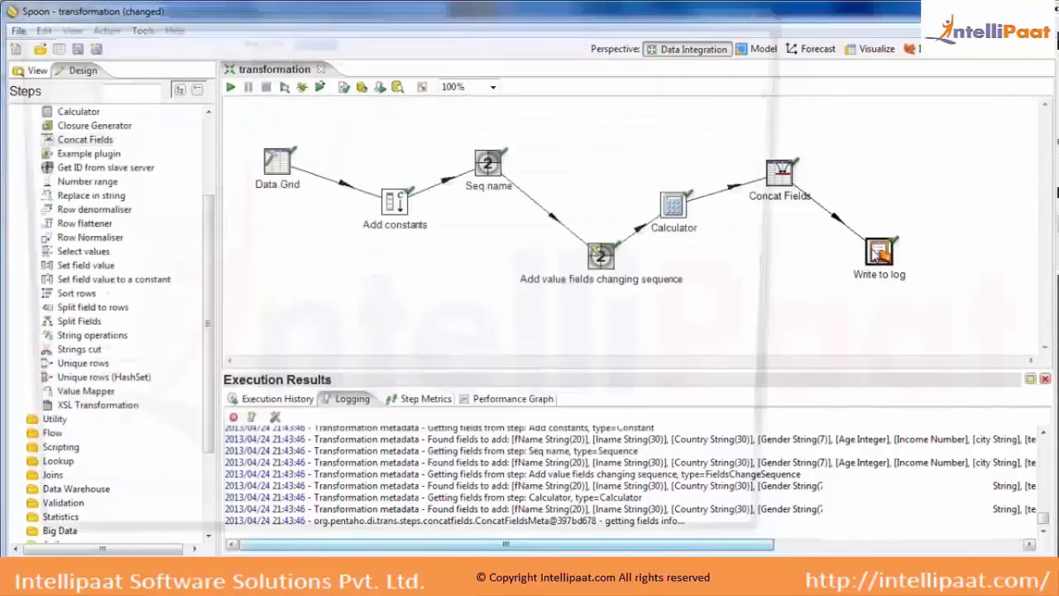
pyautogui.click(401, 543)
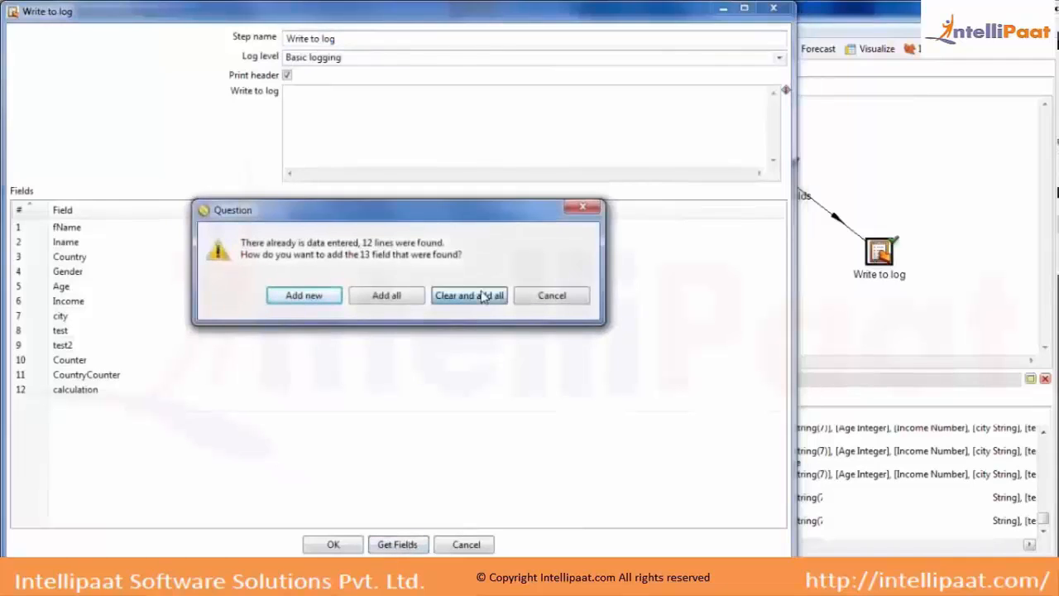
pyautogui.click(486, 296)
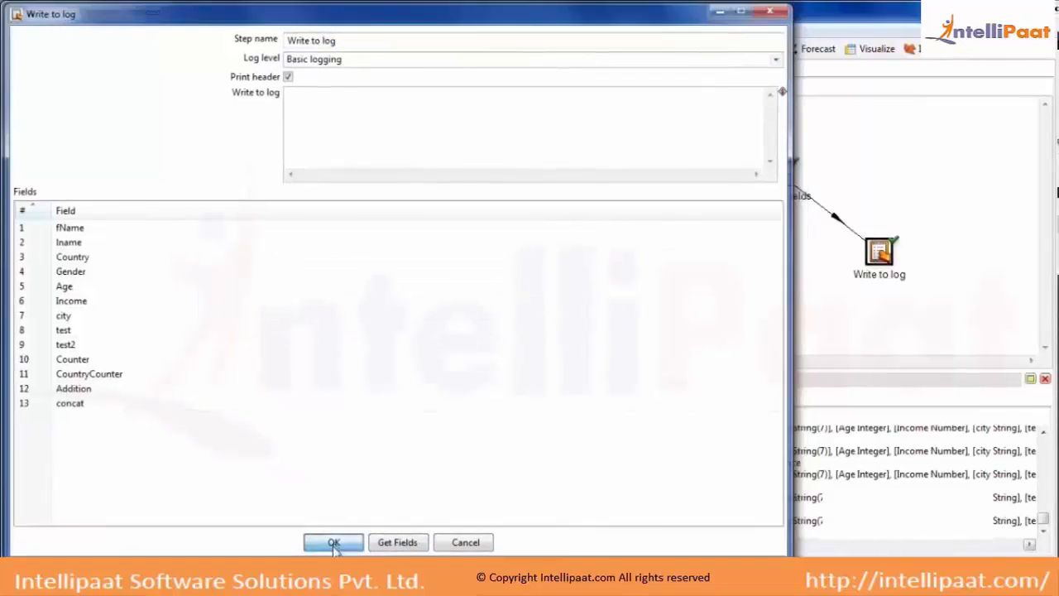
pyautogui.click(334, 545)
# Run the transformation and examine the Addition and concat values in the enlarged execution log
pyautogui.click(229, 87)
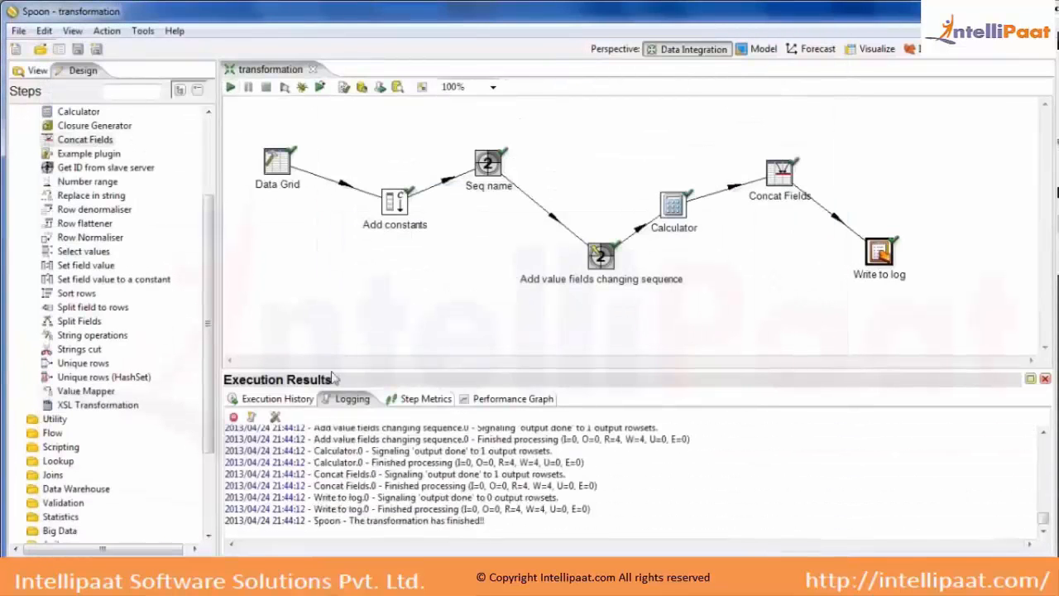
pyautogui.doubleClick(352, 398)
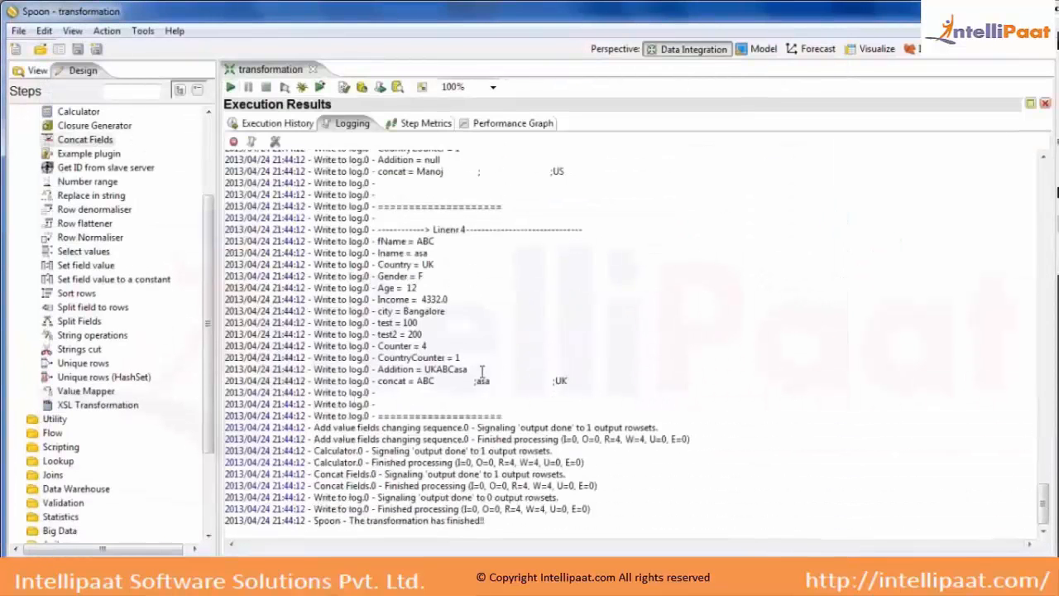
pyautogui.moveTo(505, 380); pyautogui.dragTo(379, 392)
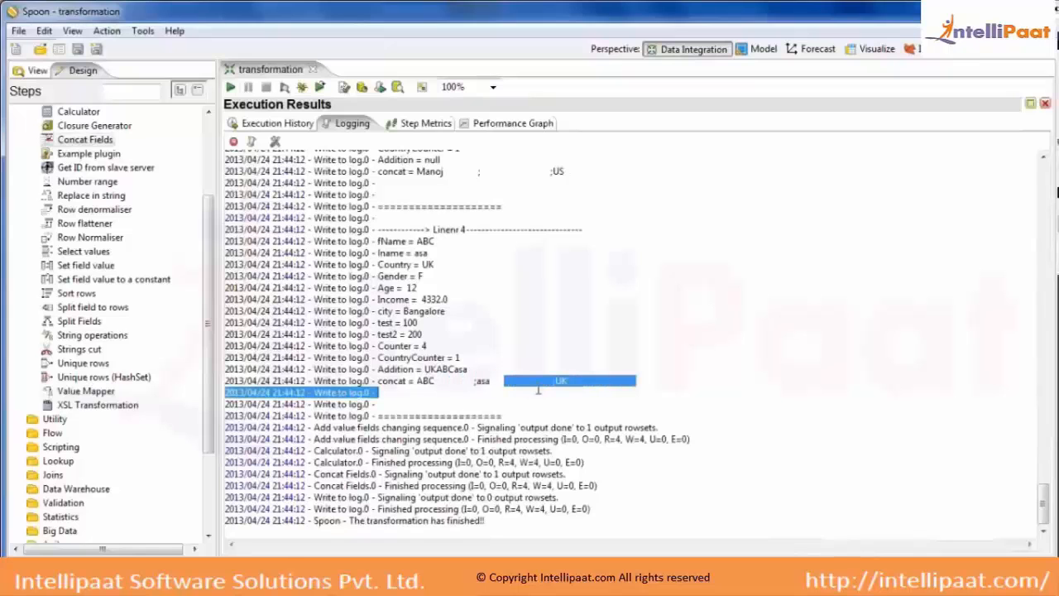
pyautogui.doubleClick(364, 124)
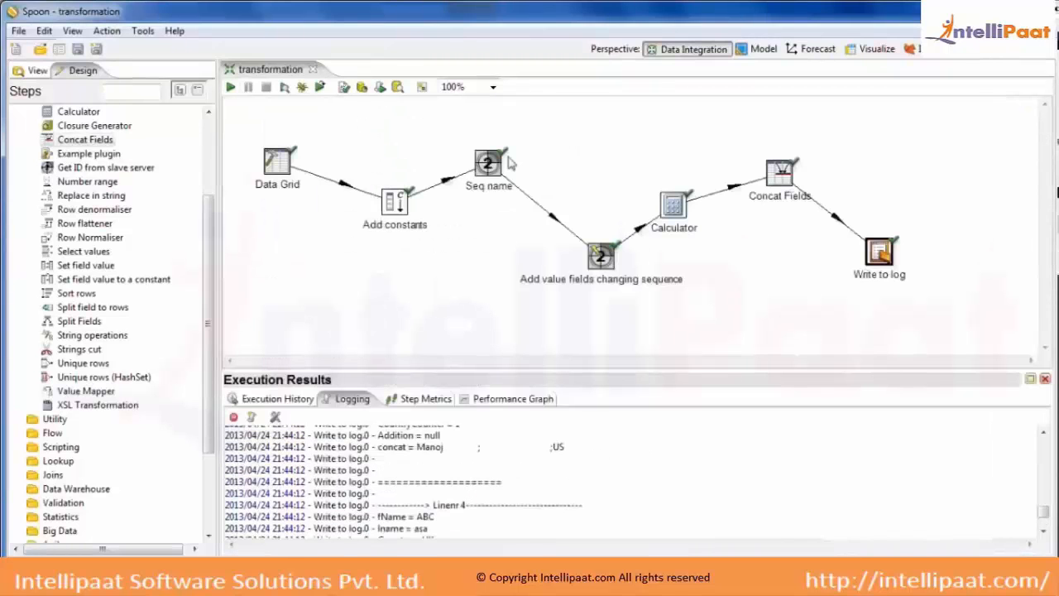
# Clear the lengths of fName, lname and Country in the Concat Fields step and apply the settings
pyautogui.doubleClick(786, 184)
pyautogui.click(436, 203)
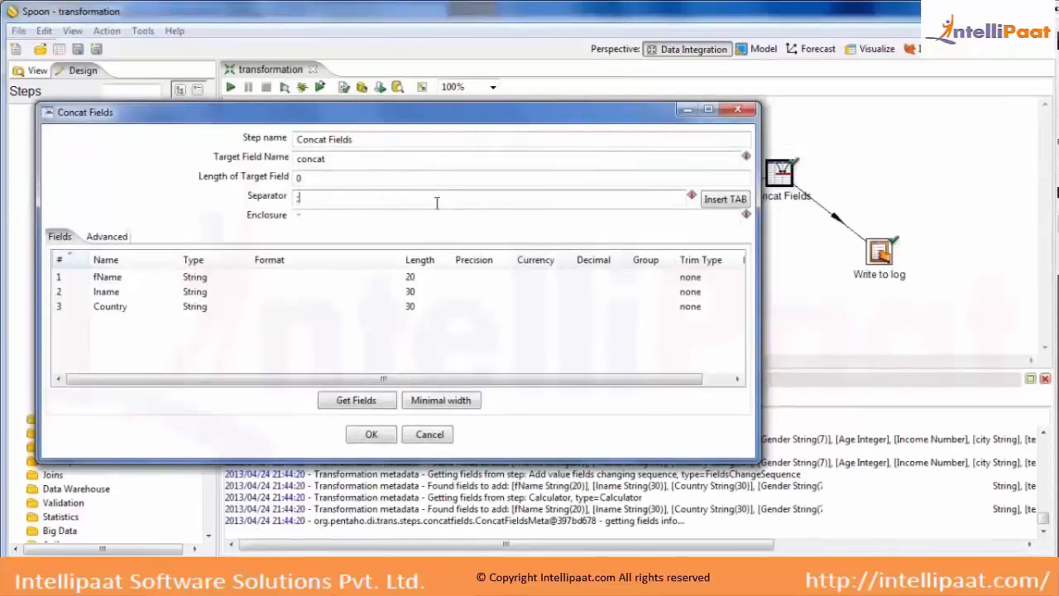
pyautogui.click(437, 276)
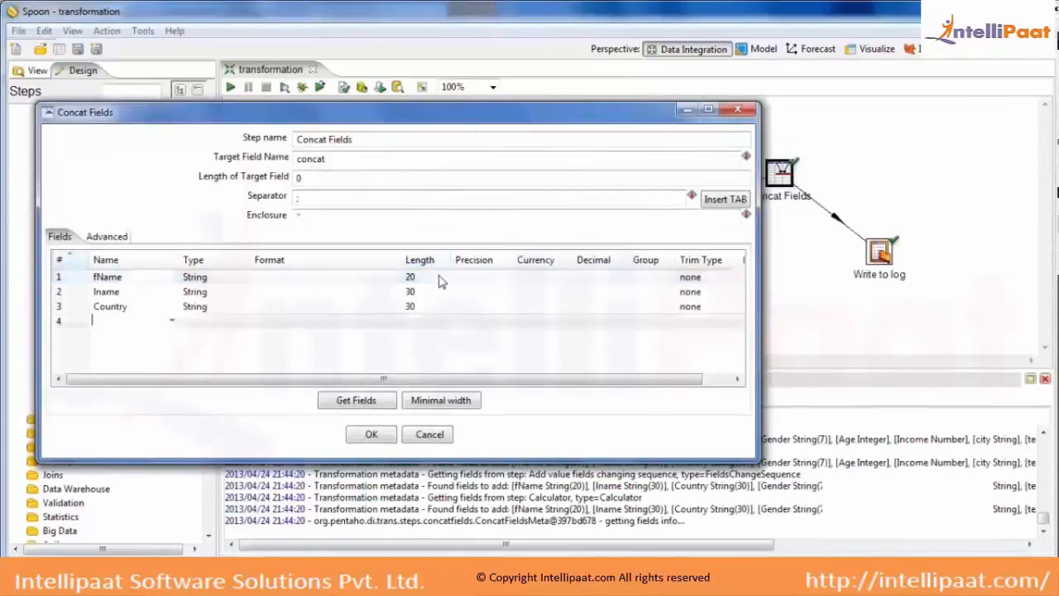
pyautogui.press('Delete')
pyautogui.press('Down')
pyautogui.press('Delete')
pyautogui.press('Down')
pyautogui.press('Delete')
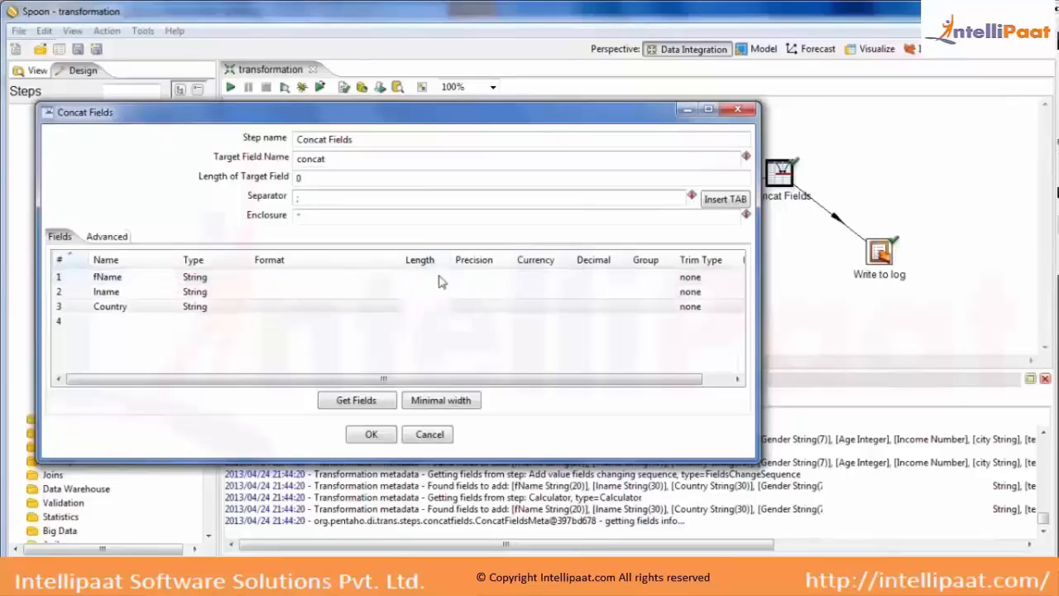
pyautogui.click(89, 323)
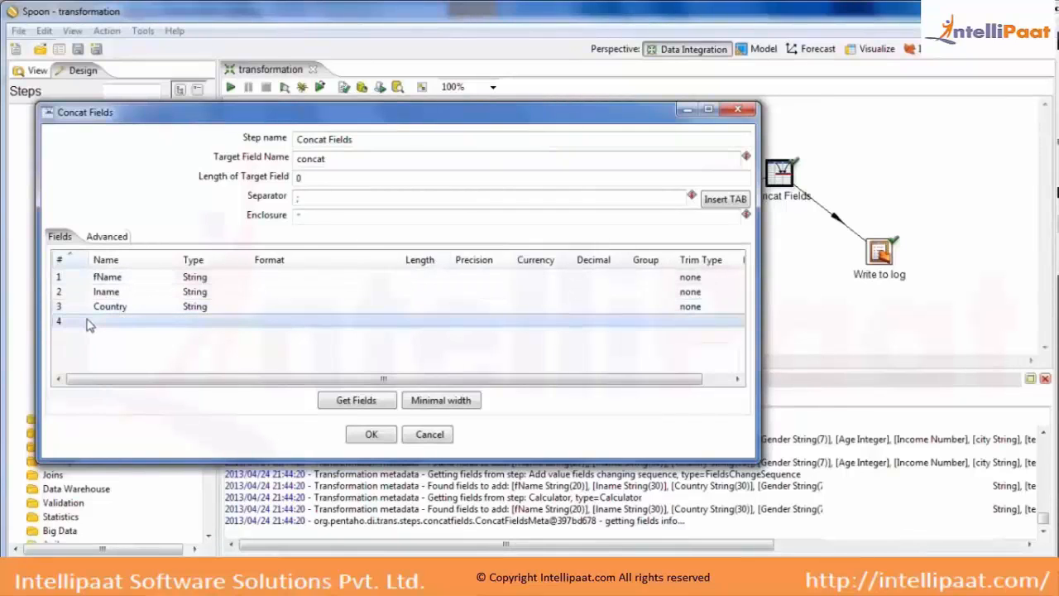
pyautogui.click(363, 433)
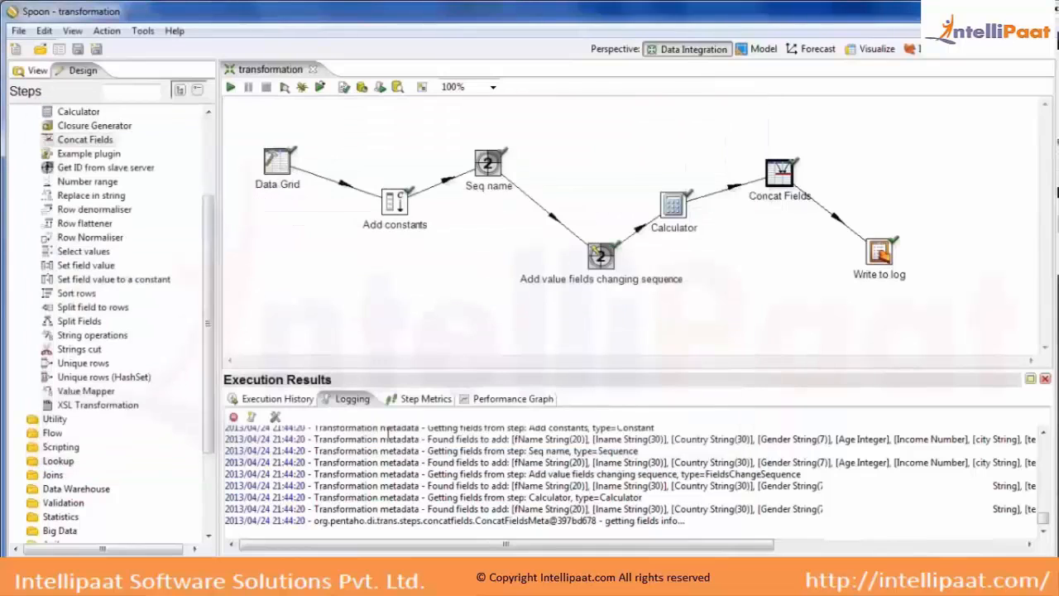
# Run the transformation, examine the logged concat values in the enlarged execution log, and restore the log to its normal size
pyautogui.click(231, 88)
pyautogui.press('Return')
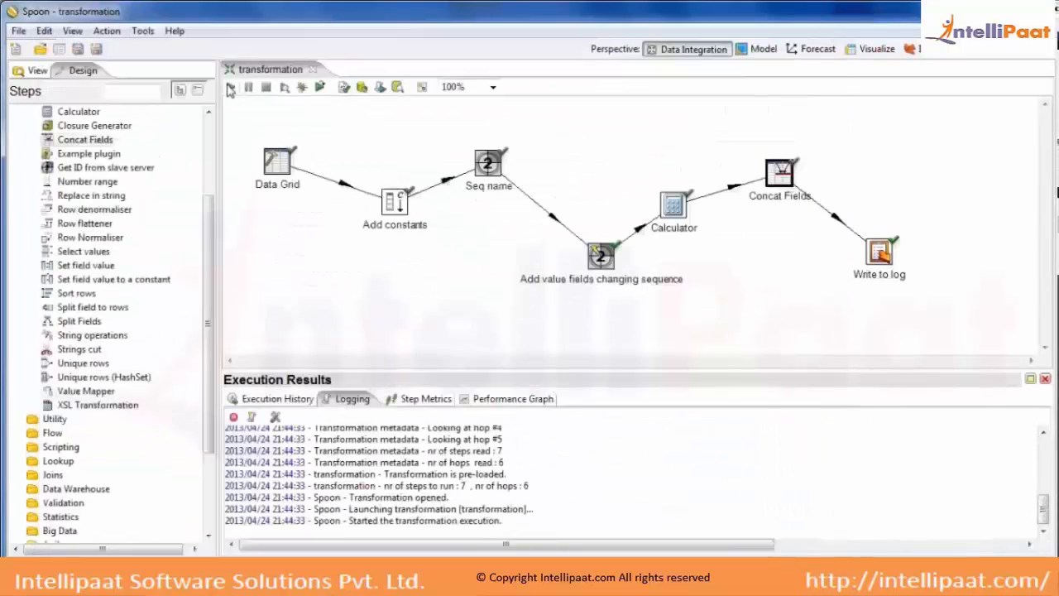
pyautogui.doubleClick(362, 400)
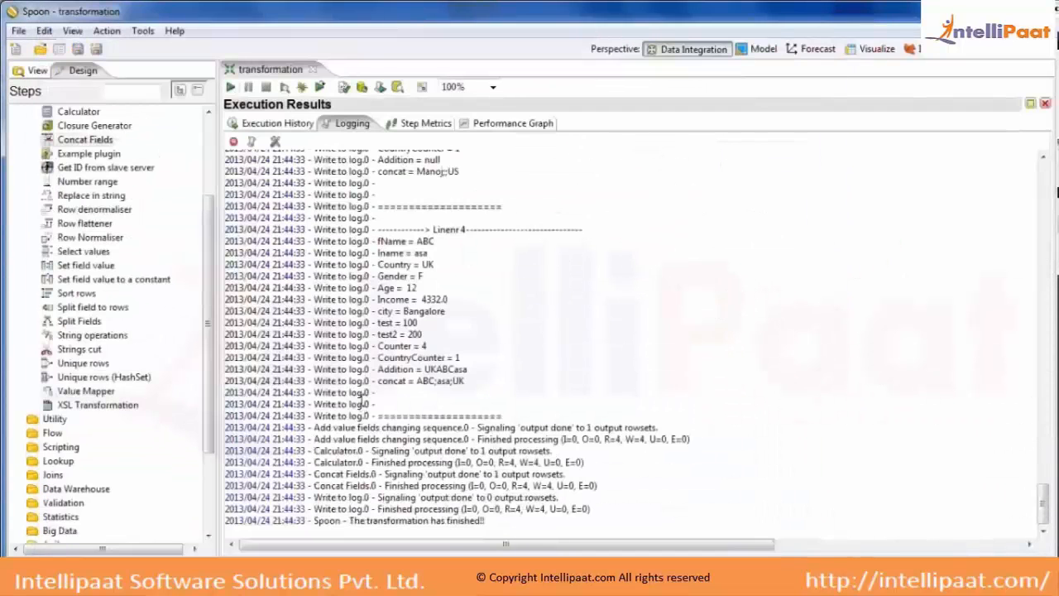
pyautogui.moveTo(464, 383); pyautogui.dragTo(393, 389)
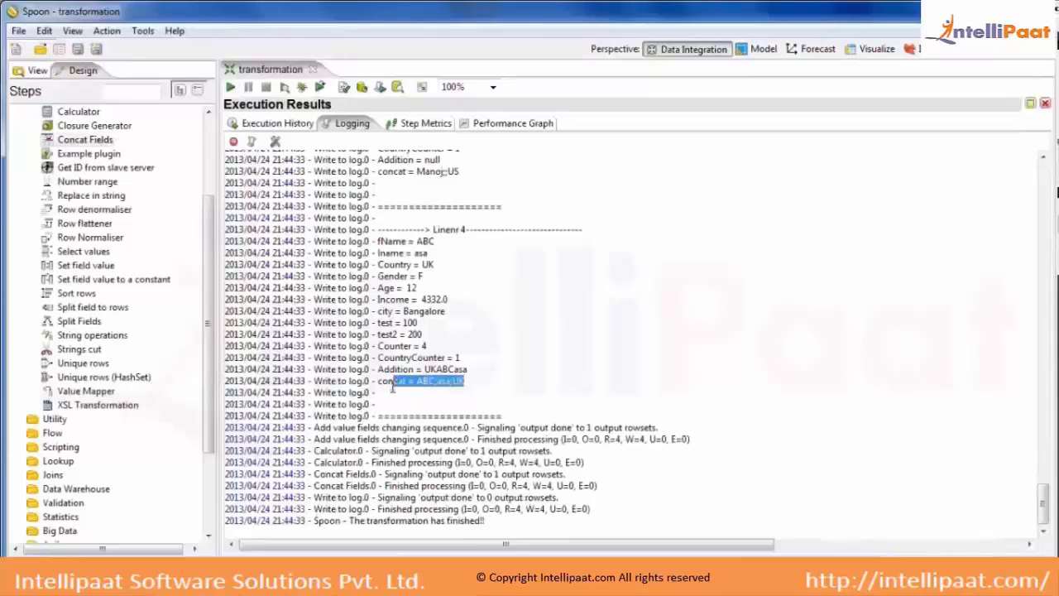
pyautogui.scroll(5, 393, 388)
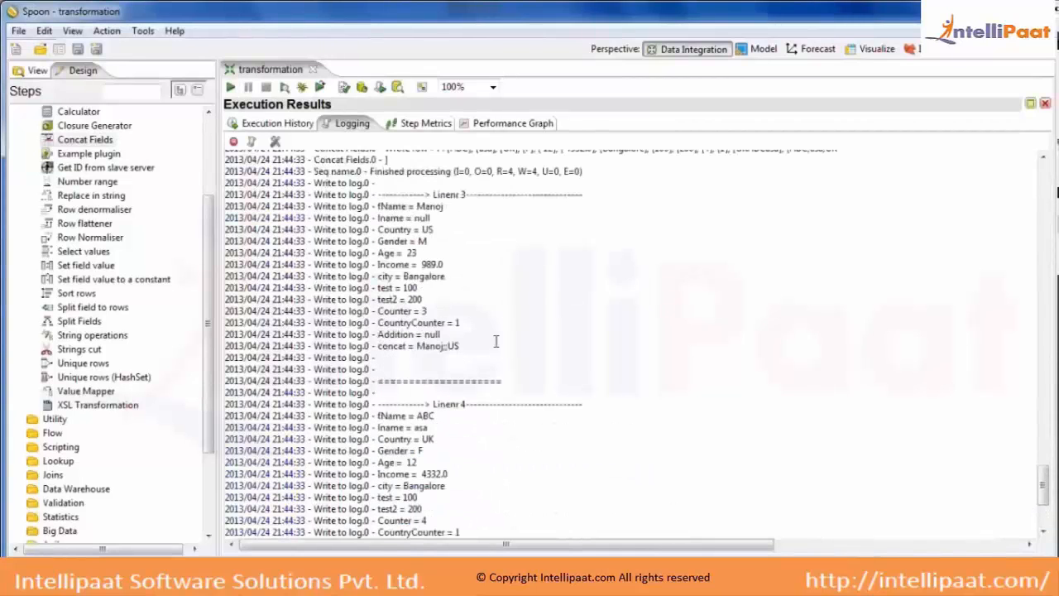
pyautogui.moveTo(496, 341); pyautogui.dragTo(321, 346)
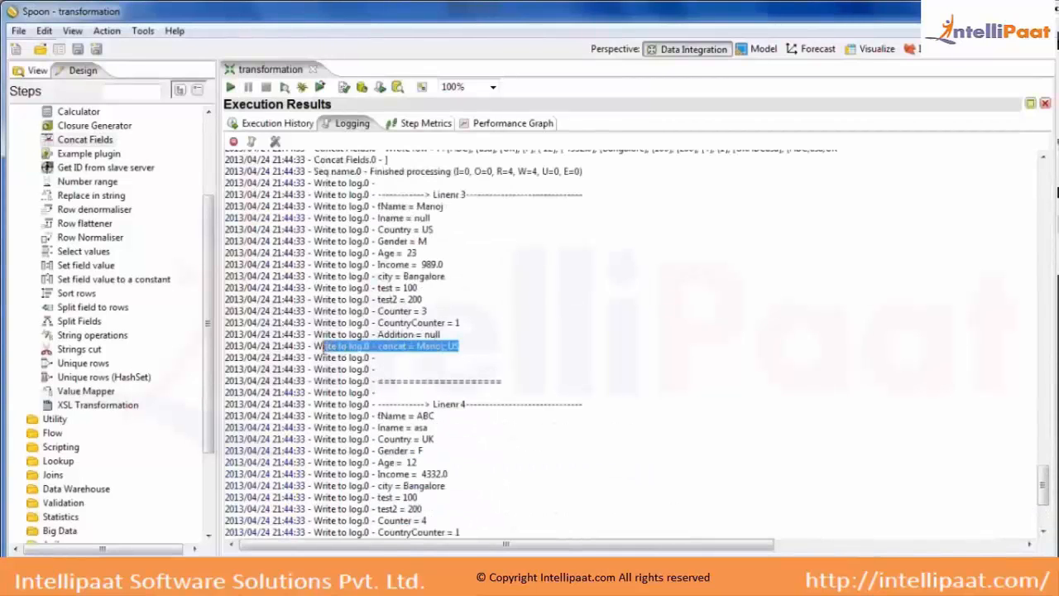
pyautogui.doubleClick(343, 131)
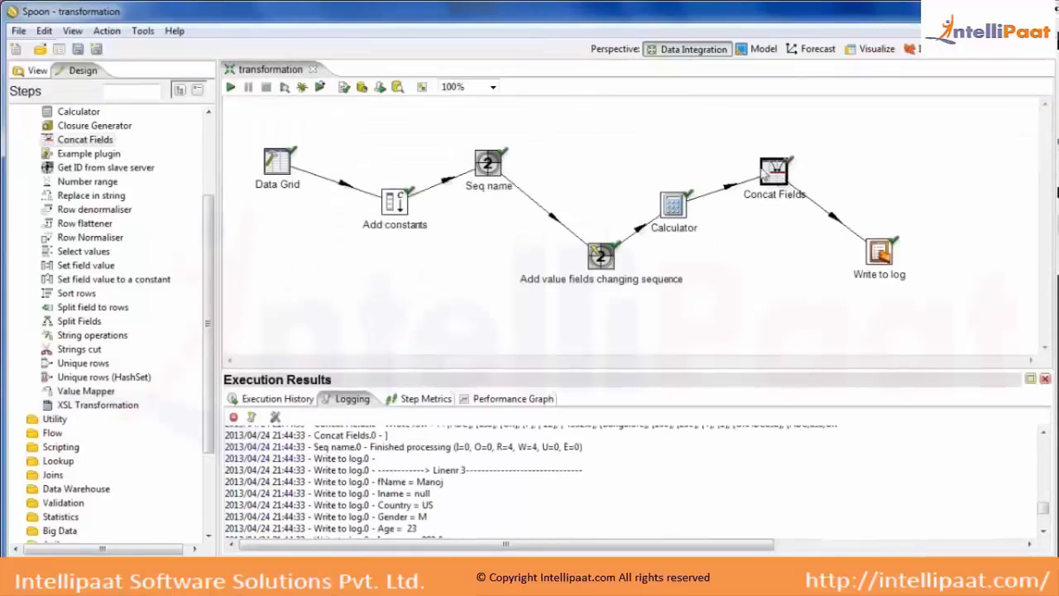
# Move the Concat Fields step closer above the Calculator step, check its field settings, and accept them
pyautogui.moveTo(774, 169); pyautogui.dragTo(743, 160)
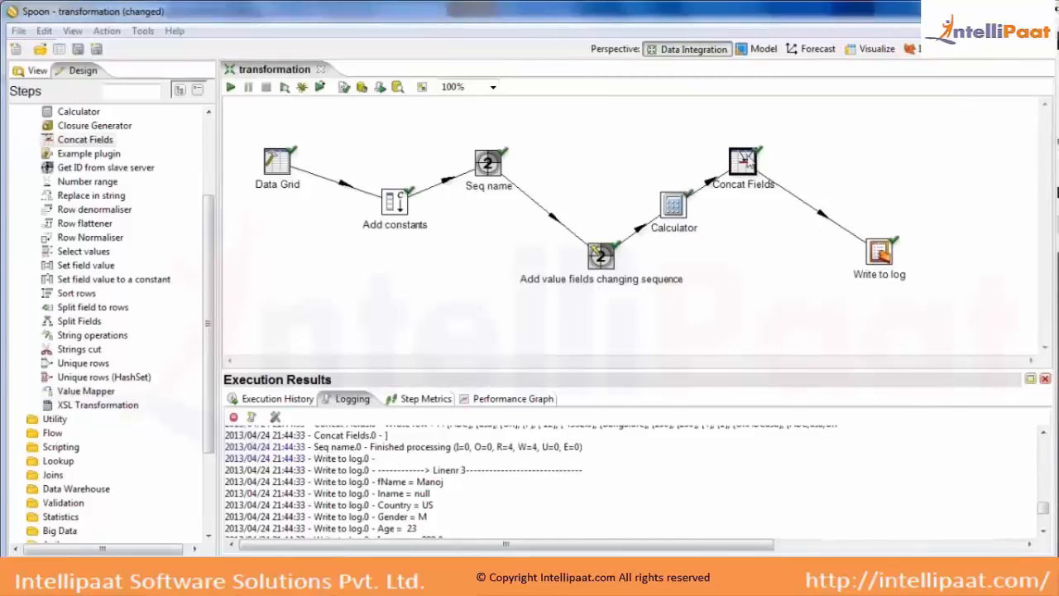
pyautogui.doubleClick(745, 162)
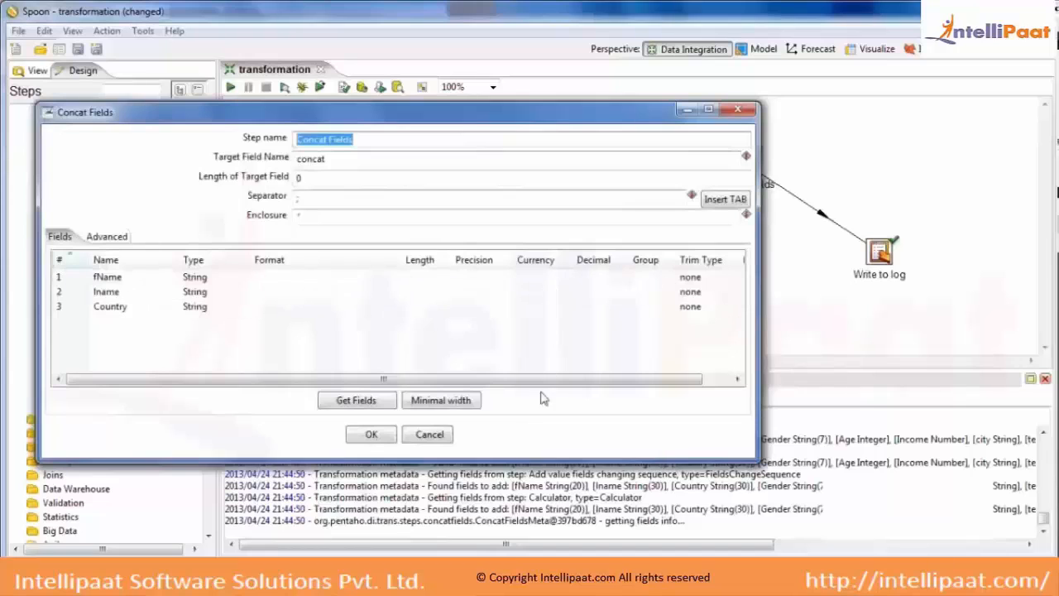
pyautogui.click(369, 432)
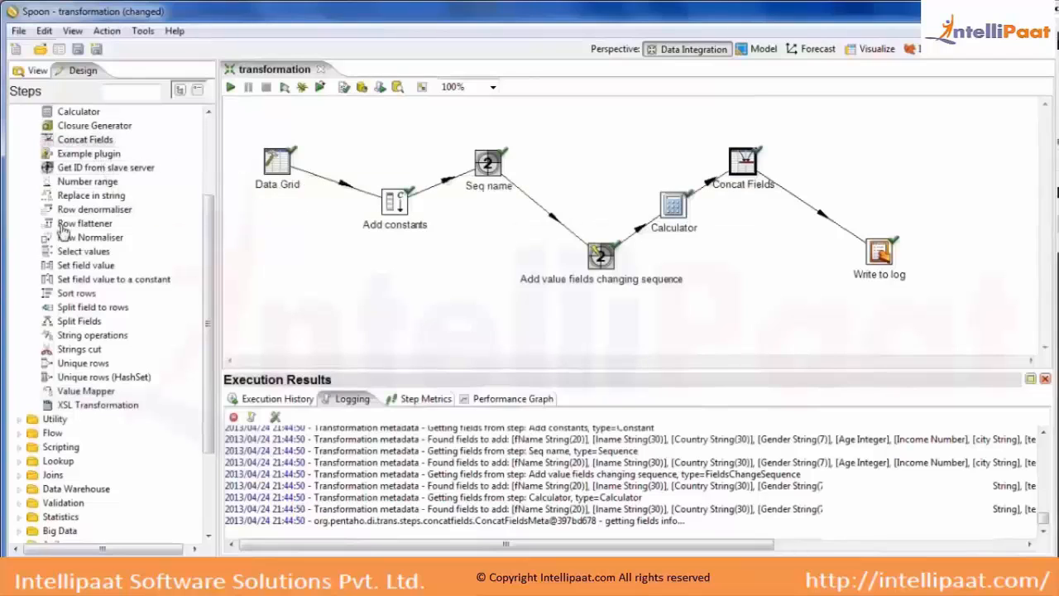
# Insert a Number range step into the hop between Concat Fields and Write to log, and open its settings
pyautogui.moveTo(72, 184); pyautogui.dragTo(798, 204)
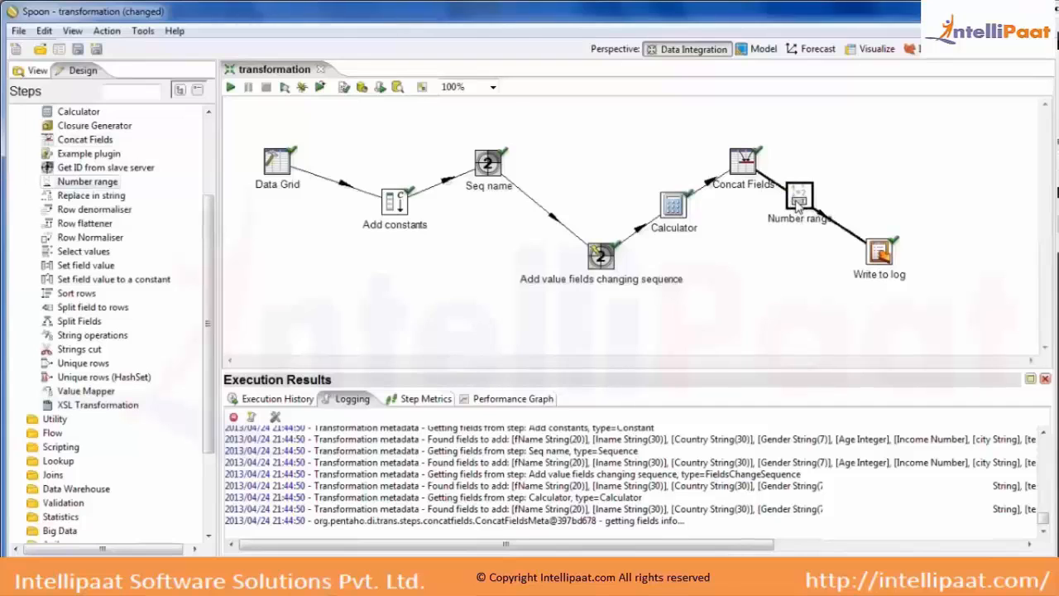
pyautogui.press('Return')
pyautogui.doubleClick(799, 203)
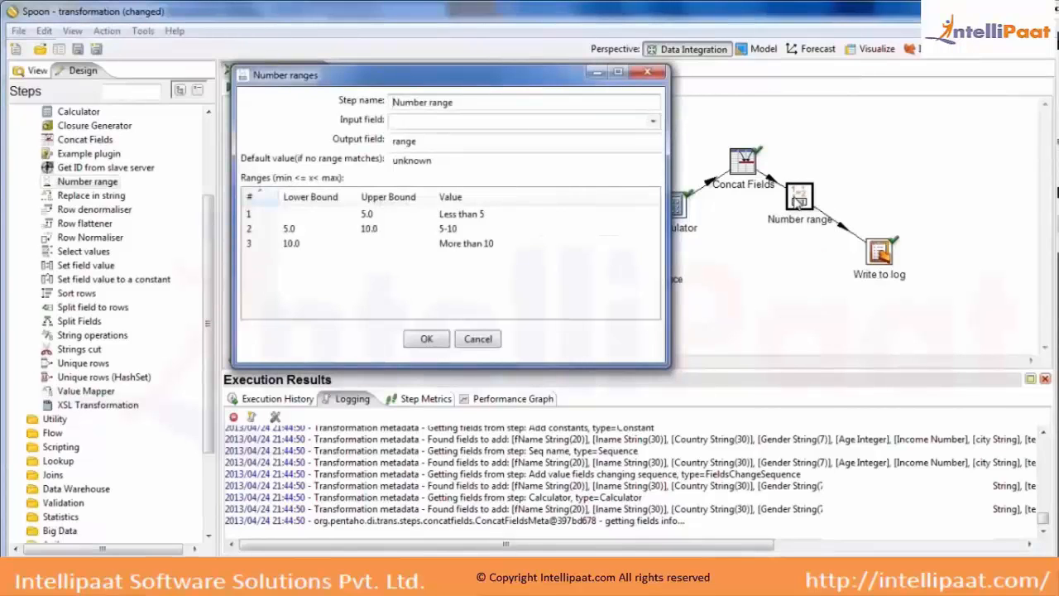
# Switch to the Notepad notes and add the lines "Agening --> number range -->" and "DL --> 18 yrs"
pyautogui.moveTo(399, 529)
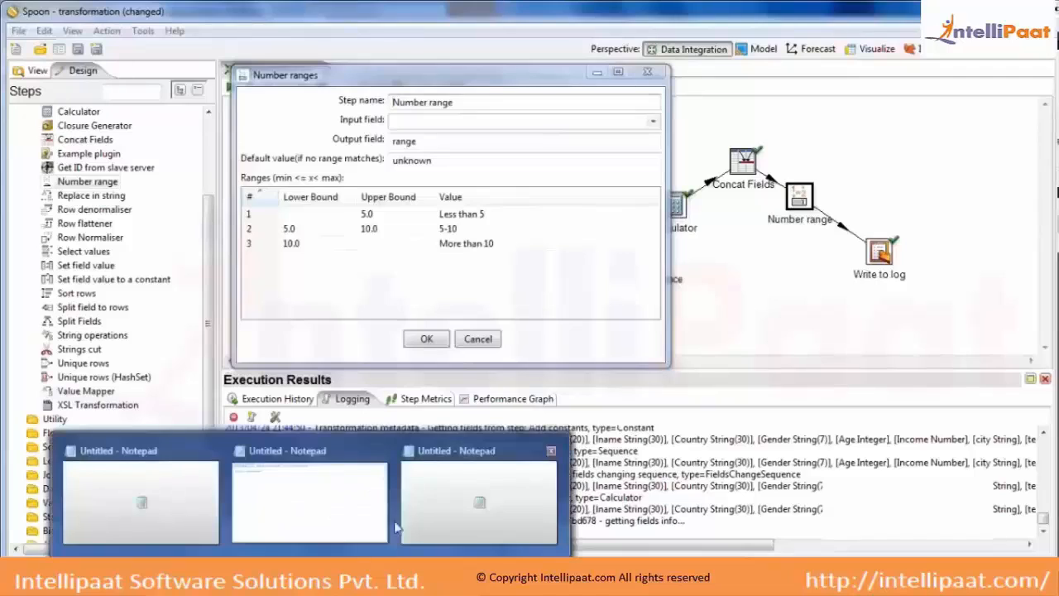
pyautogui.click(336, 505)
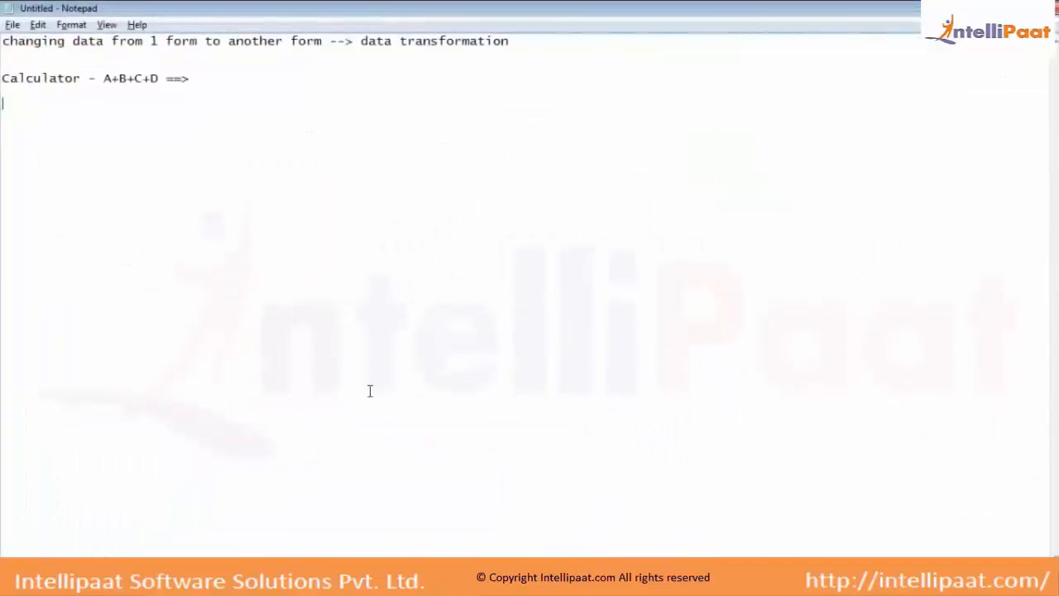
pyautogui.write('ening')
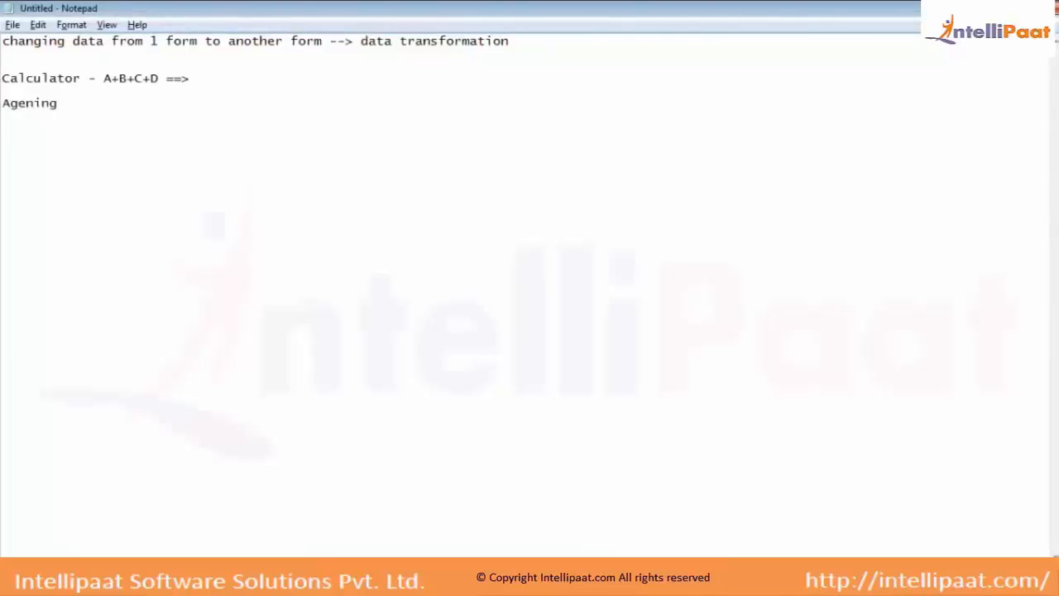
pyautogui.write('--> number range -->')
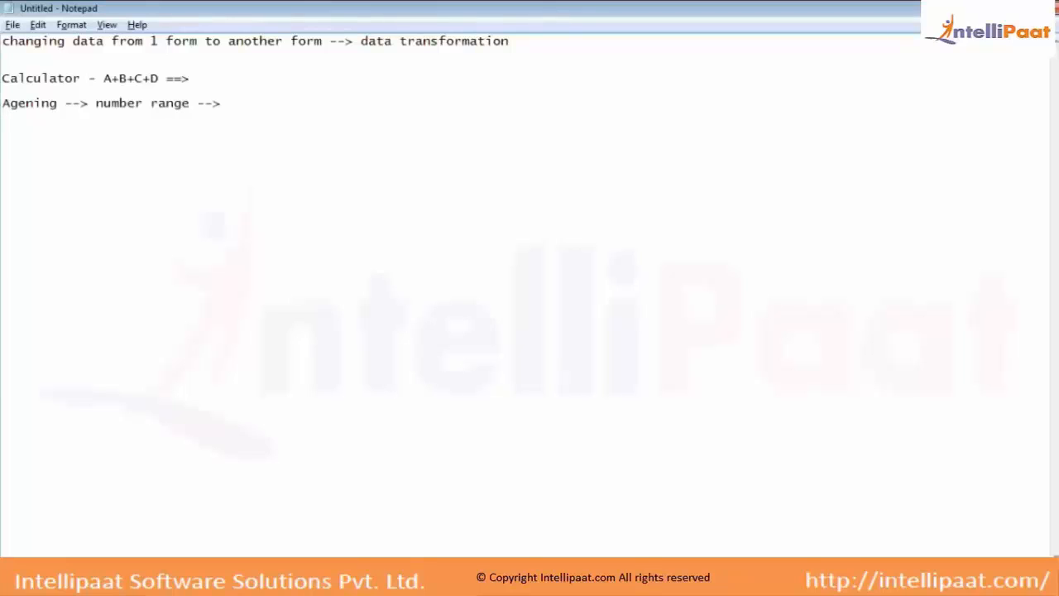
pyautogui.write('DL --> 18 yrs')
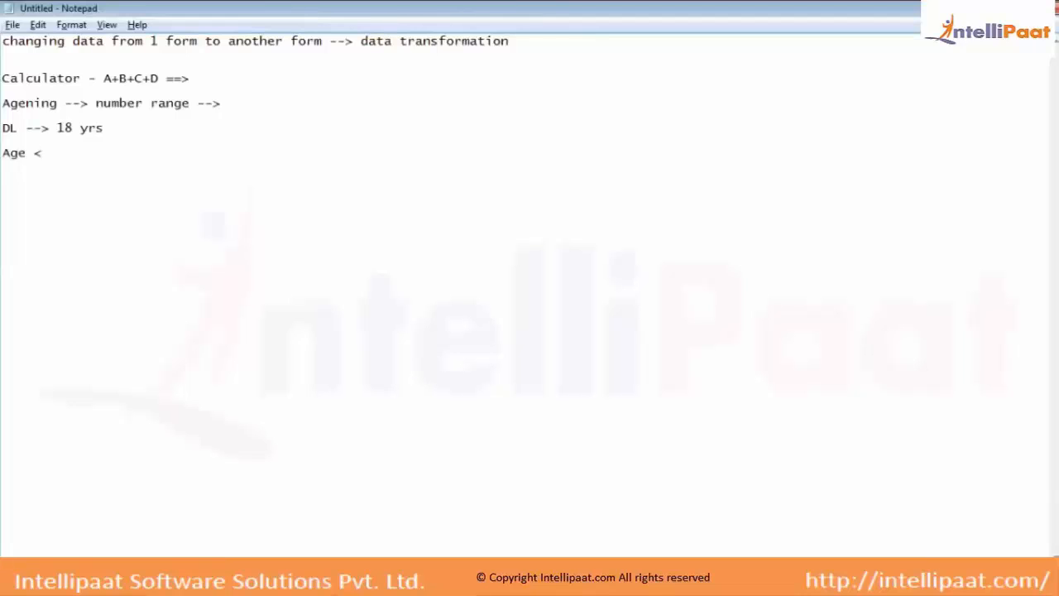
# Write the age rules in the notes: "1<Age <18 -- minor", "18<Age <50 -- Young" and "50<Age <X -- Old"
pyautogui.write('1<Age <18 -- minor 18<')
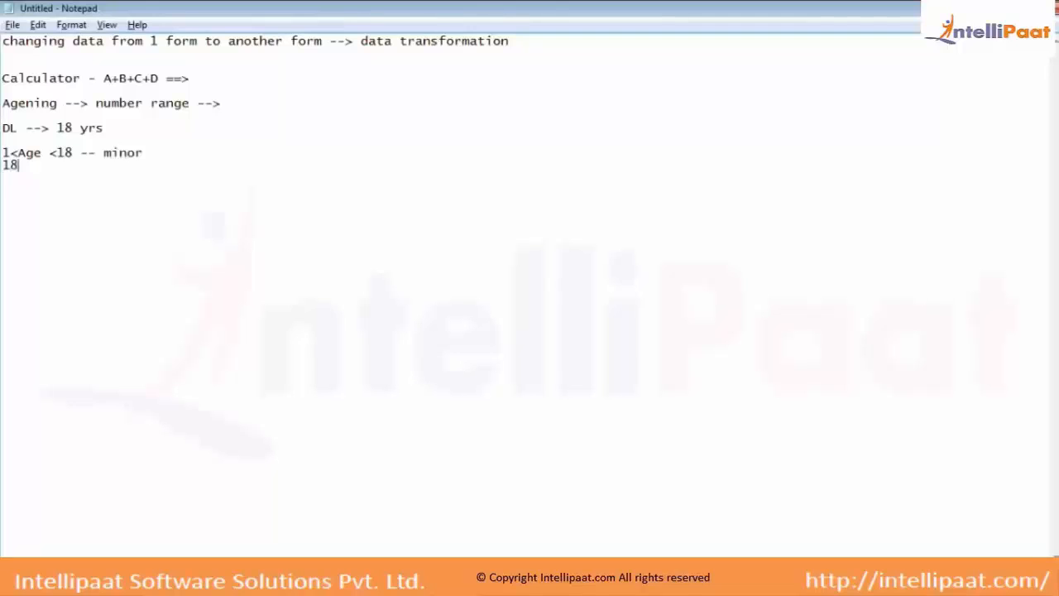
pyautogui.write('Age <5')
pyautogui.write('0 -- Youbg')
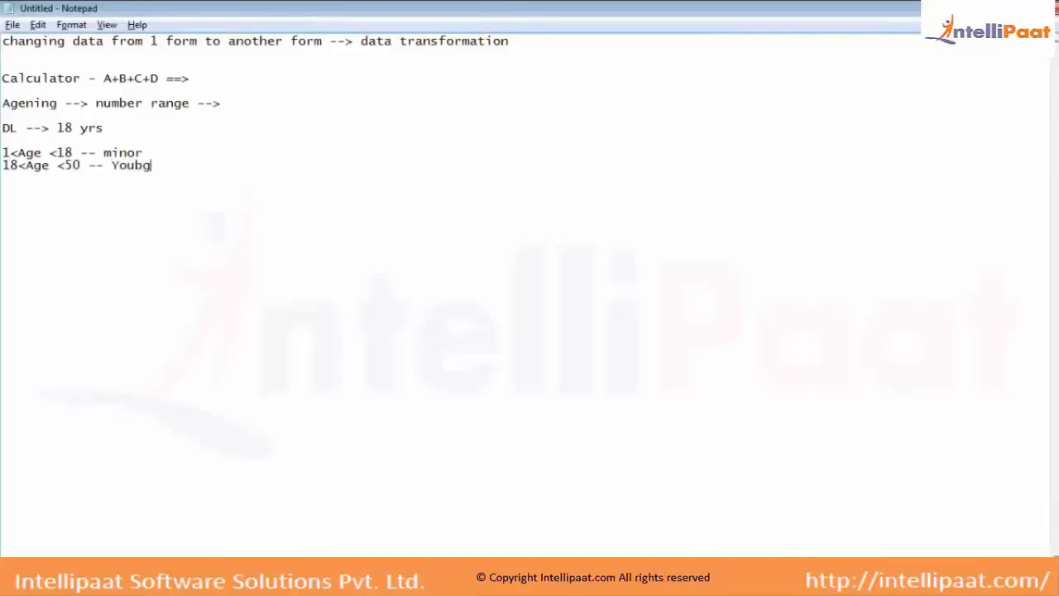
pyautogui.write('ng')
pyautogui.press('Return')
pyautogui.write('50<Age <X --')
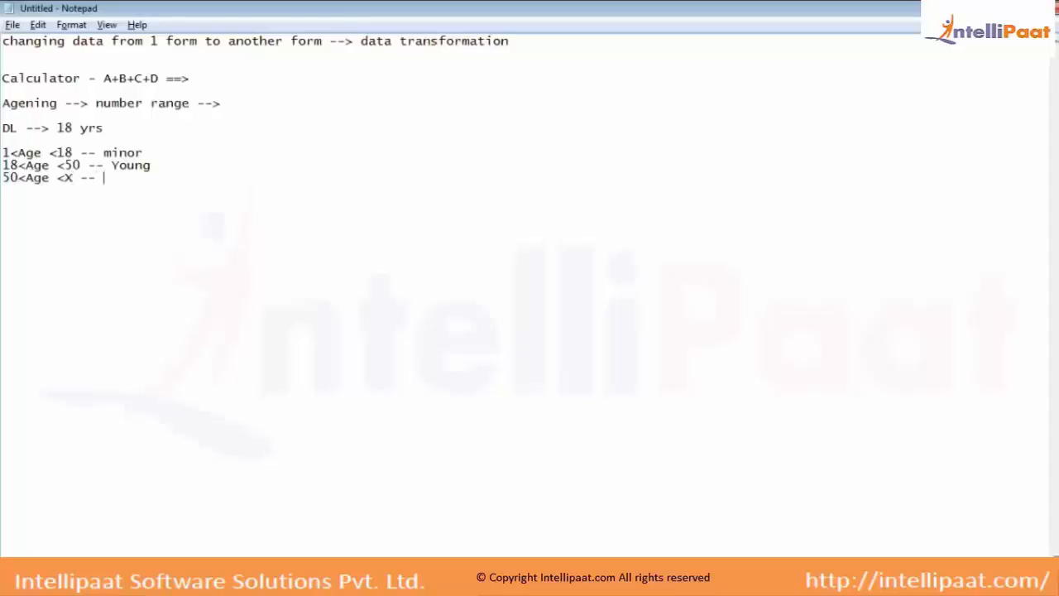
pyautogui.write(' Old')
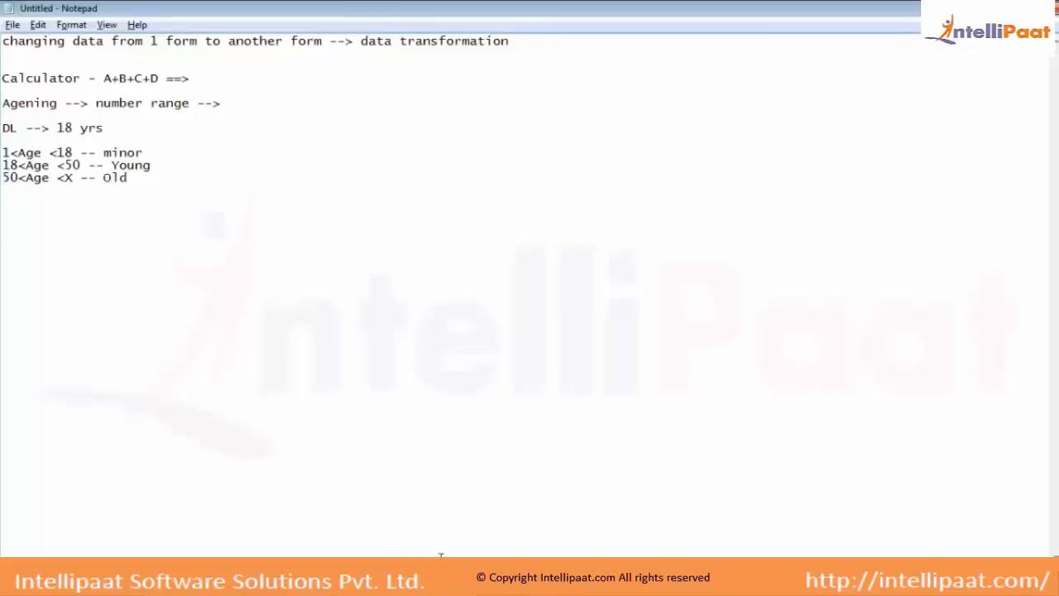
pyautogui.moveTo(454, 583)
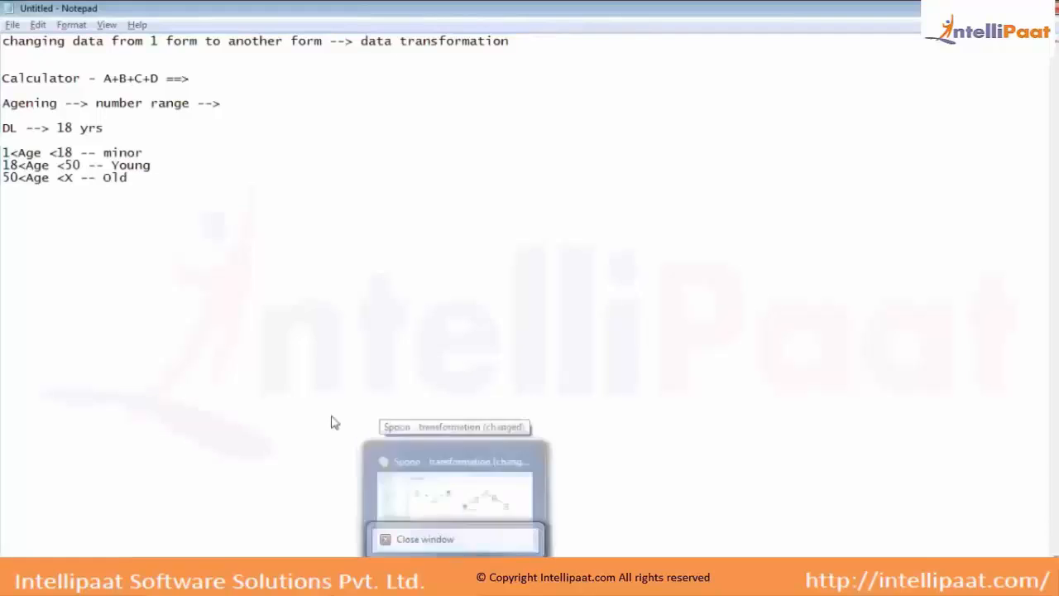
pyautogui.doubleClick(136, 153)
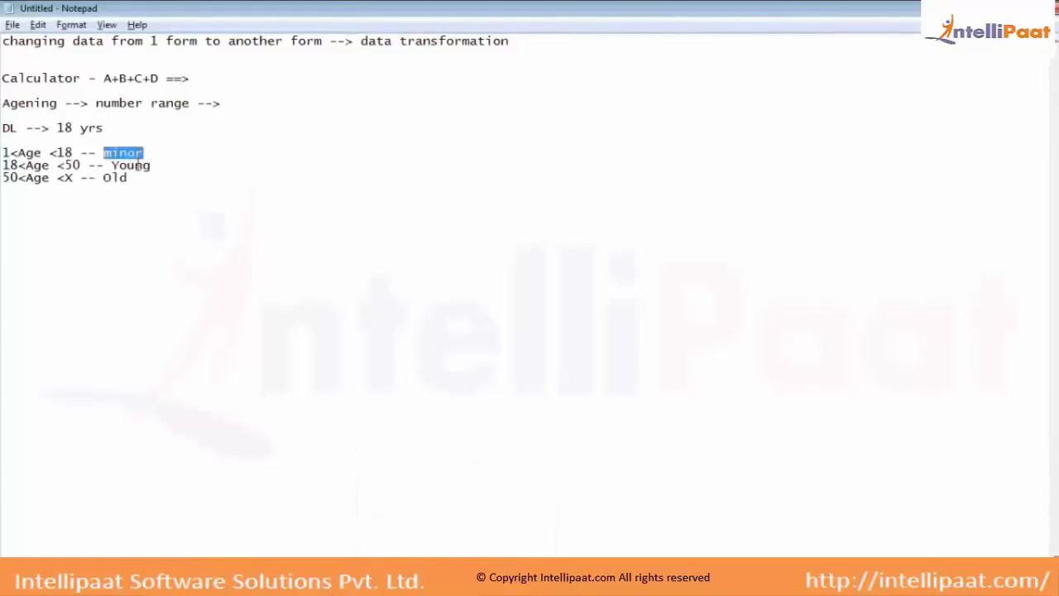
pyautogui.doubleClick(64, 152)
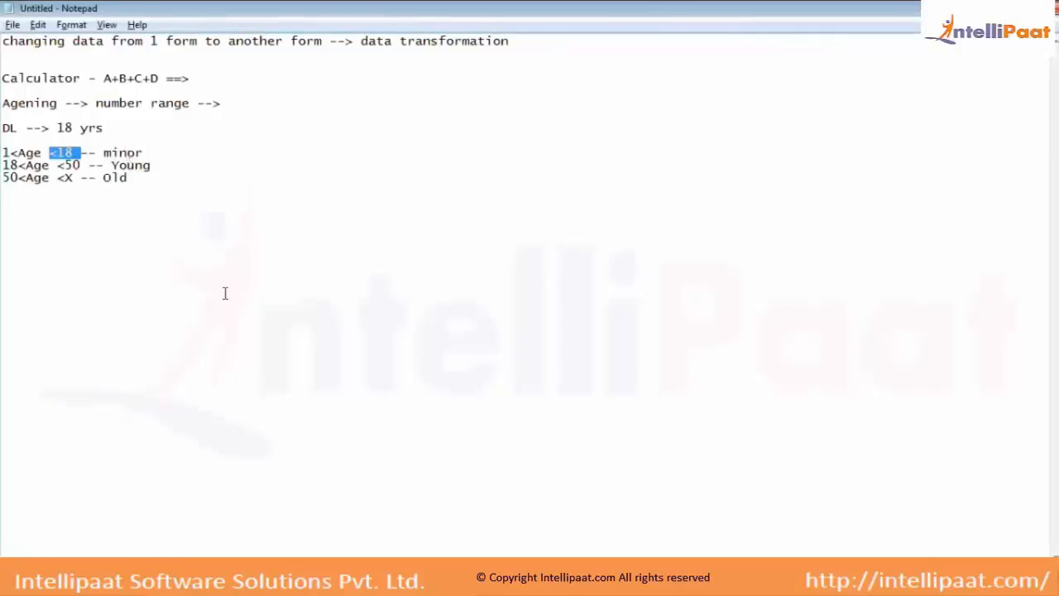
# Switch back to Spoon and set the Number range step's input field to Age
pyautogui.moveTo(458, 579)
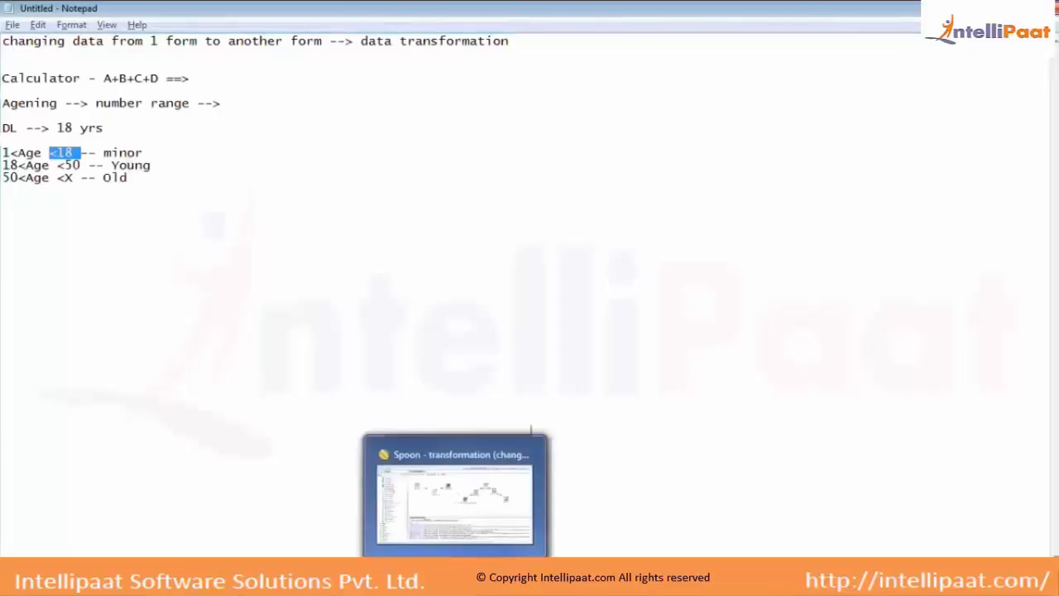
pyautogui.click(496, 451)
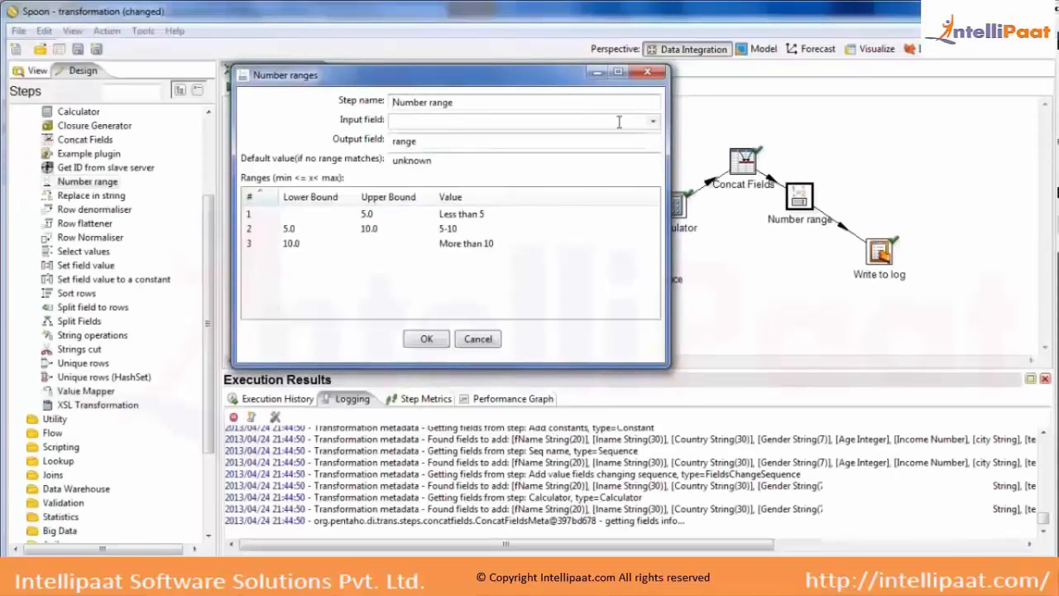
pyautogui.click(653, 123)
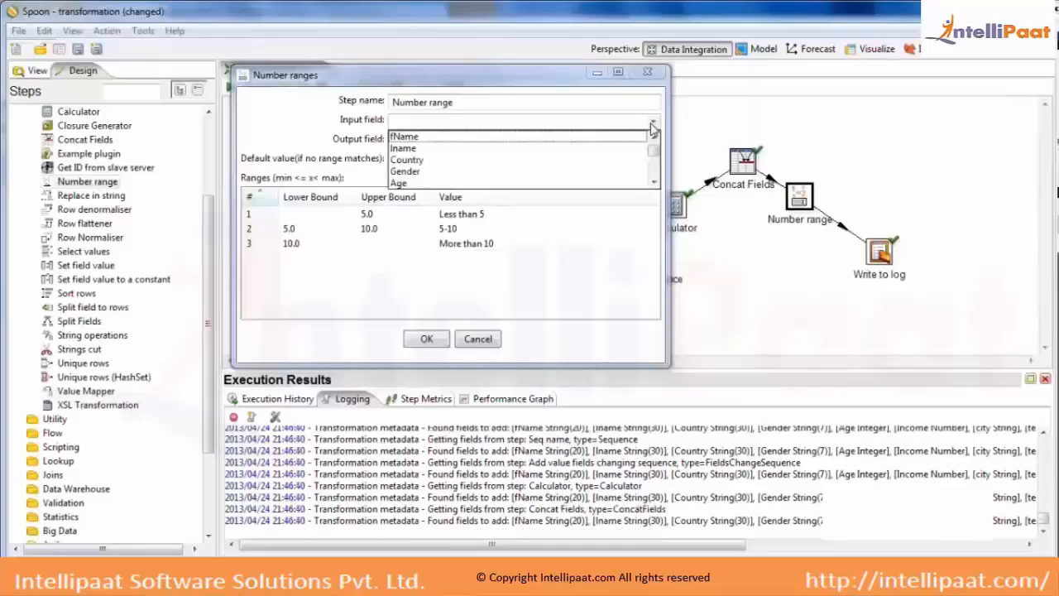
pyautogui.click(655, 182)
pyautogui.click(654, 182)
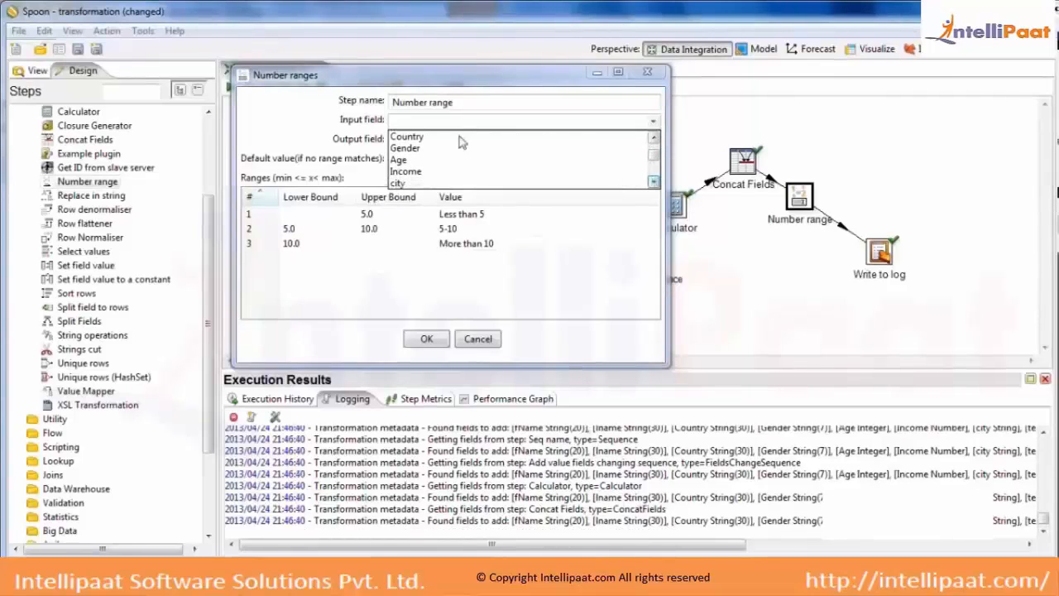
pyautogui.click(404, 160)
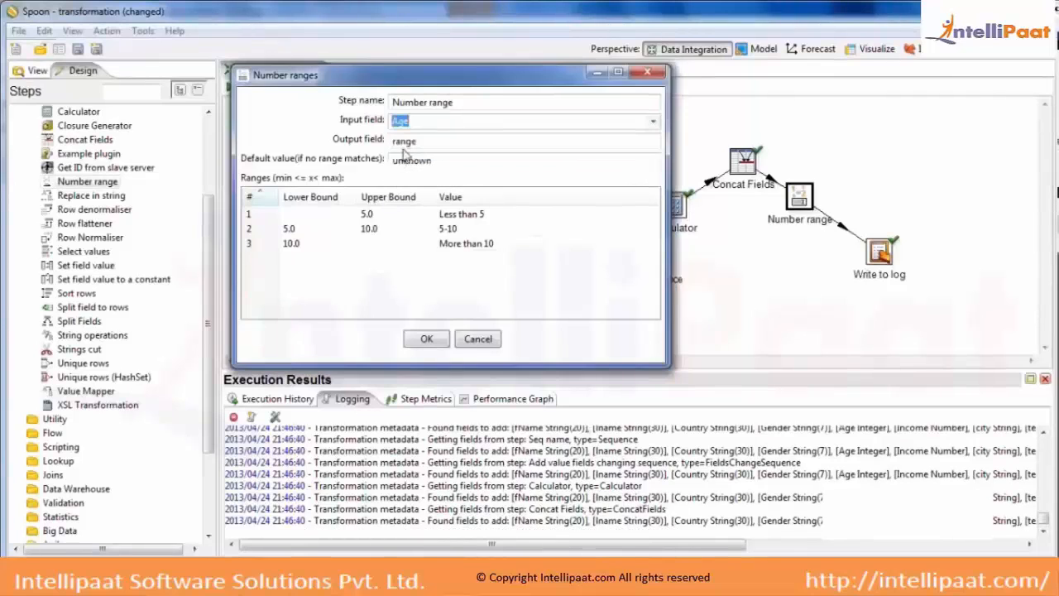
pyautogui.click(426, 121)
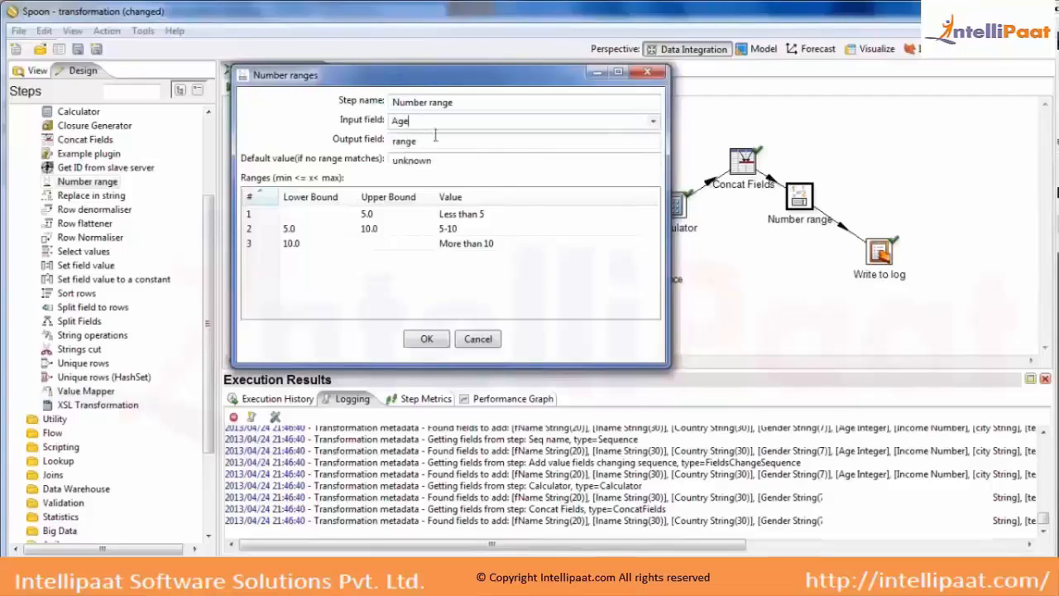
# Define the first range with lower bound 1, upper bound 18 and value Minor
pyautogui.click(306, 213)
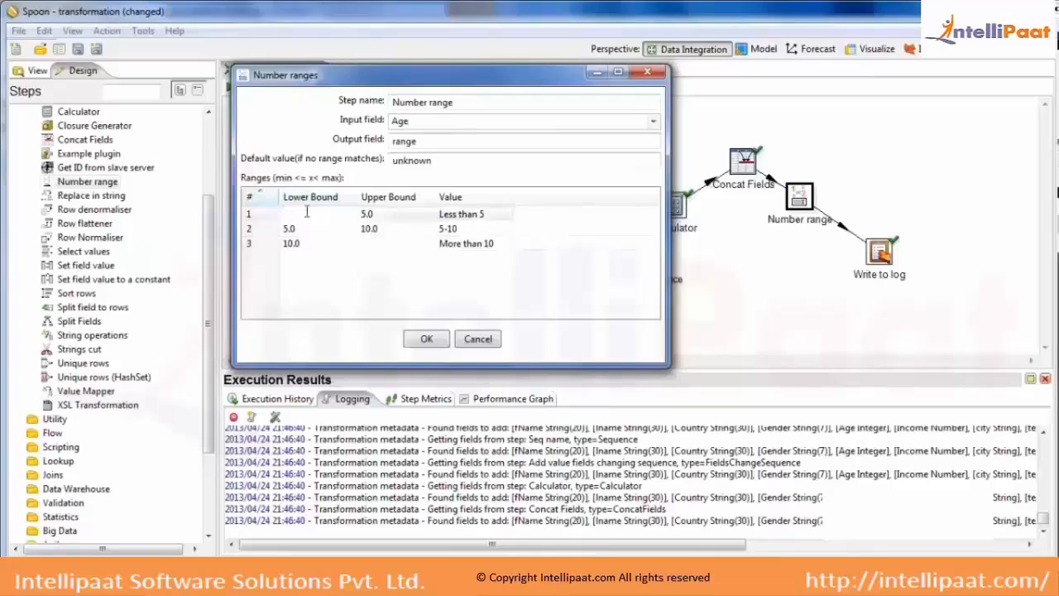
pyautogui.press('Tab')
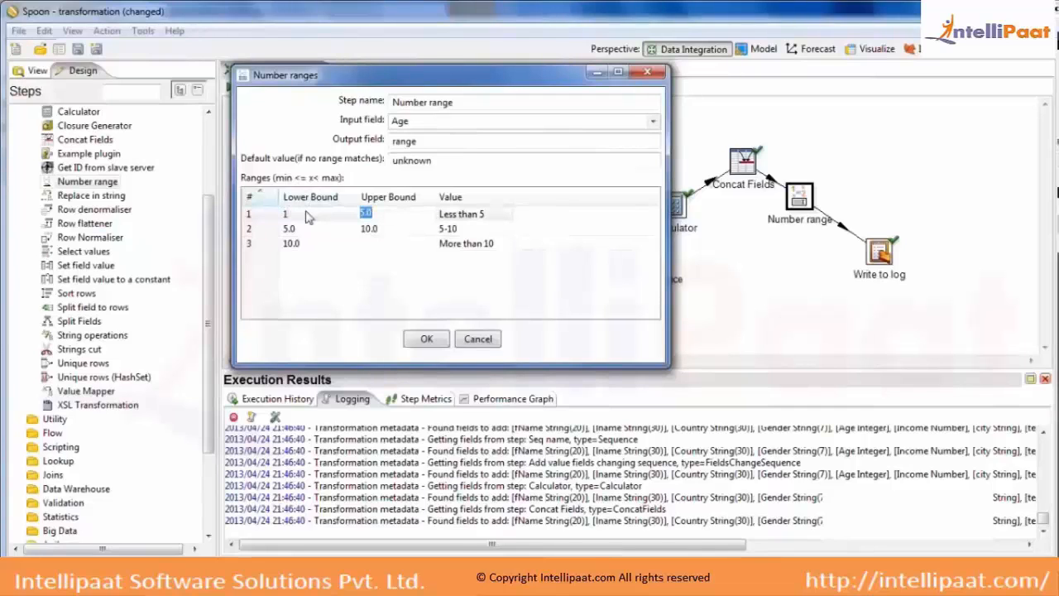
pyautogui.write('18')
pyautogui.press('Tab')
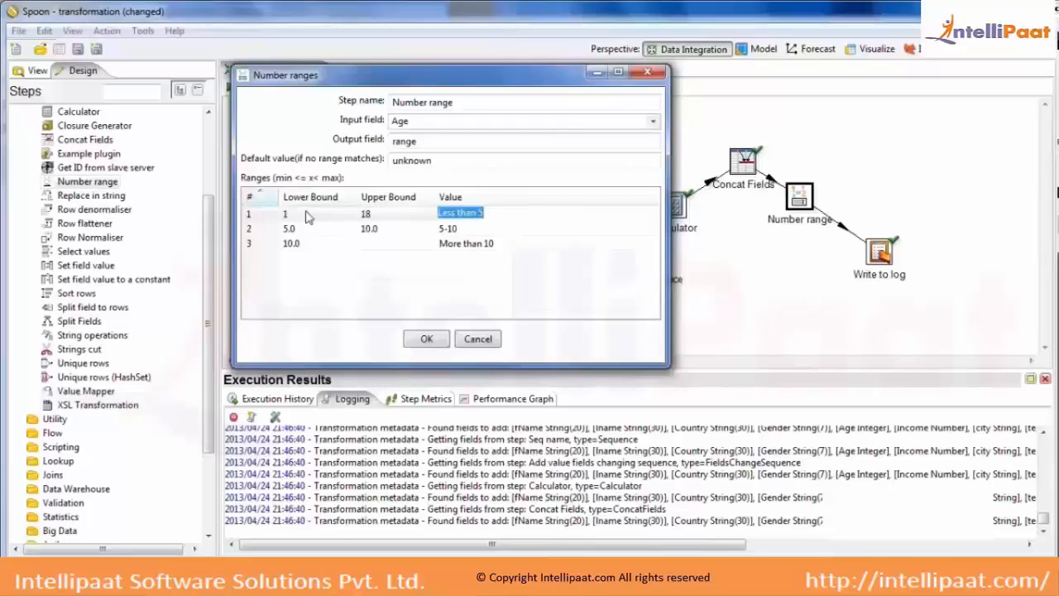
pyautogui.write('Mi')
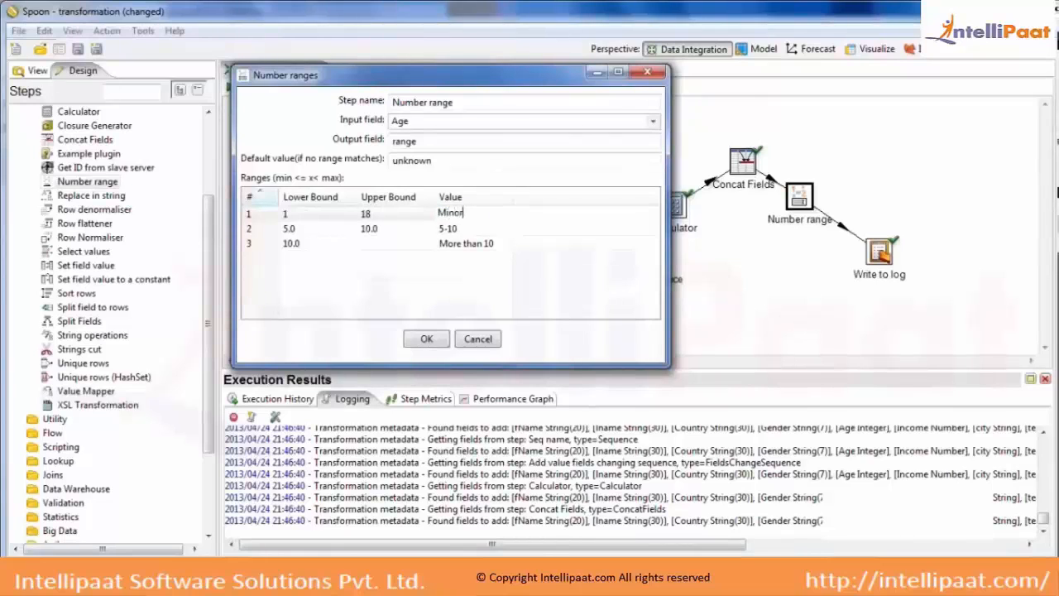
pyautogui.write('nor')
pyautogui.press('Return')
# Define the second range with lower bound 18, upper bound 50 and value Young
pyautogui.click(305, 232)
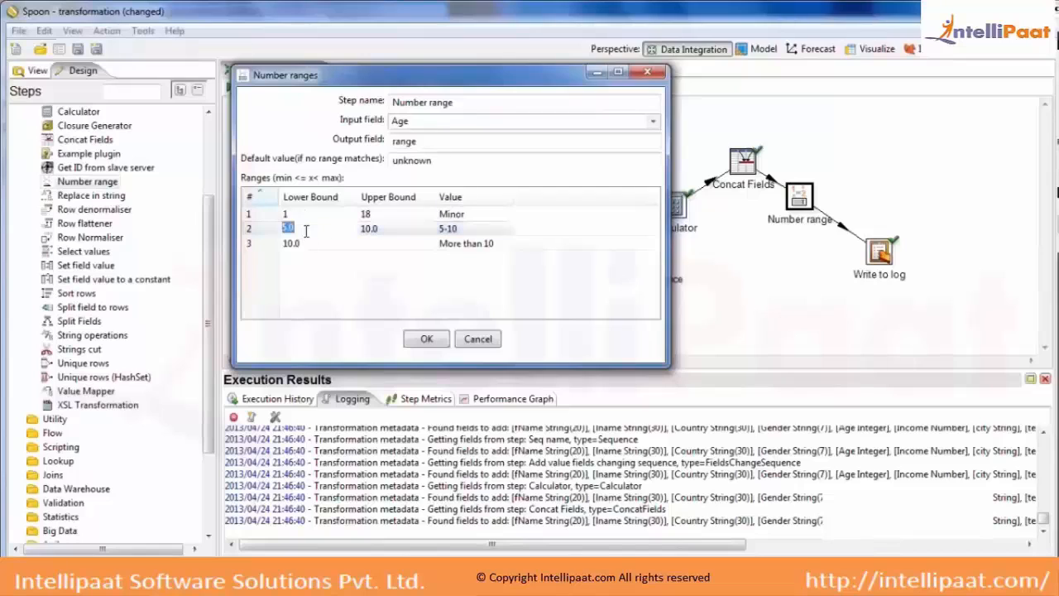
pyautogui.write('18')
pyautogui.press('Tab')
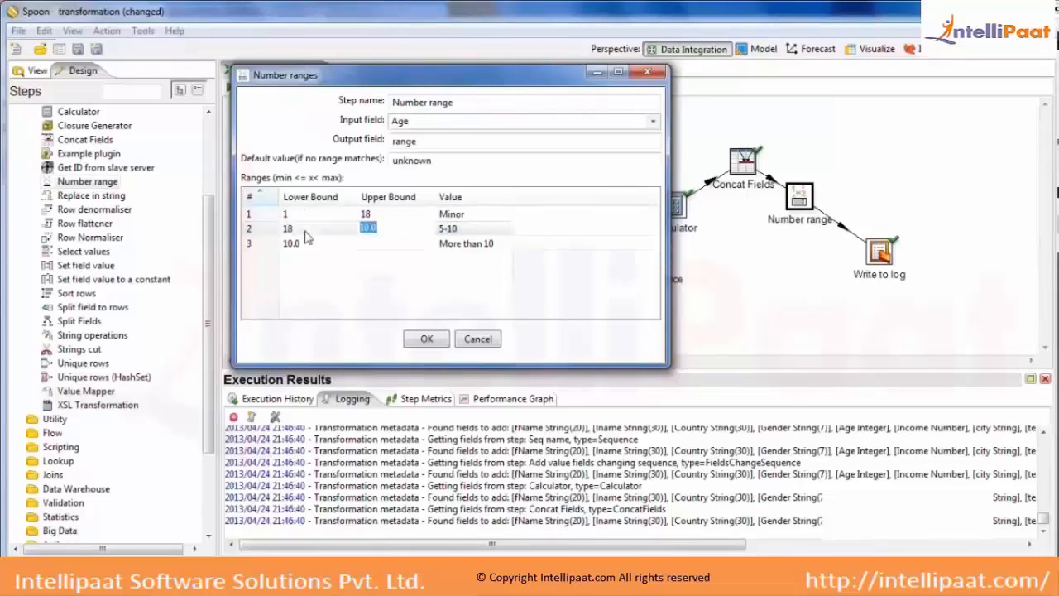
pyautogui.write('50')
pyautogui.press('Tab')
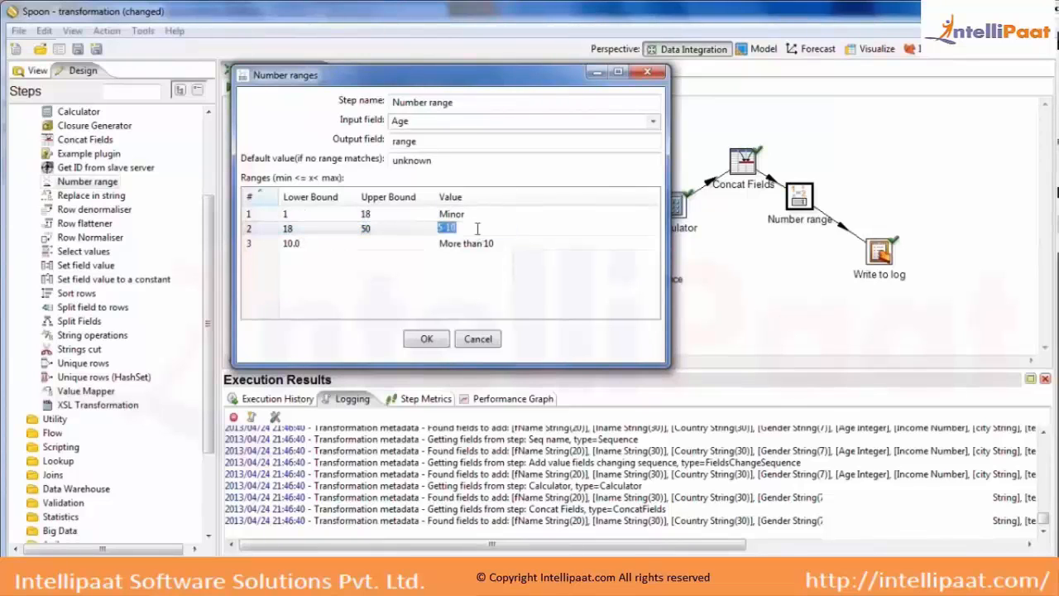
pyautogui.write('YY')
pyautogui.write('ou')
pyautogui.press('BackSpace')
pyautogui.press('BackSpace')
pyautogui.press('BackSpace')
pyautogui.press('BackSpace')
pyautogui.write('Young')
pyautogui.press('Return')
# Define the third range with lower bound 50, an open upper bound and value Old
pyautogui.click(325, 242)
pyautogui.write('50')
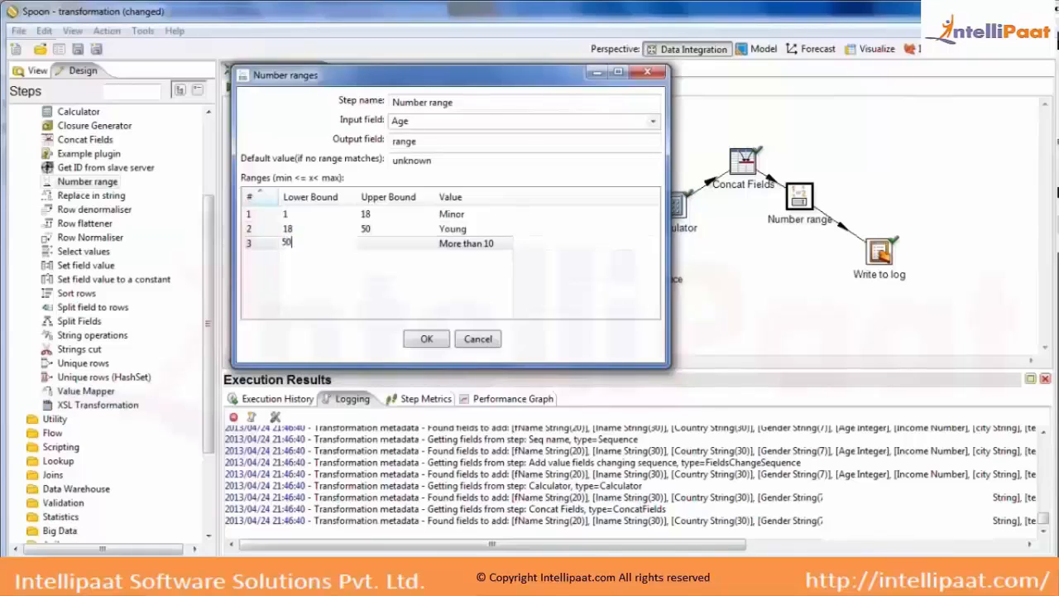
pyautogui.press('Tab')
pyautogui.press('Tab')
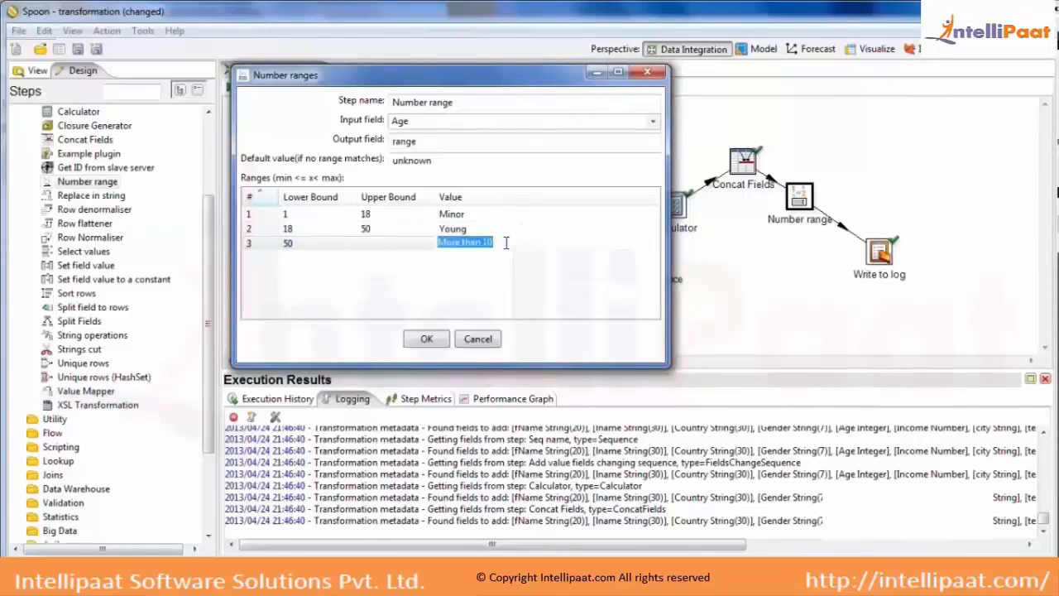
pyautogui.write('Old')
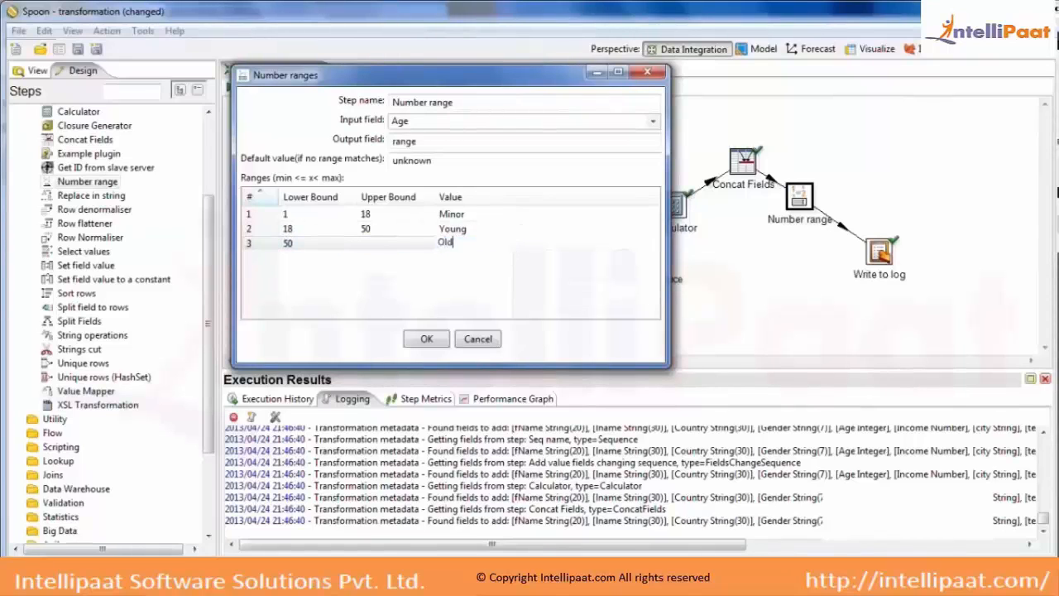
# Name the Number range output field Category and accept the step settings
pyautogui.moveTo(431, 140); pyautogui.dragTo(257, 113)
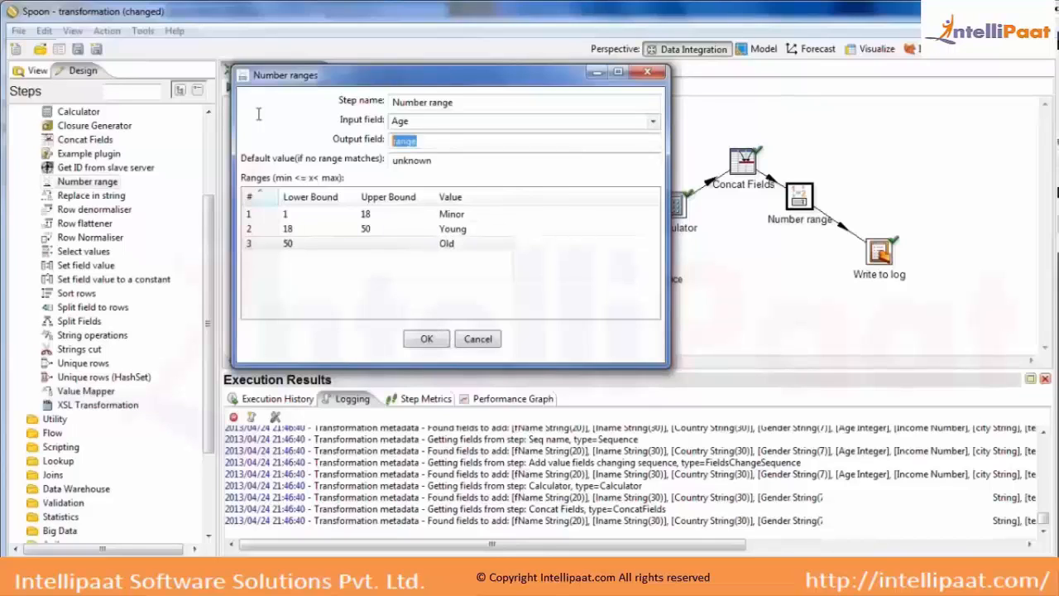
pyautogui.press('BackSpace')
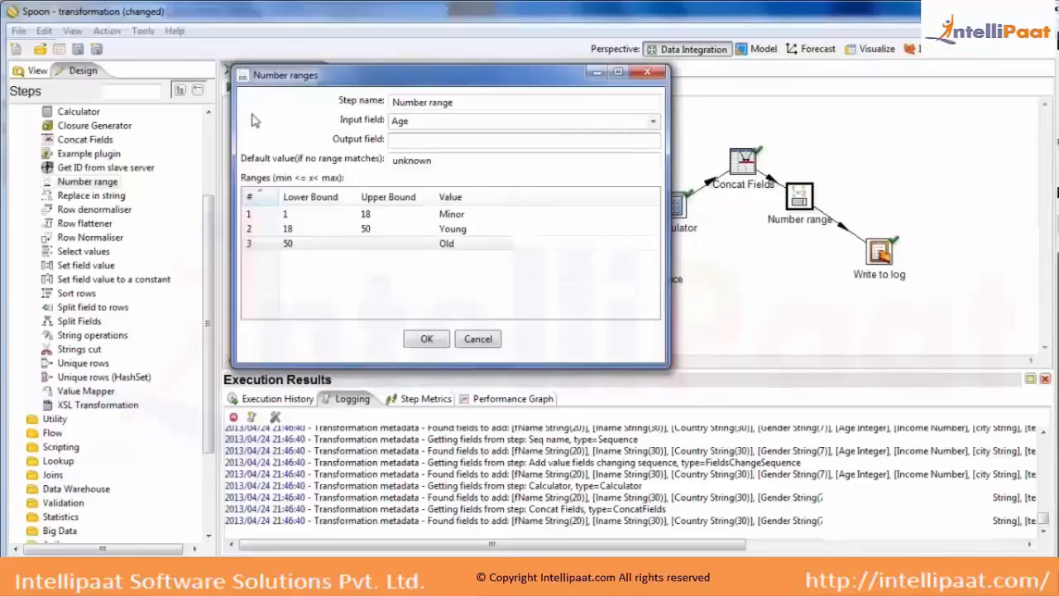
pyautogui.write('Category')
pyautogui.click(427, 346)
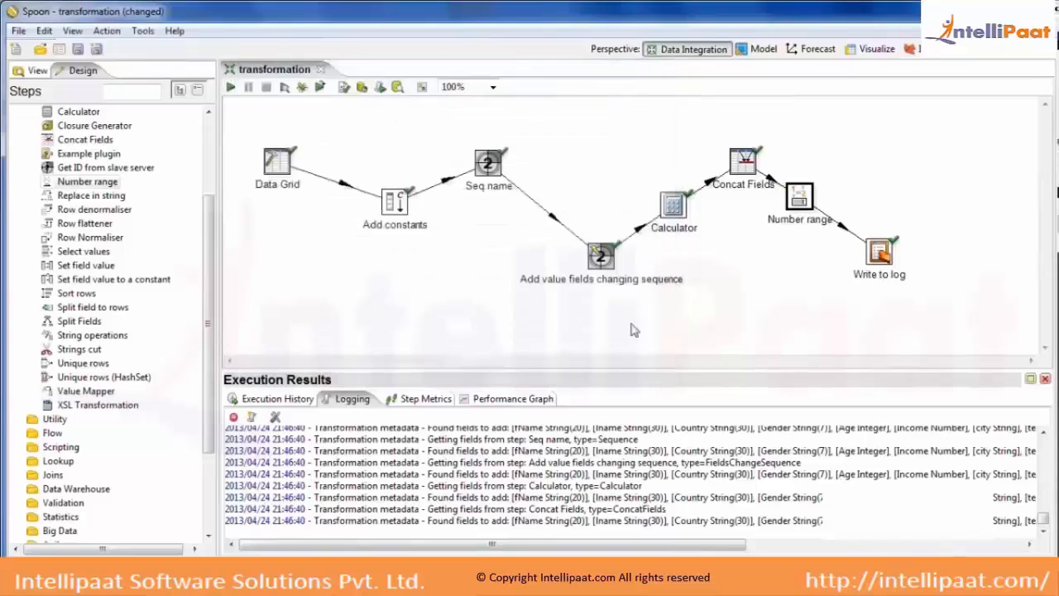
# Set the Age in the fourth Data Grid row to 60 and save the transformation
pyautogui.doubleClick(274, 173)
pyautogui.click(128, 202)
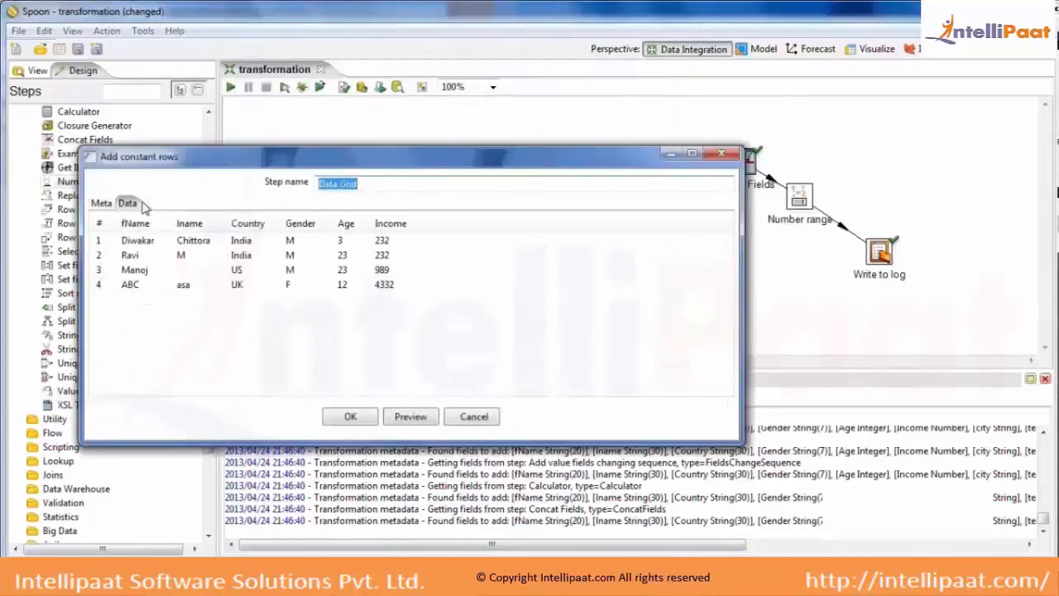
pyautogui.click(349, 241)
pyautogui.click(348, 255)
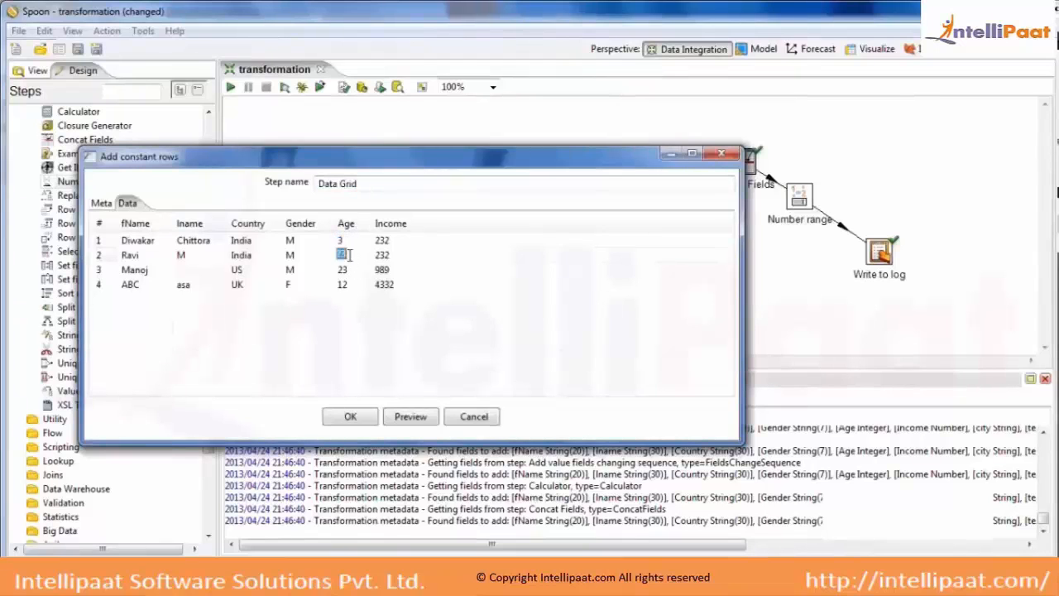
pyautogui.click(350, 284)
pyautogui.write('60')
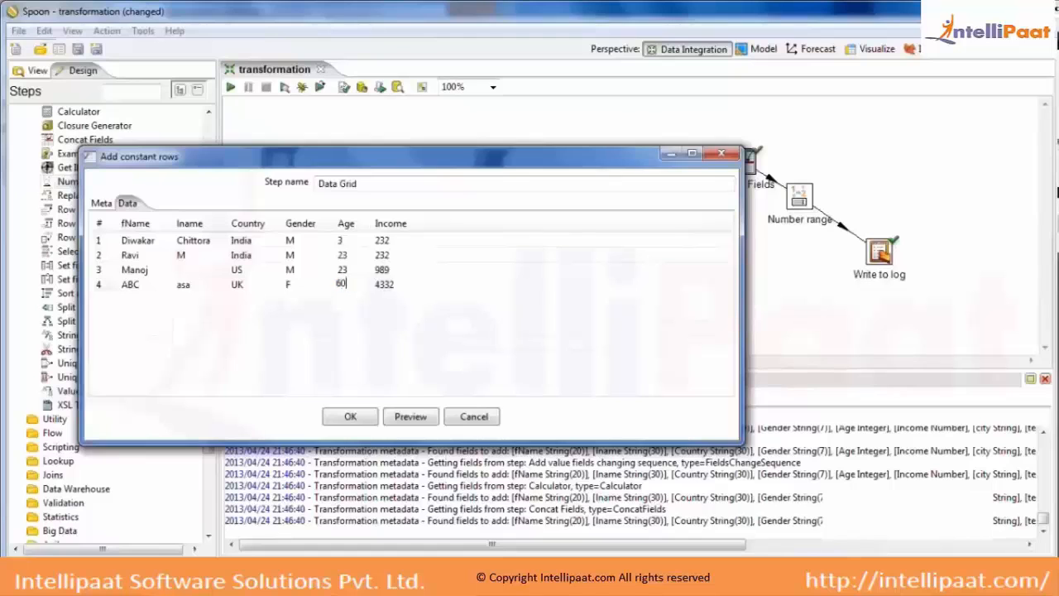
pyautogui.click(352, 417)
pyautogui.hotkey('ctrl', 's')
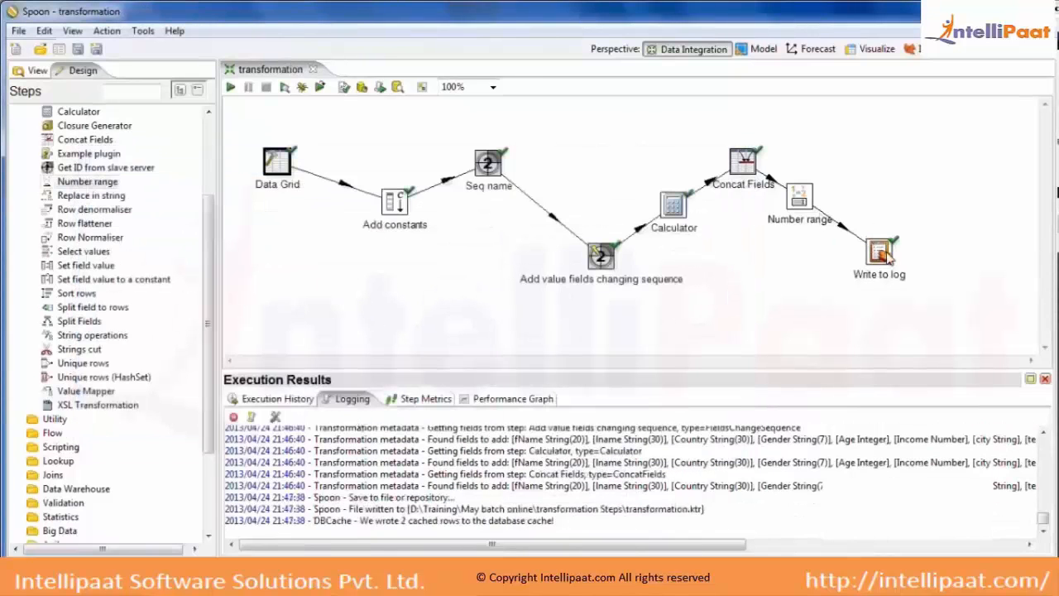
# Preview the Number range step's output, compare each row's Age with its Category, and close the preview
pyautogui.rightClick(796, 190)
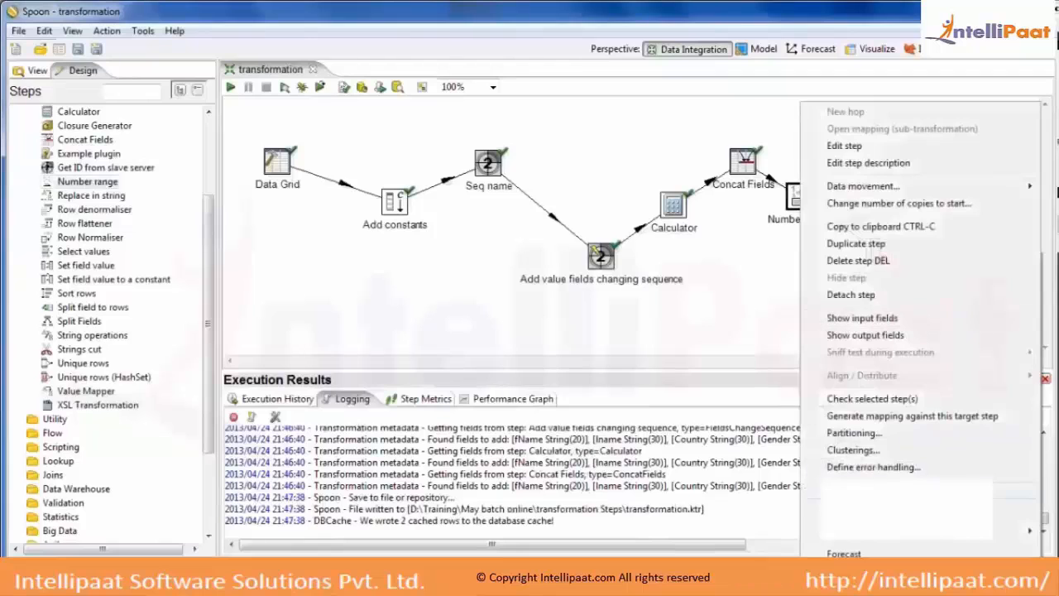
pyautogui.click(836, 200)
pyautogui.click(339, 546)
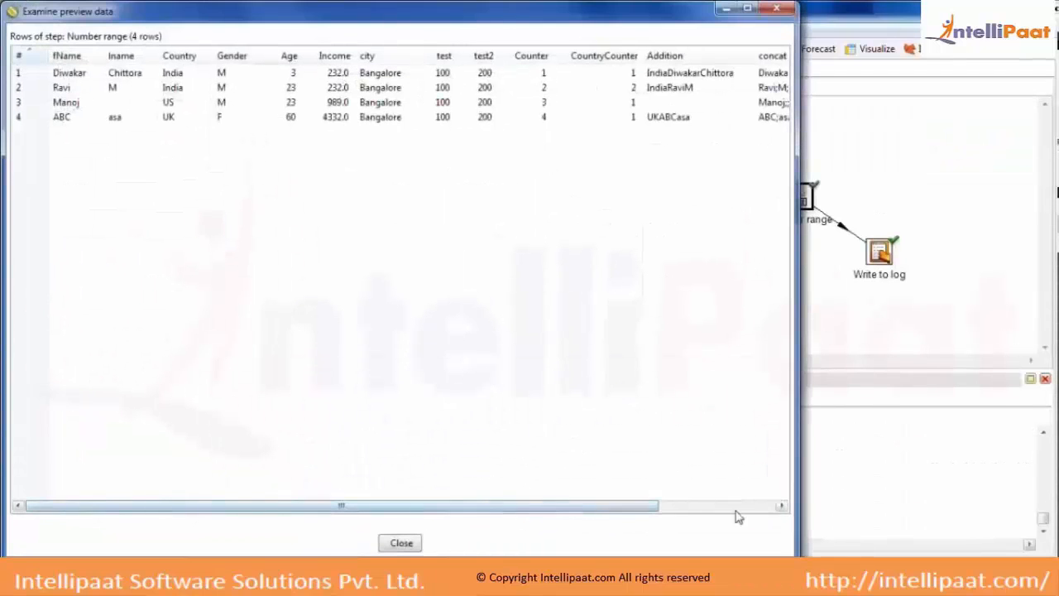
pyautogui.moveTo(650, 503); pyautogui.dragTo(782, 505)
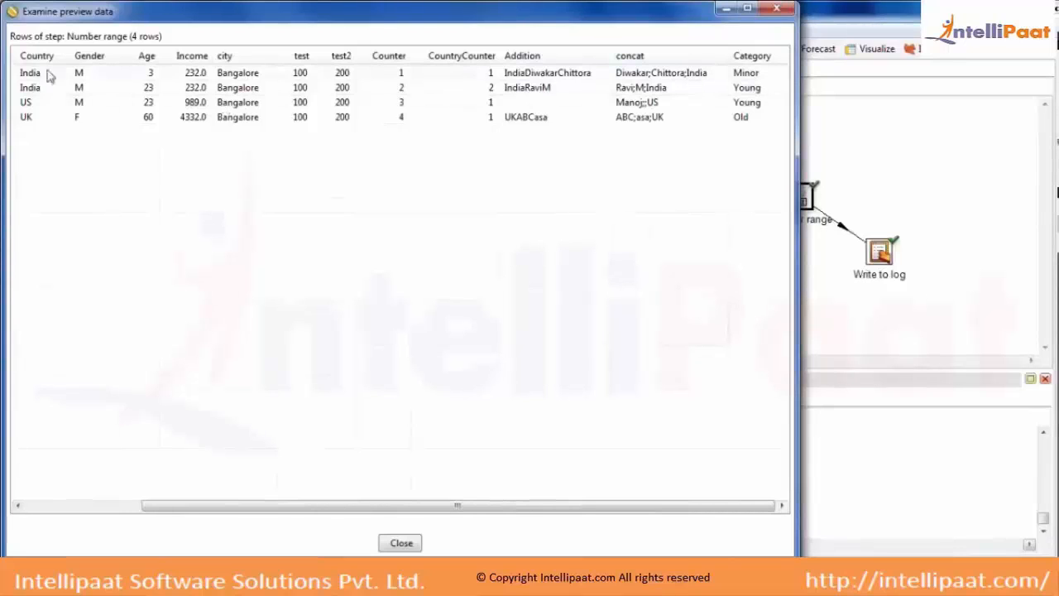
pyautogui.click(147, 72)
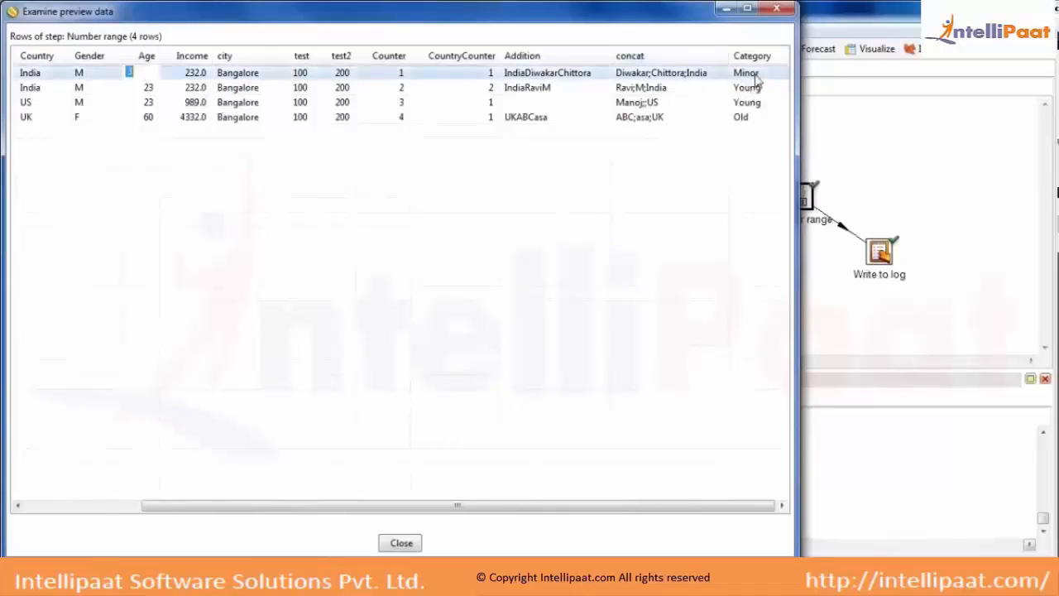
pyautogui.click(756, 102)
pyautogui.click(754, 88)
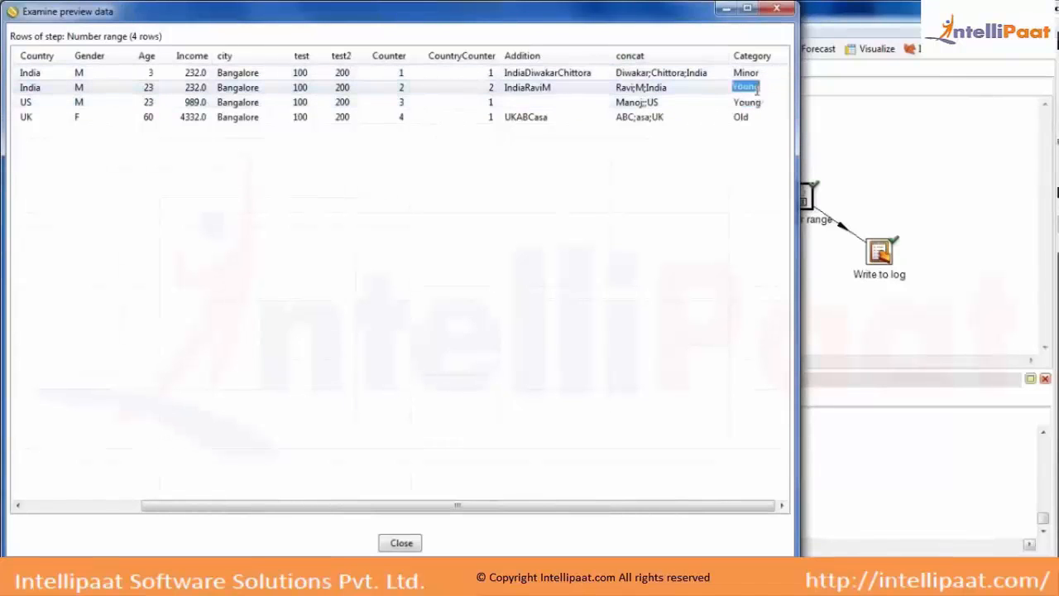
pyautogui.click(747, 118)
pyautogui.click(746, 118)
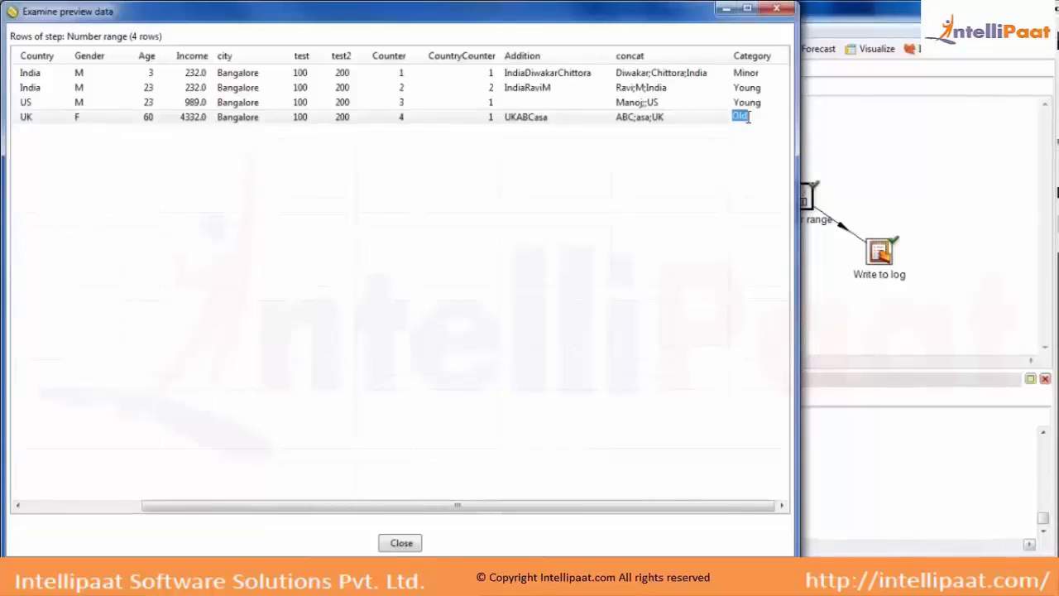
pyautogui.click(404, 548)
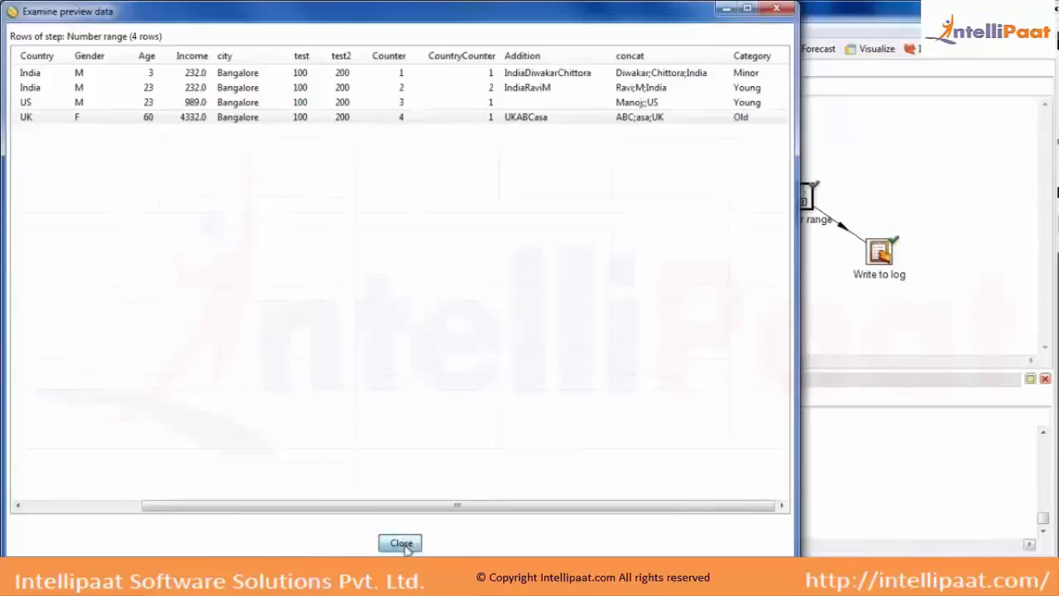
pyautogui.click(179, 123)
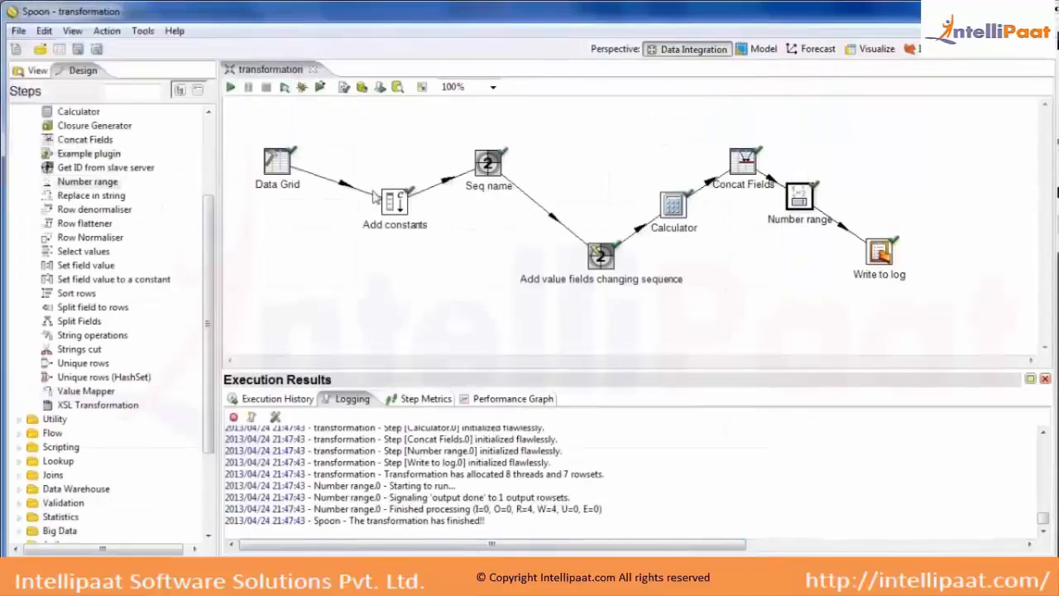
# Hide the execution results, move Write to log well below Number range, and save the transformation
pyautogui.click(1044, 379)
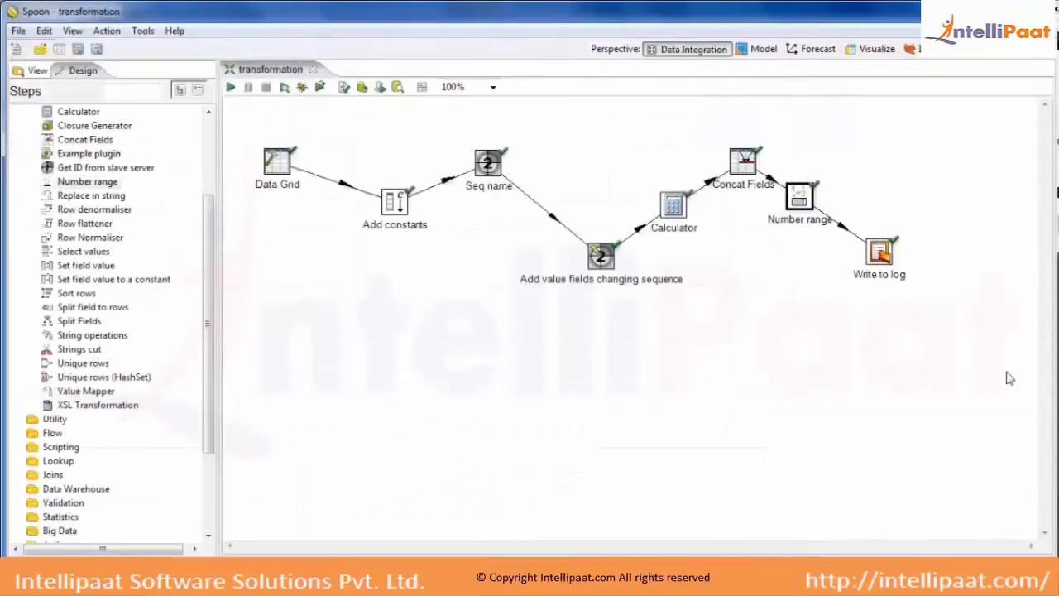
pyautogui.moveTo(881, 262); pyautogui.dragTo(914, 465)
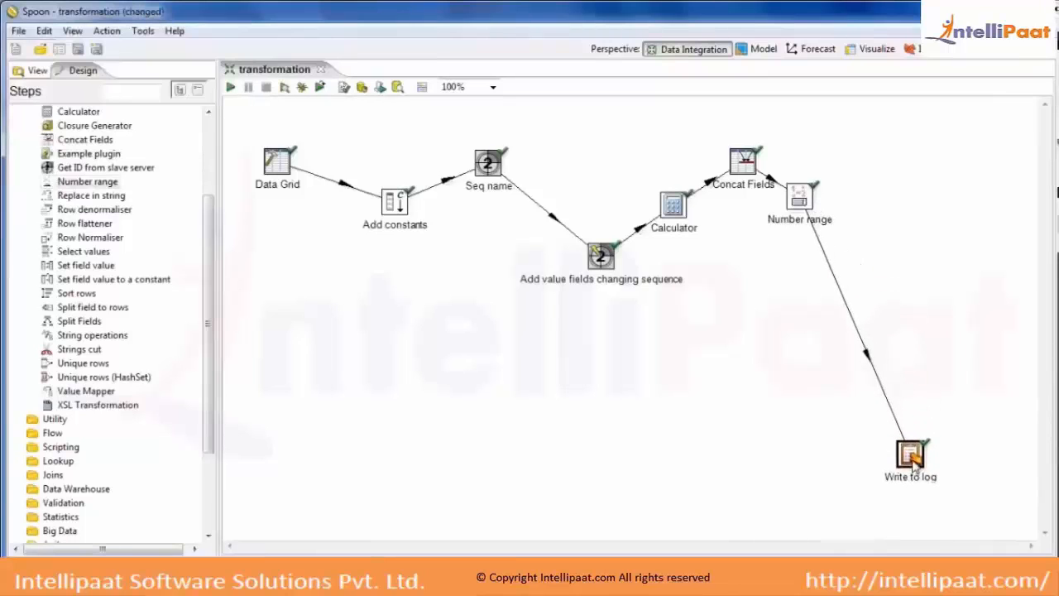
pyautogui.hotkey('ctrl', 's')
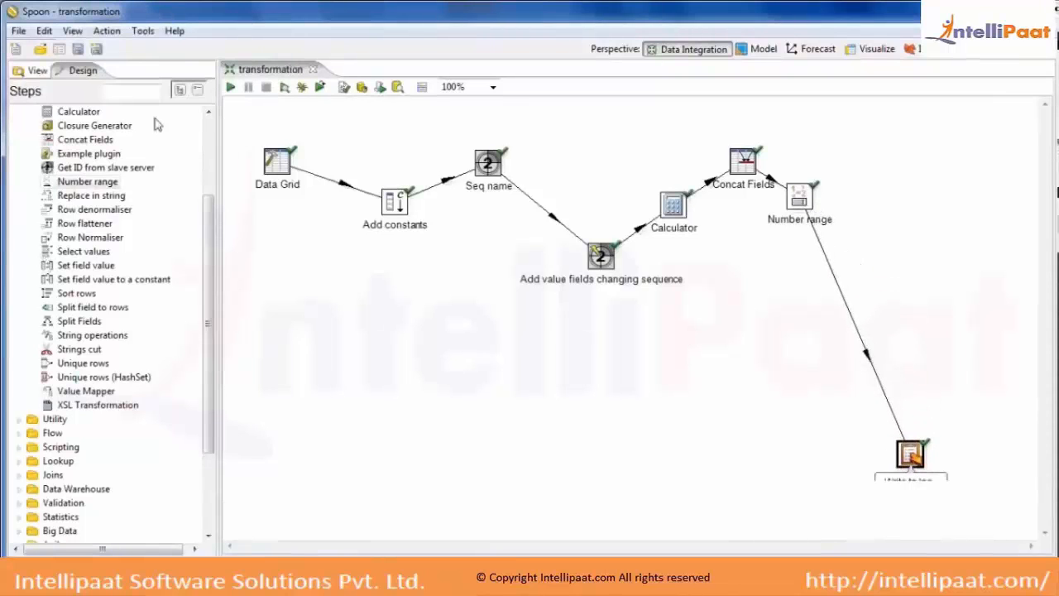
# Insert a Replace in string step into the hop between Number range and Write to log and open its settings
pyautogui.moveTo(116, 195); pyautogui.dragTo(840, 266)
pyautogui.click(629, 301)
pyautogui.doubleClick(841, 266)
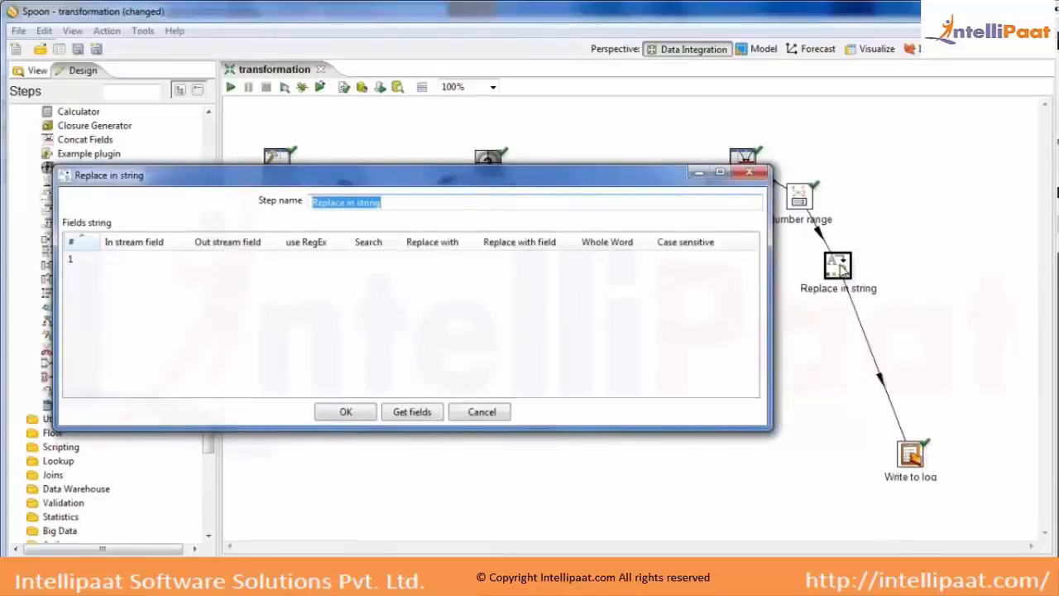
# Add a replacement rule on the Country in stream field that searches for Ind and replaces it with Pak
pyautogui.click(163, 261)
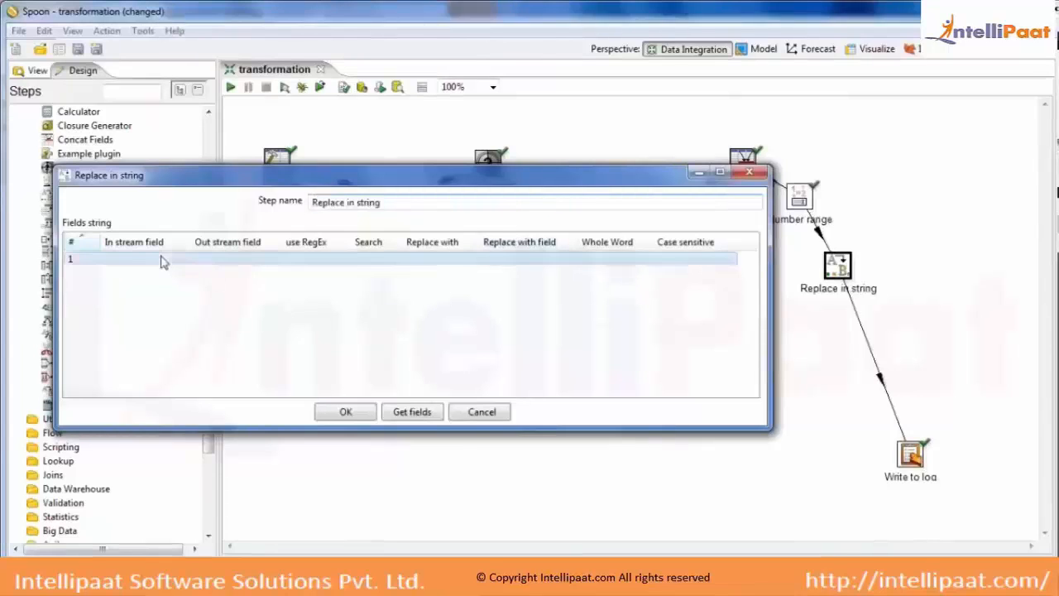
pyautogui.click(163, 262)
pyautogui.click(182, 259)
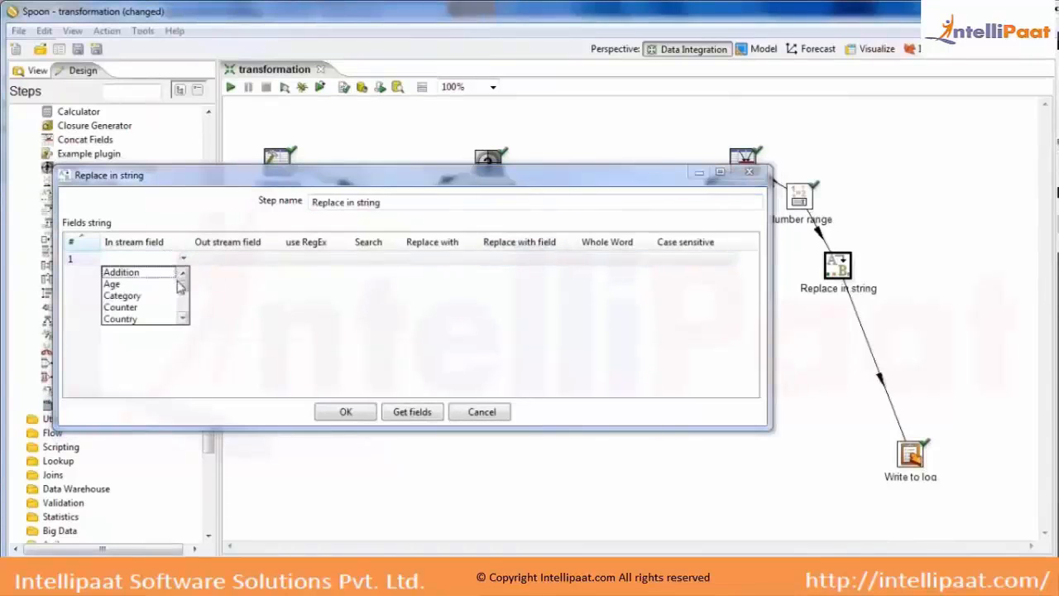
pyautogui.moveTo(180, 285)
pyautogui.mouseDown()
pyautogui.moveTo(184, 304)
pyautogui.moveTo(182, 289)
pyautogui.mouseUp()
pyautogui.click(141, 284)
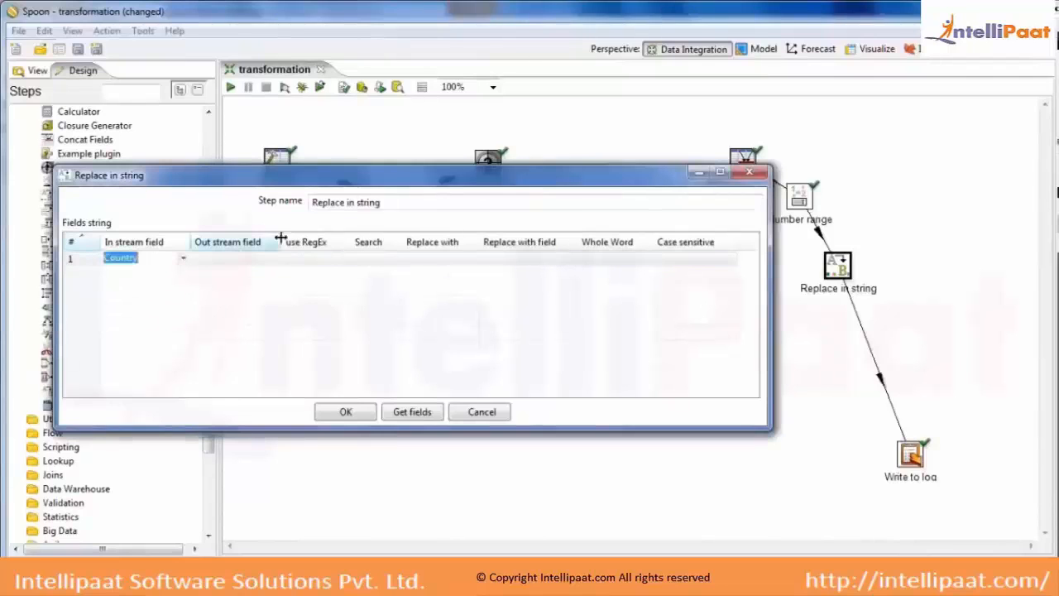
pyautogui.click(371, 263)
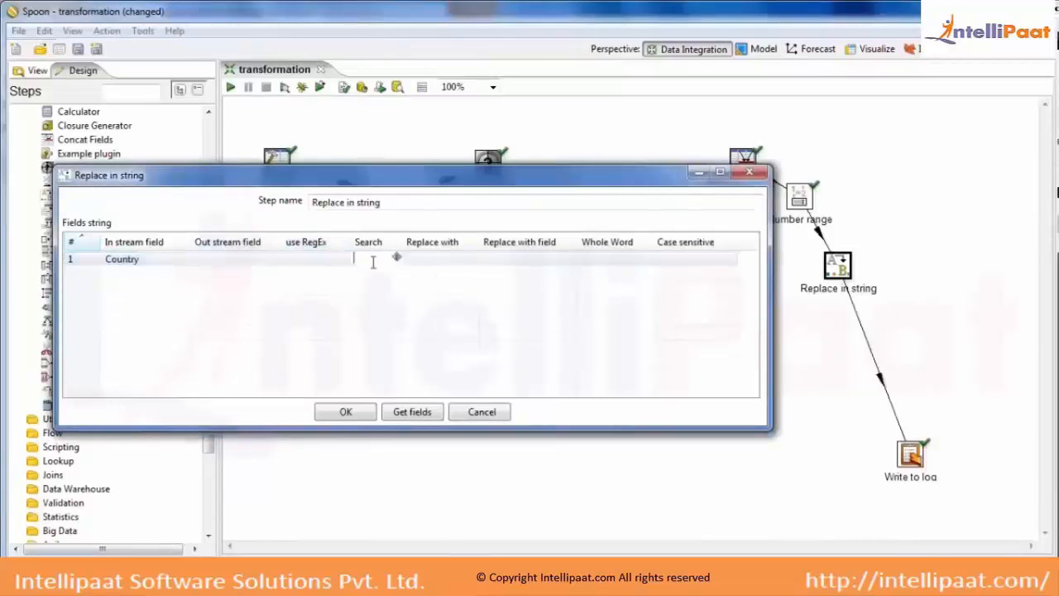
pyautogui.write('Ind')
pyautogui.click(436, 258)
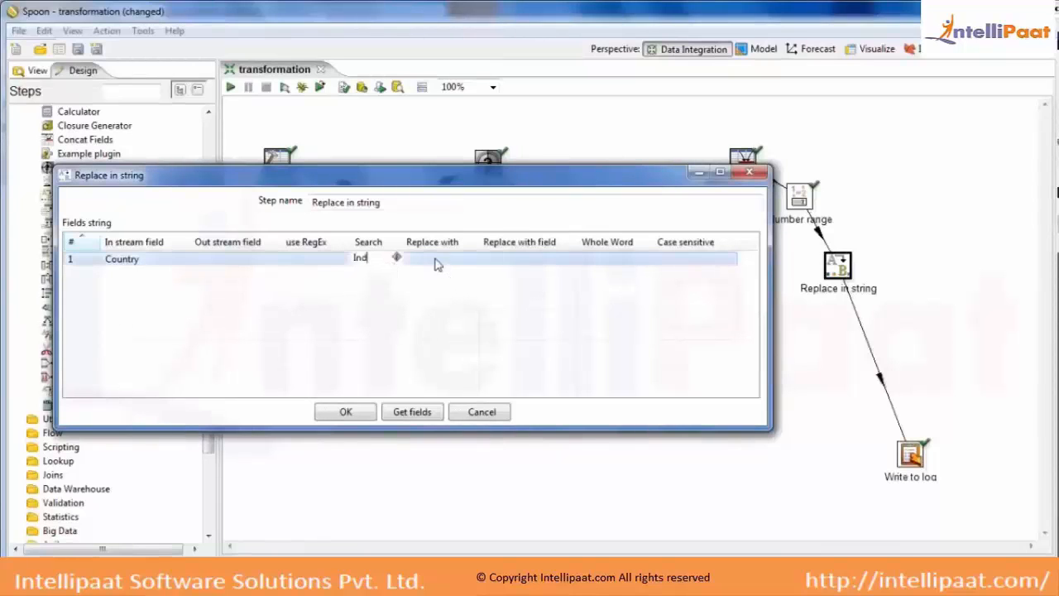
pyautogui.write('Pak')
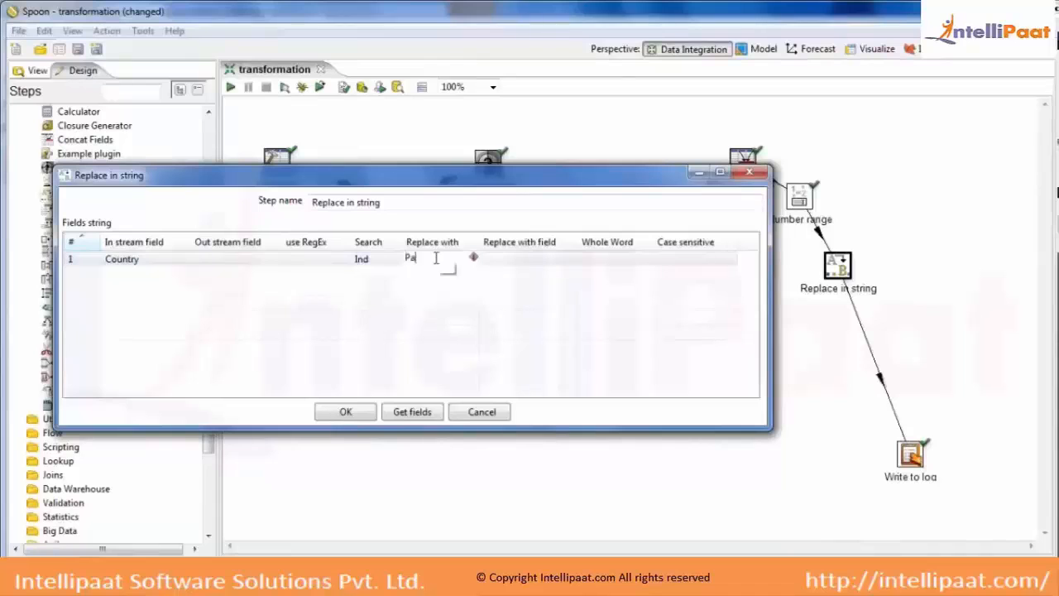
# Set the Country replacement rule's case sensitivity to N
pyautogui.click(555, 259)
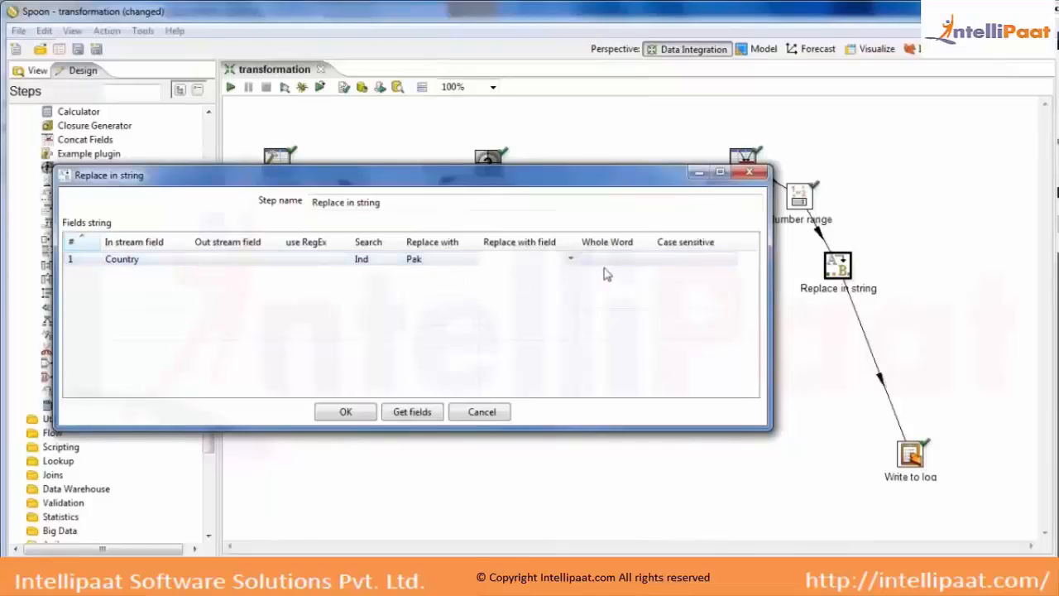
pyautogui.click(670, 262)
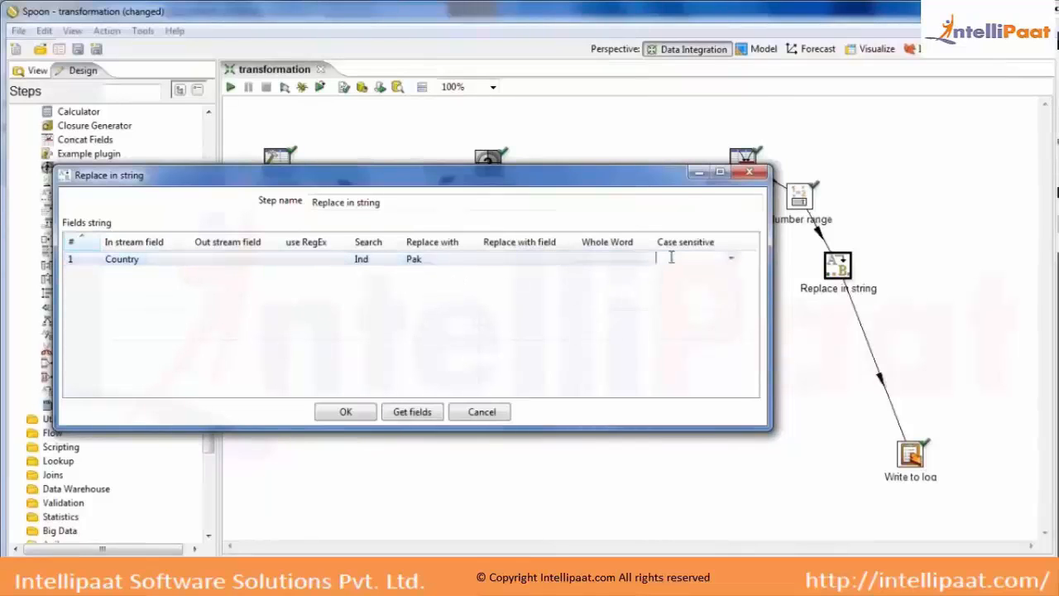
pyautogui.click(731, 262)
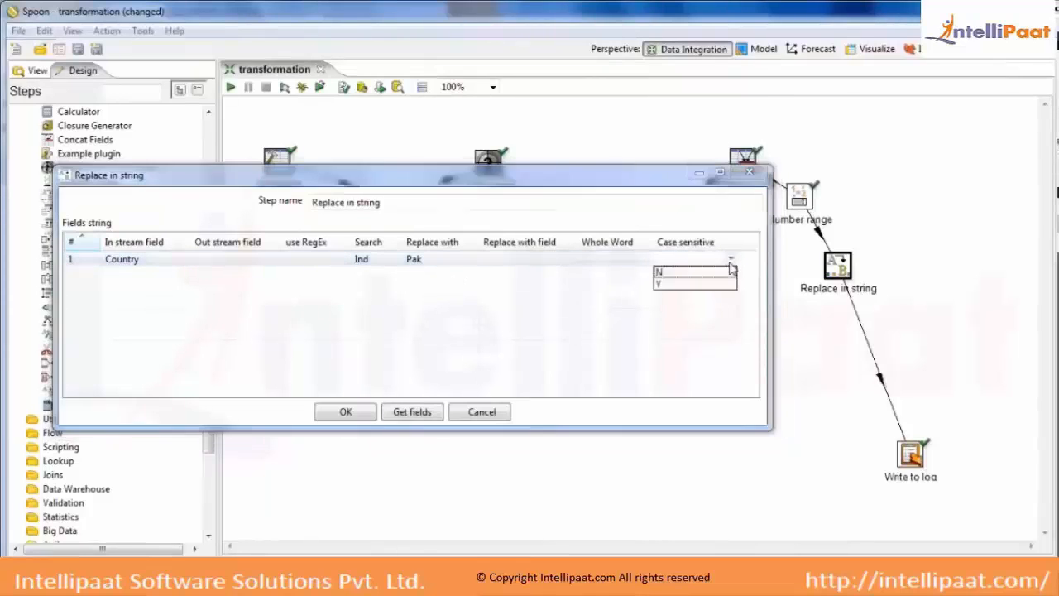
pyautogui.click(679, 281)
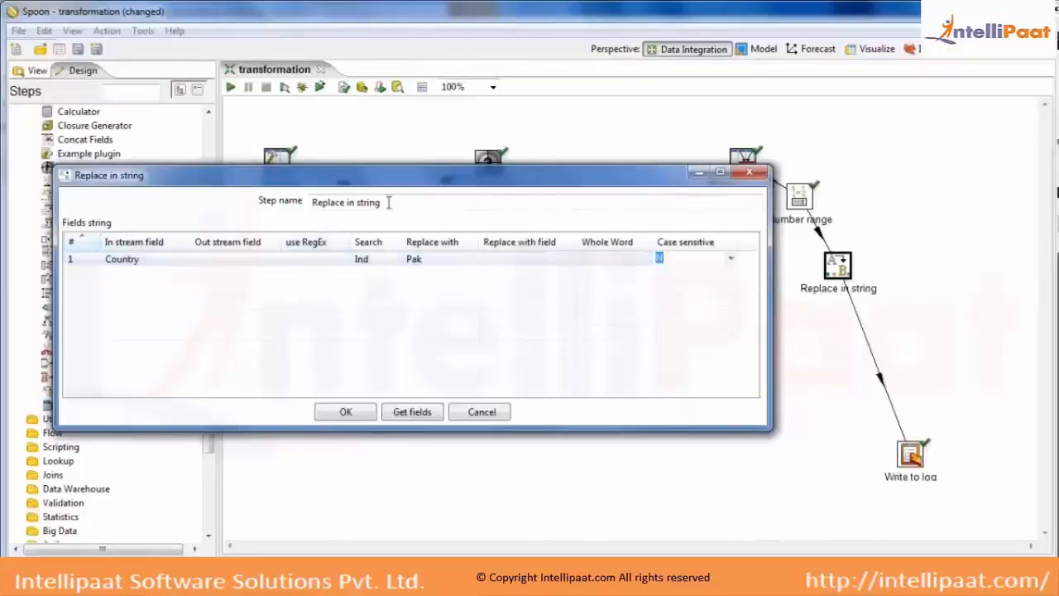
# Accept the Country replacement rule in the Replace in string settings and save the transformation
pyautogui.click(95, 265)
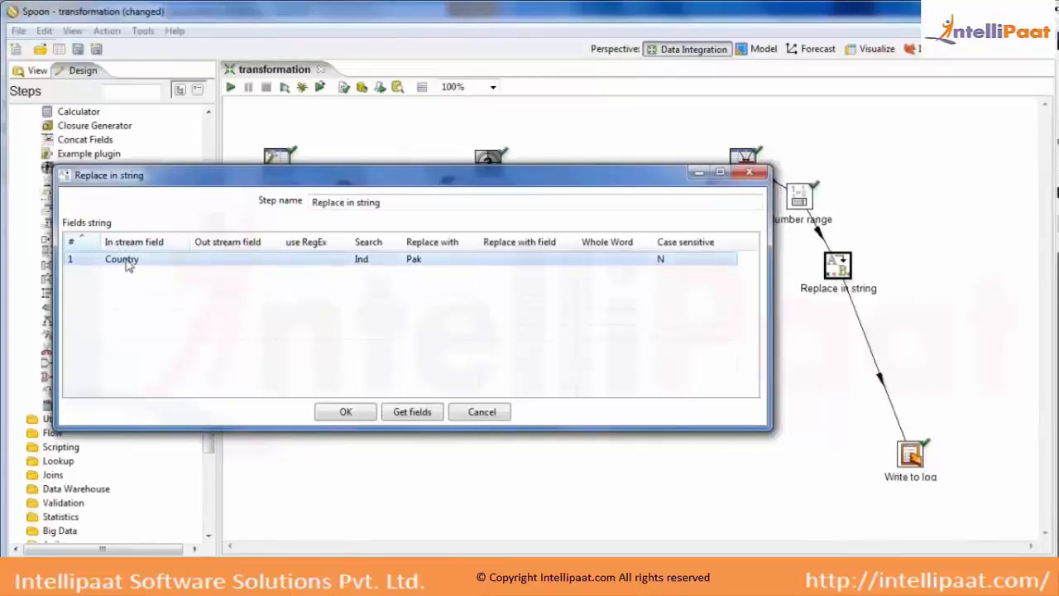
pyautogui.click(345, 411)
pyautogui.hotkey('ctrl', 's')
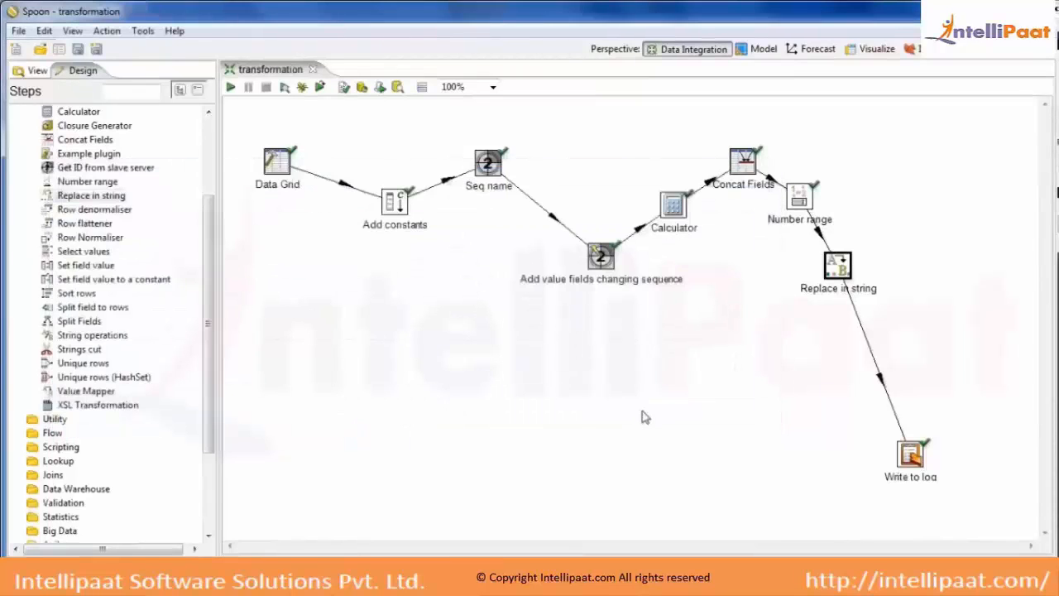
# Preview the Replace in string step's output rows with a quick launch, check the Country column, and close the preview
pyautogui.rightClick(838, 265)
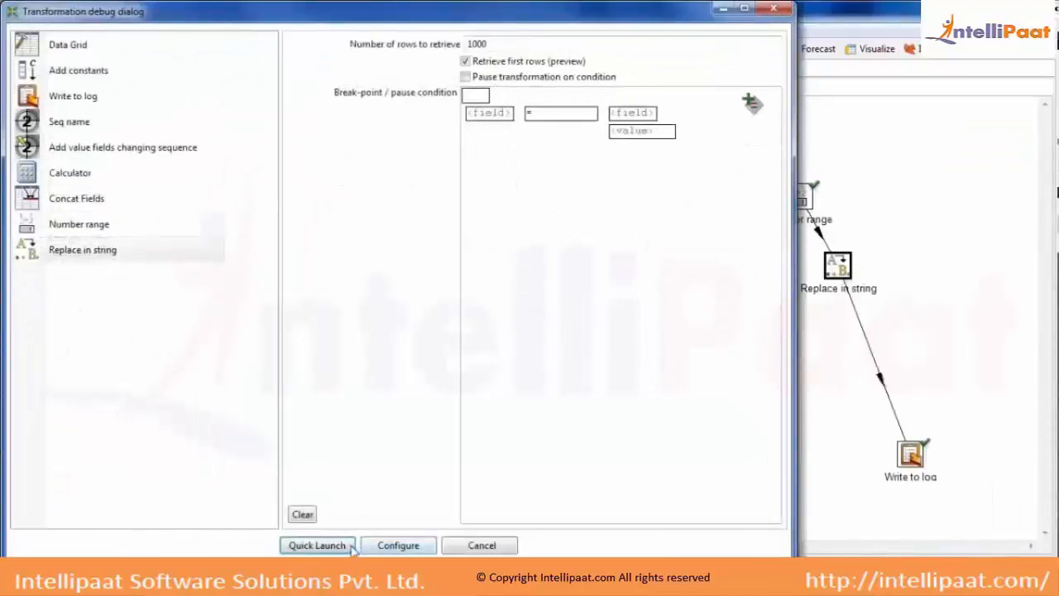
pyautogui.click(349, 546)
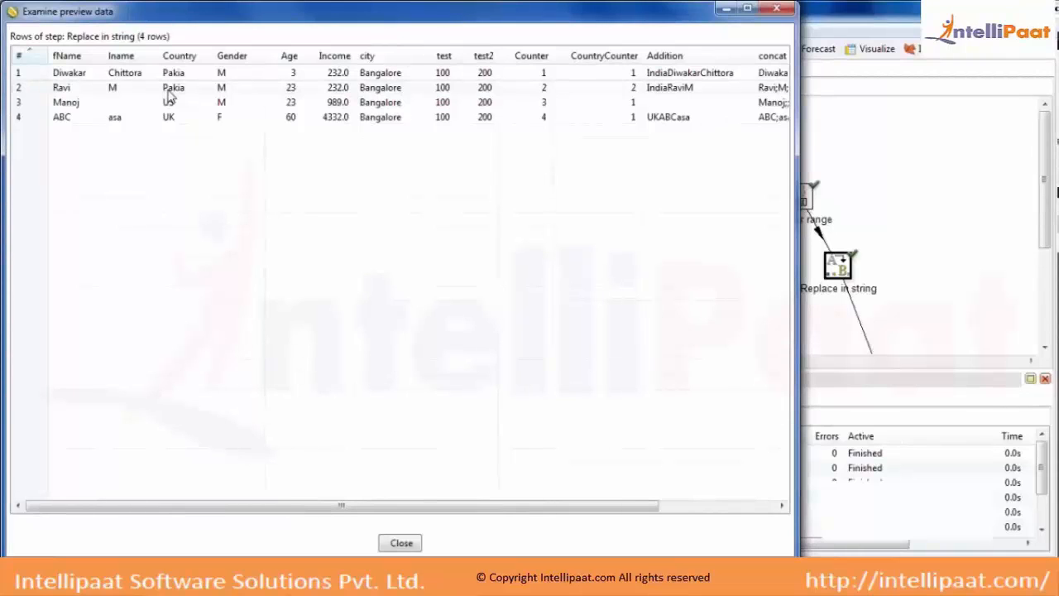
pyautogui.click(401, 543)
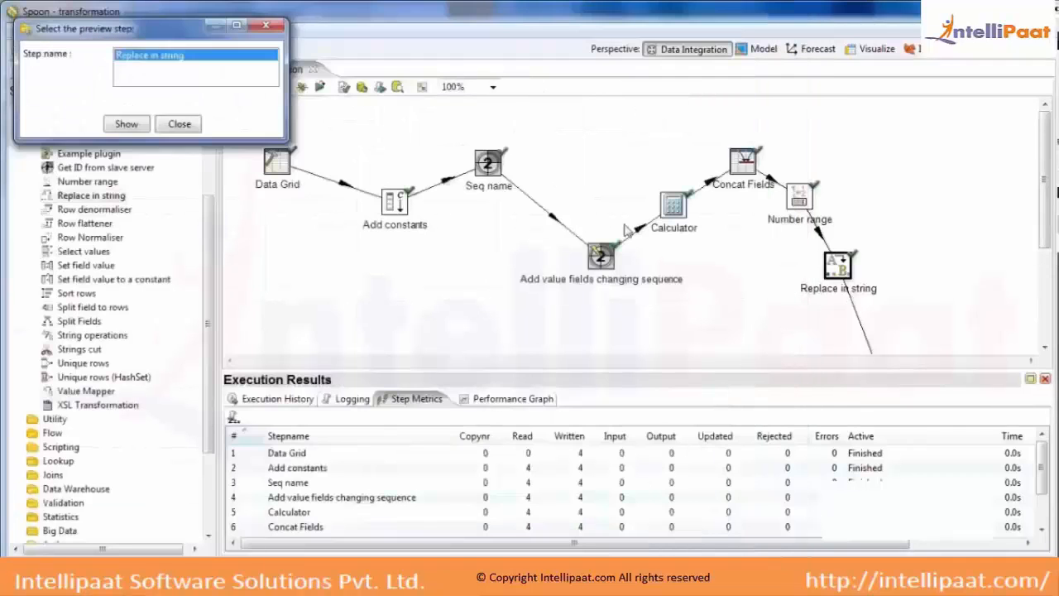
pyautogui.click(192, 124)
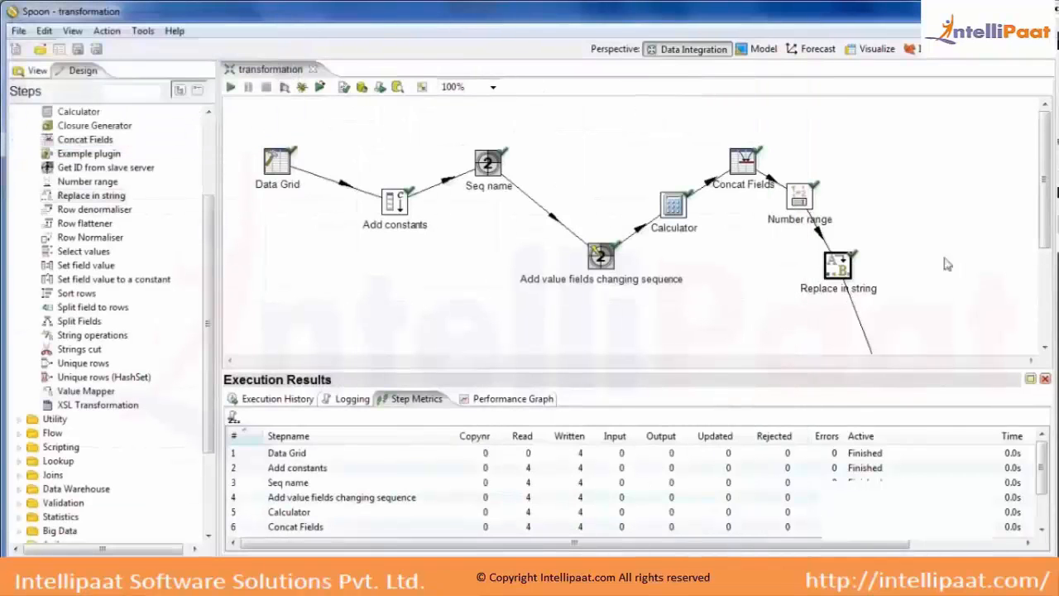
# Reopen the settings of the Replace in string step
pyautogui.doubleClick(842, 265)
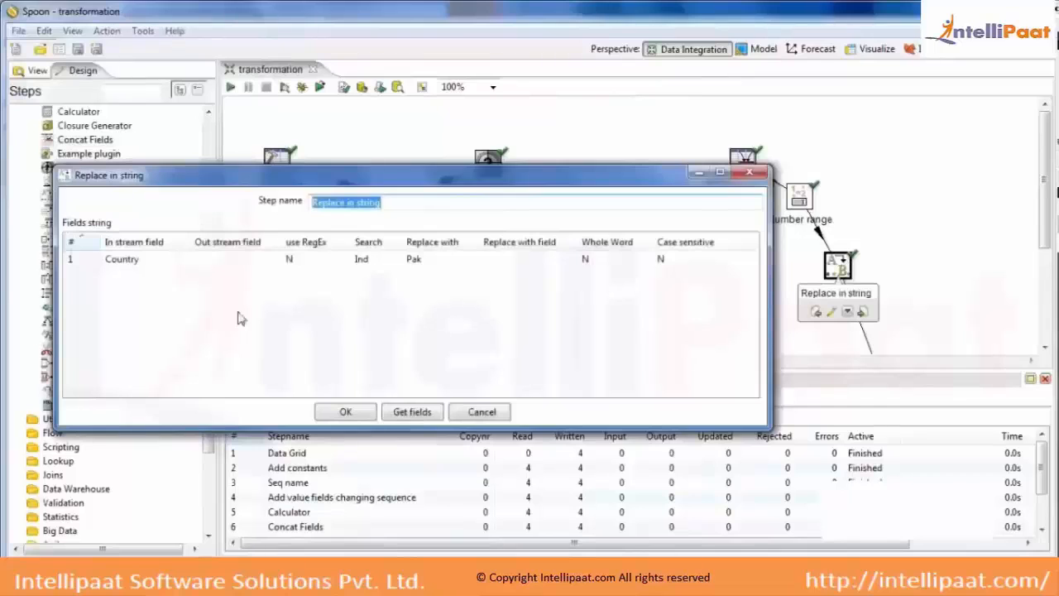